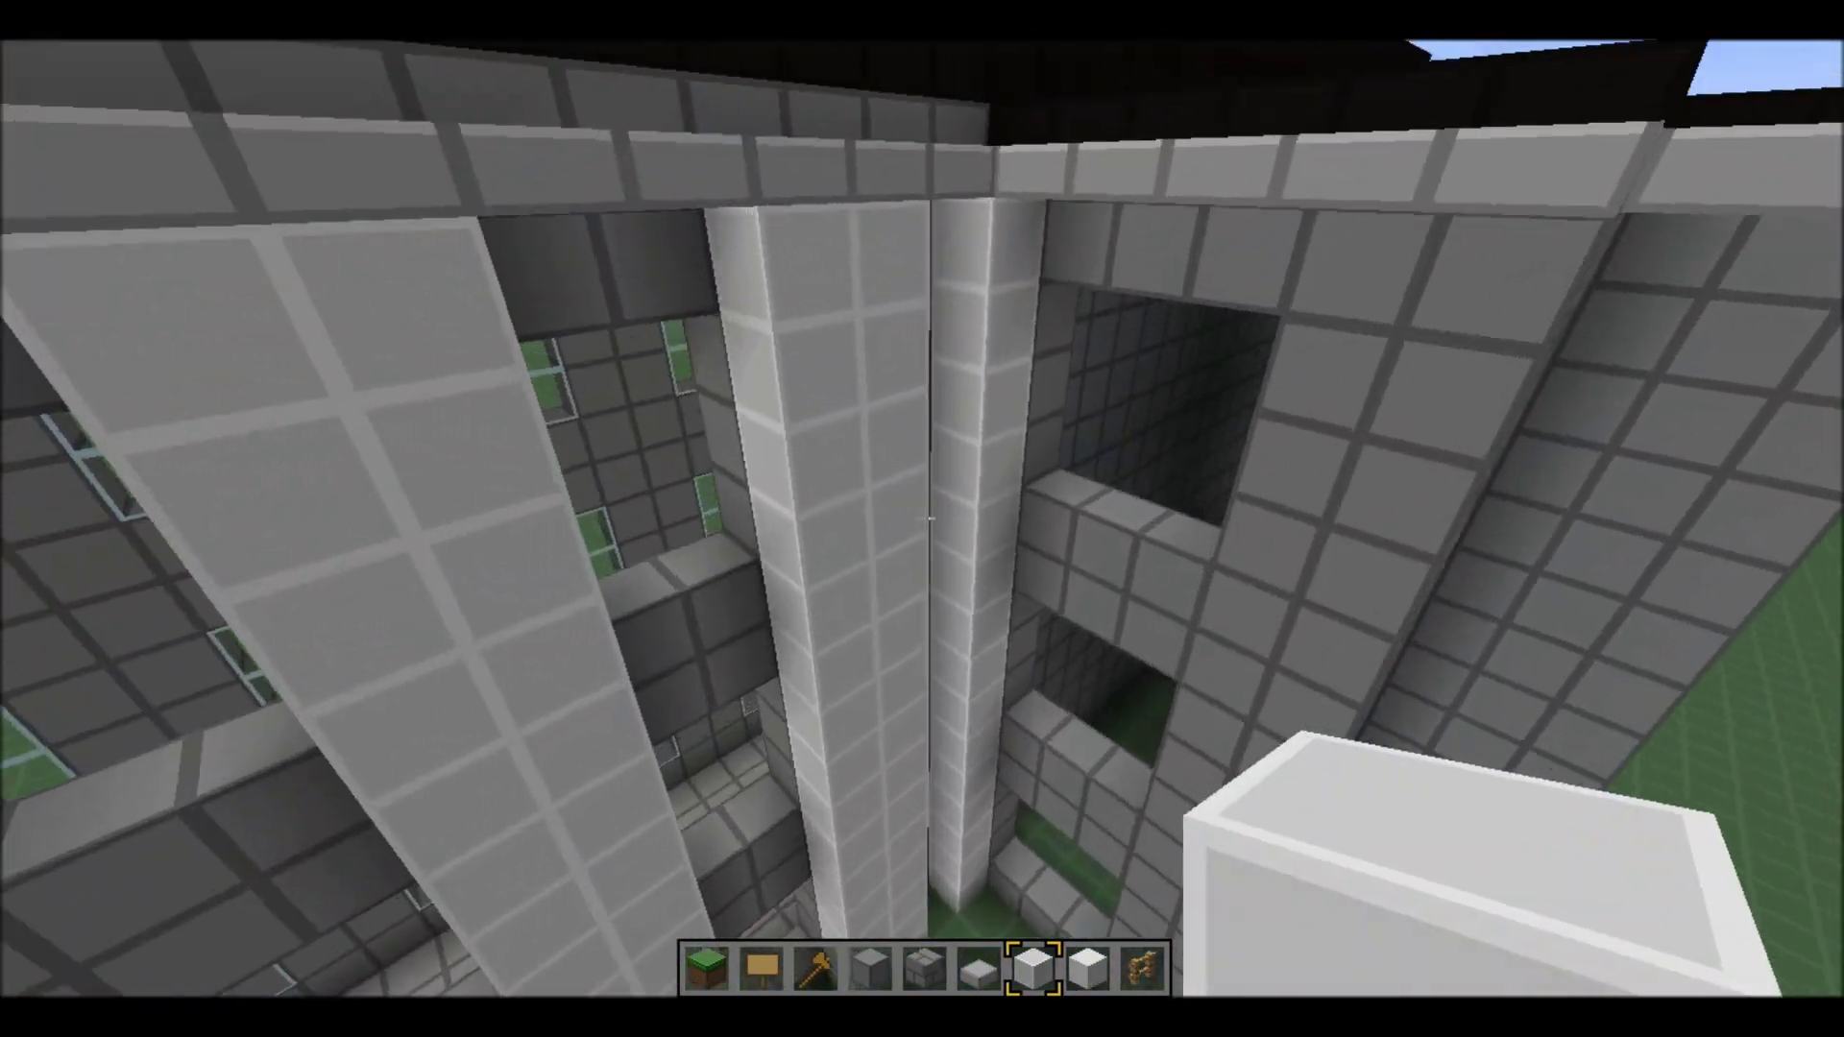
{"action": "scroll", "coordinate": [923, 517], "scroll_direction": "down", "scroll_amount": 1}
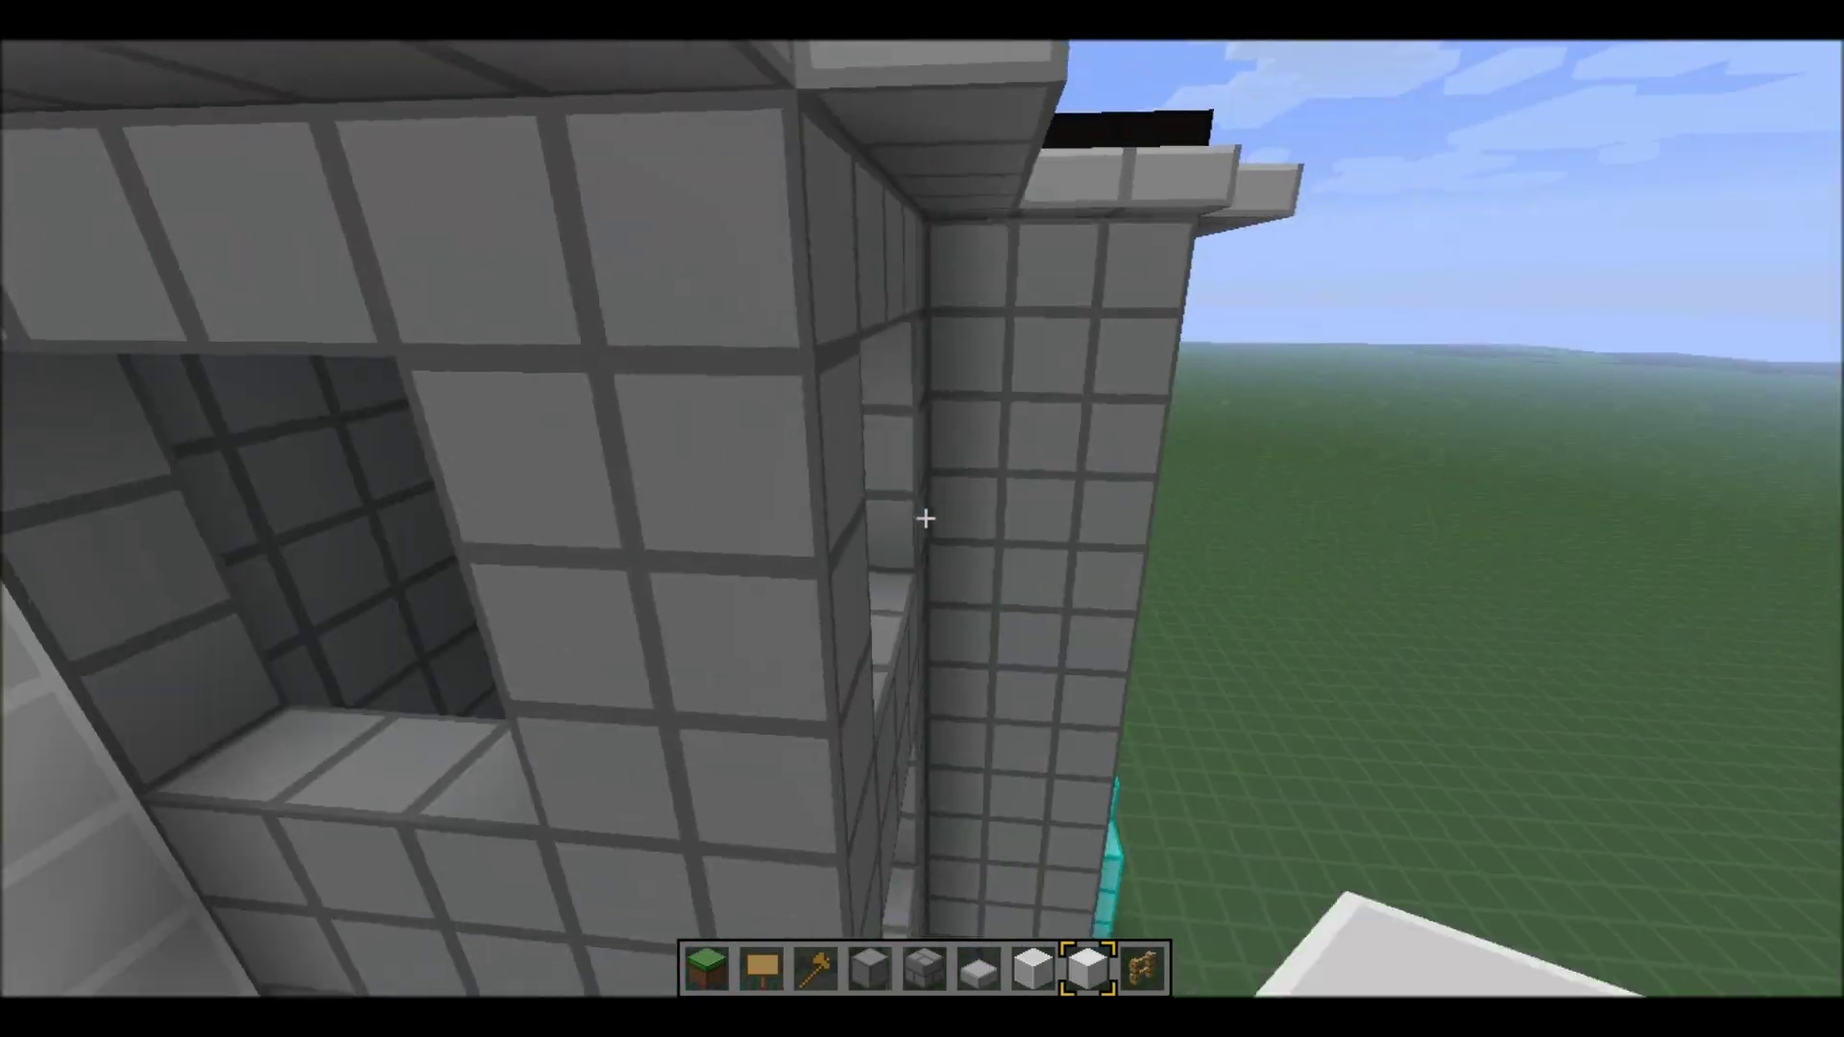
{"action": "scroll", "coordinate": [923, 517], "scroll_direction": "down", "scroll_amount": 1}
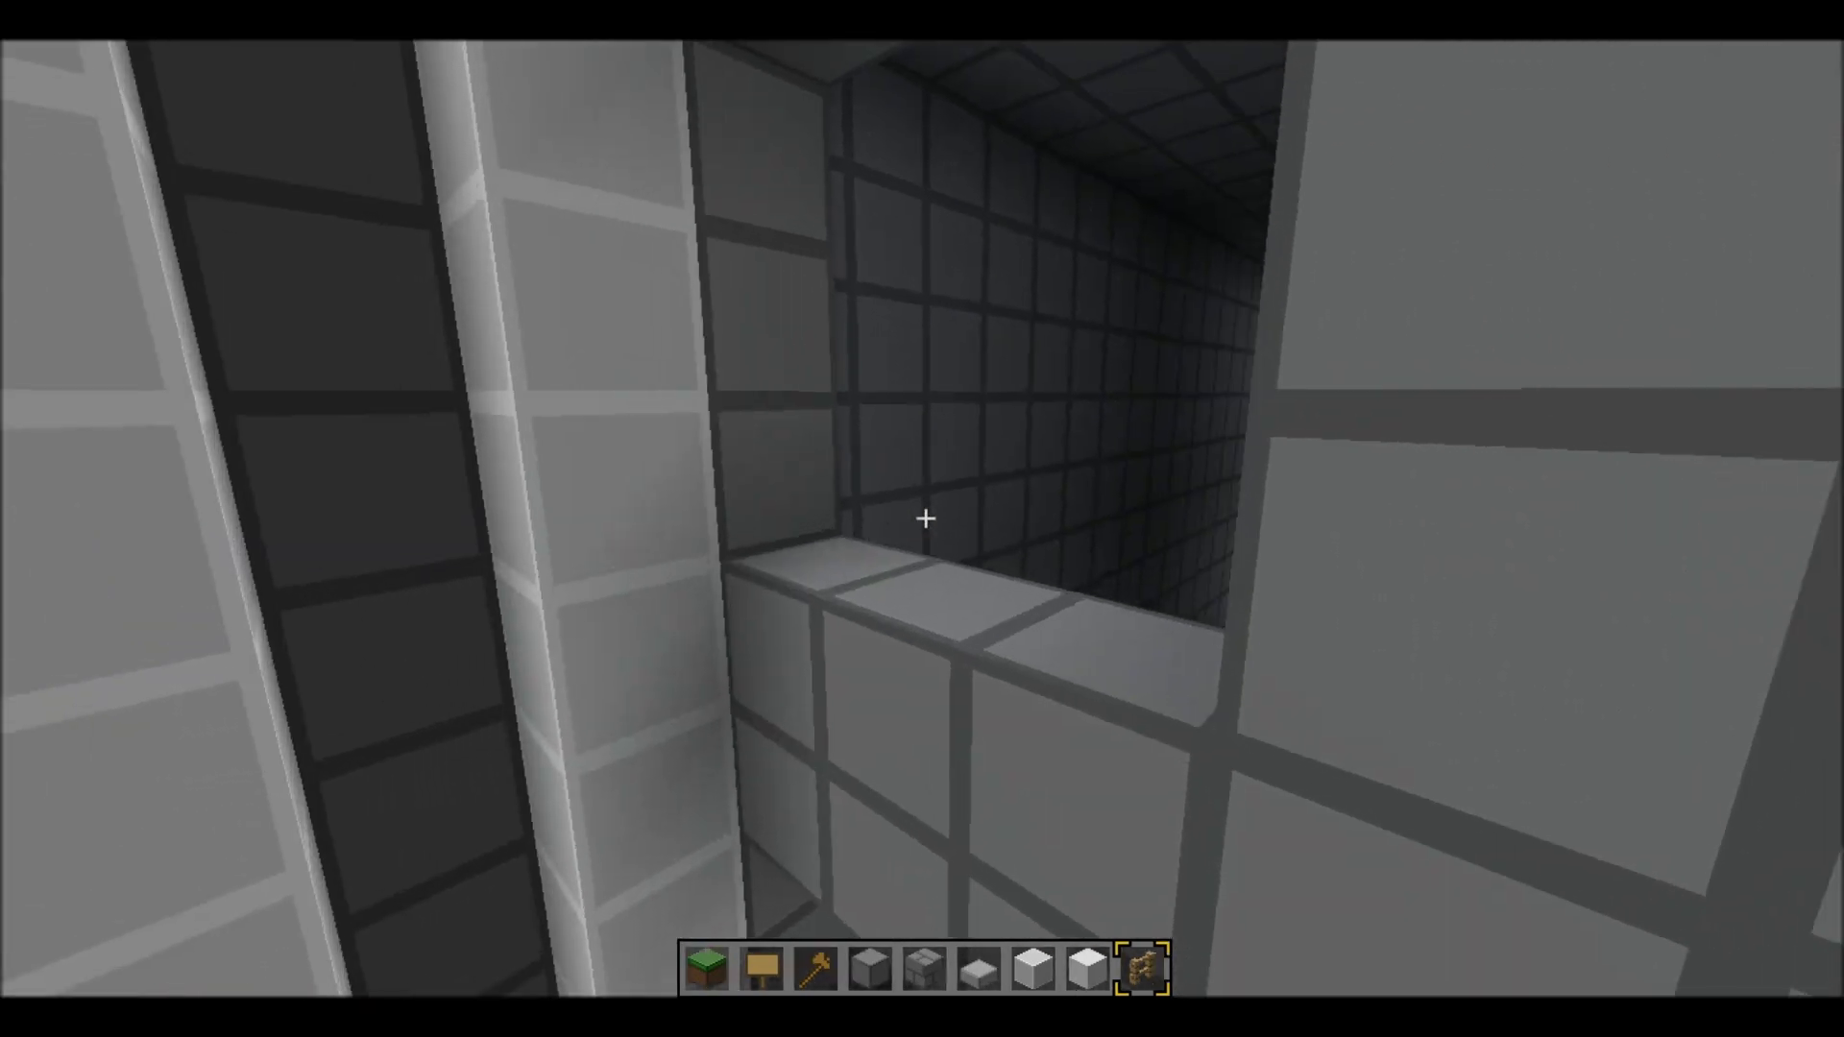
{"action": "scroll", "coordinate": [923, 517], "scroll_direction": "up", "scroll_amount": 1}
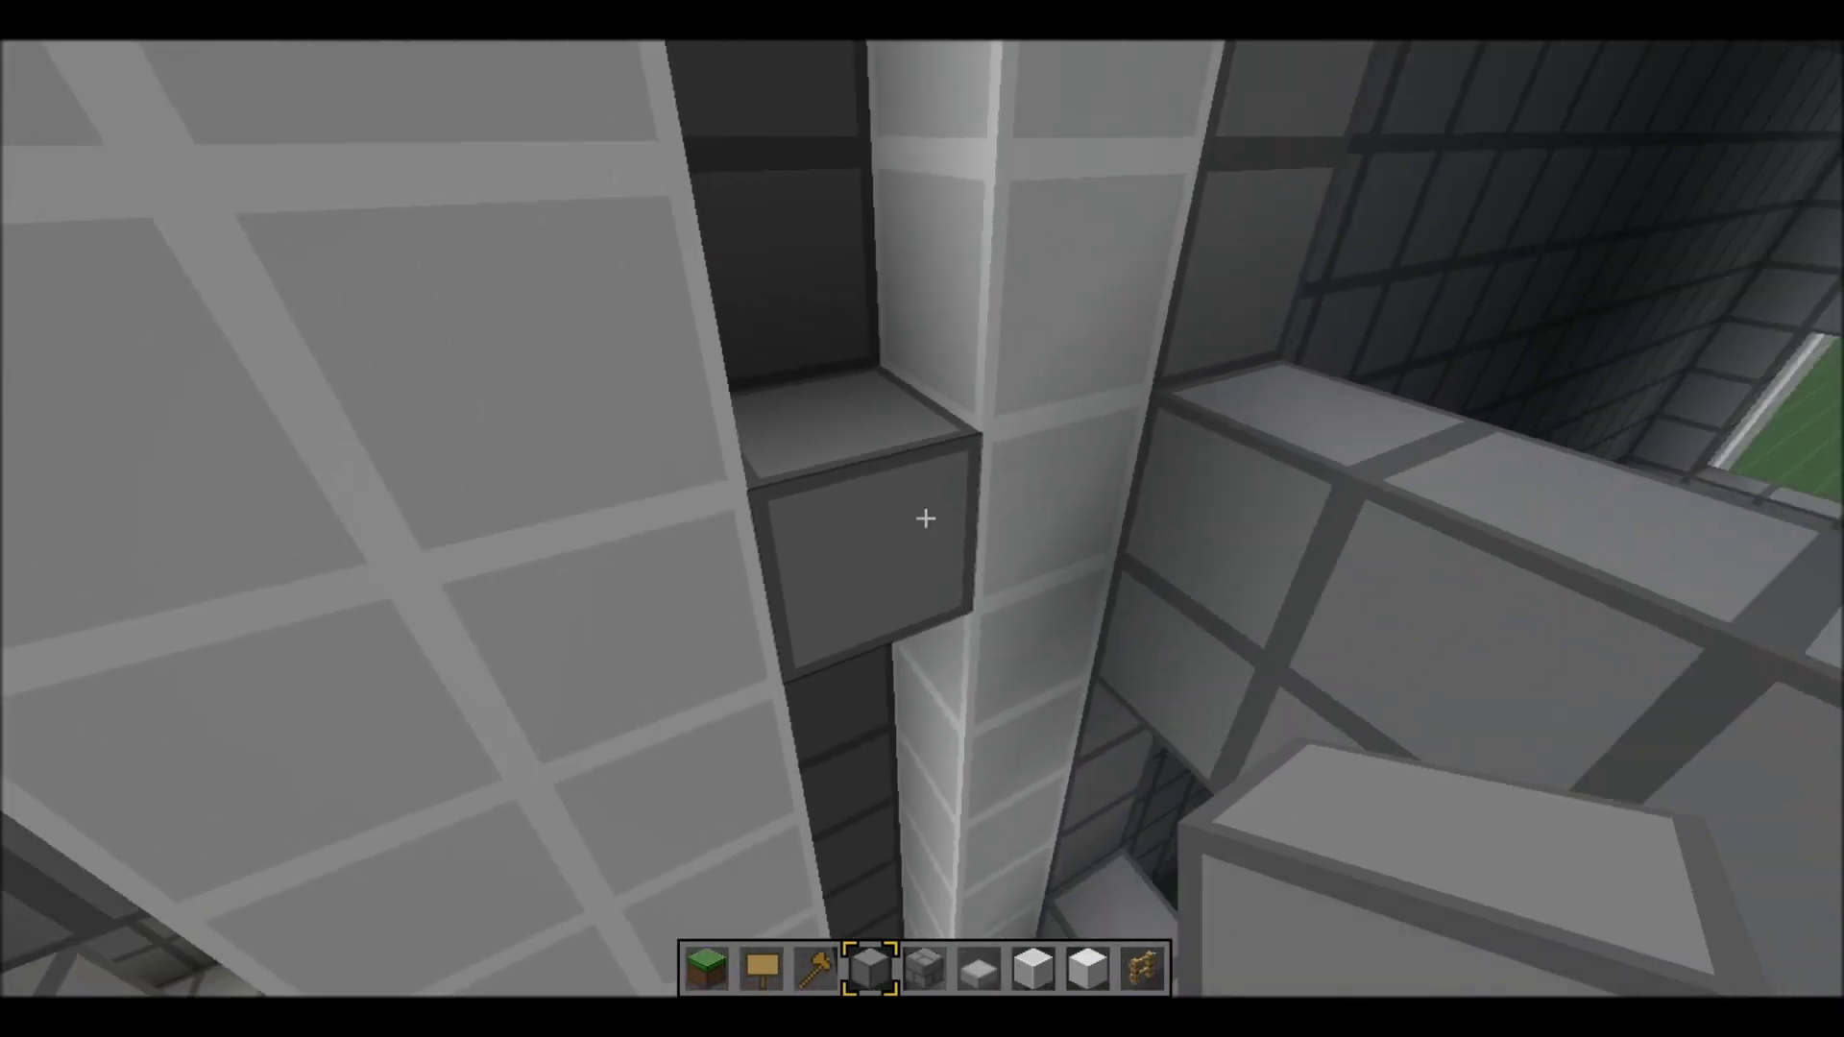
Step: Fill the gap beside the white pillar with gray stone and break three gray beam blocks
{"action": "right_click", "coordinate": [922, 519]}
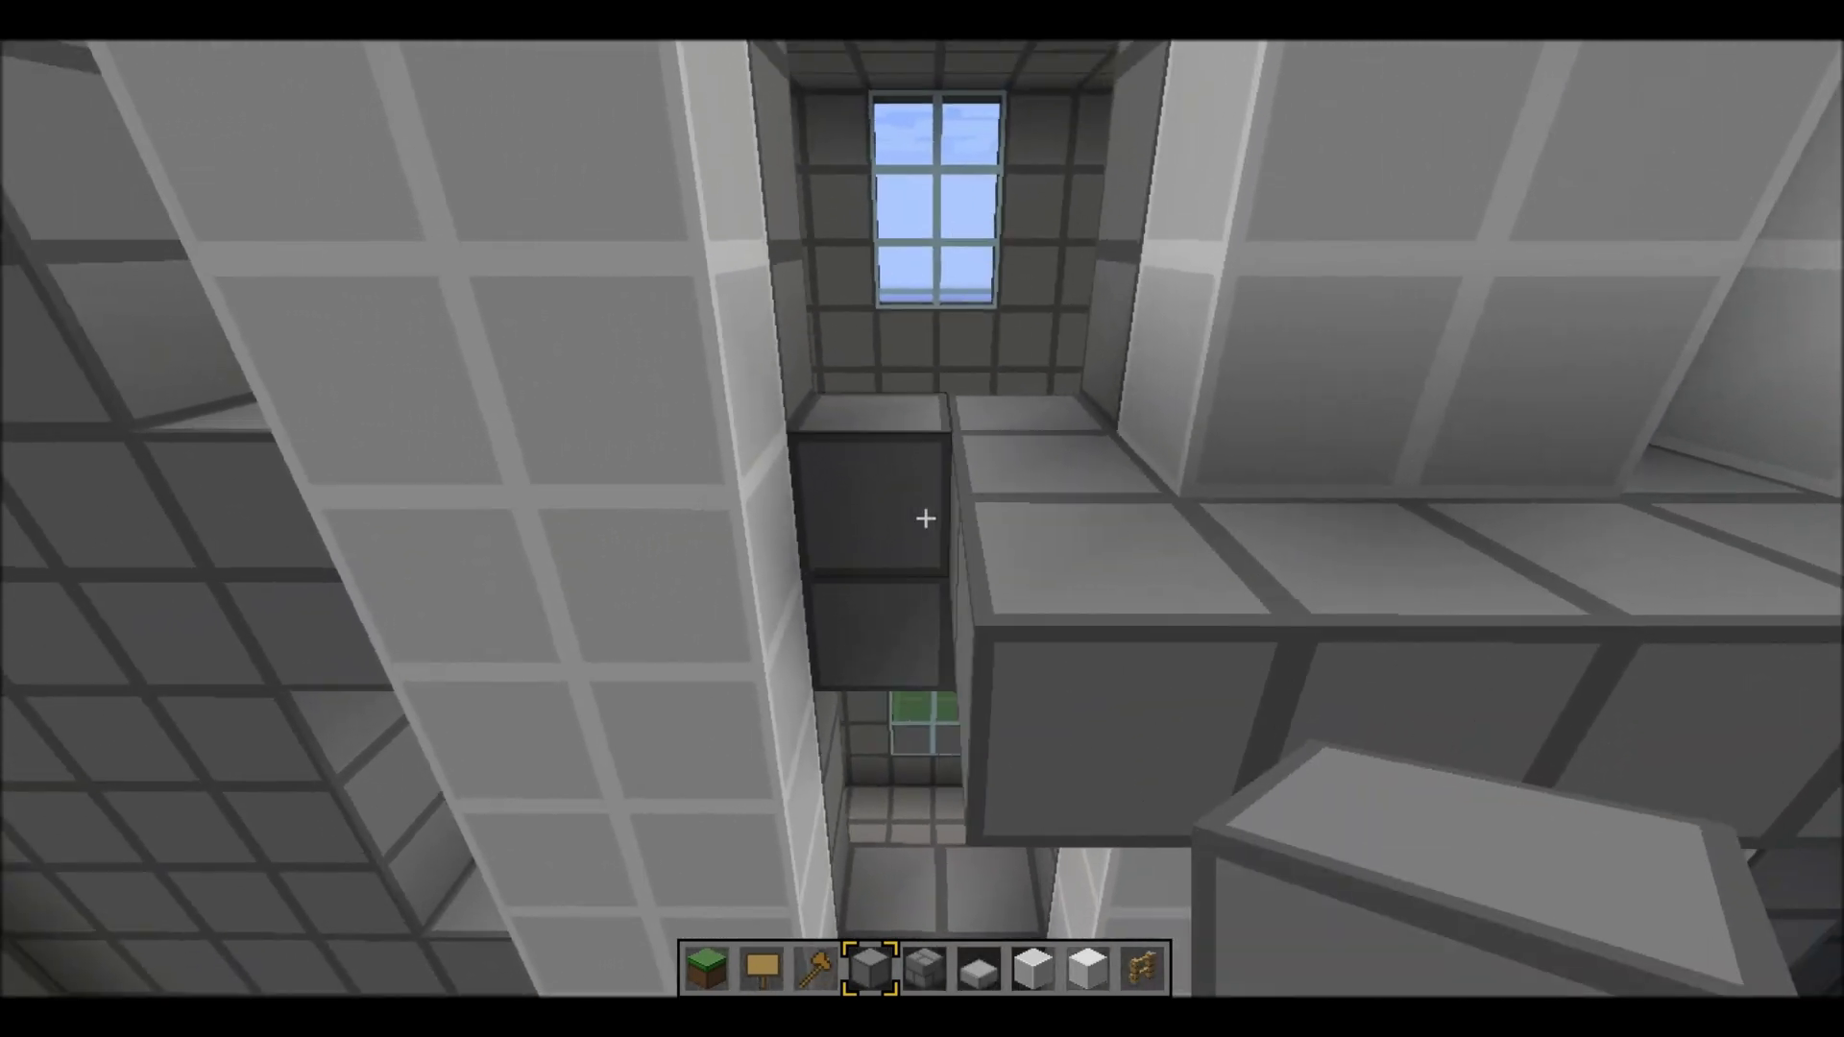
{"action": "left_click", "coordinate": [923, 517]}
{"action": "left_click", "coordinate": [923, 517]}
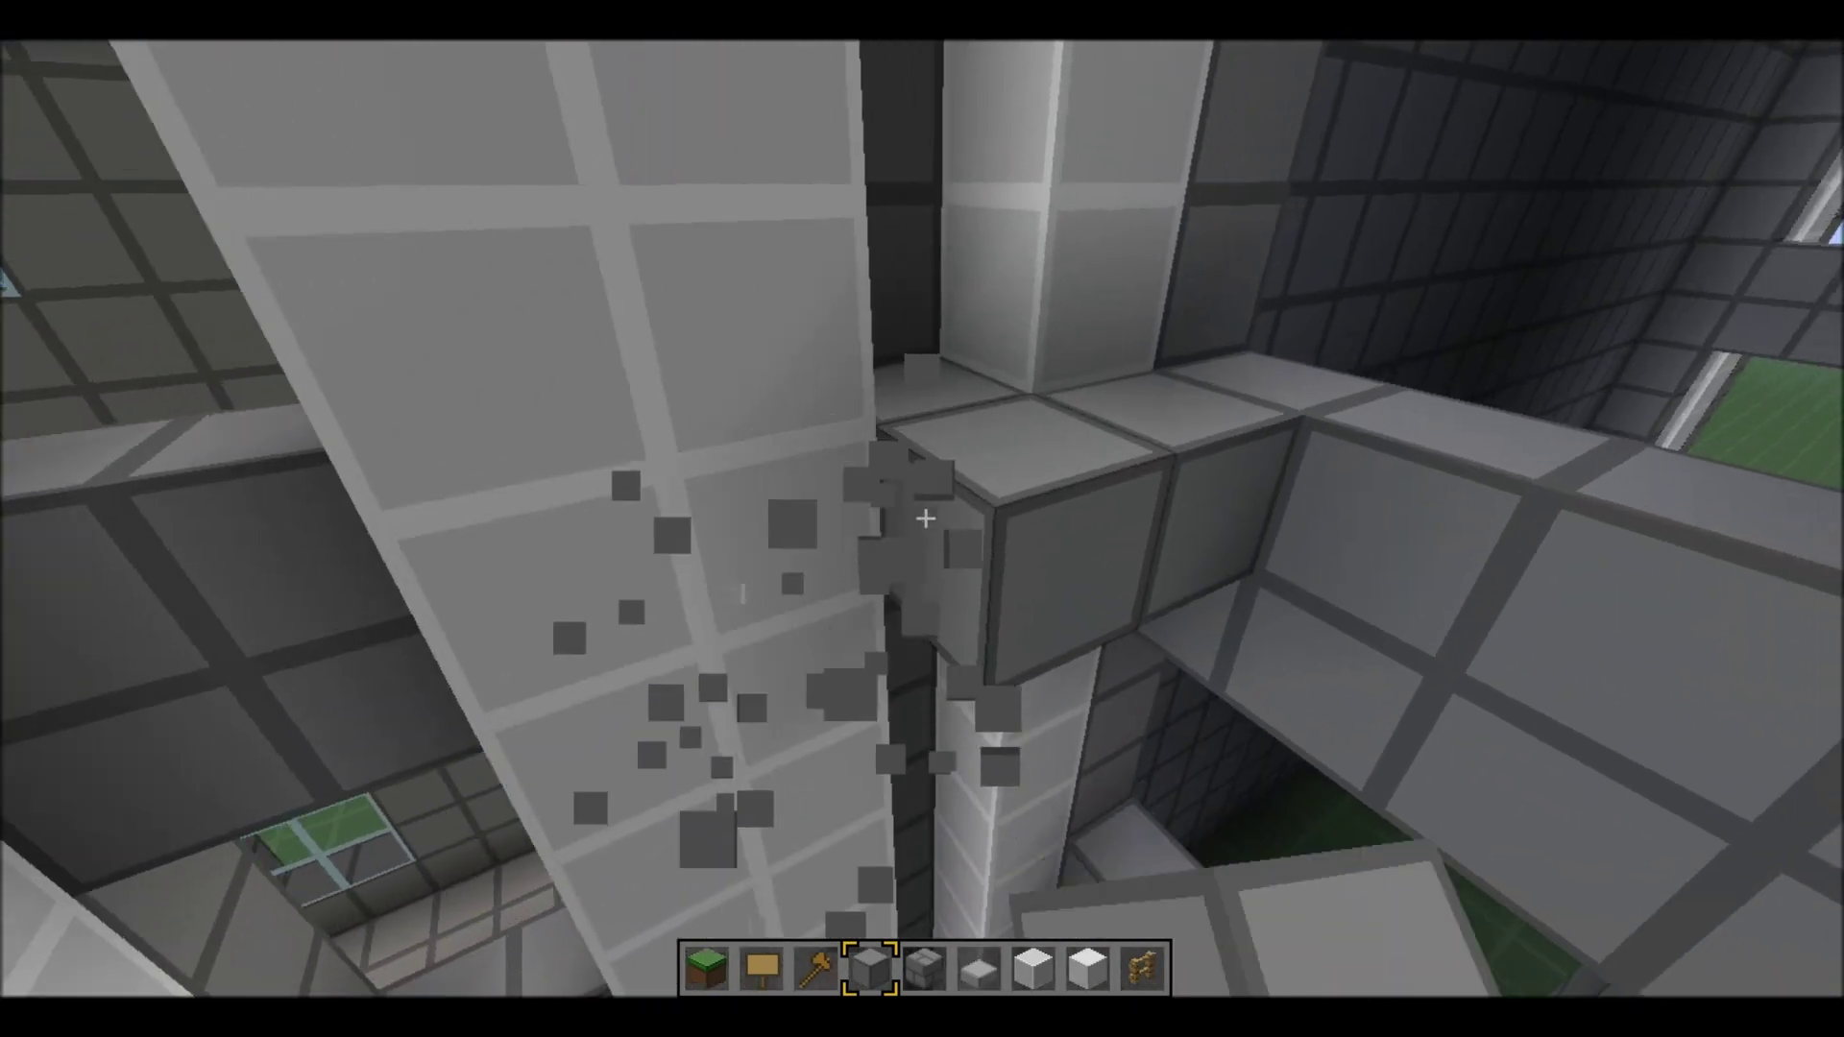
{"action": "left_click", "coordinate": [923, 516]}
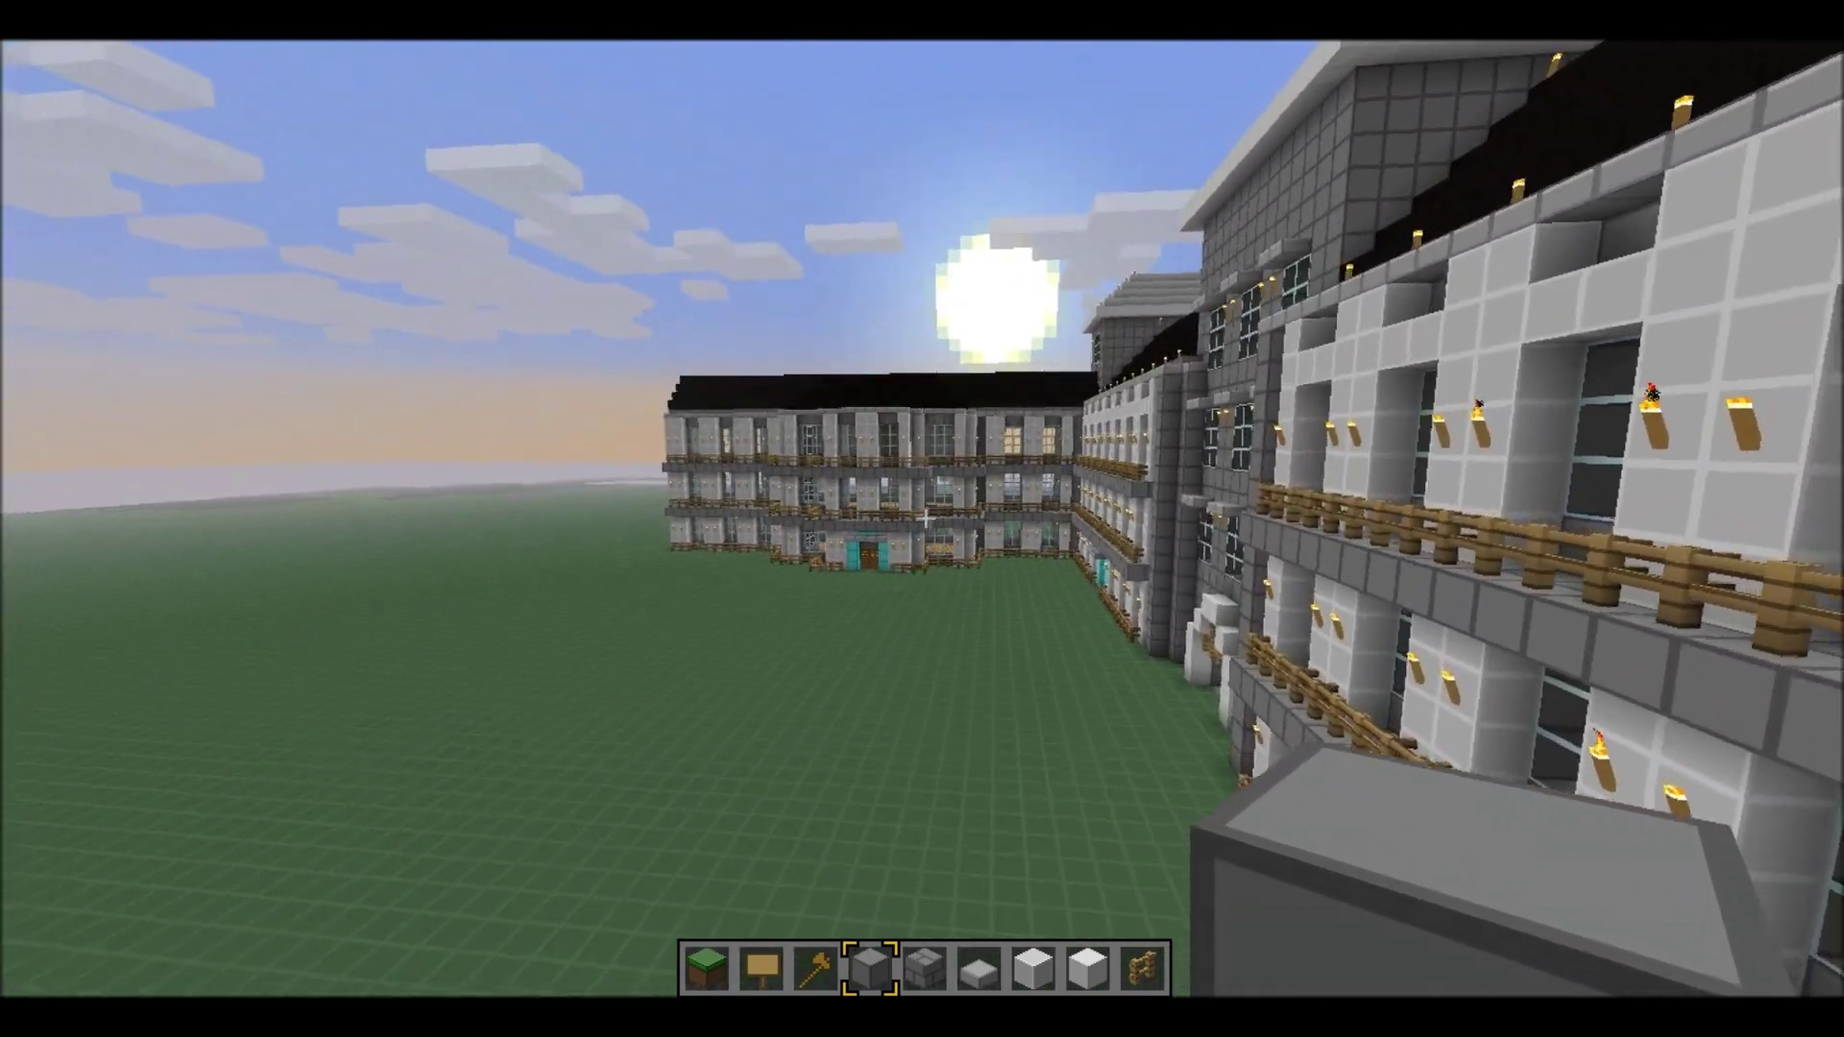
Step: Set the time to day and select the 48-block row under the black roof with //set
{"action": "key", "text": "slash"}
{"action": "type", "text": "/time day"}
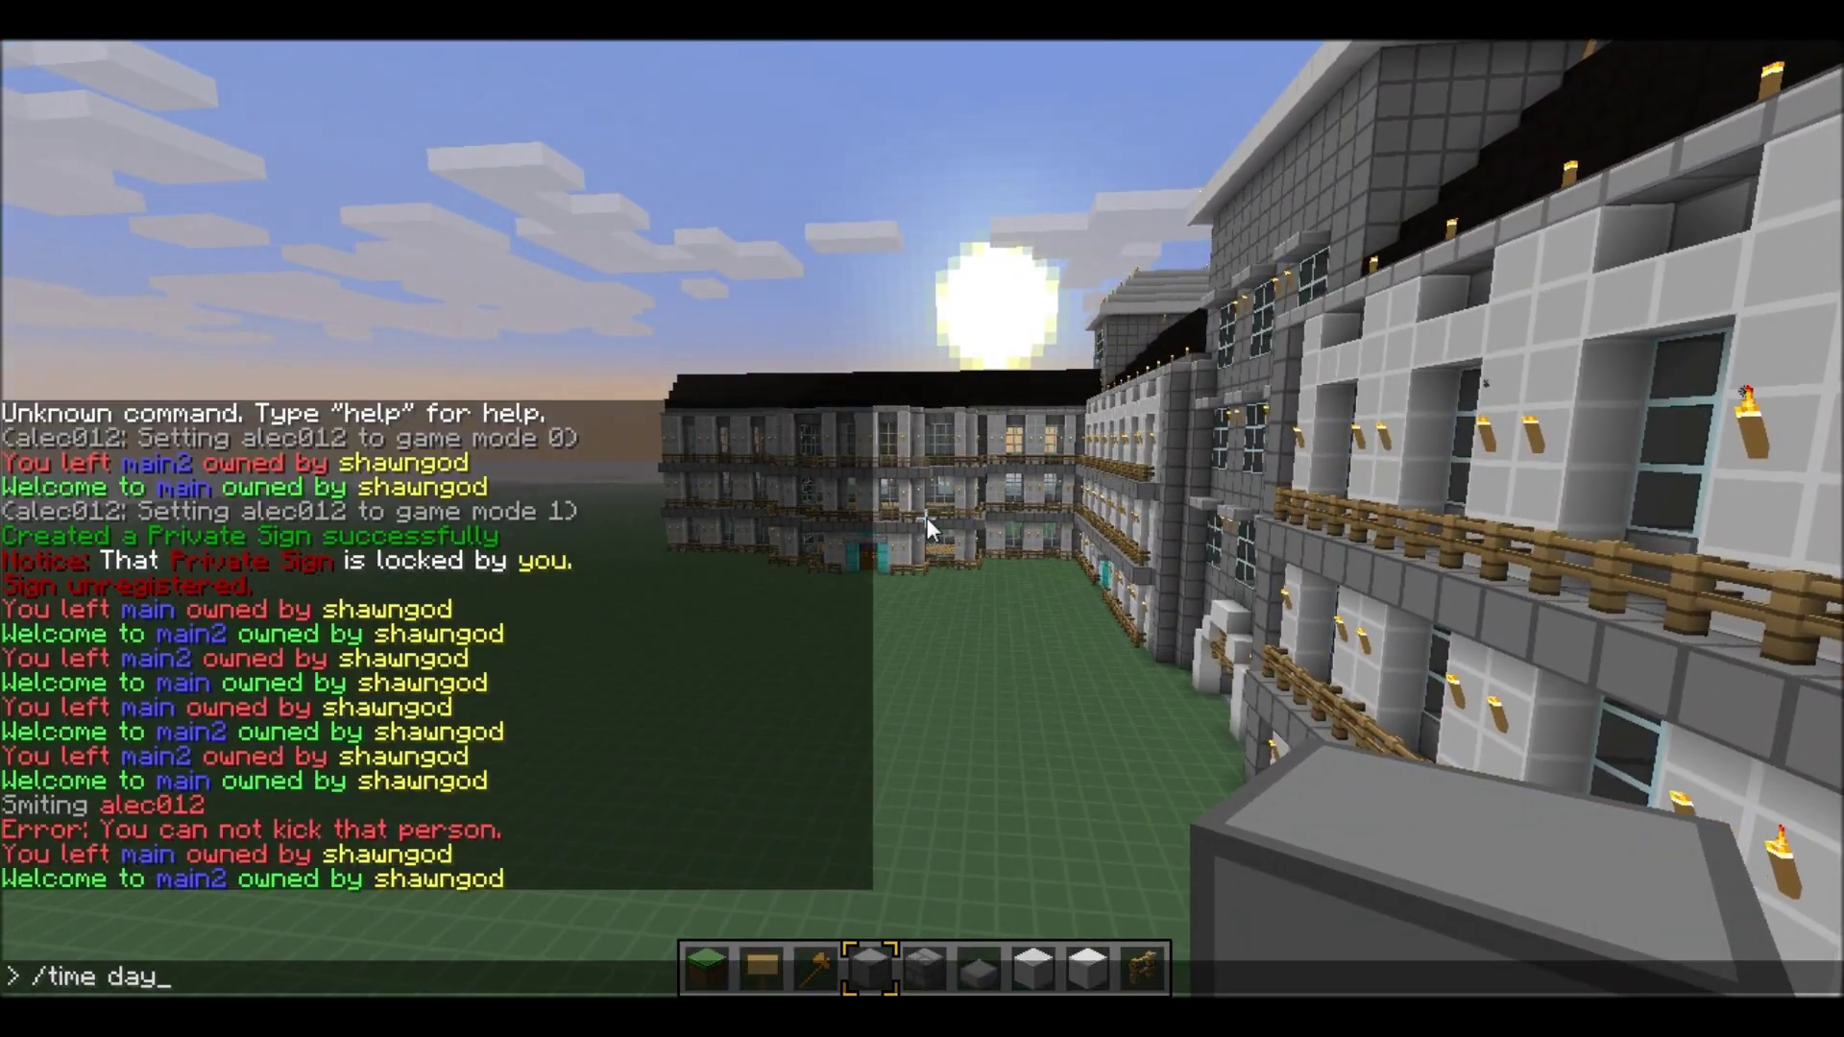
{"action": "key", "text": "Return"}
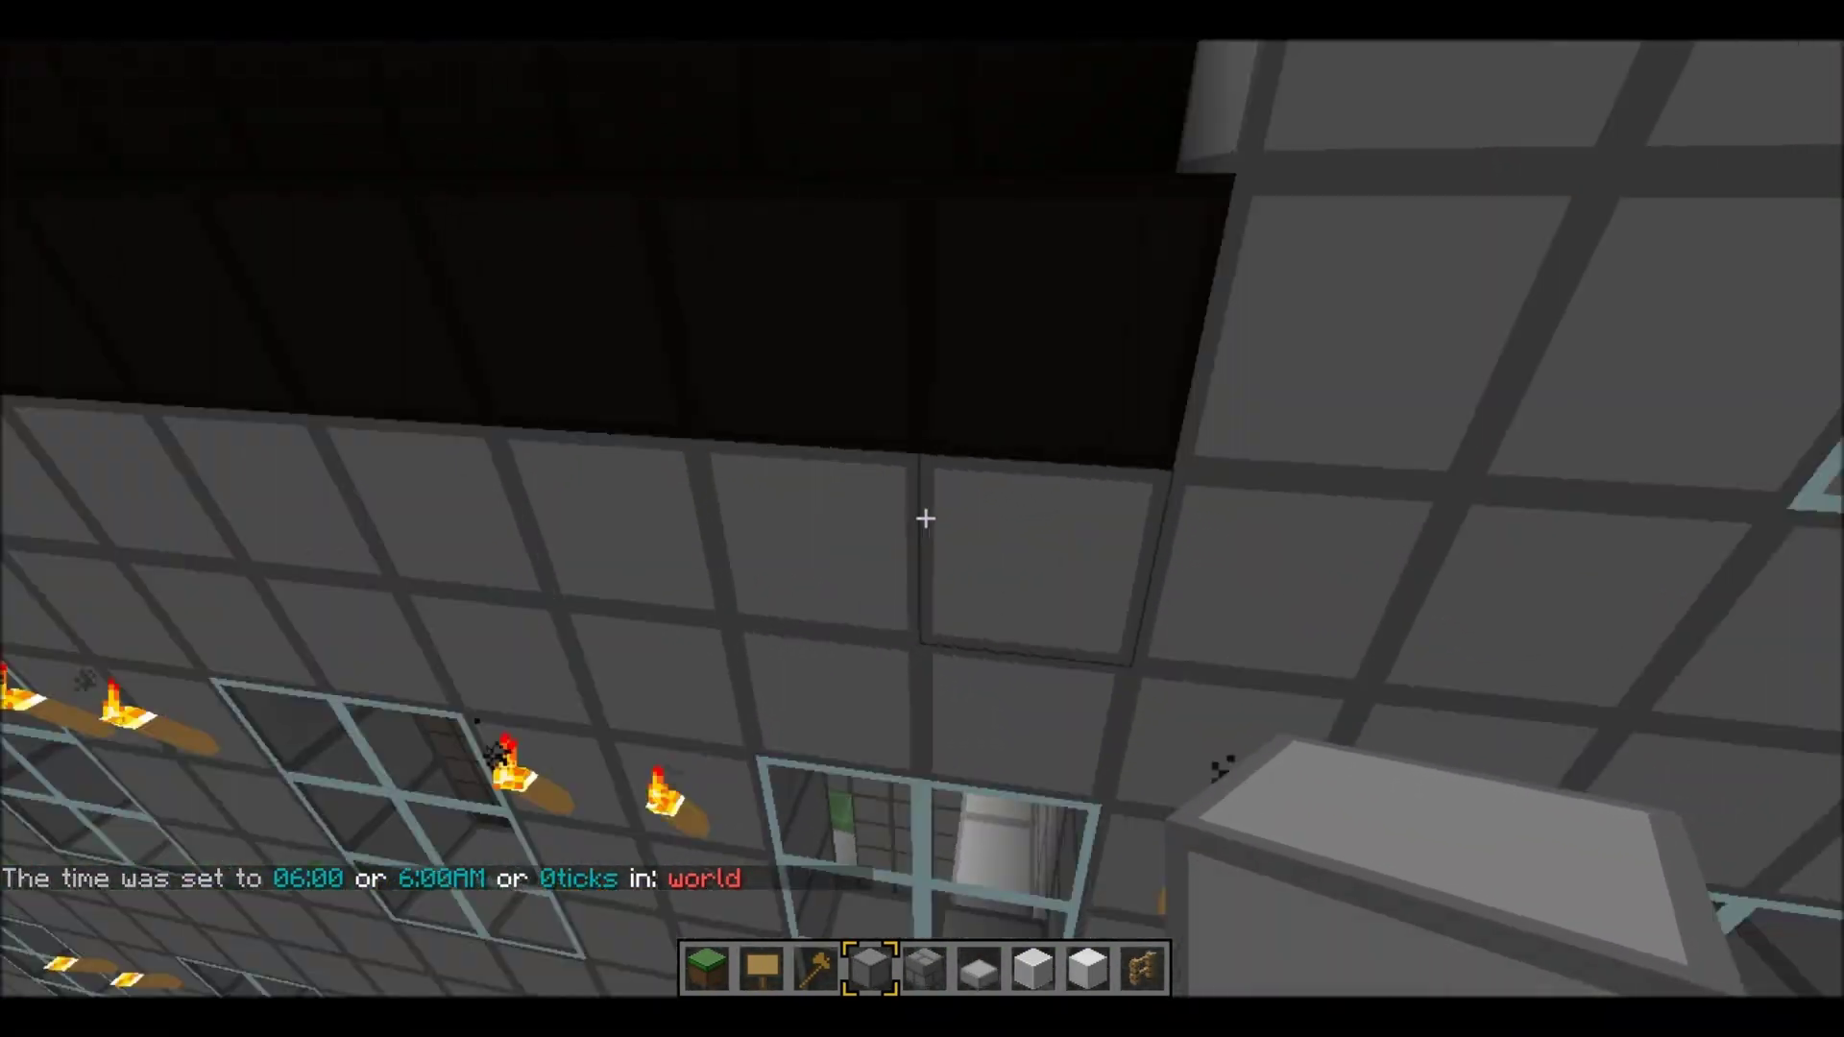
{"action": "key", "text": "3"}
{"action": "left_click", "coordinate": [925, 517]}
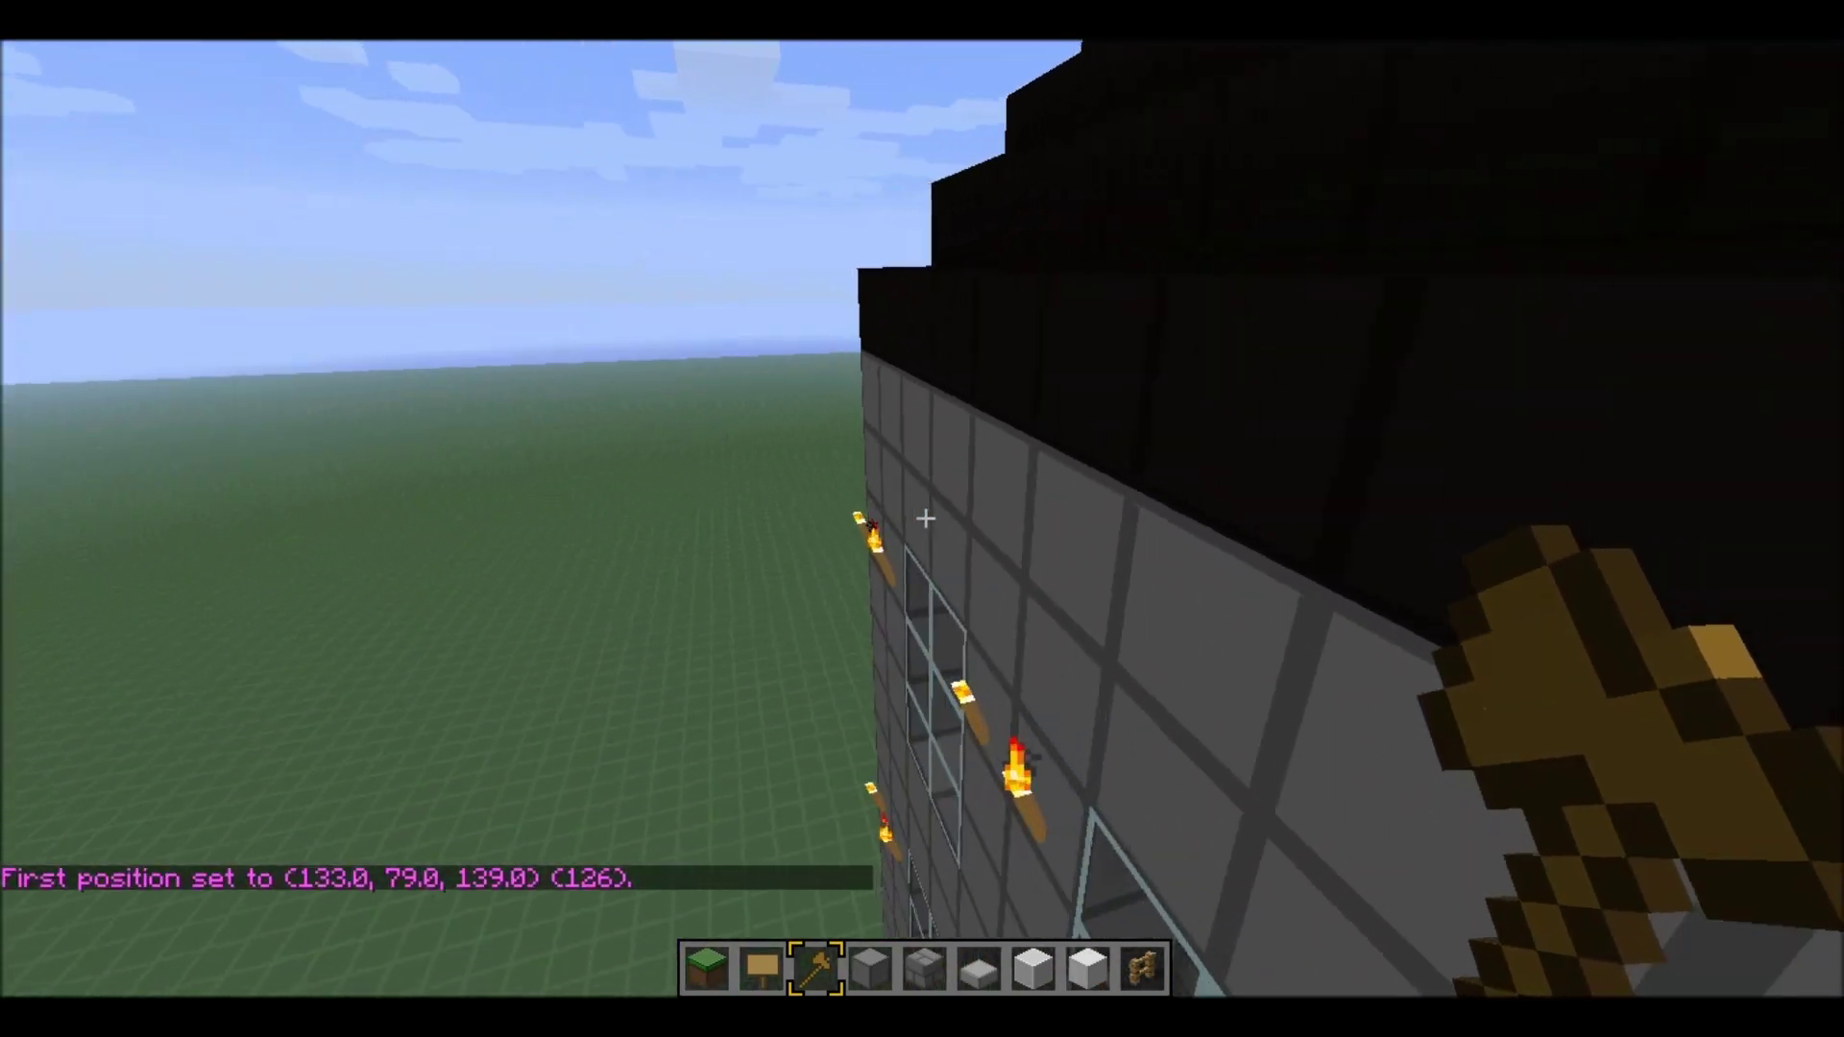
{"action": "type", "text": "//"}
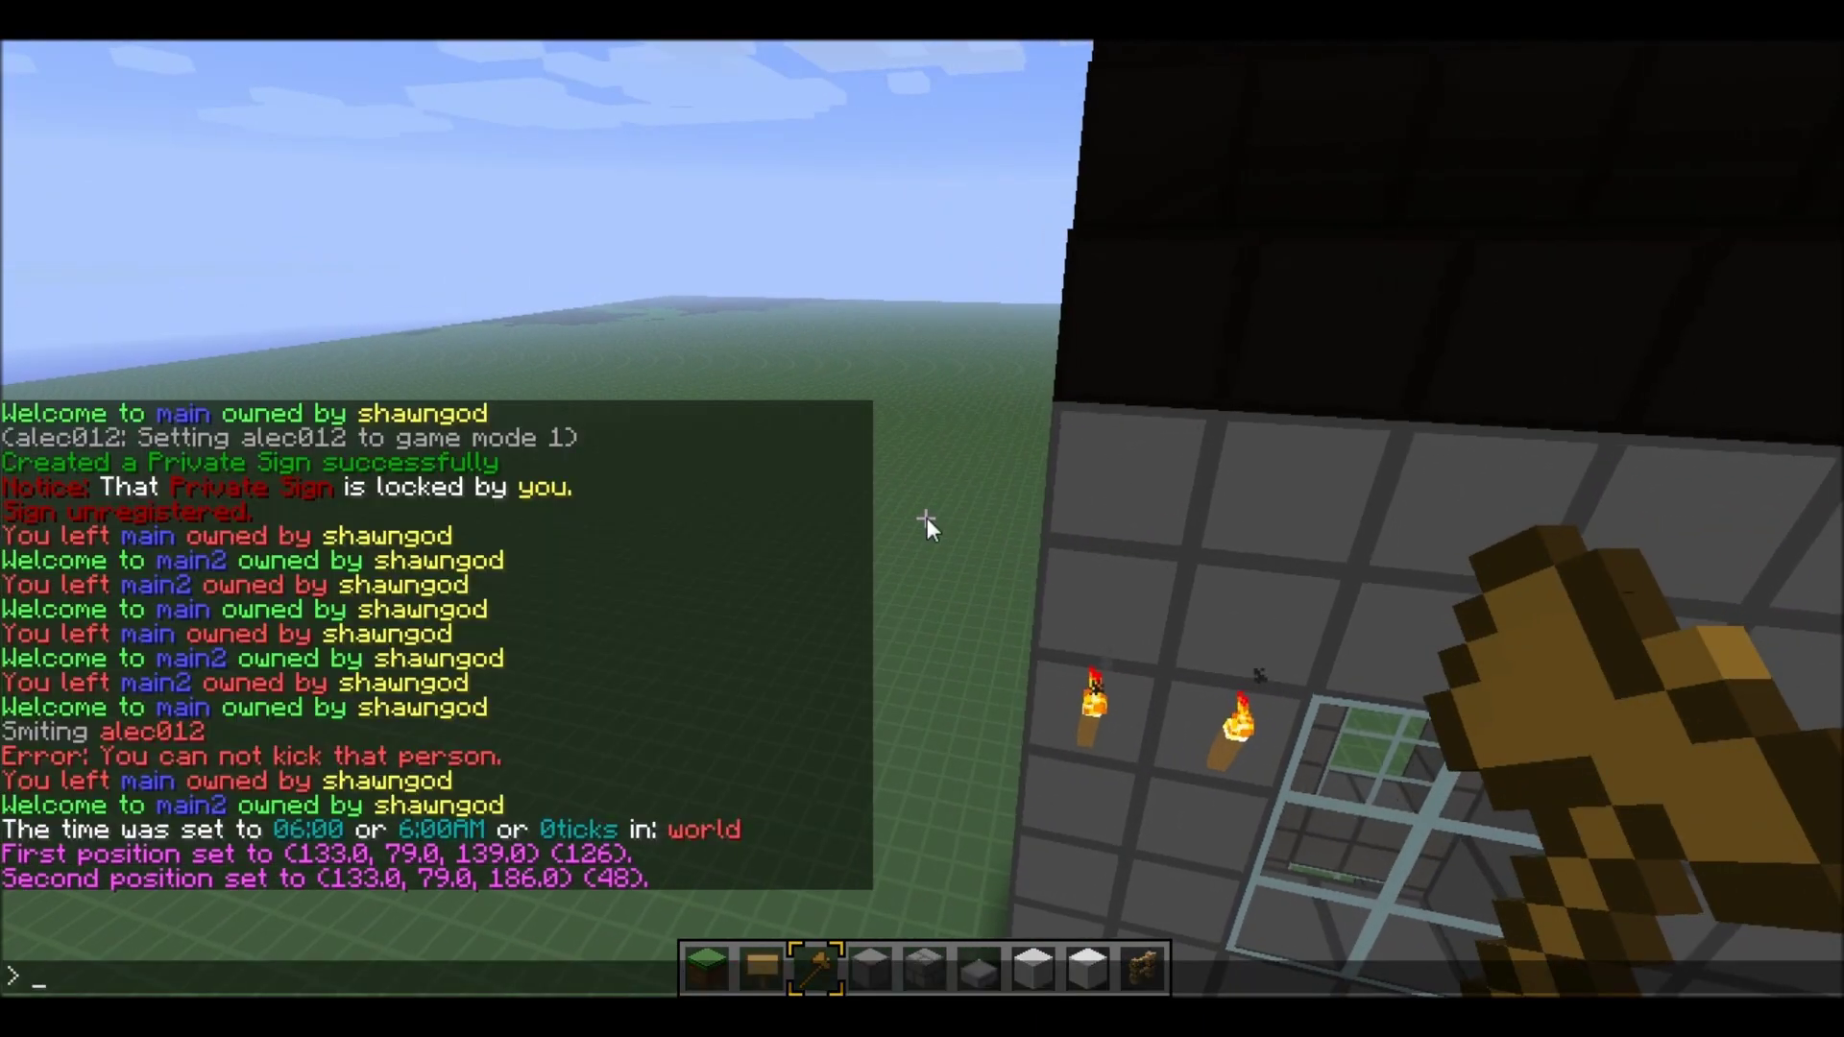
{"action": "type", "text": "set 2"}
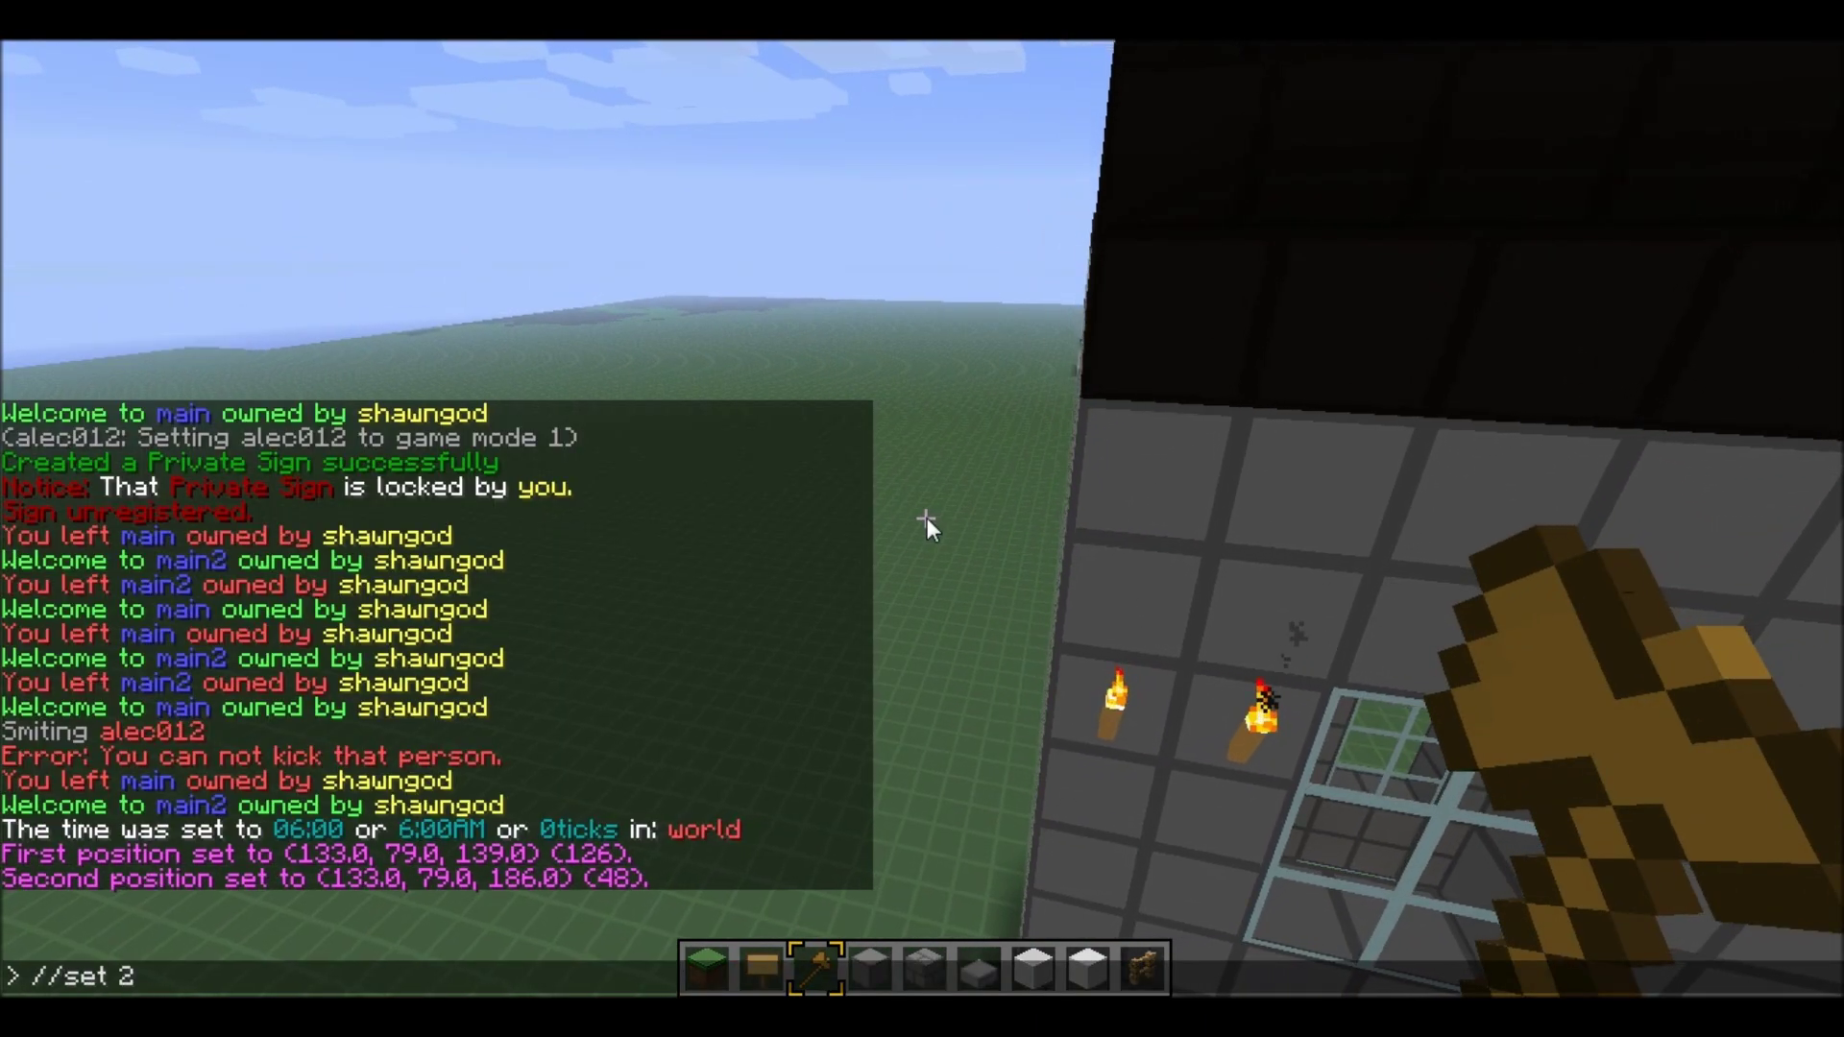
{"action": "key", "text": "Return"}
{"action": "key", "text": "t"}
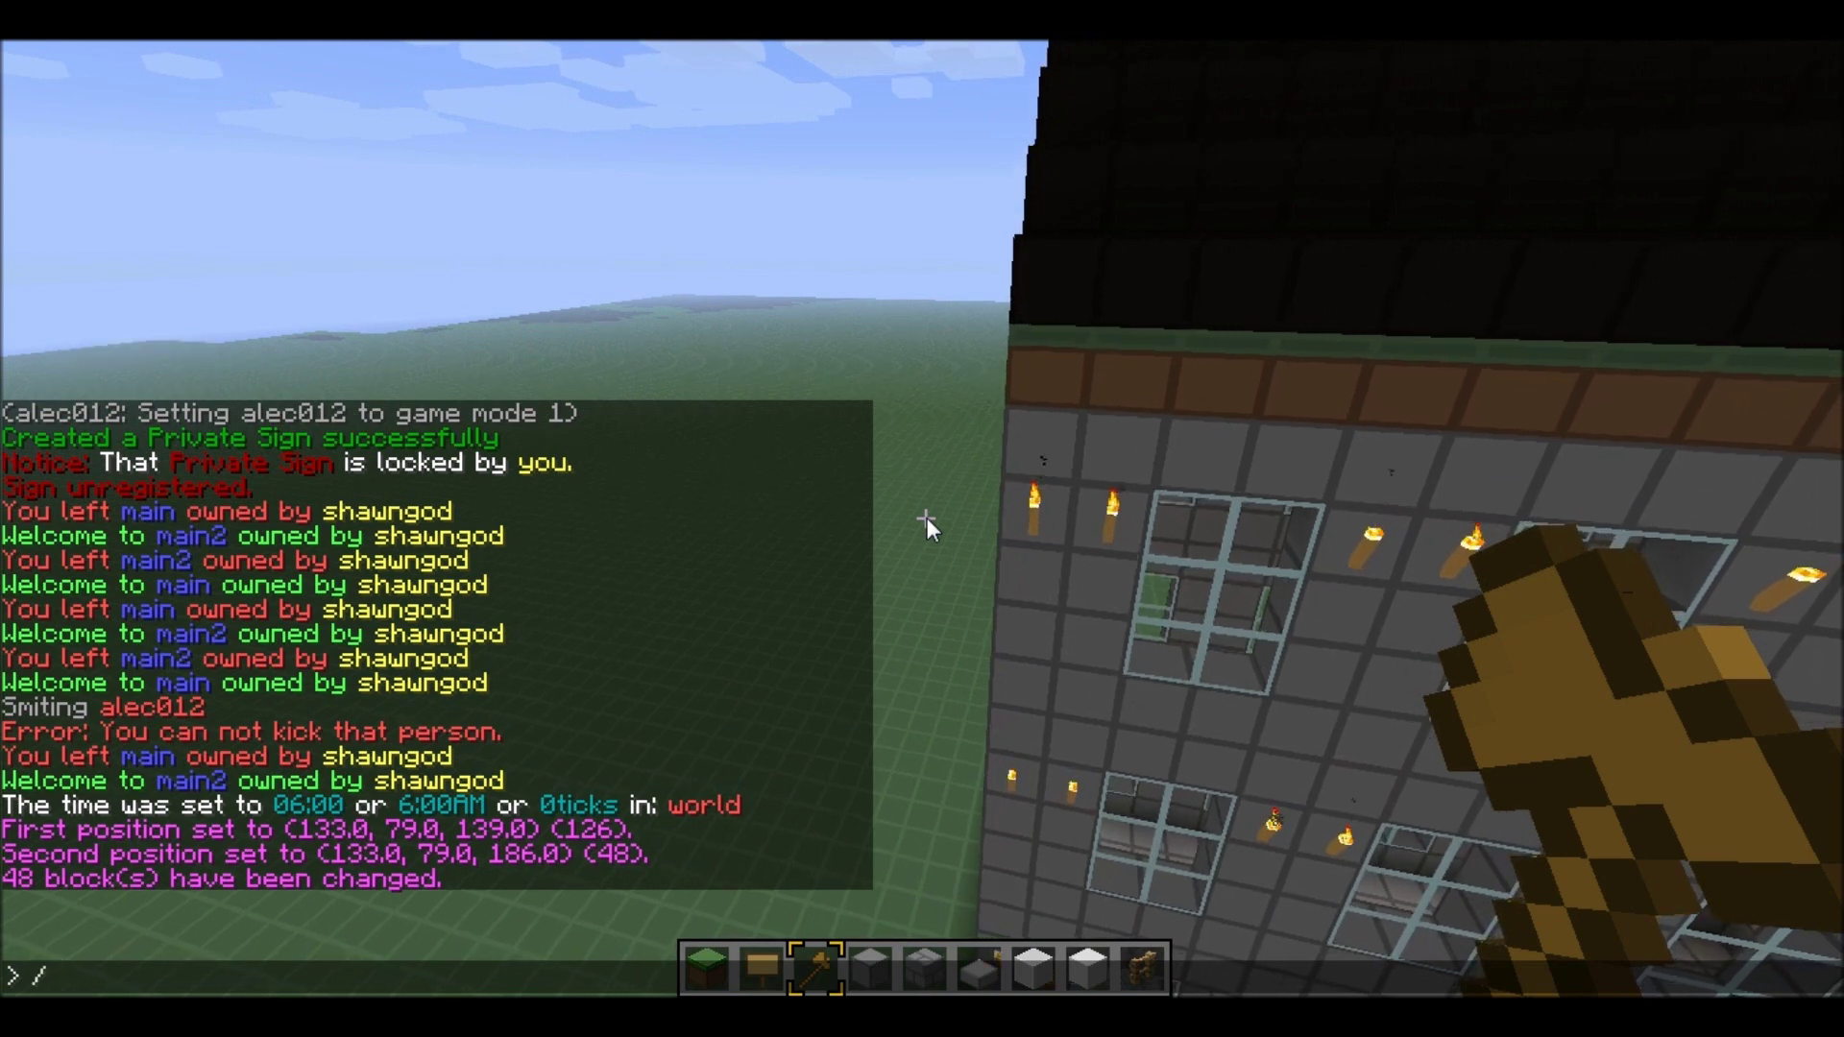
{"action": "type", "text": "/"}
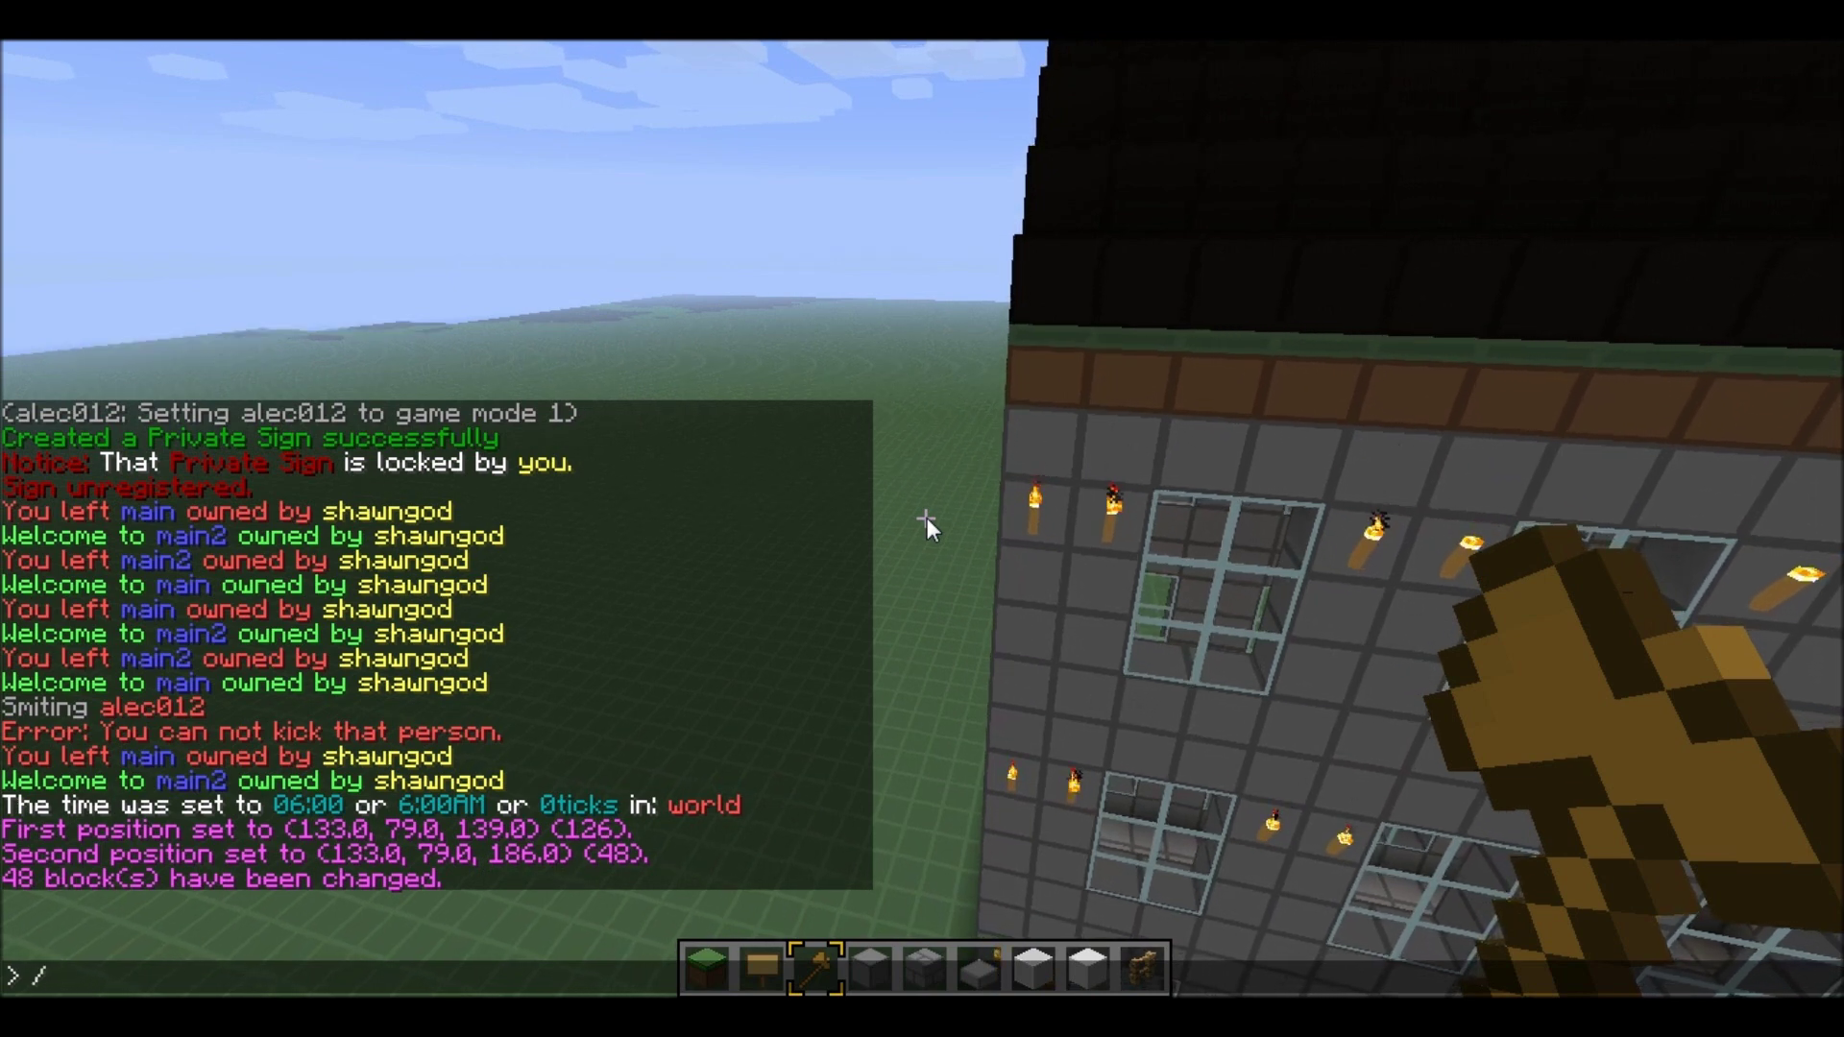
{"action": "type", "text": "1et"}
{"action": "key", "text": "BackSpace"}
{"action": "type", "text": "/"}
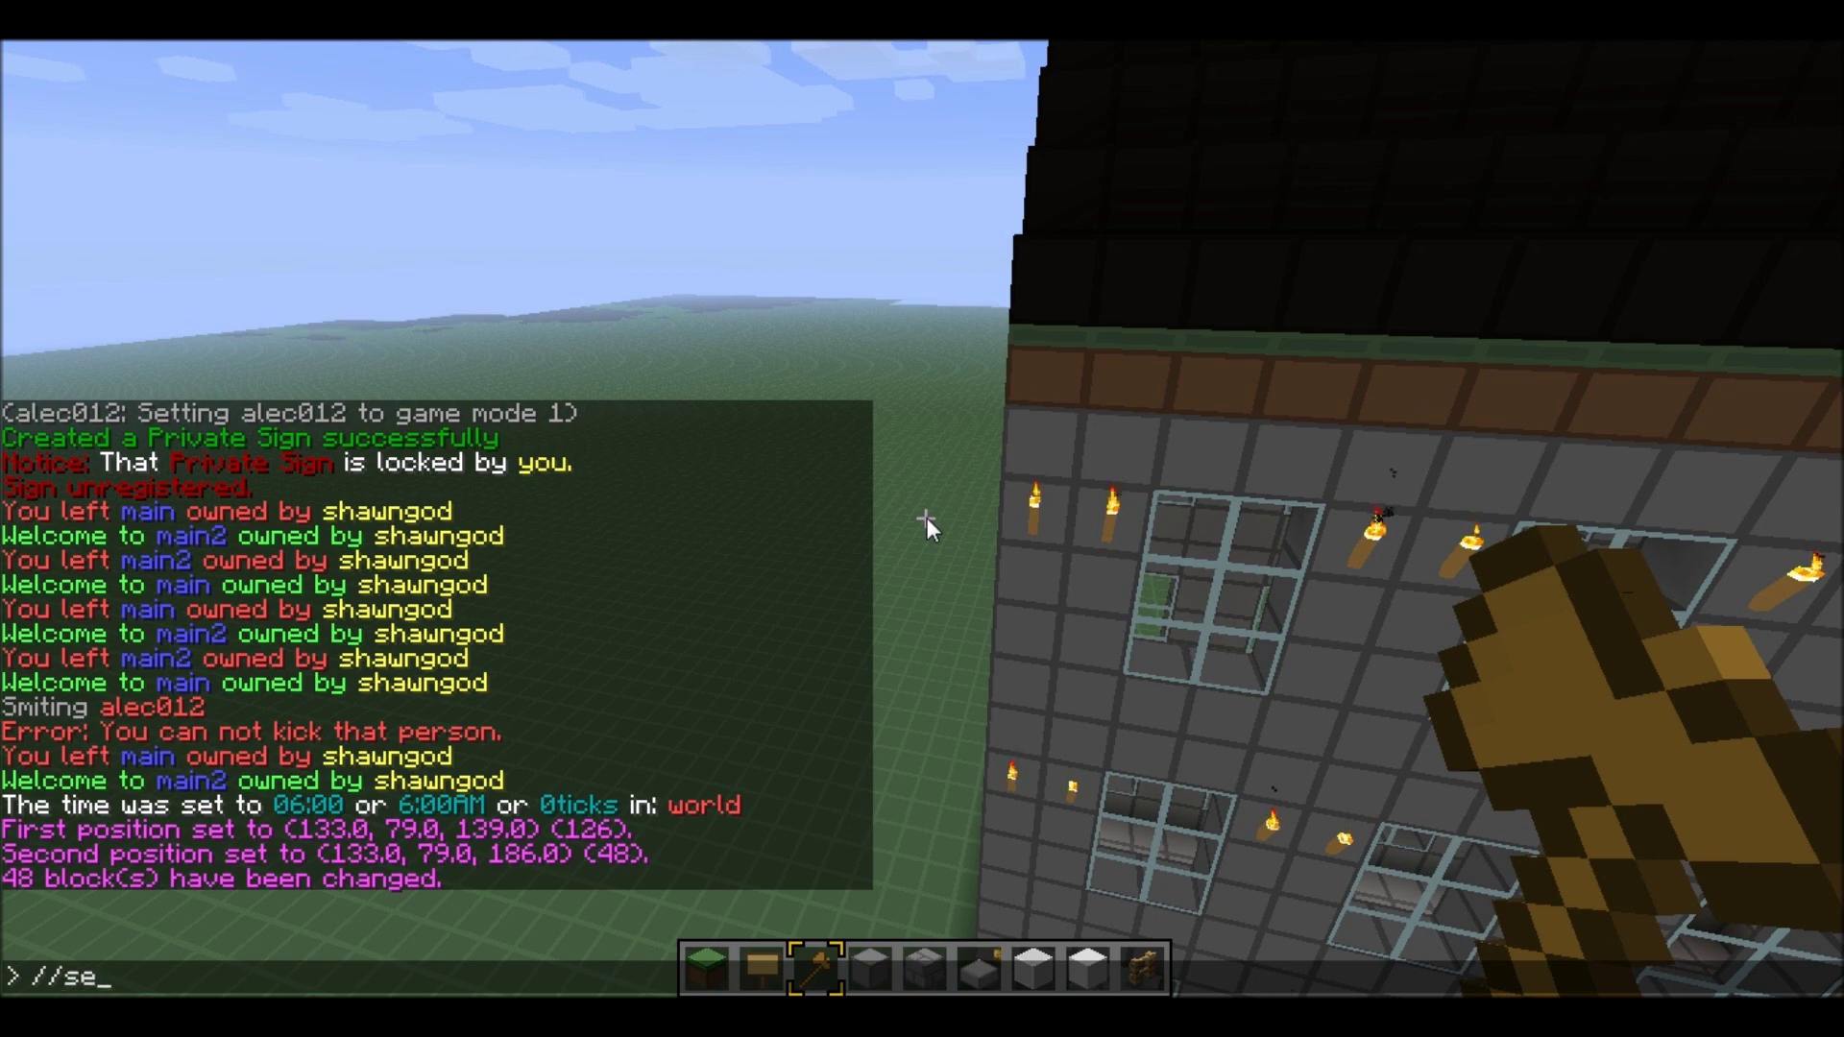
{"action": "key", "text": "BackSpace"}
{"action": "type", "text": "1"}
{"action": "key", "text": "Return"}
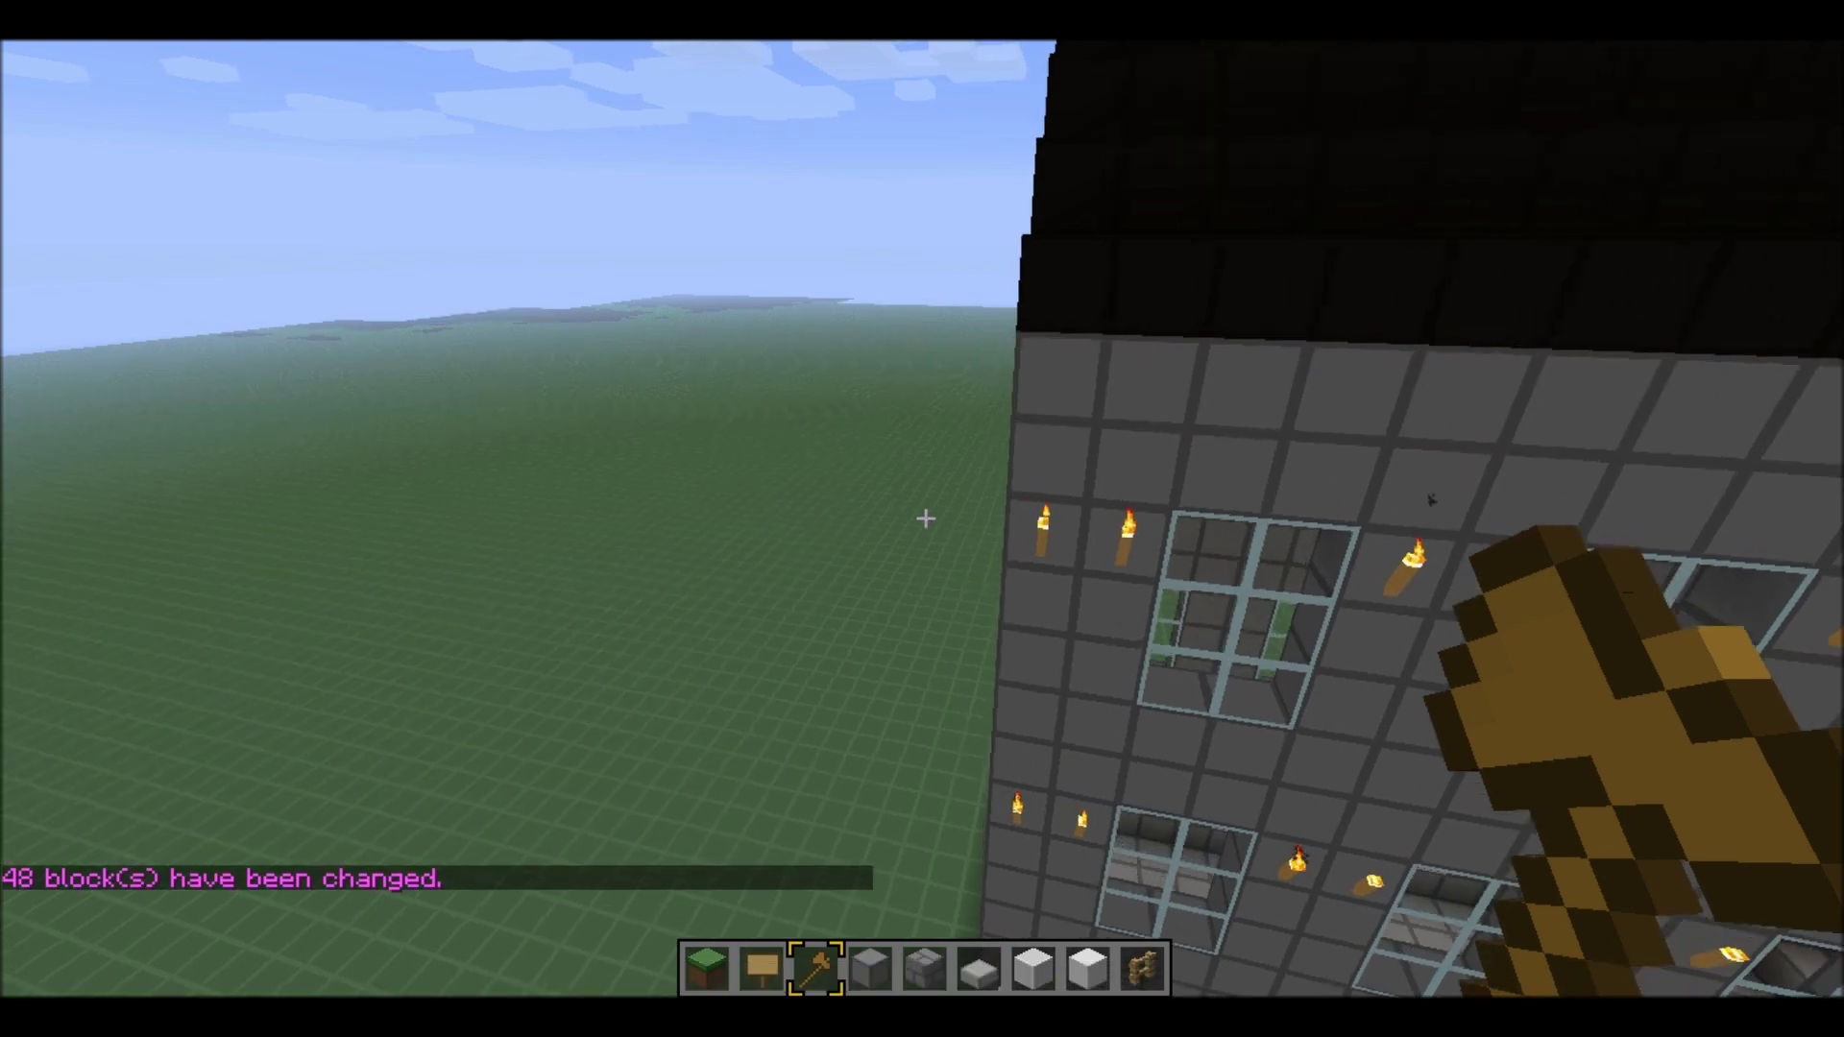
{"action": "scroll", "coordinate": [925, 517], "scroll_direction": "down", "scroll_amount": 1}
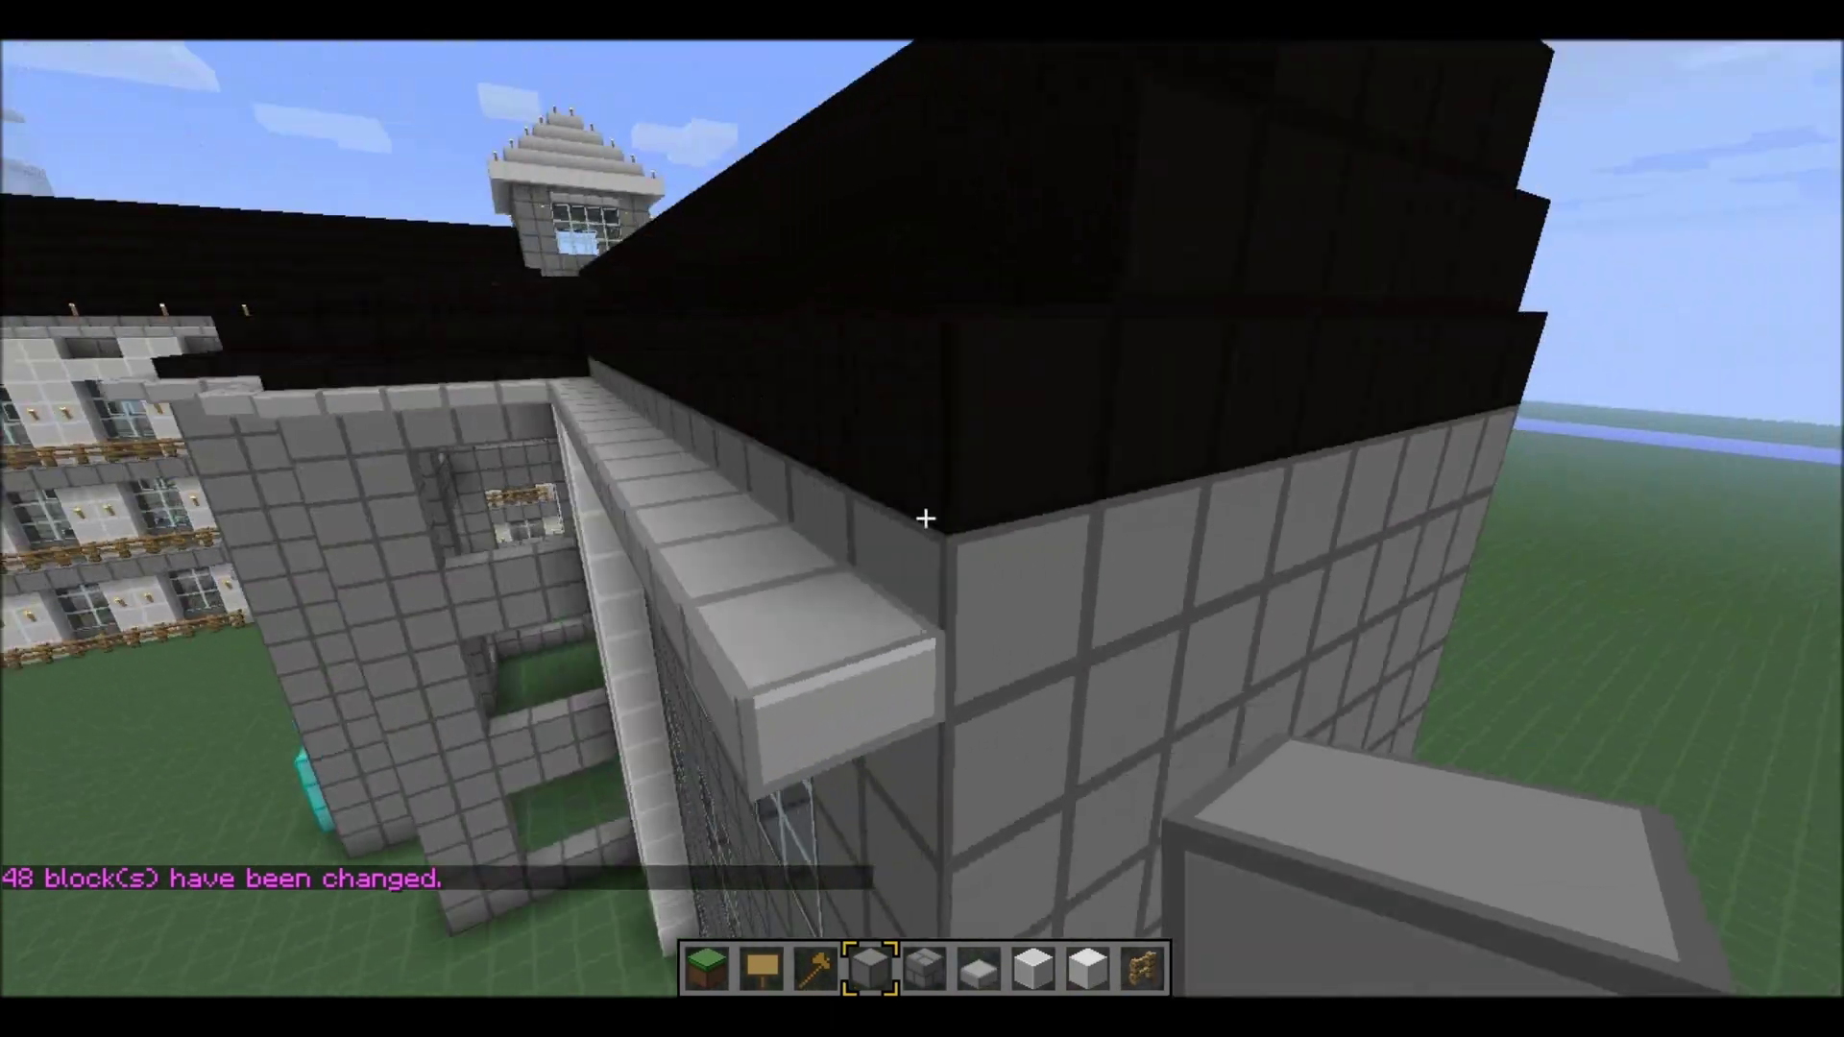
{"action": "scroll", "coordinate": [922, 519], "scroll_direction": "up", "scroll_amount": 1}
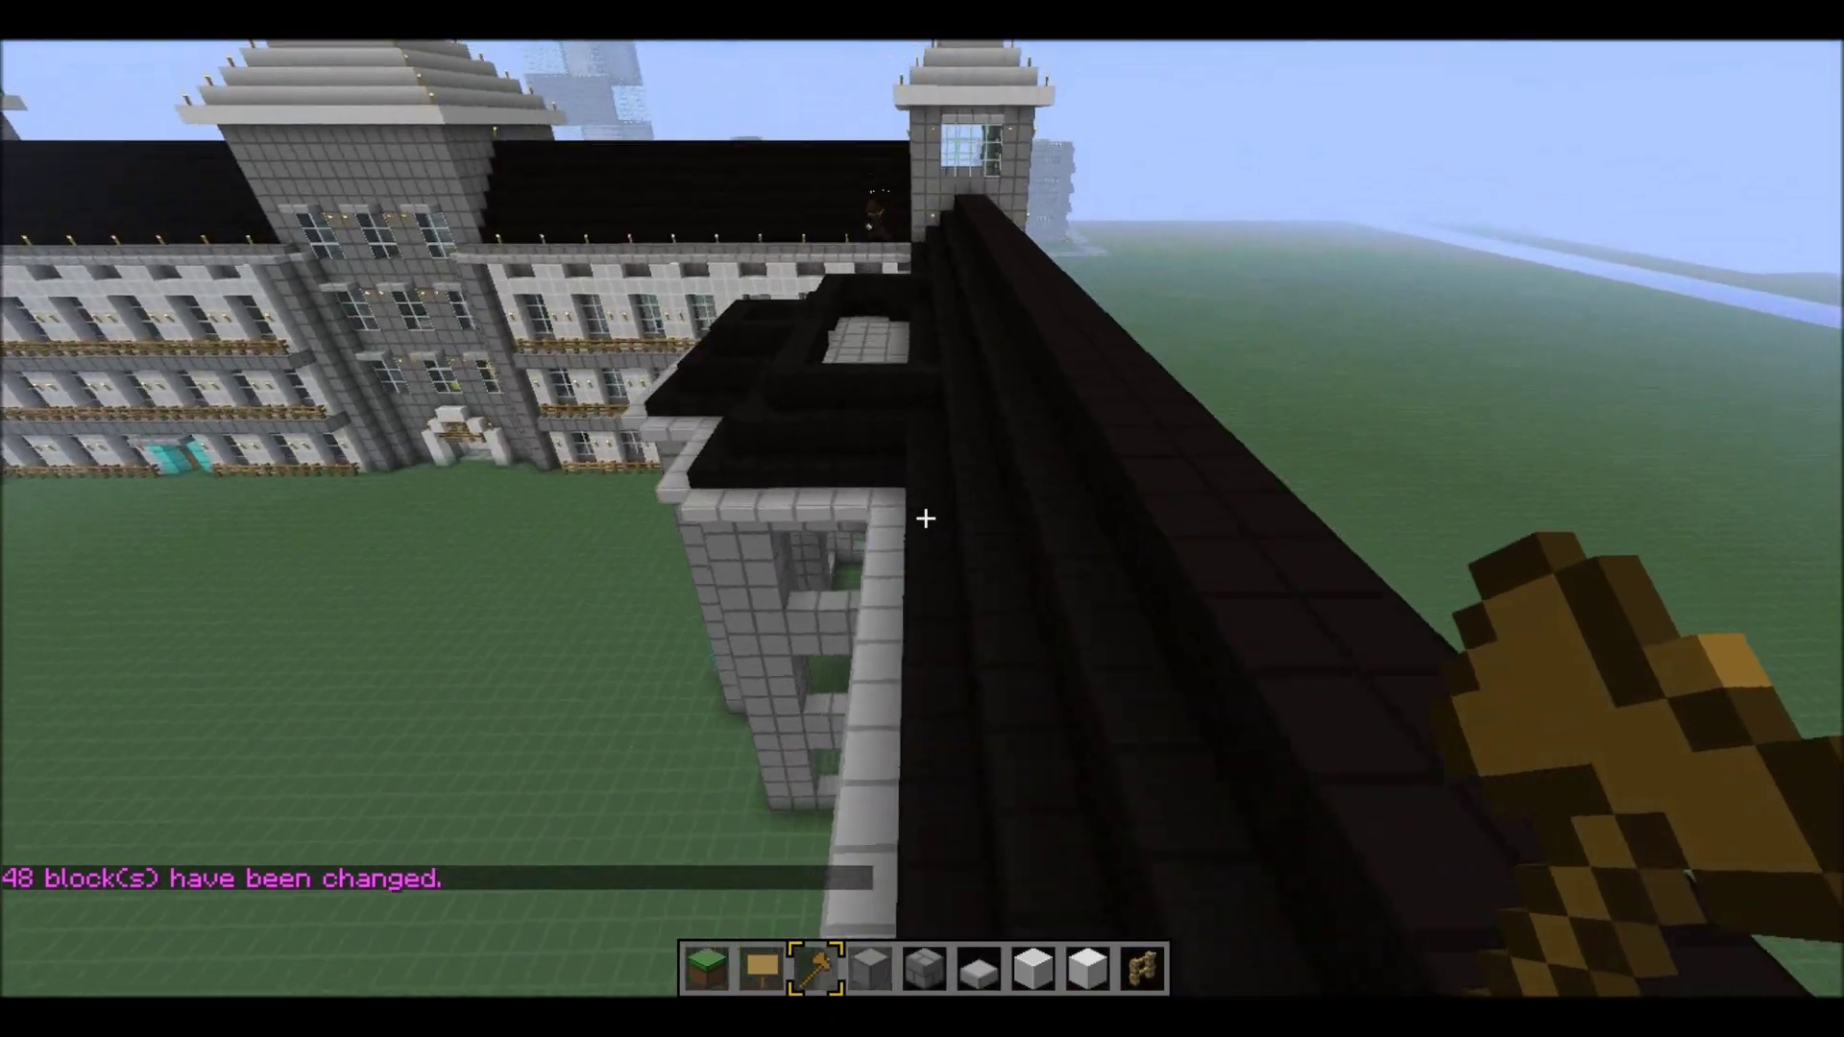
{"action": "scroll", "coordinate": [924, 517], "scroll_direction": "down", "scroll_amount": 1}
{"action": "key", "text": "w"}
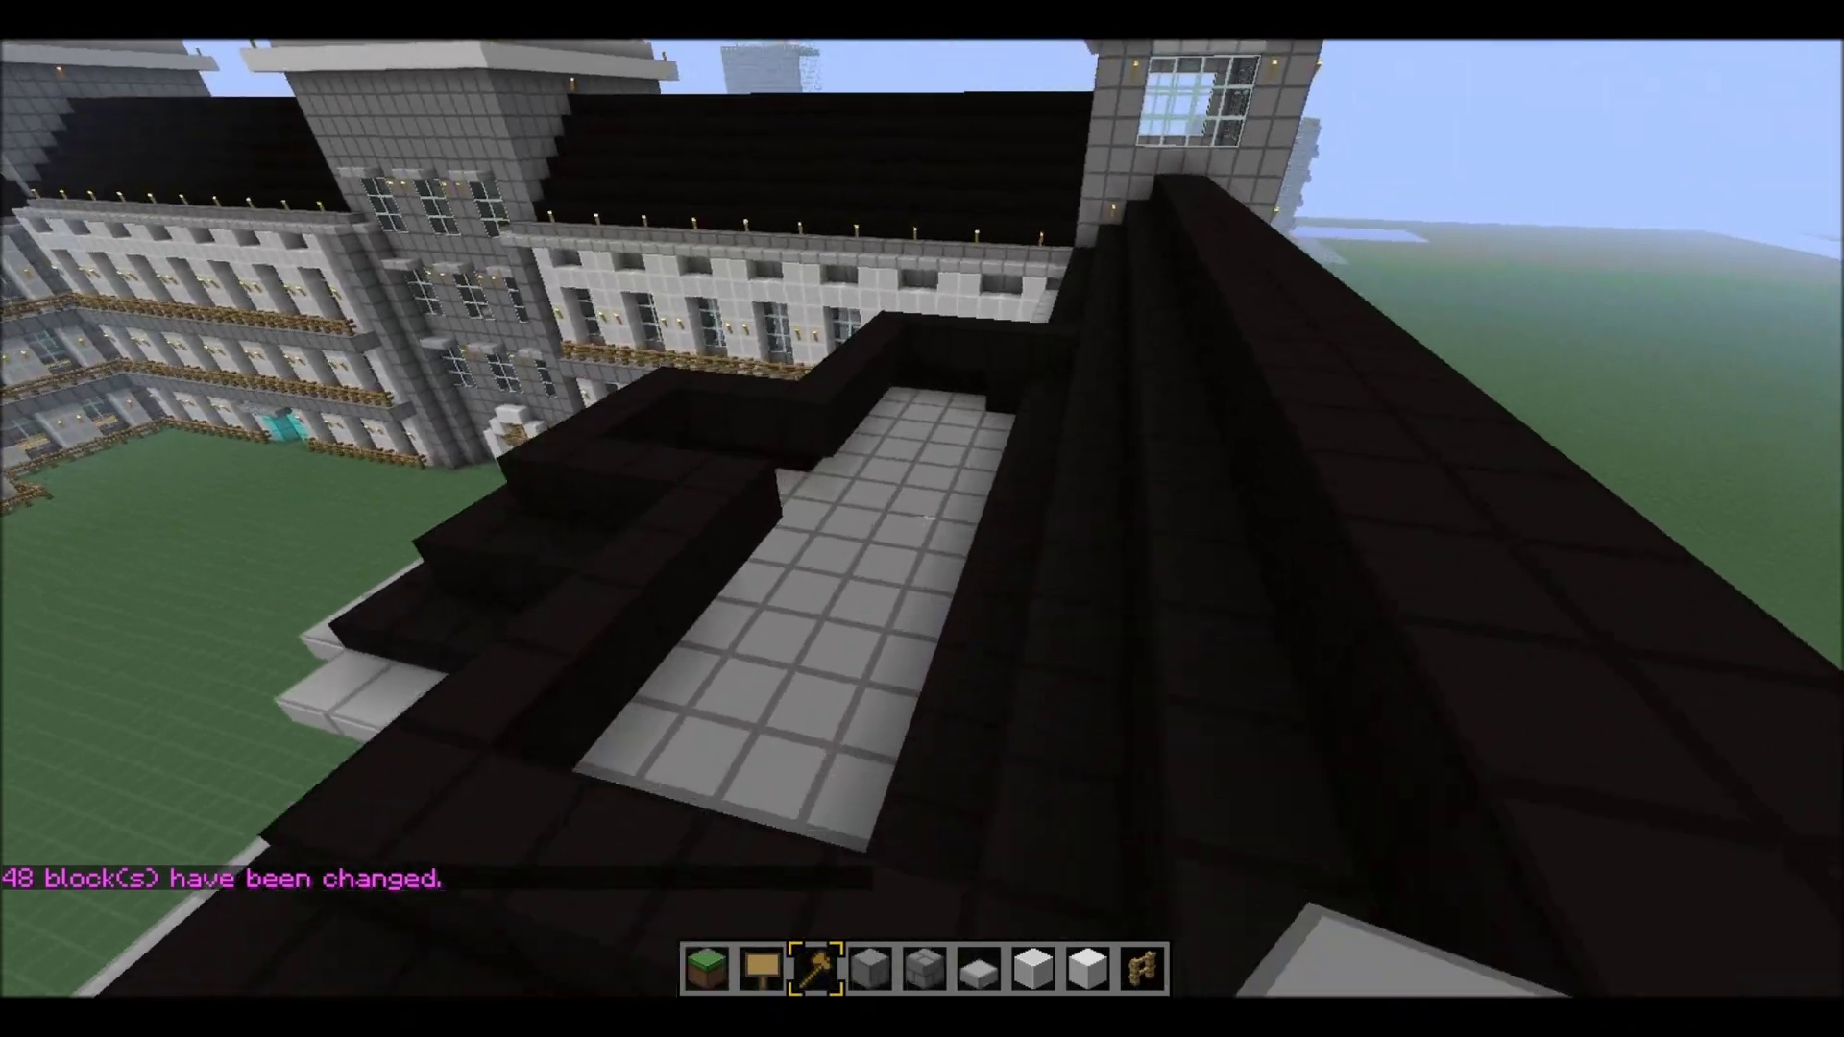
{"action": "key", "text": "w"}
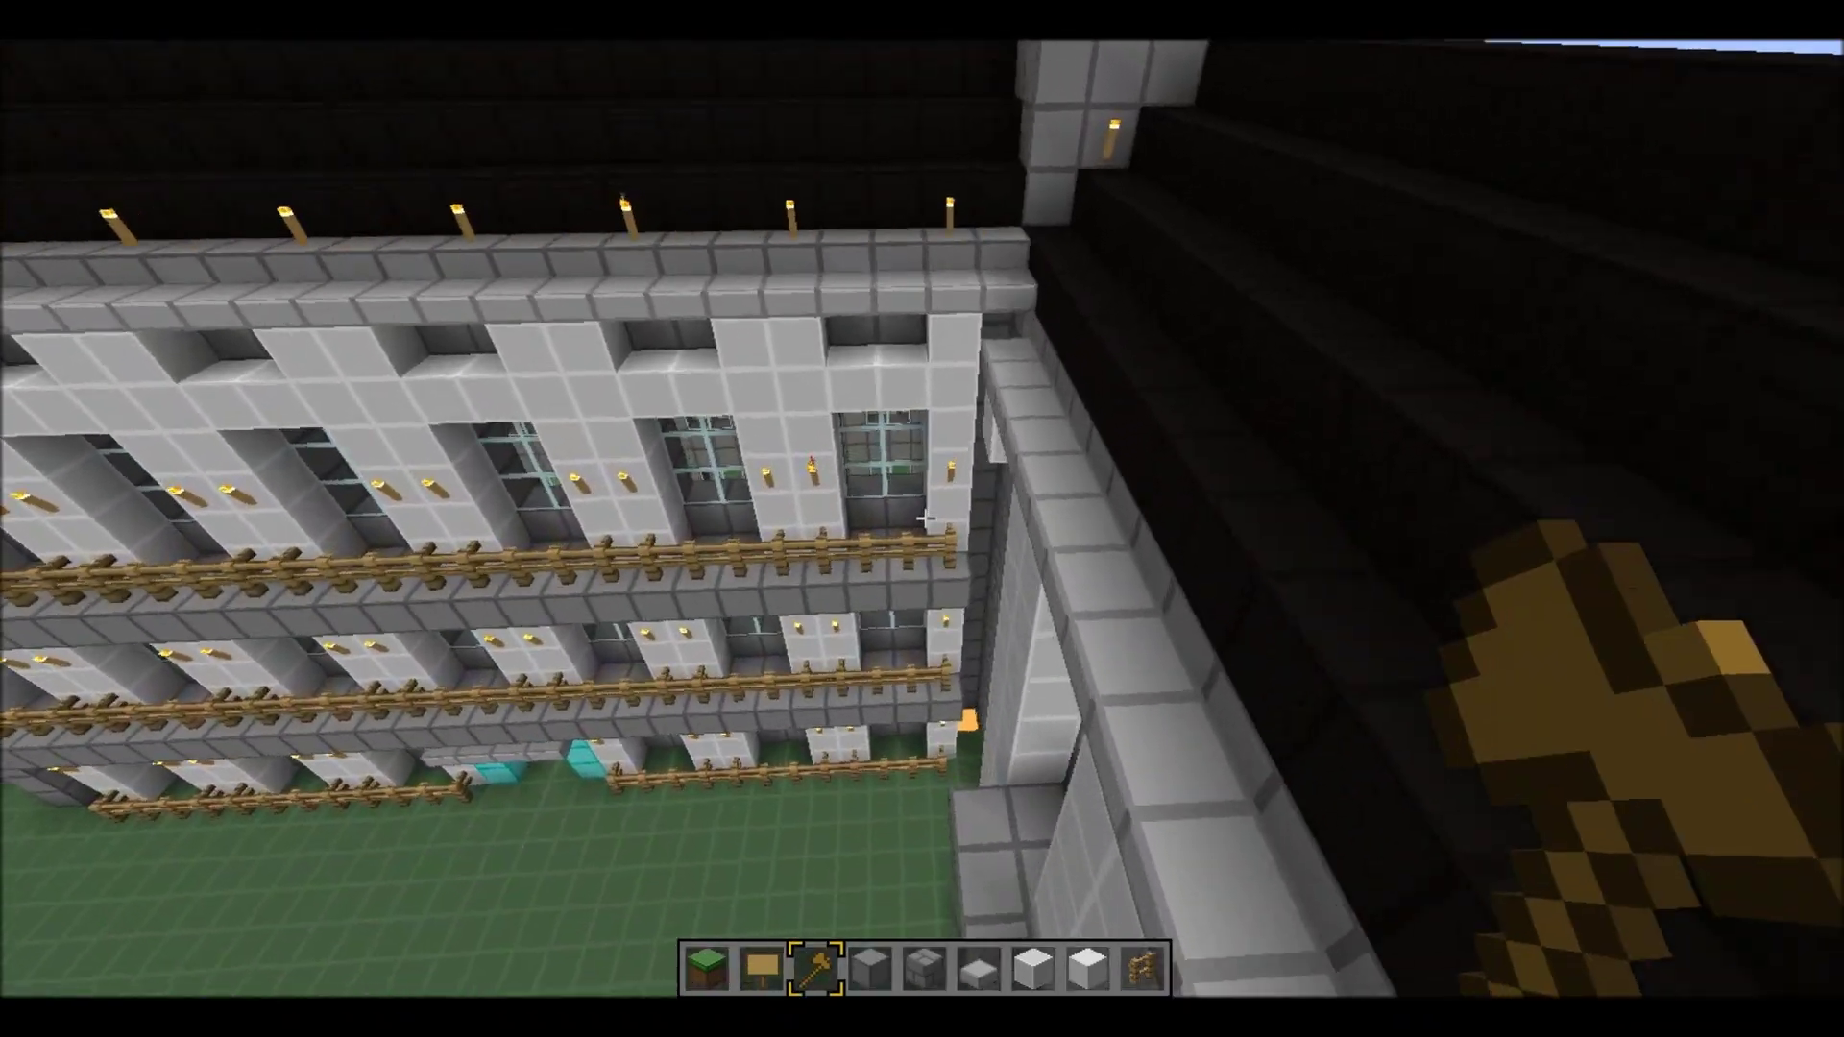
{"action": "key", "text": "w"}
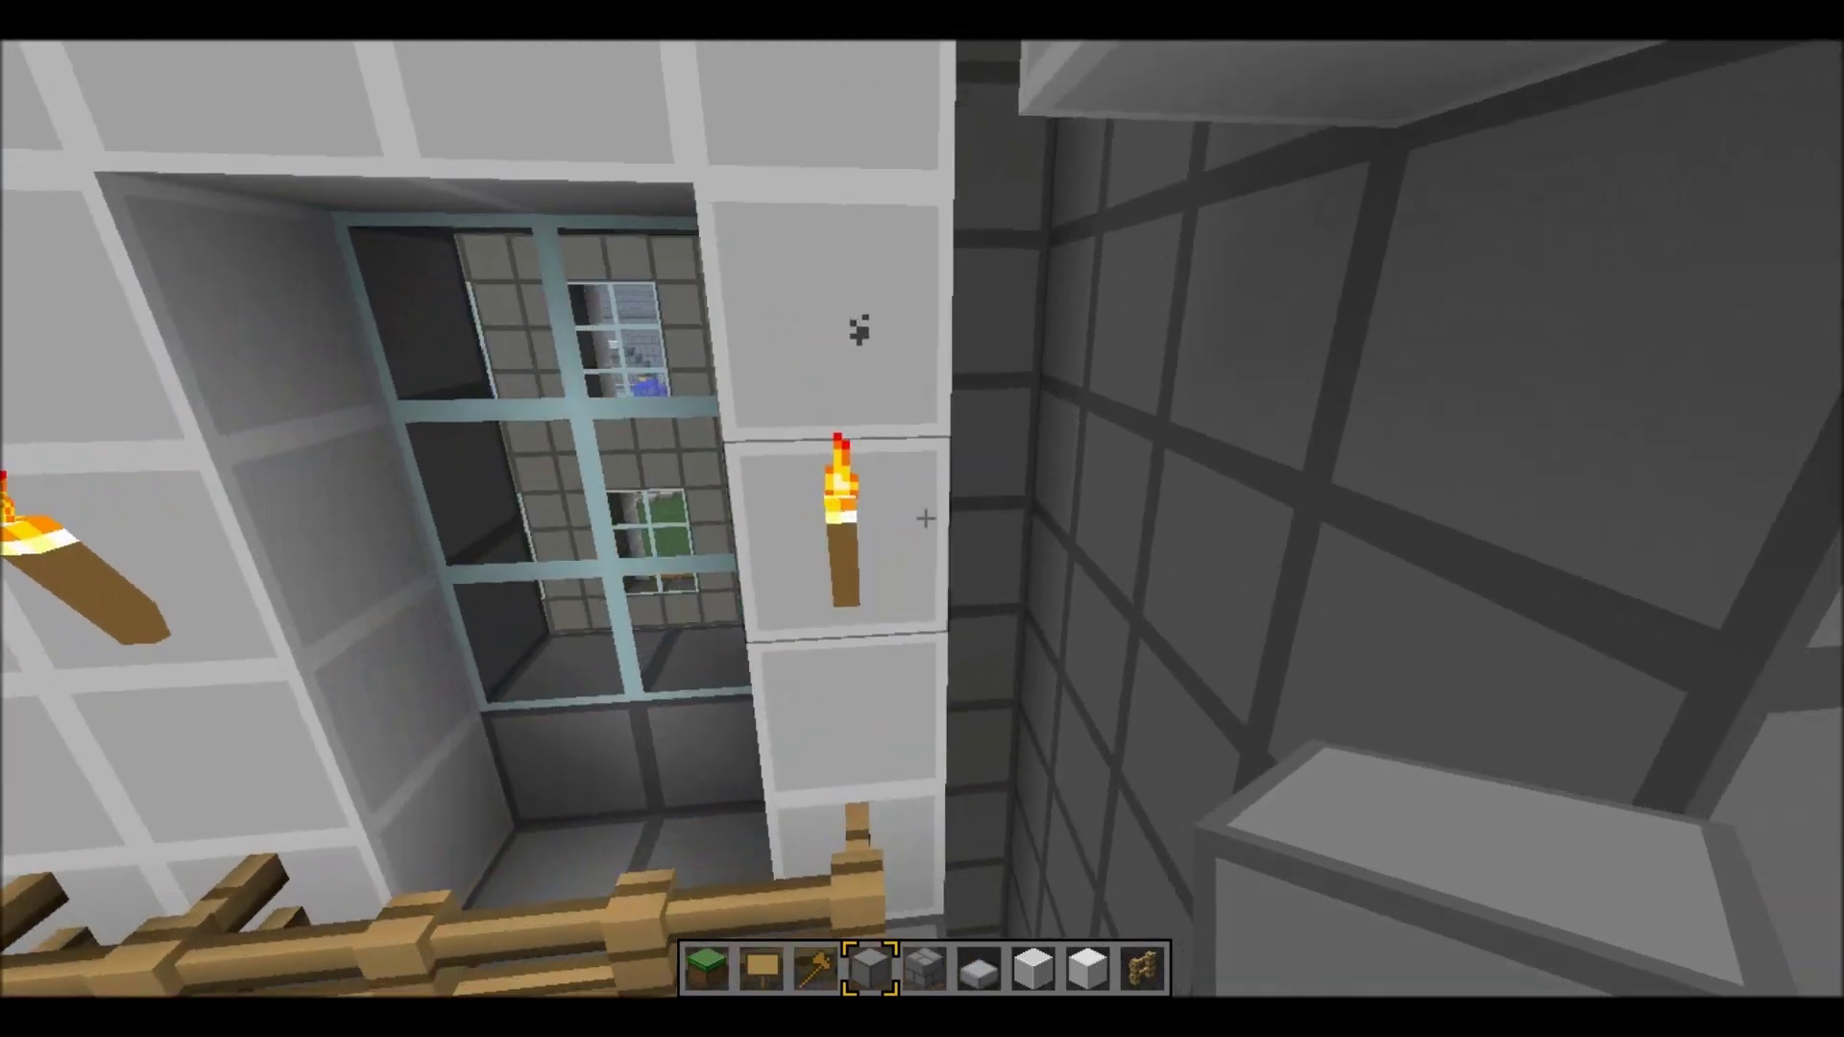
{"action": "key", "text": "w"}
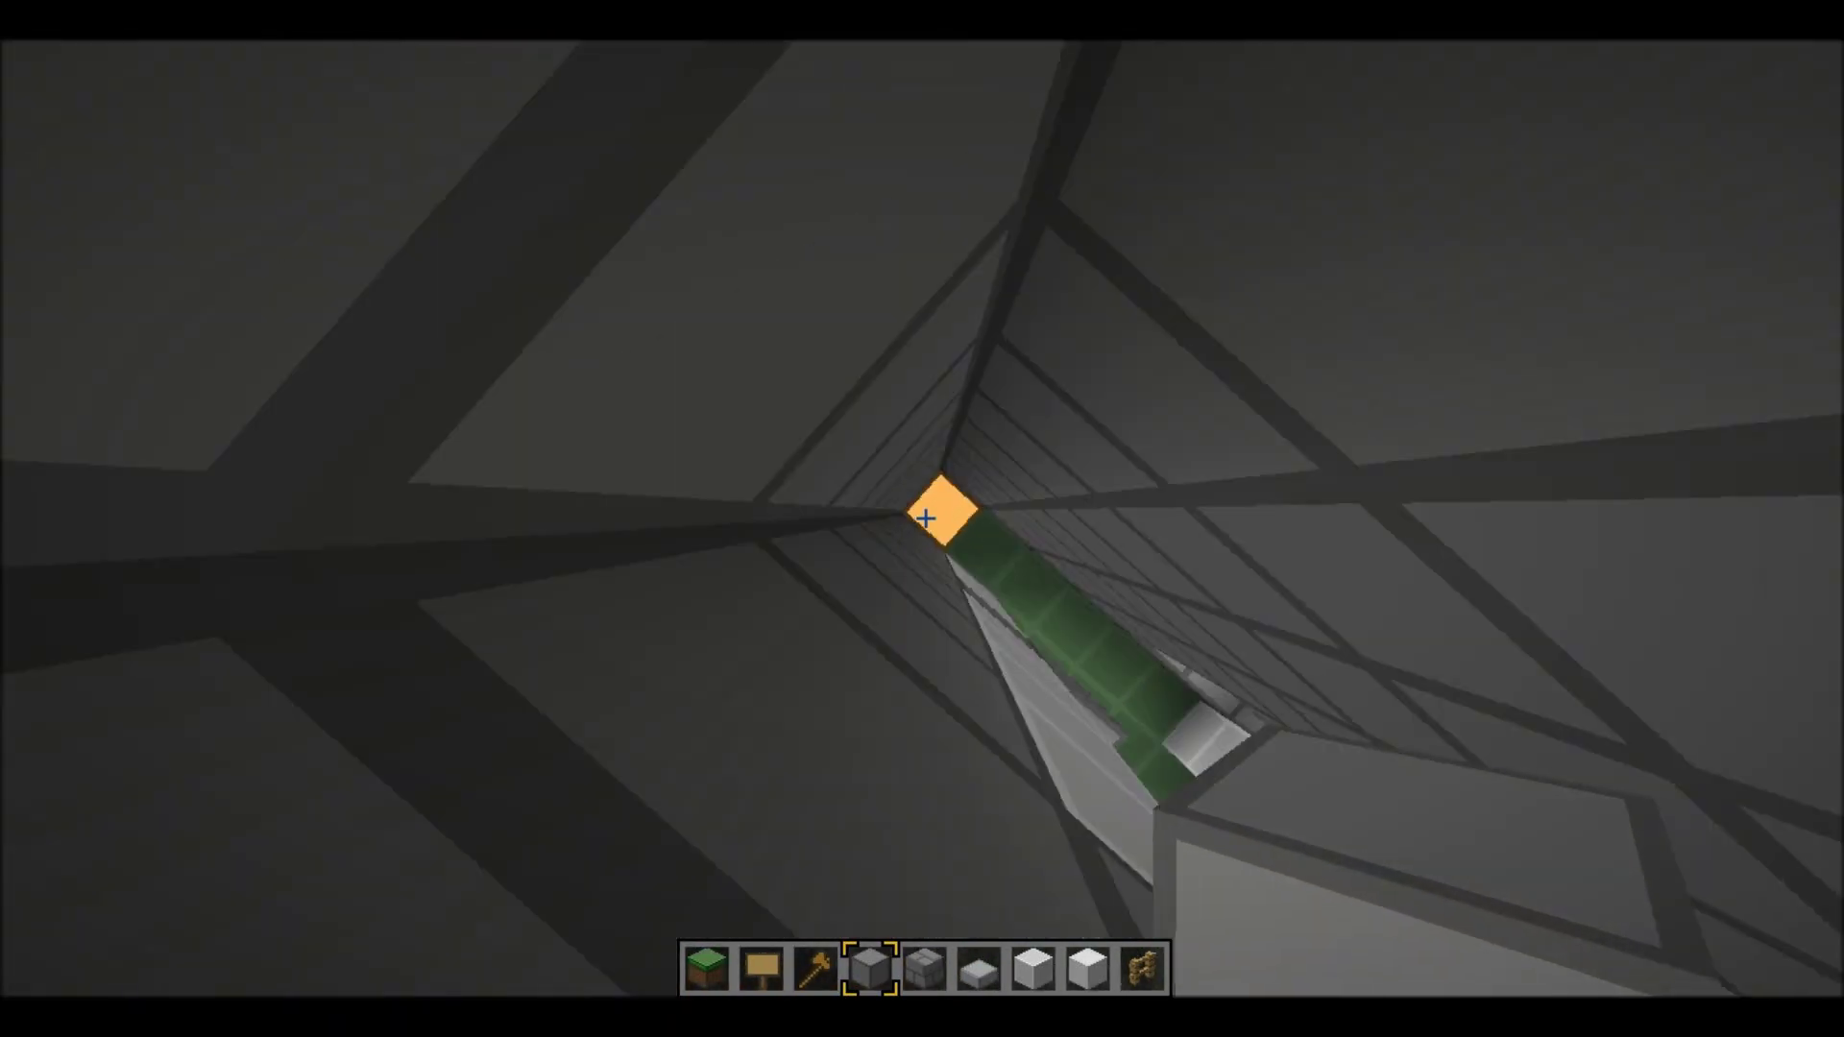
{"action": "left_click_drag", "start_coordinate": [922, 519], "coordinate": [922, 519]}
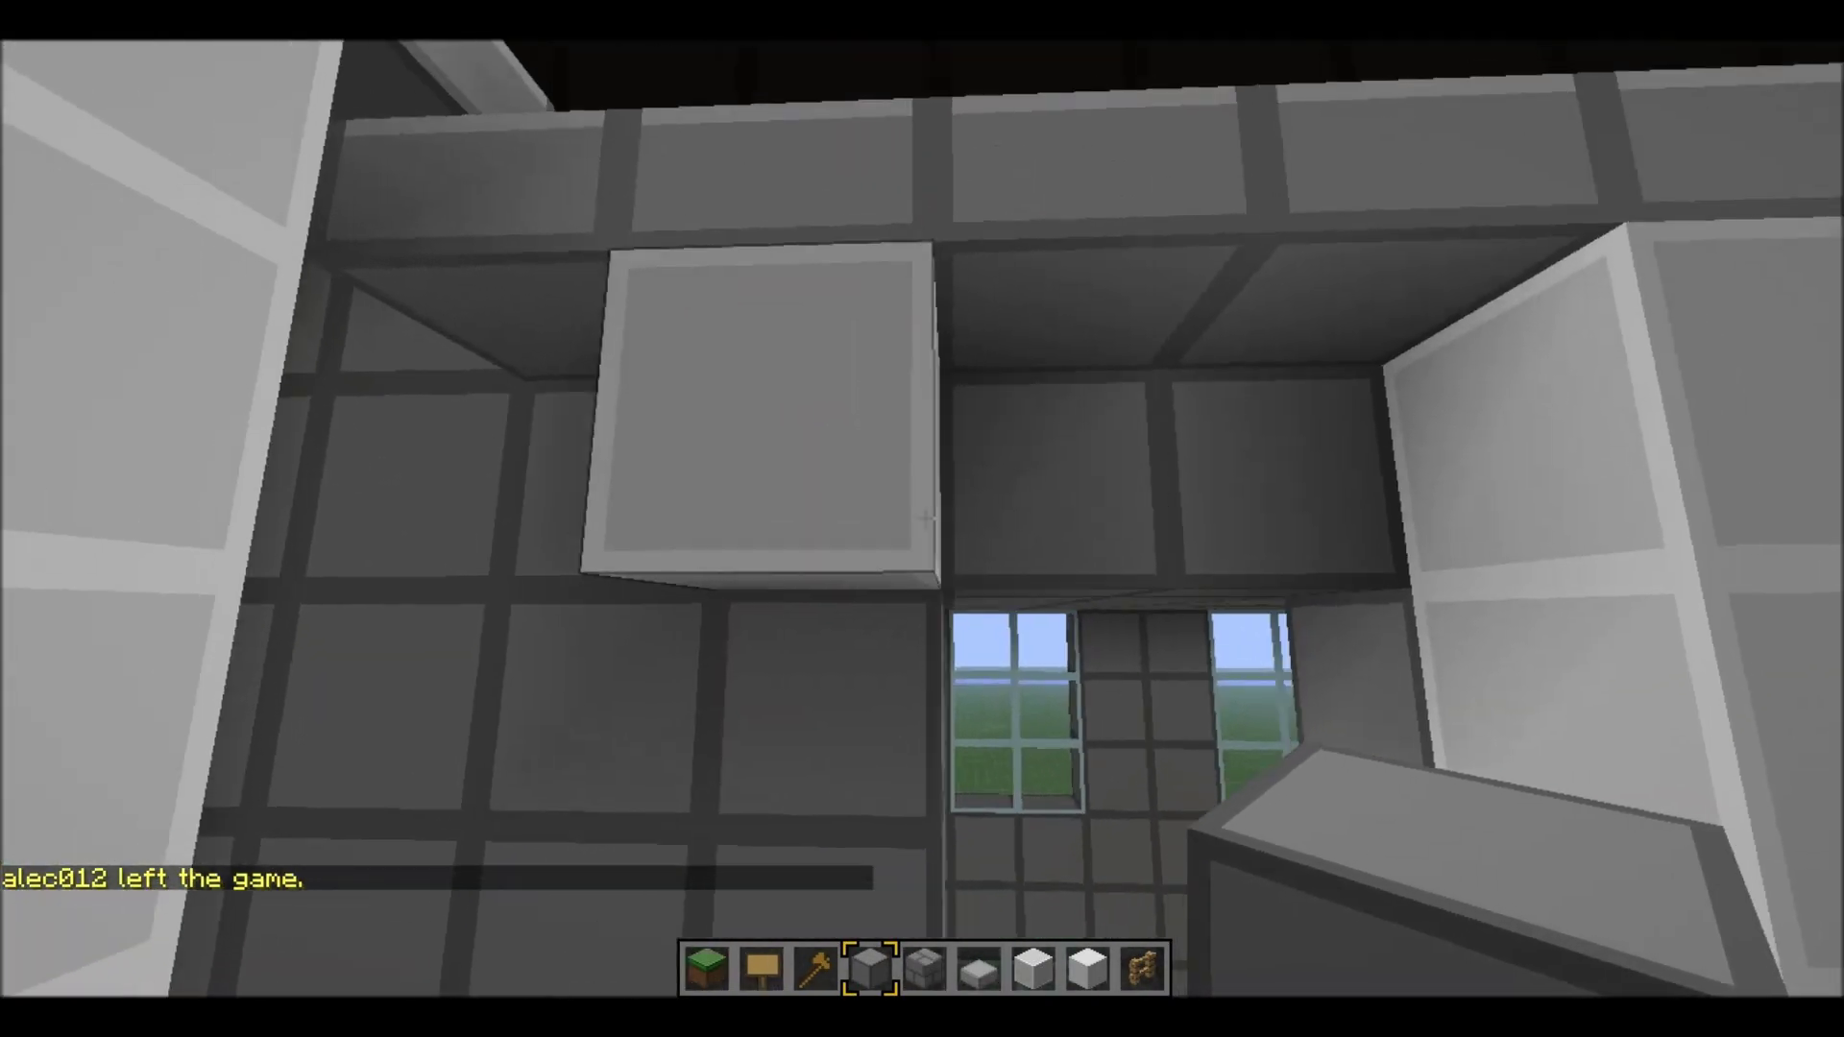
{"action": "left_click", "coordinate": [925, 517]}
{"action": "scroll", "coordinate": [925, 516], "scroll_direction": "down", "scroll_amount": 1}
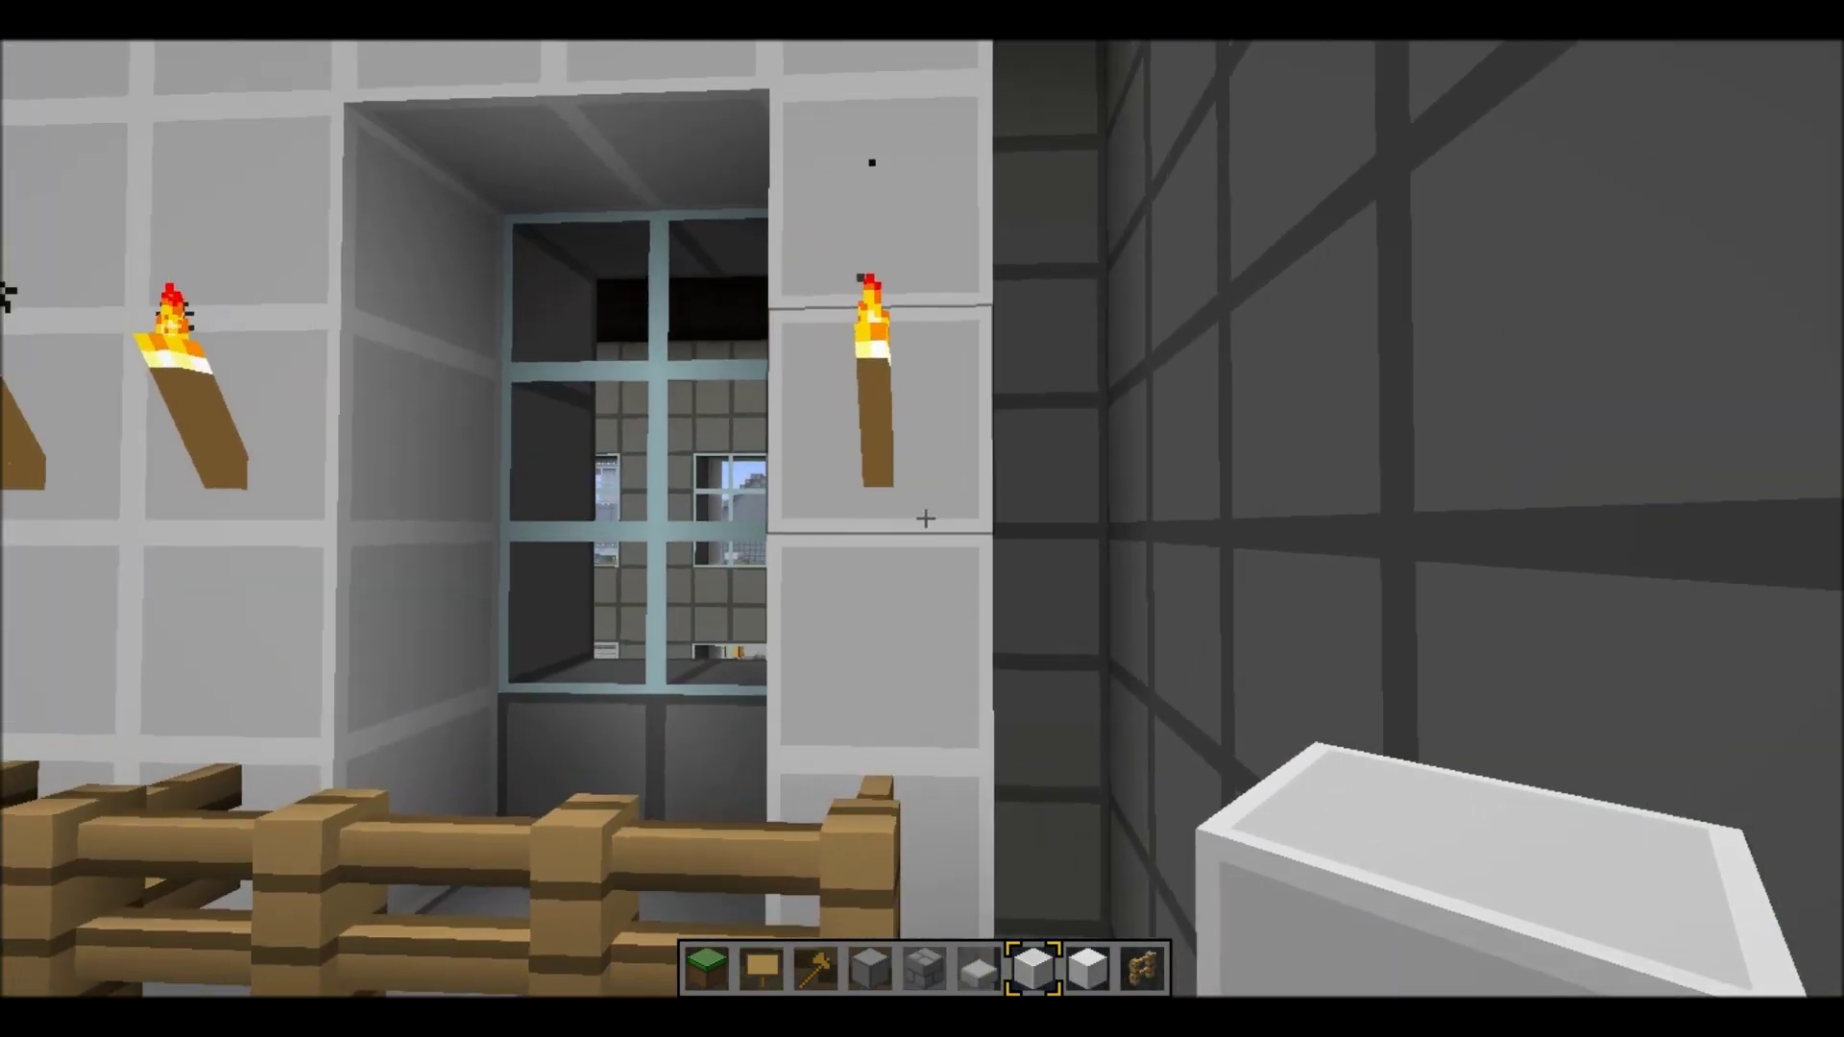
{"action": "key", "text": "w"}
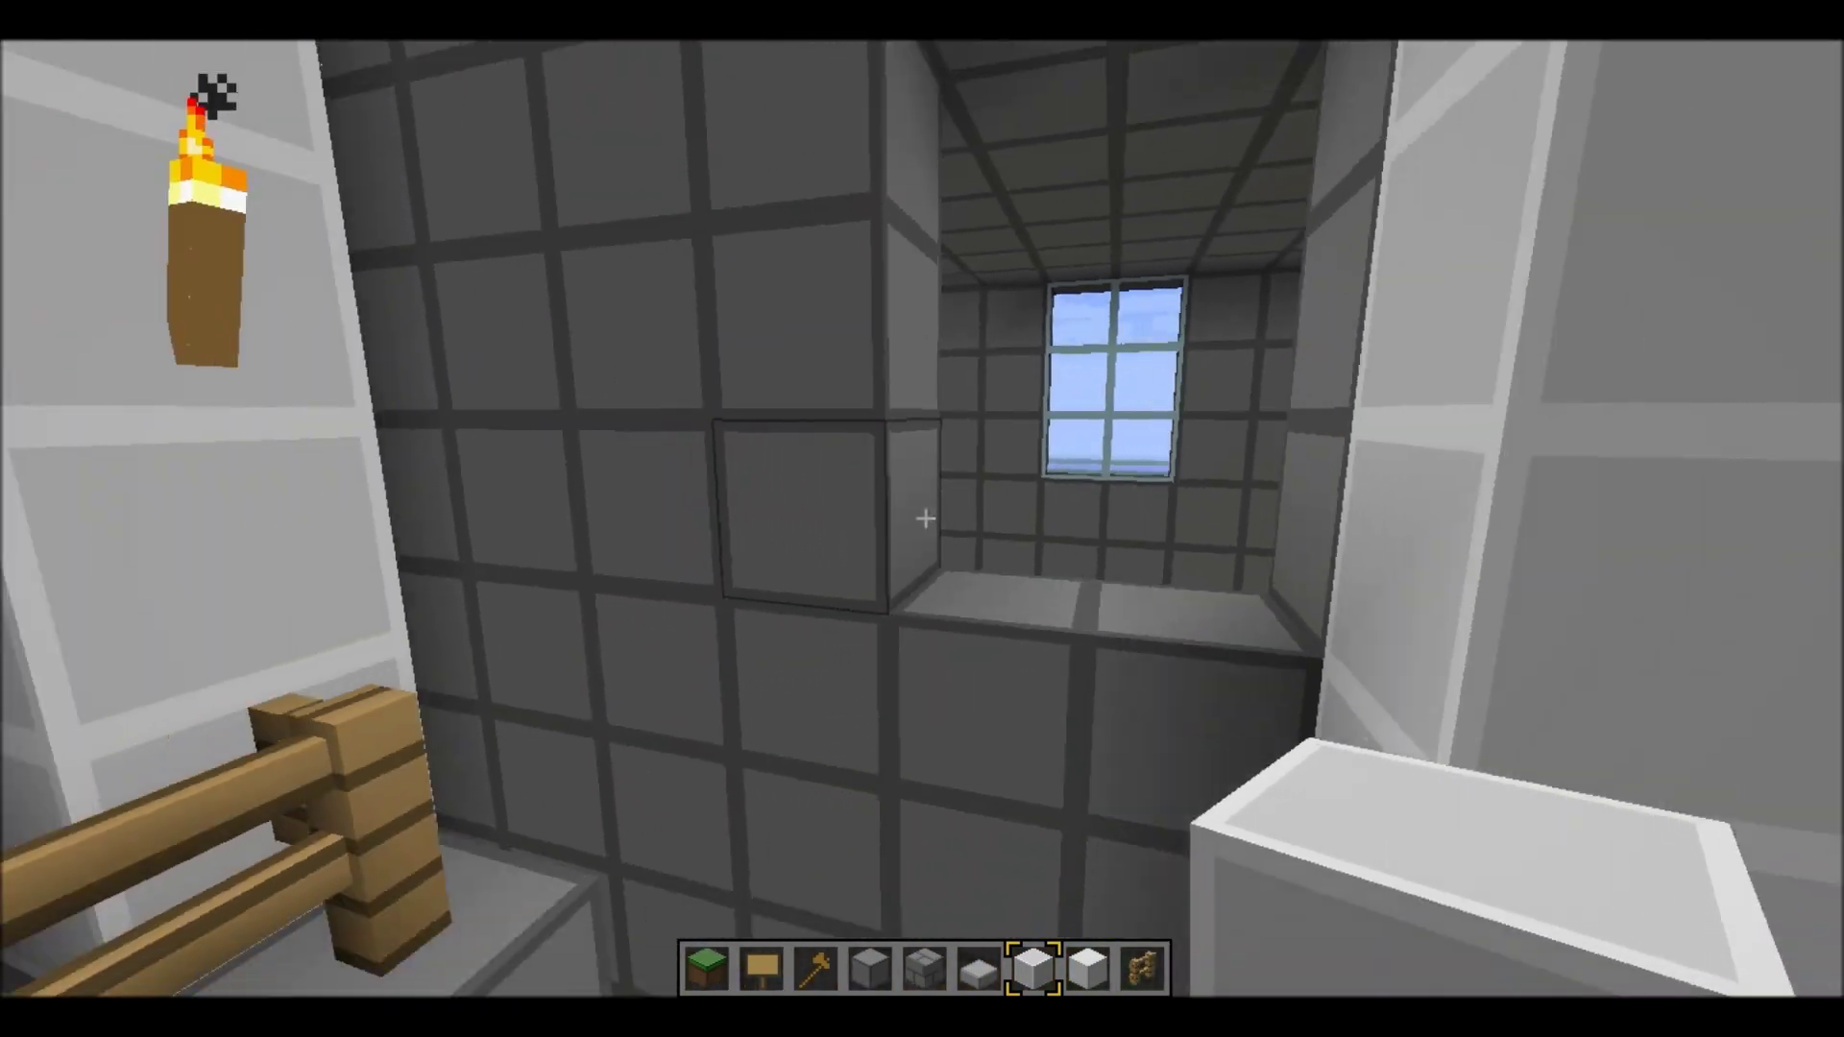
{"action": "key", "text": "w"}
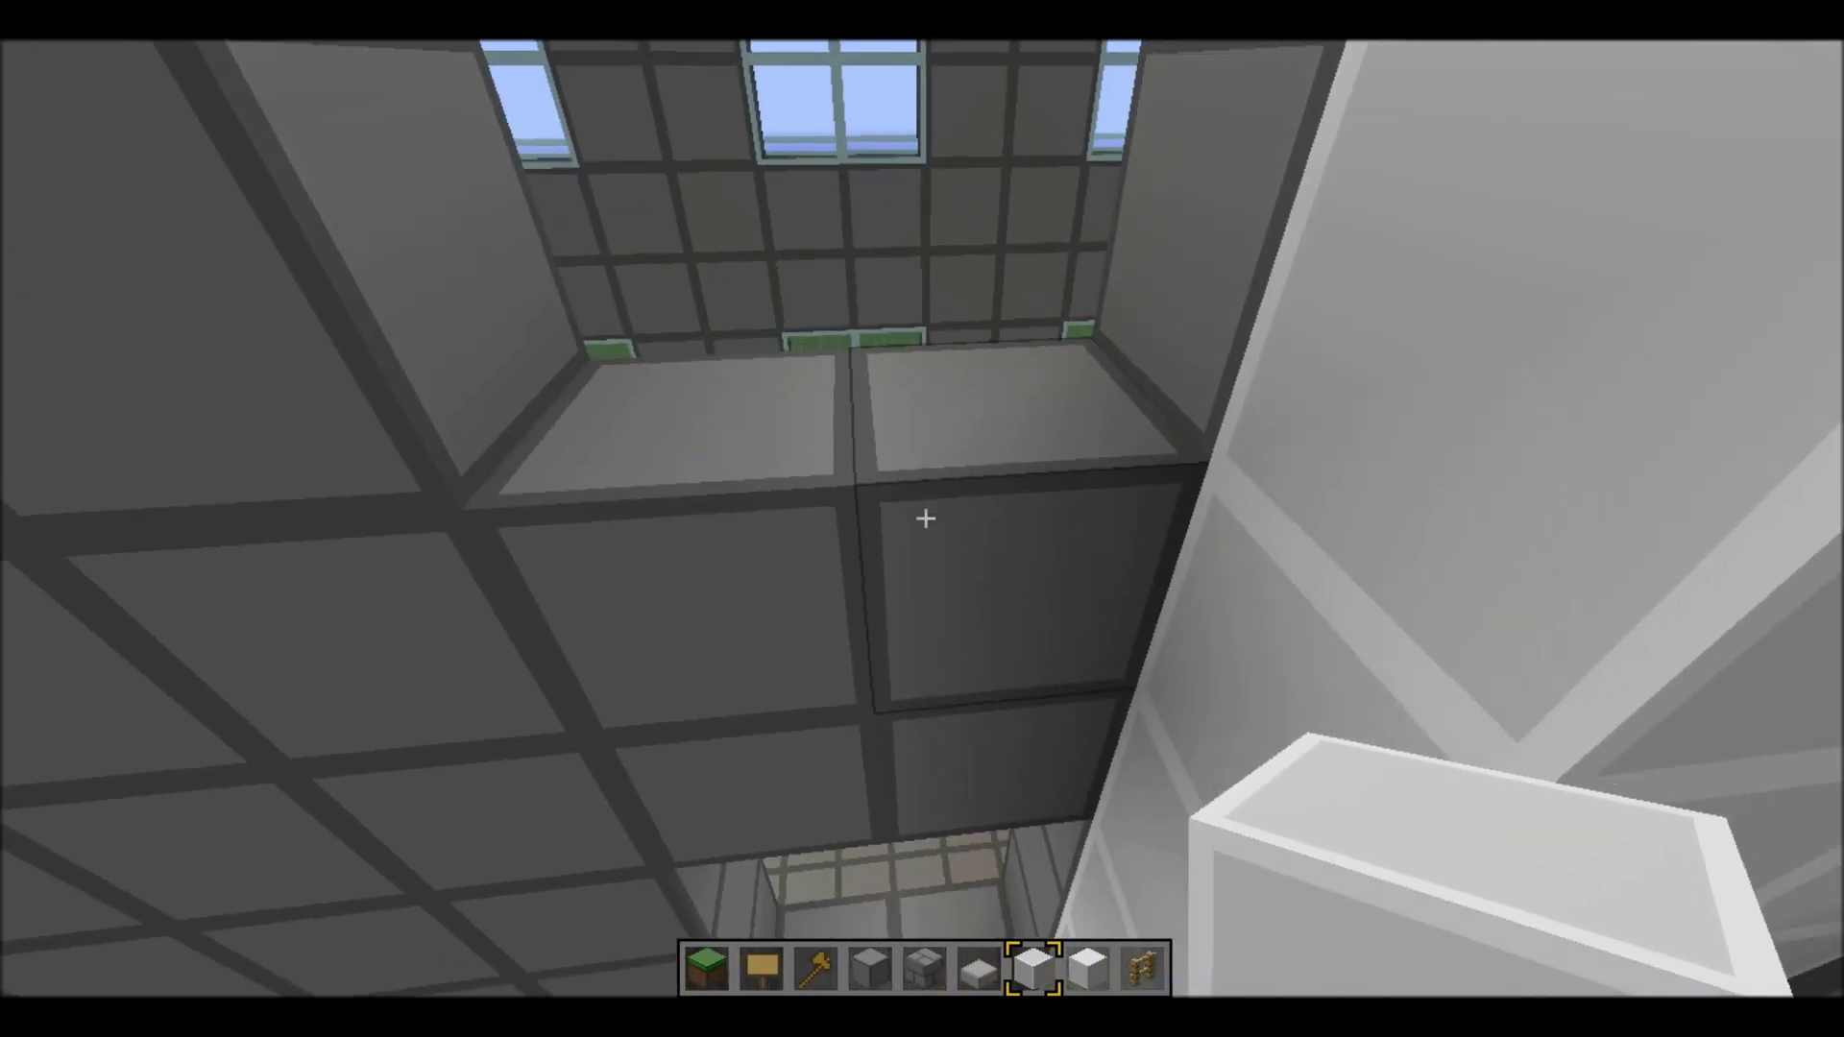
{"action": "key", "text": "w"}
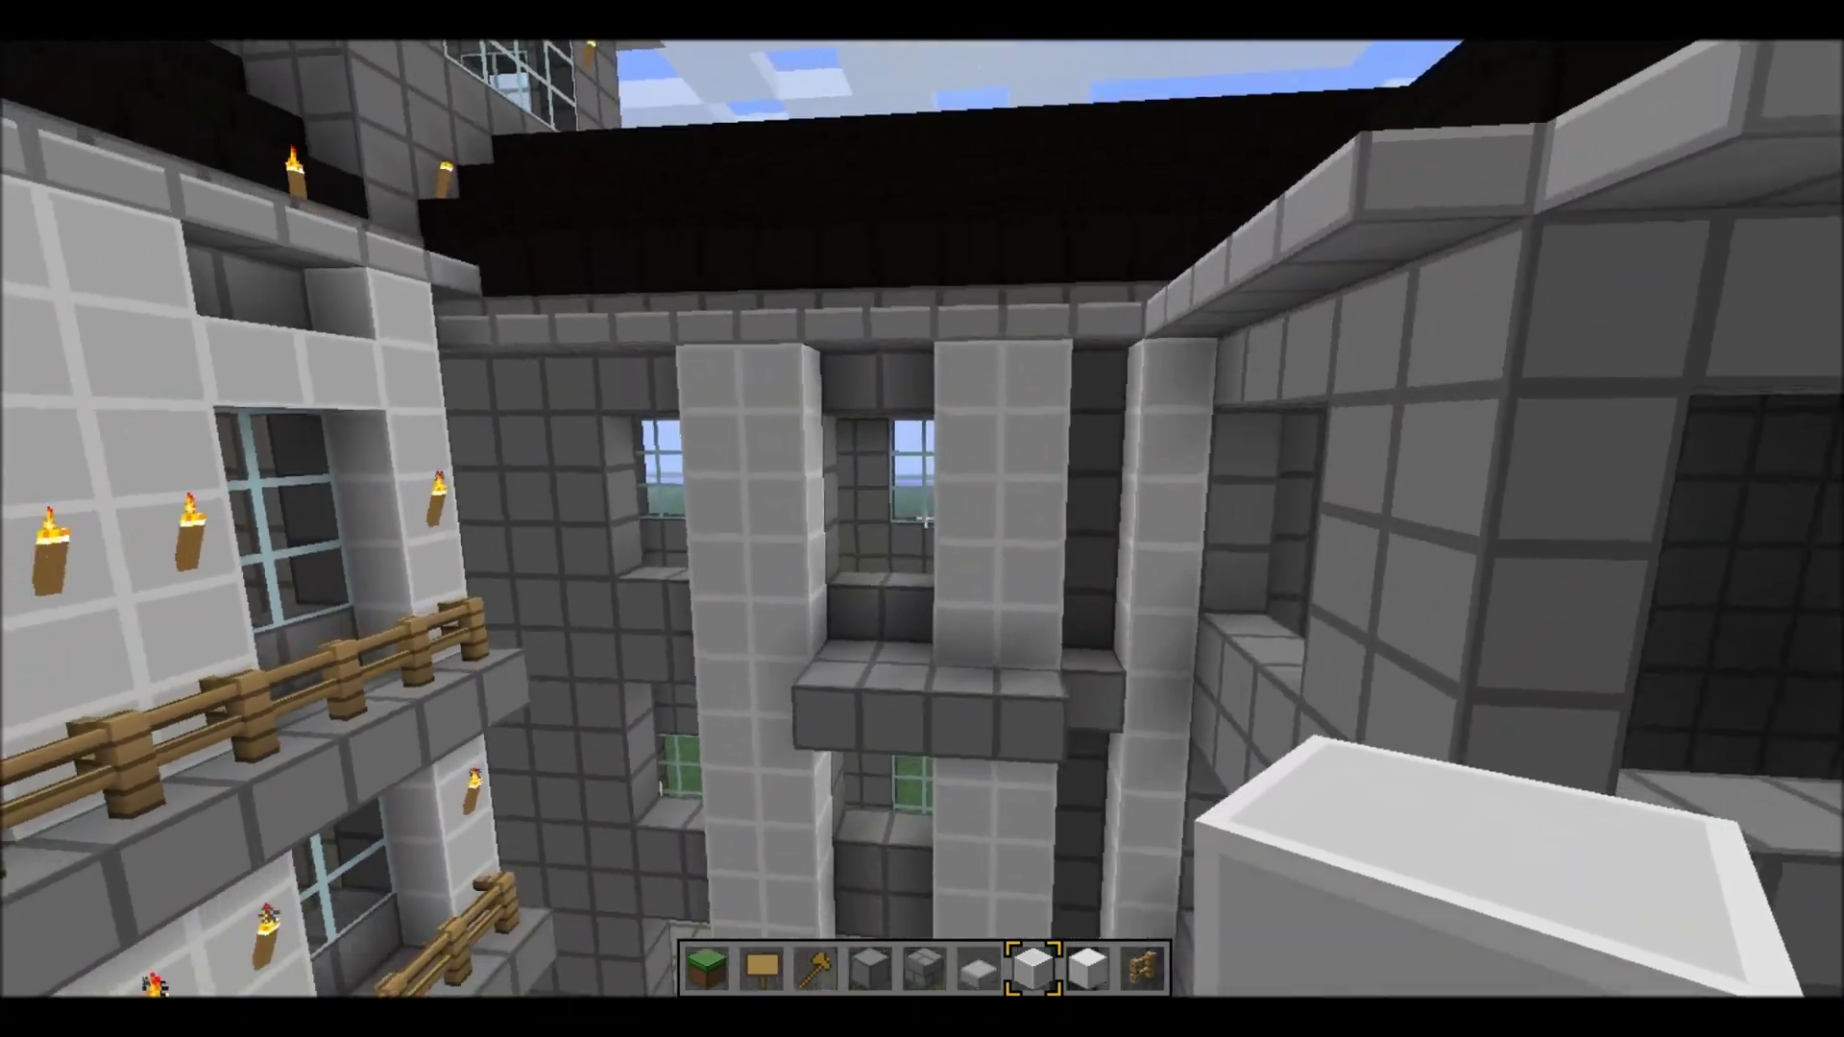
{"action": "key", "text": "w"}
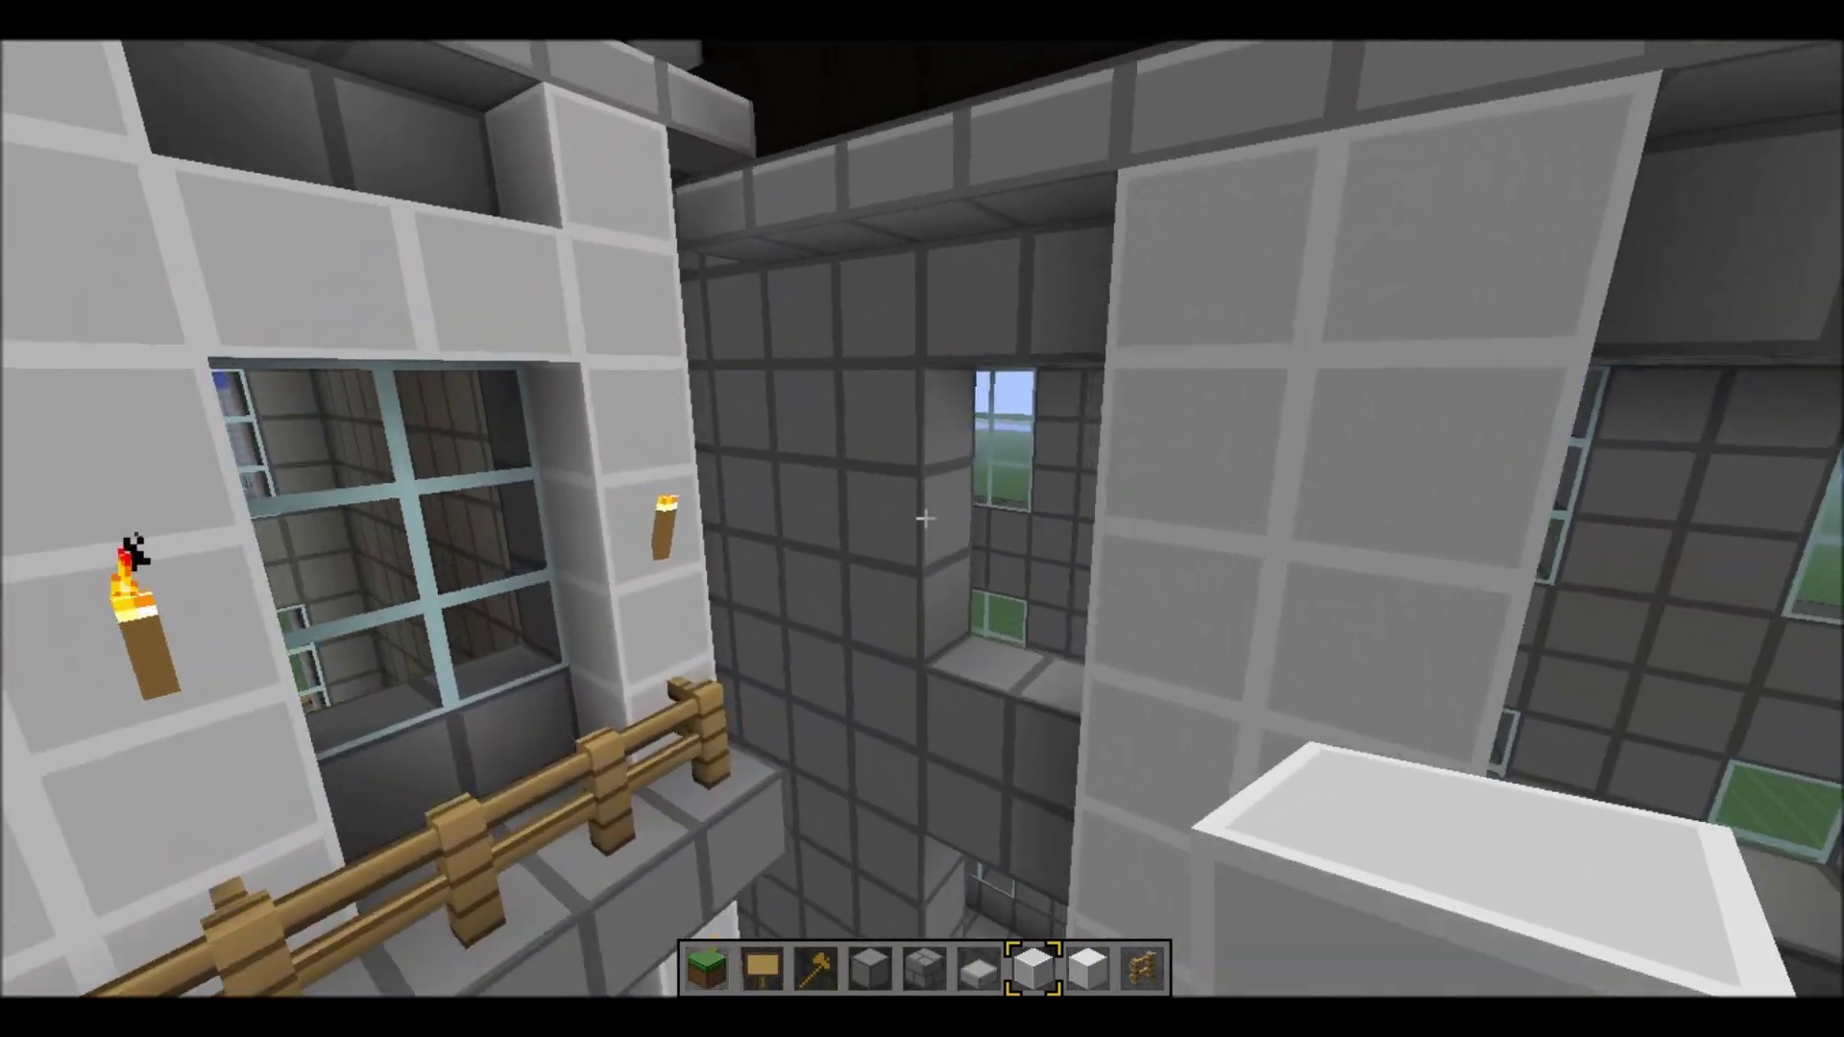
{"action": "key", "text": "w"}
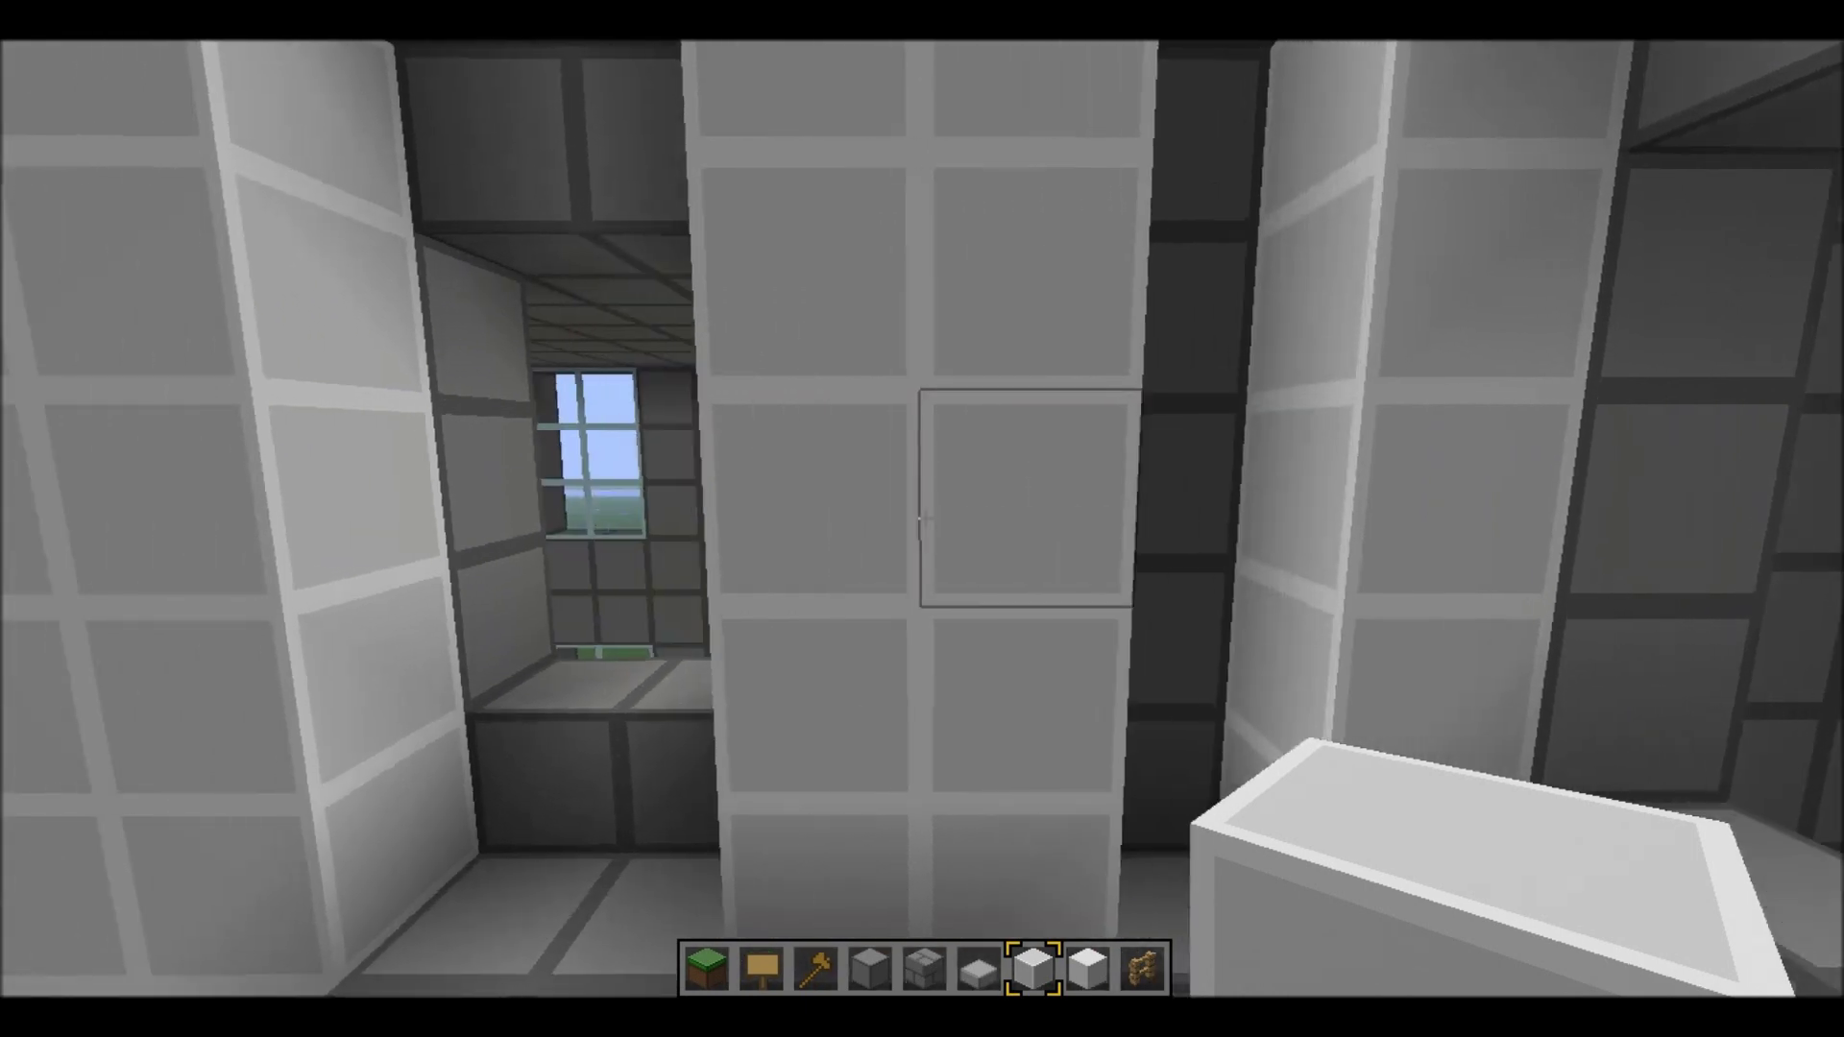
{"action": "key", "text": "s"}
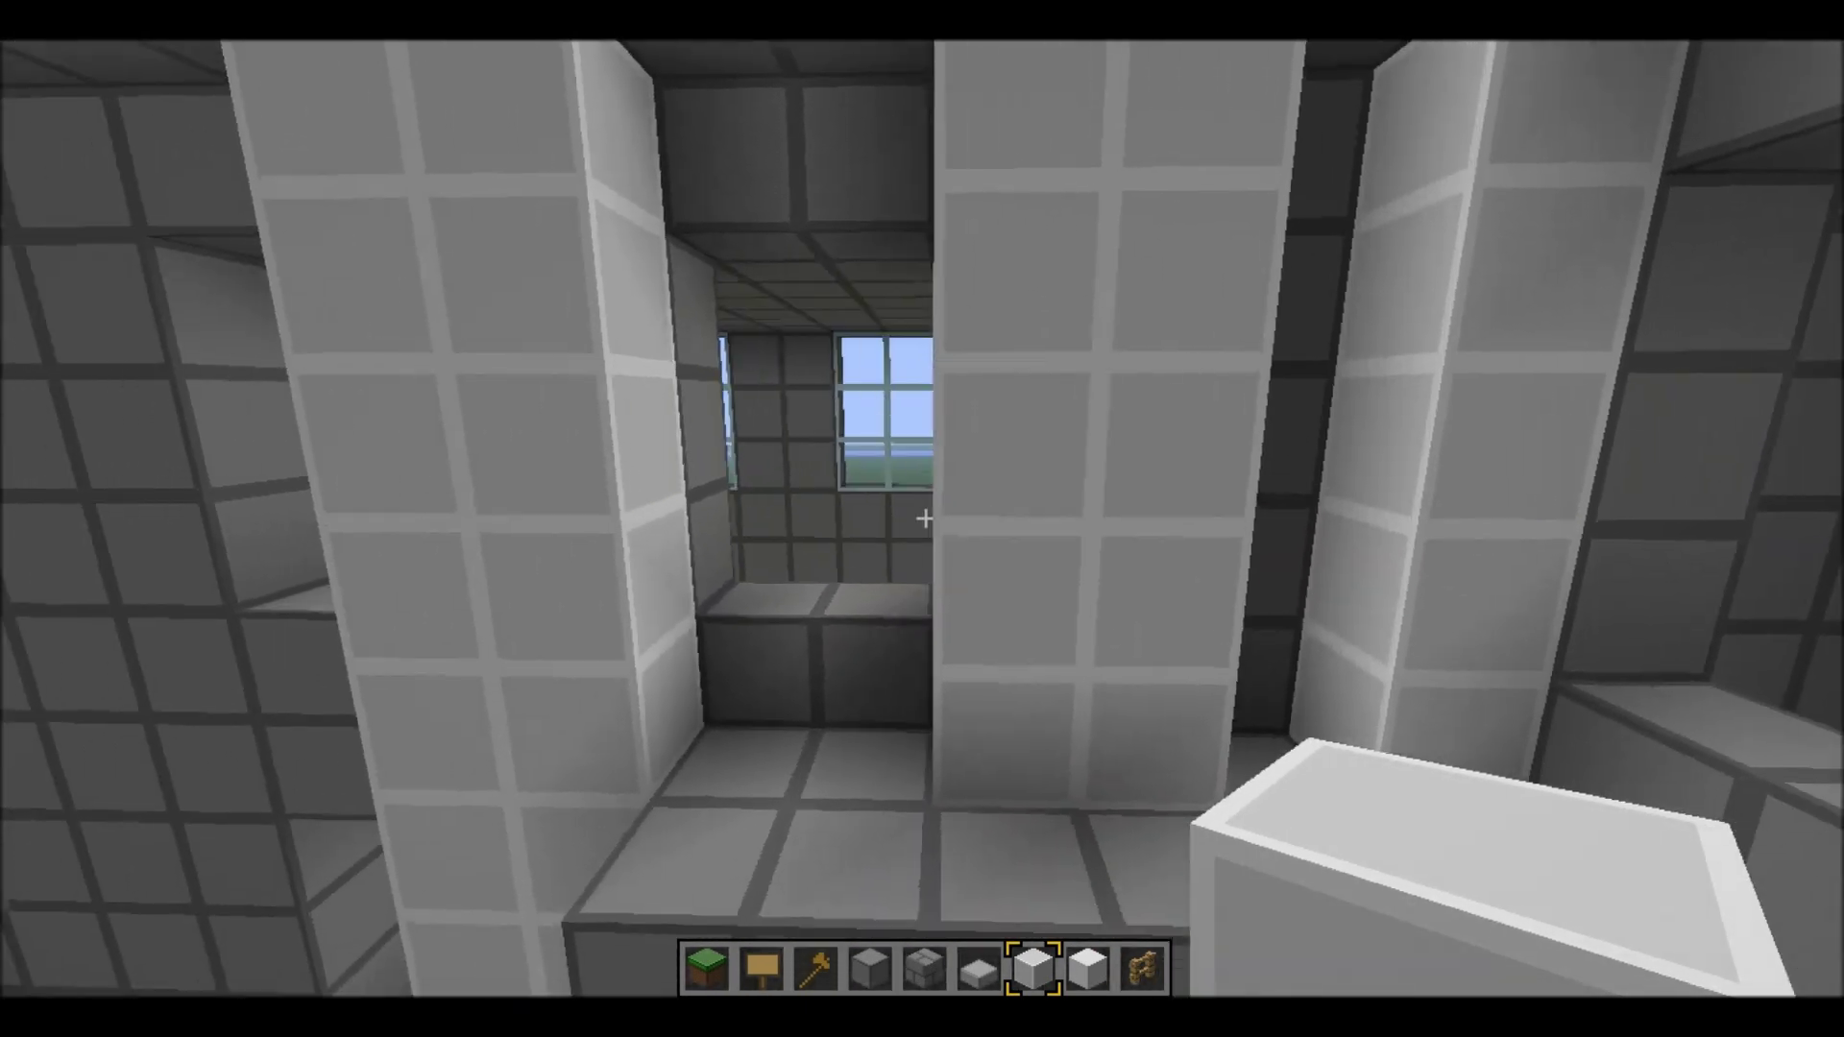
{"action": "key", "text": "w"}
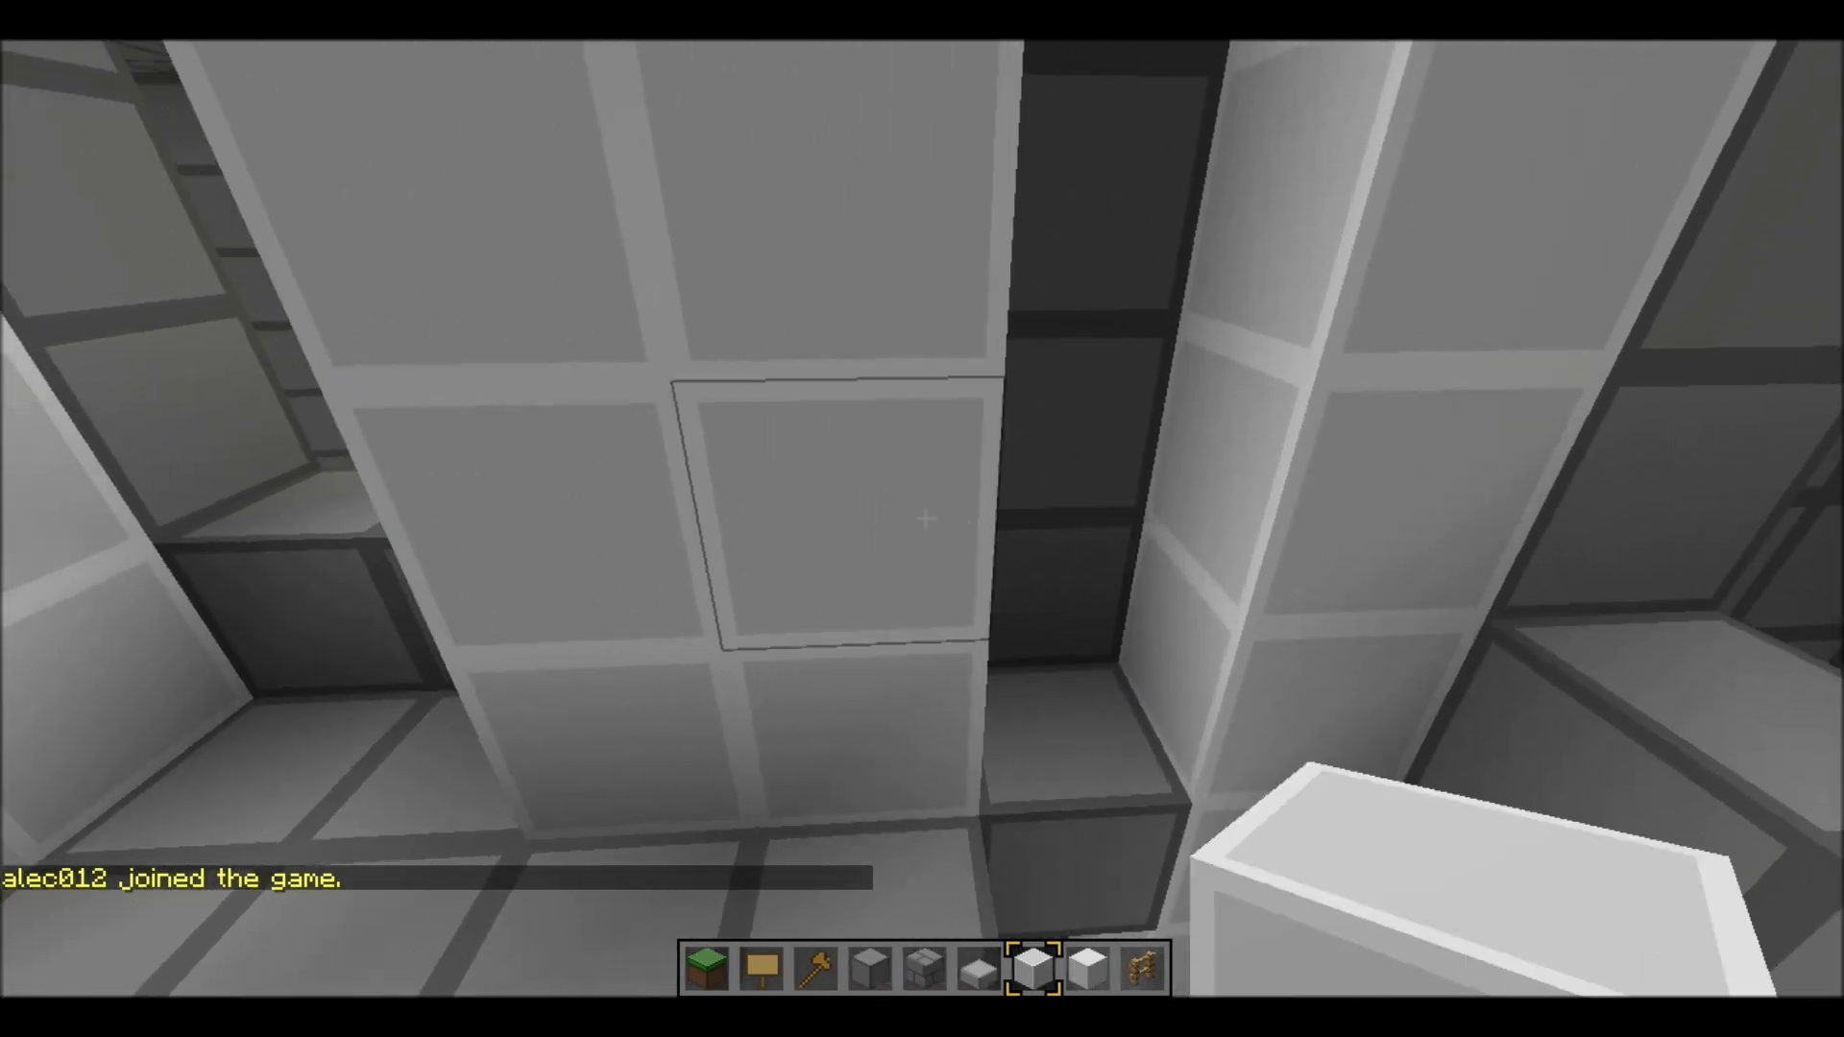
{"action": "key", "text": "9"}
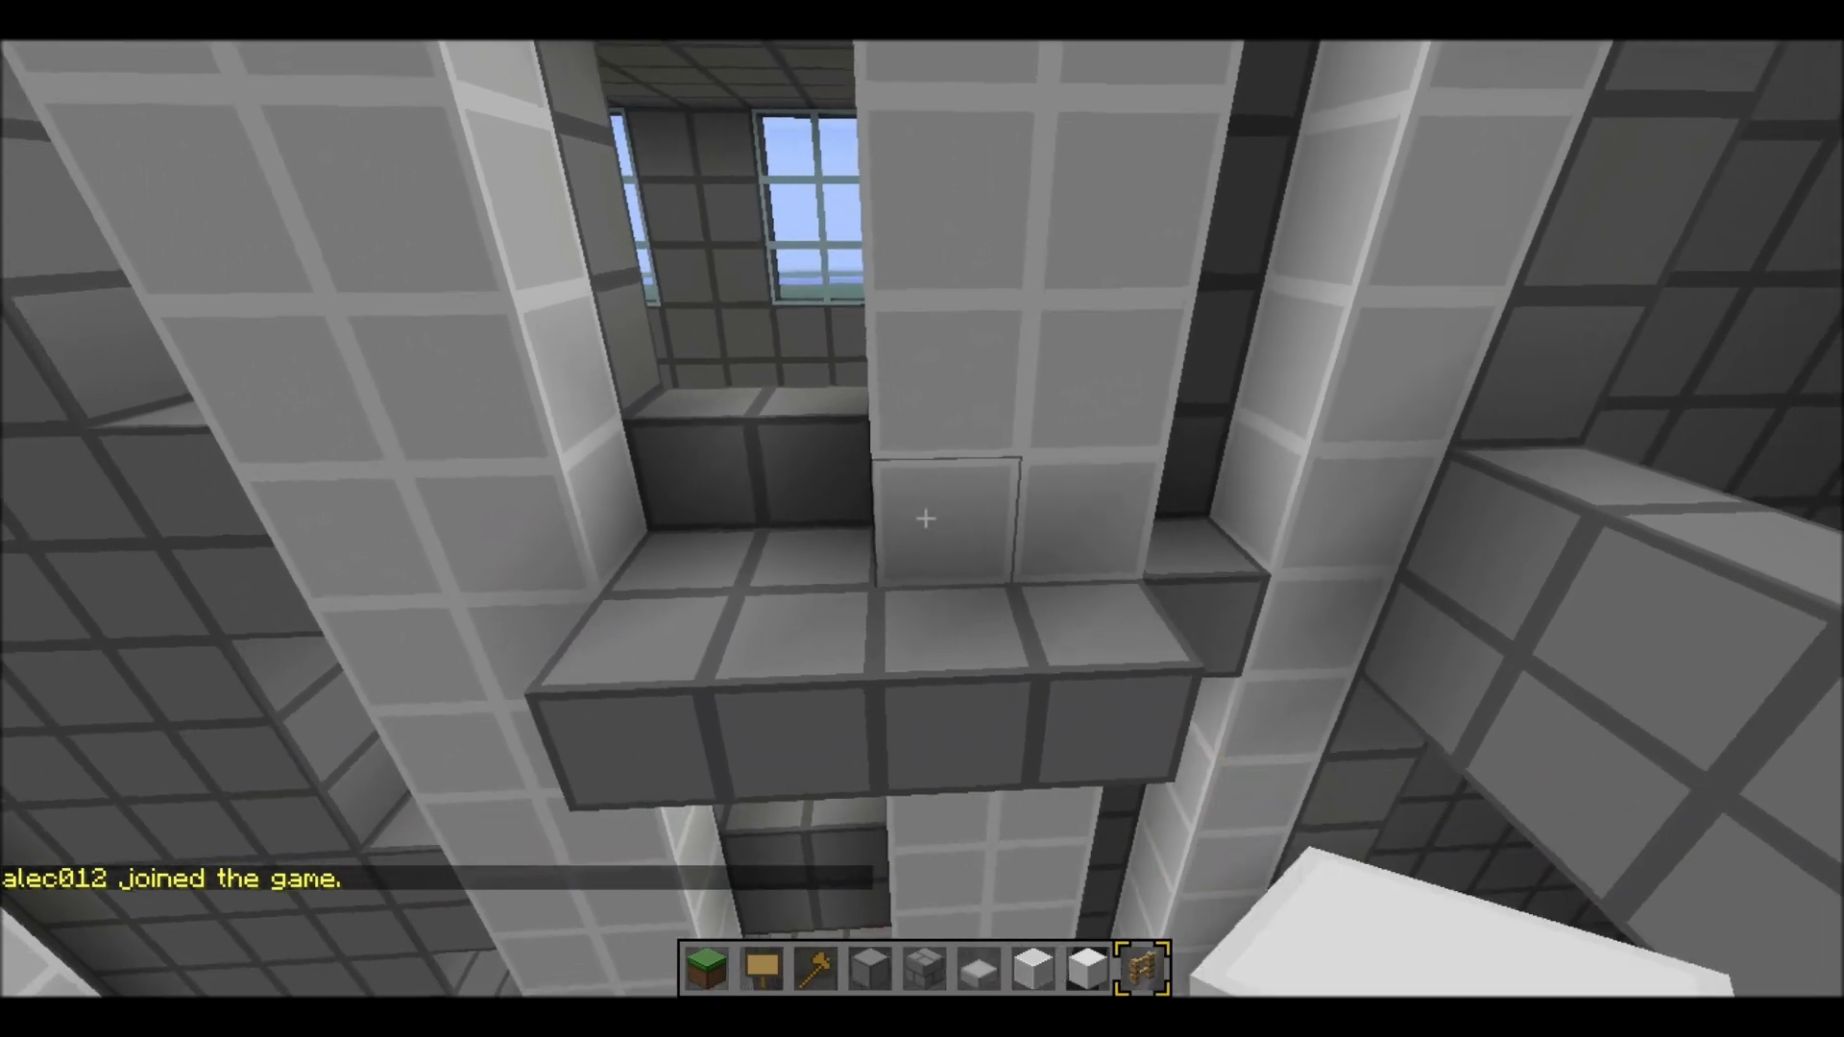
{"action": "scroll", "coordinate": [922, 519], "scroll_direction": "up", "scroll_amount": 5}
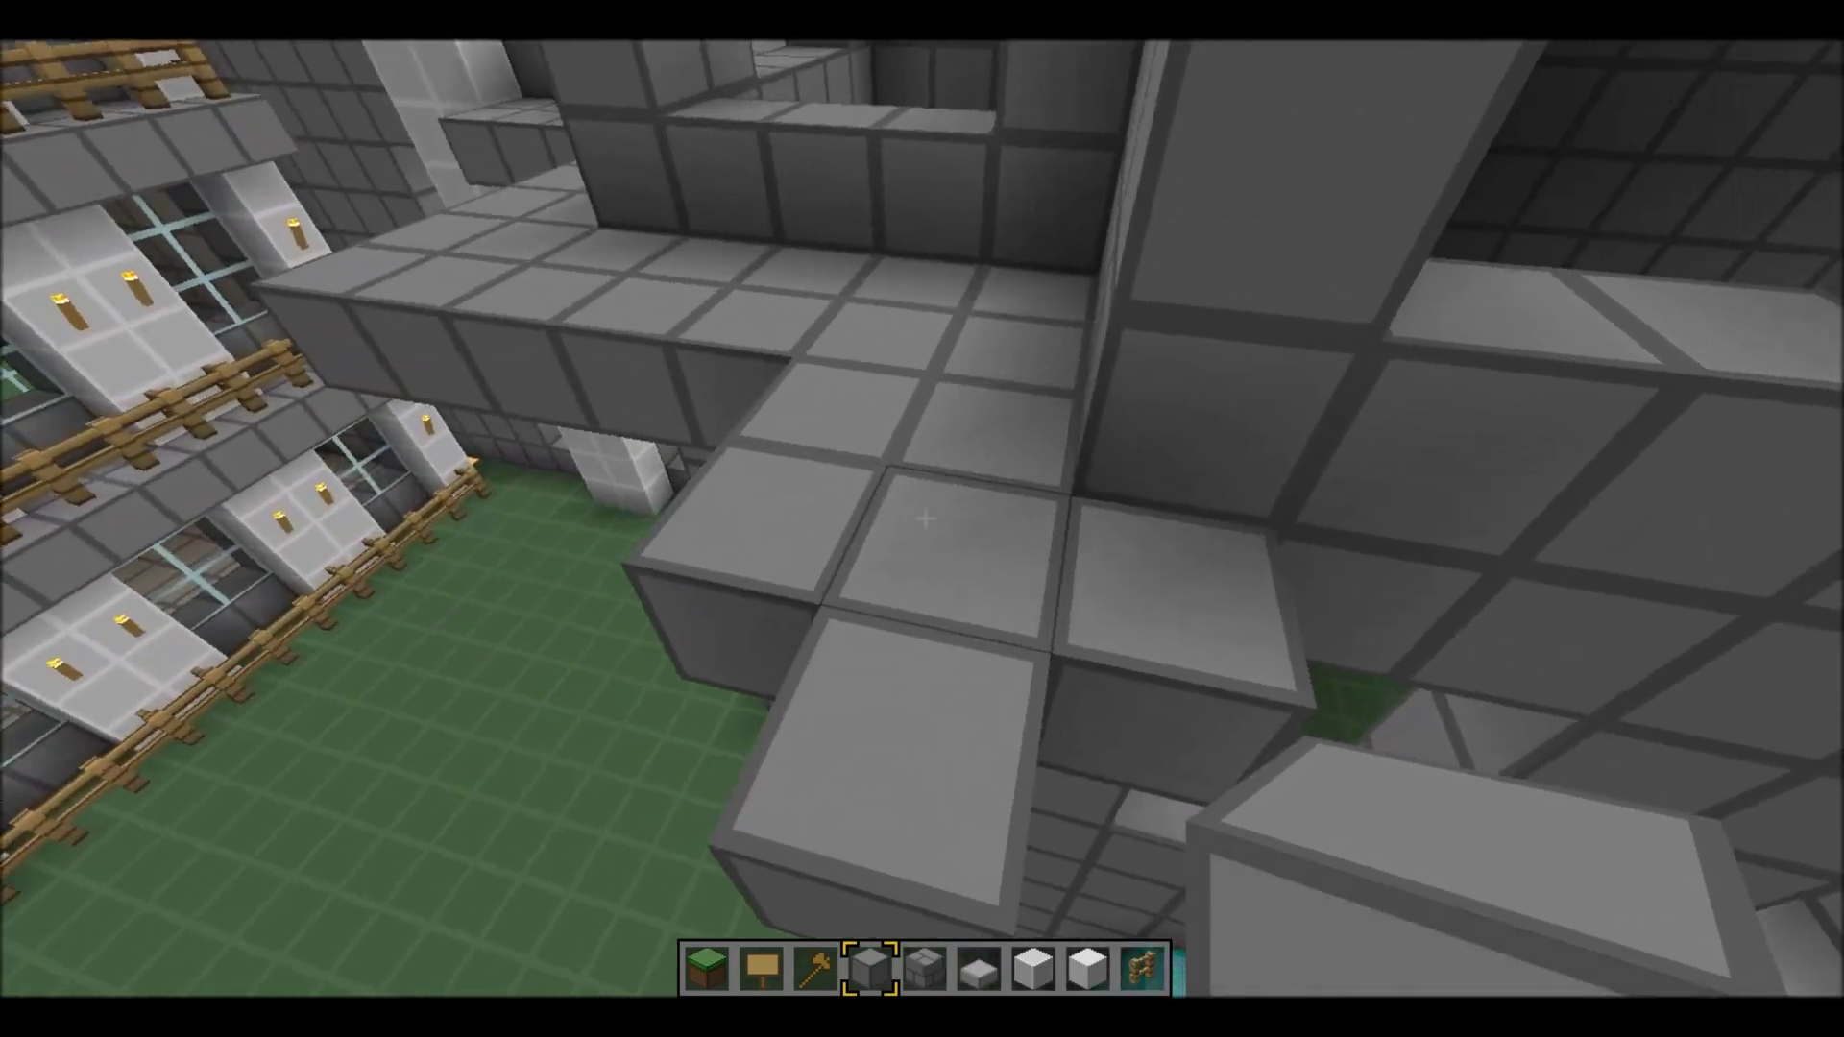
{"action": "left_click", "coordinate": [925, 518]}
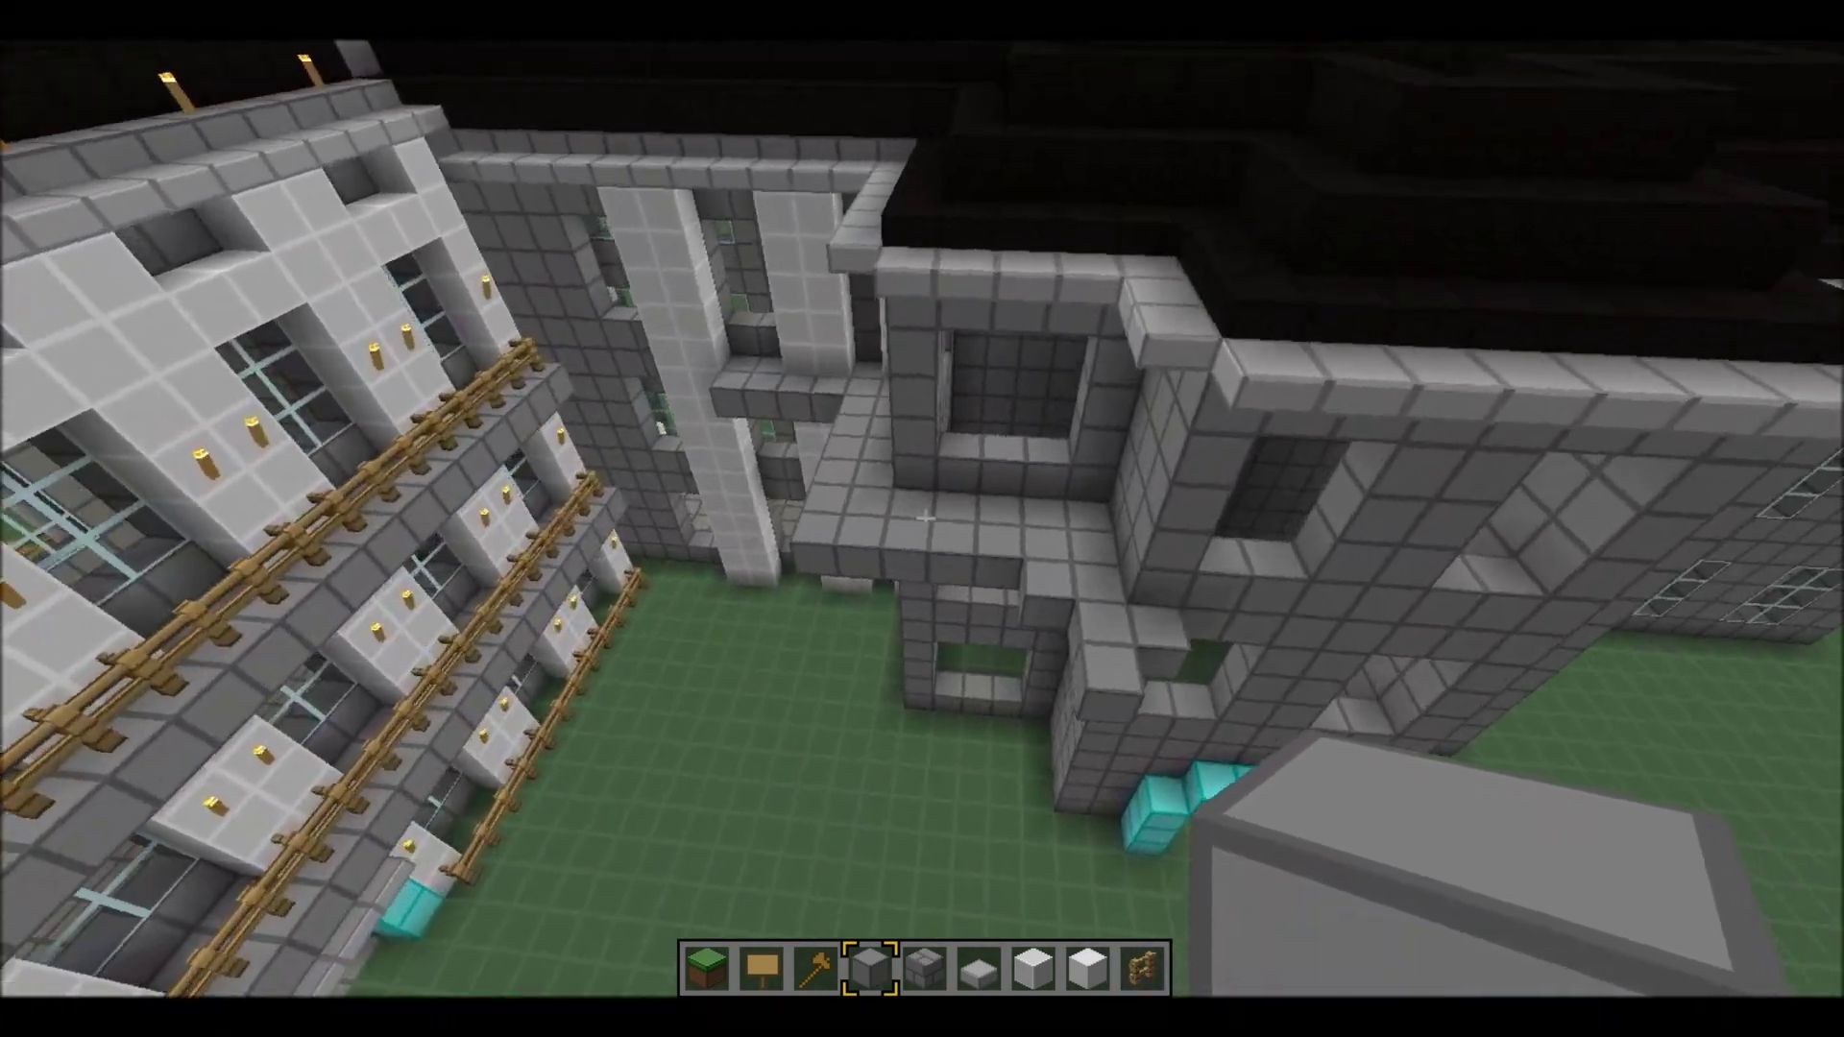
{"action": "key", "text": "w"}
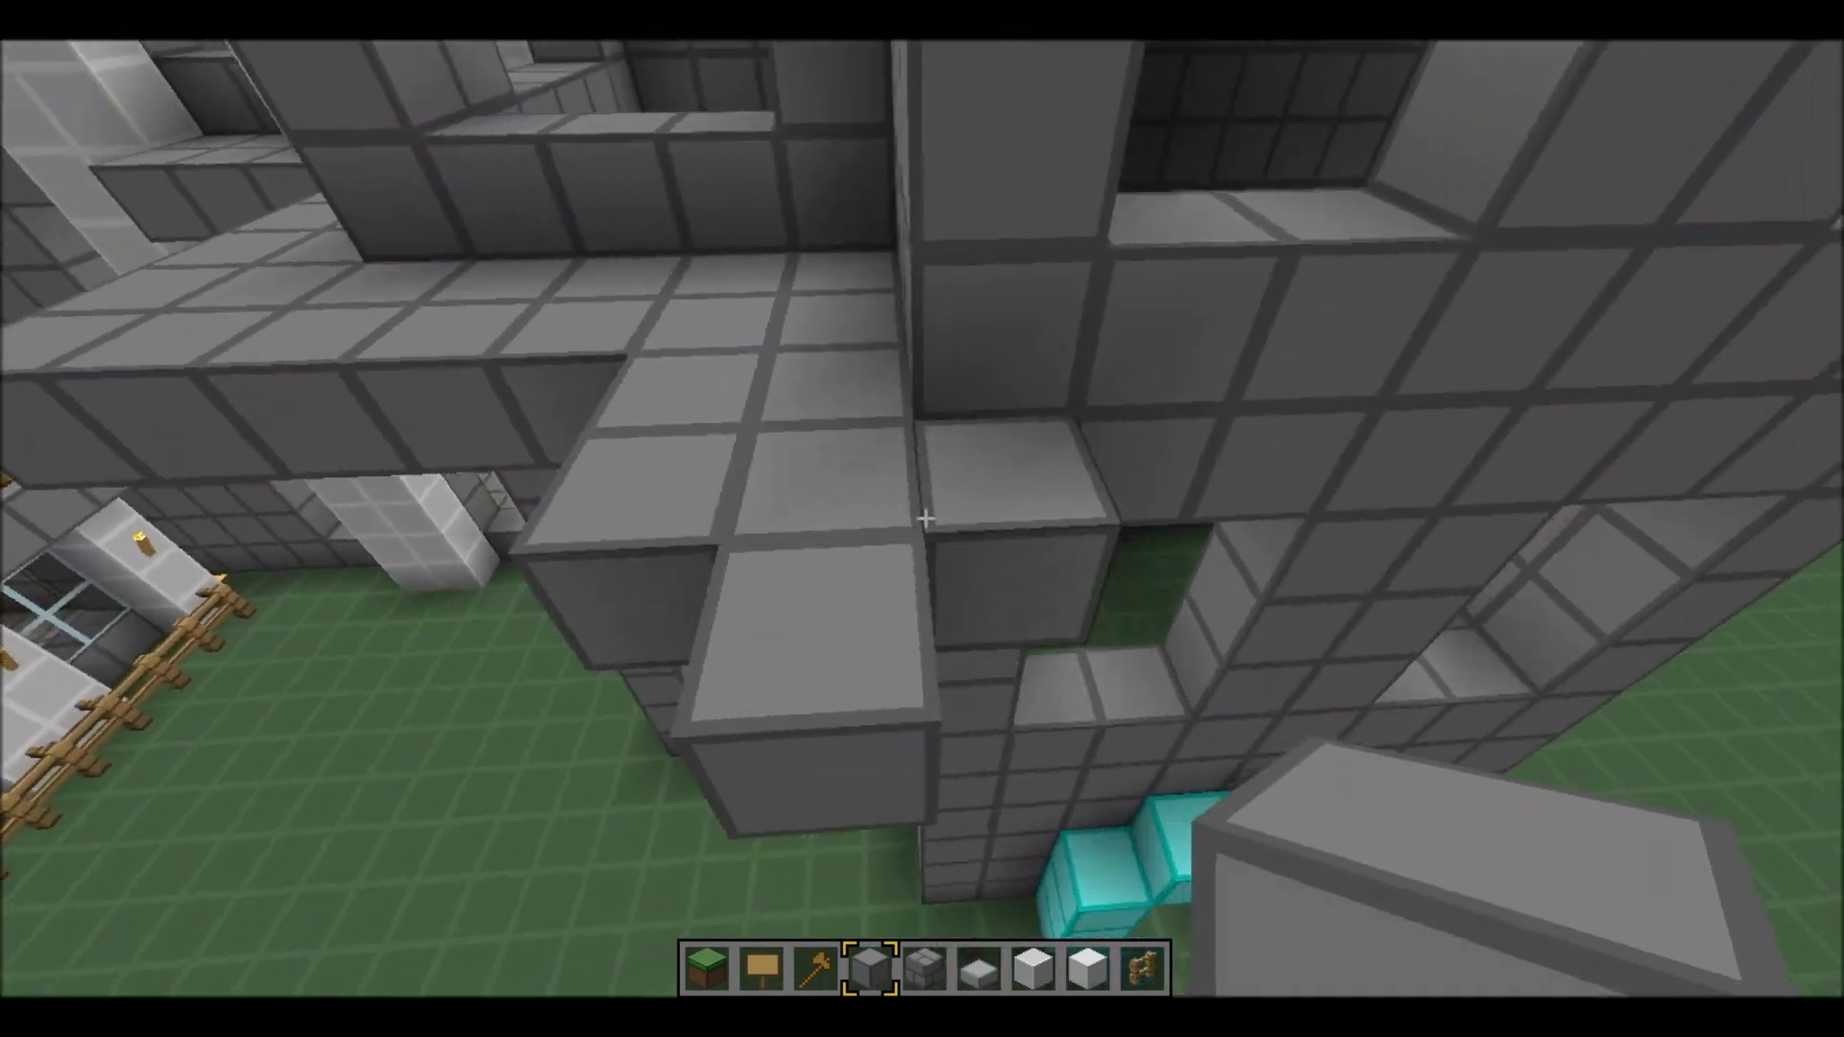
{"action": "key", "text": "w"}
{"action": "key", "text": "w"}
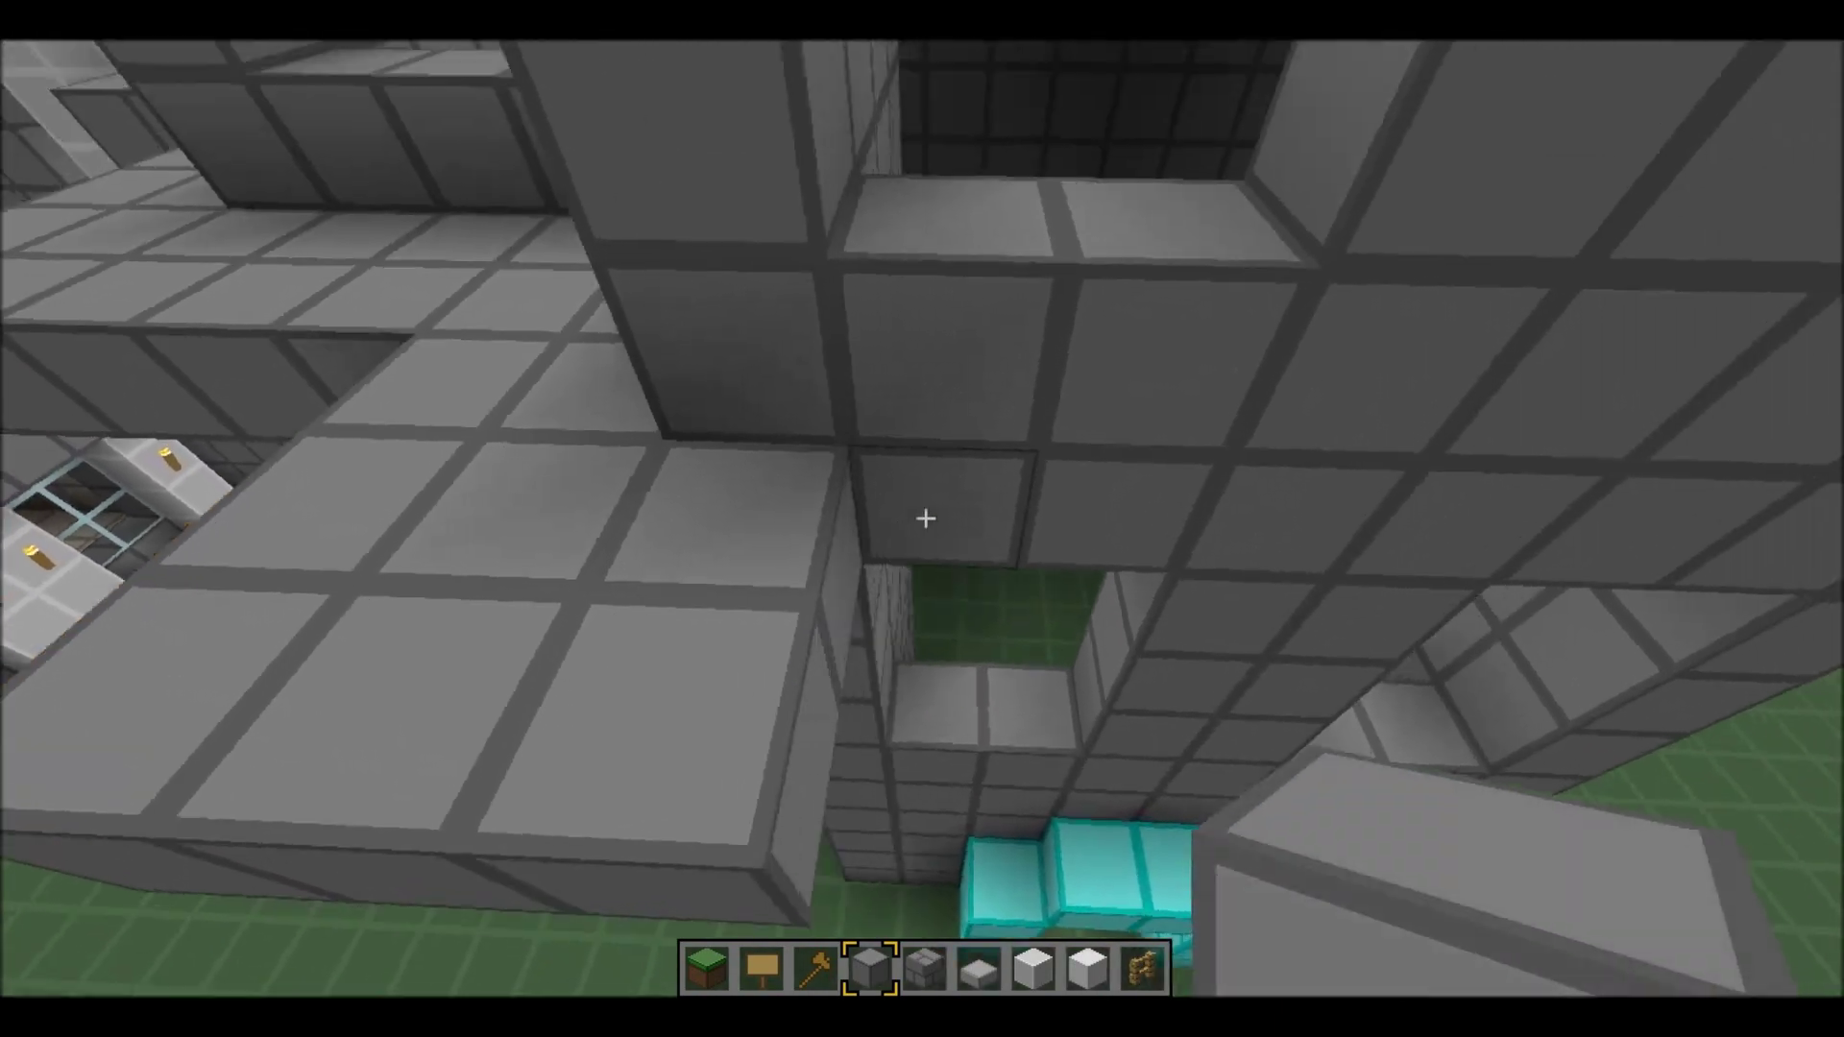
{"action": "key", "text": "w"}
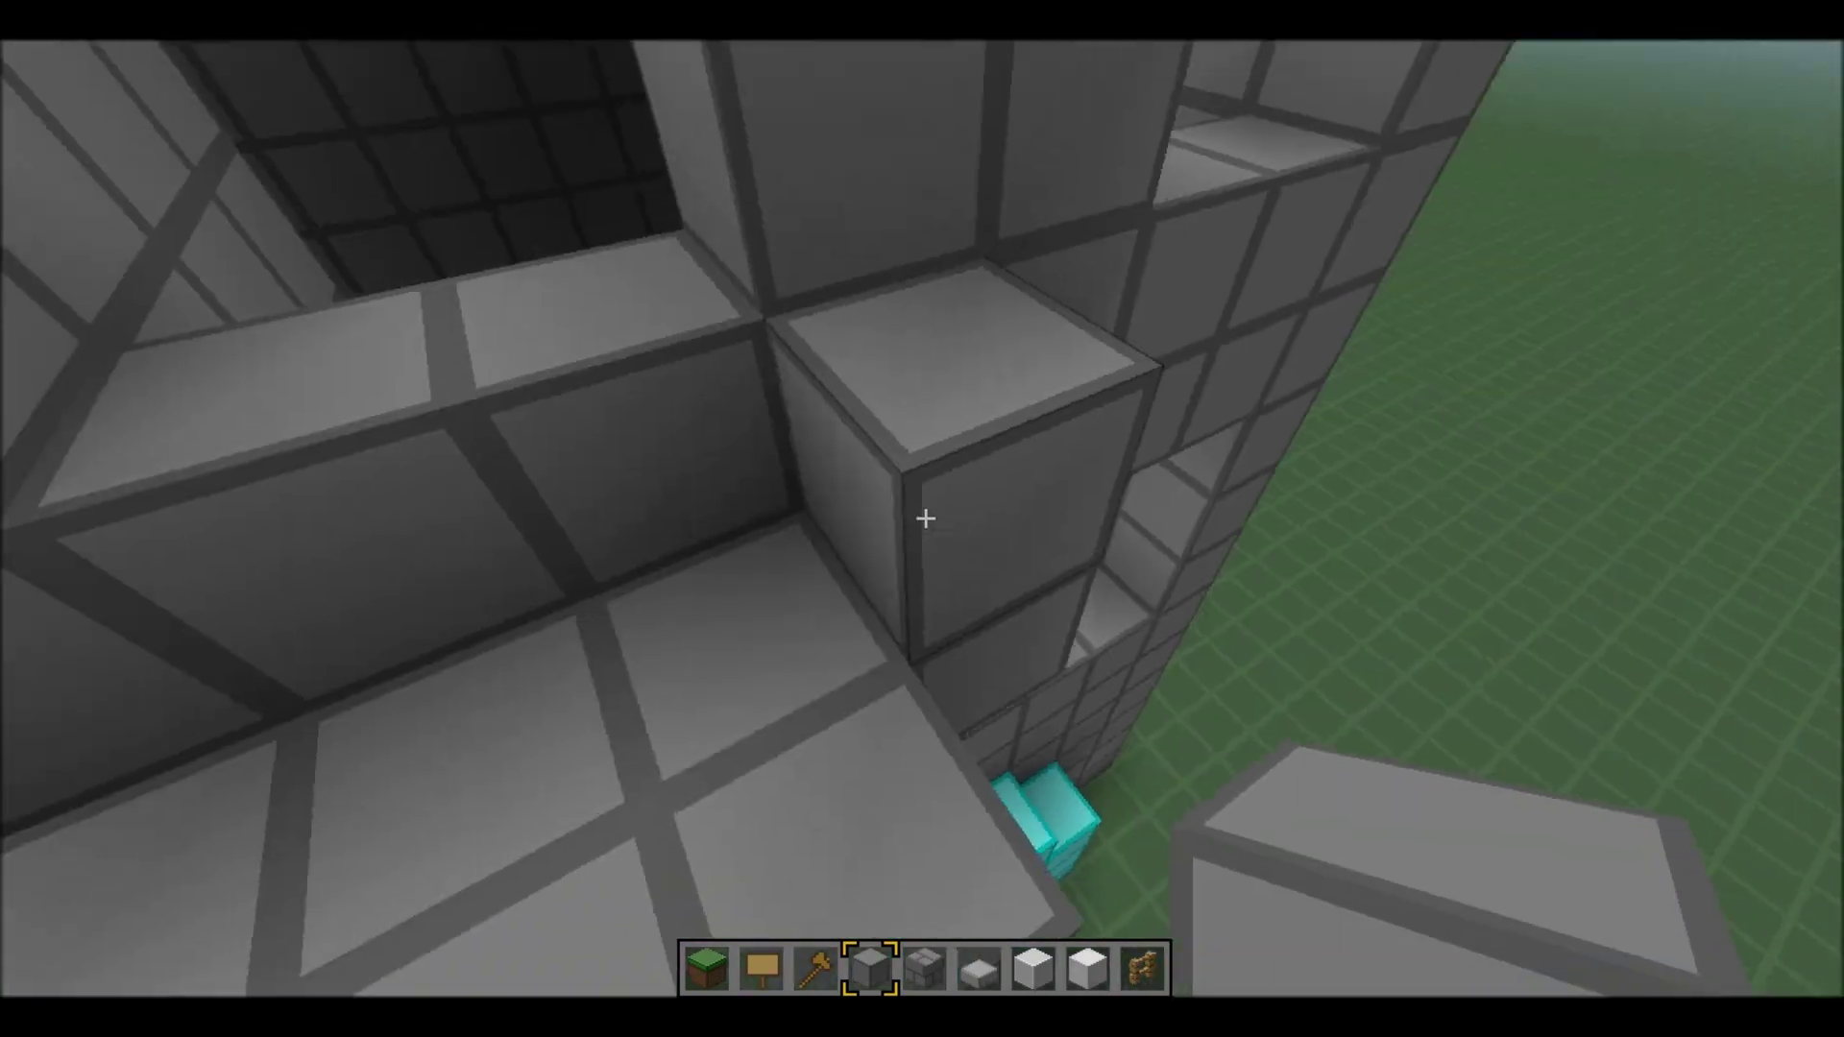
{"action": "key", "text": "space"}
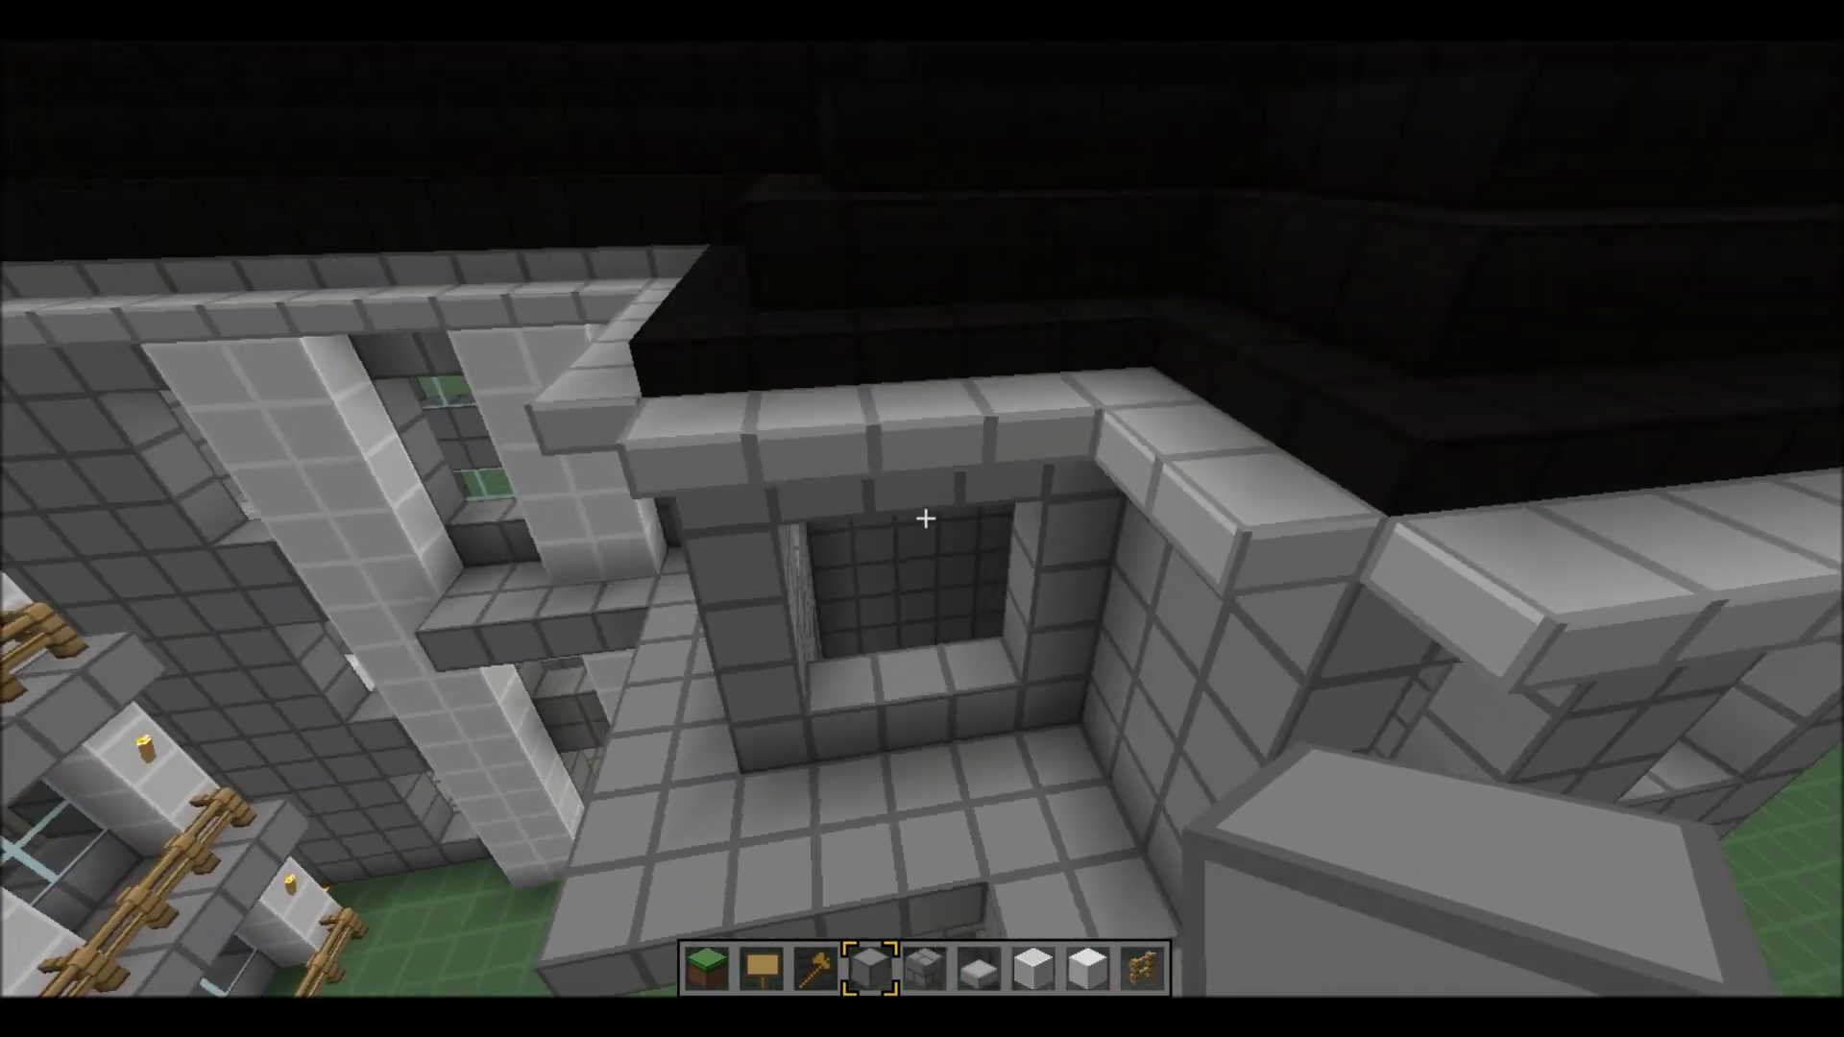
{"action": "key", "text": "w"}
{"action": "key", "text": "shift"}
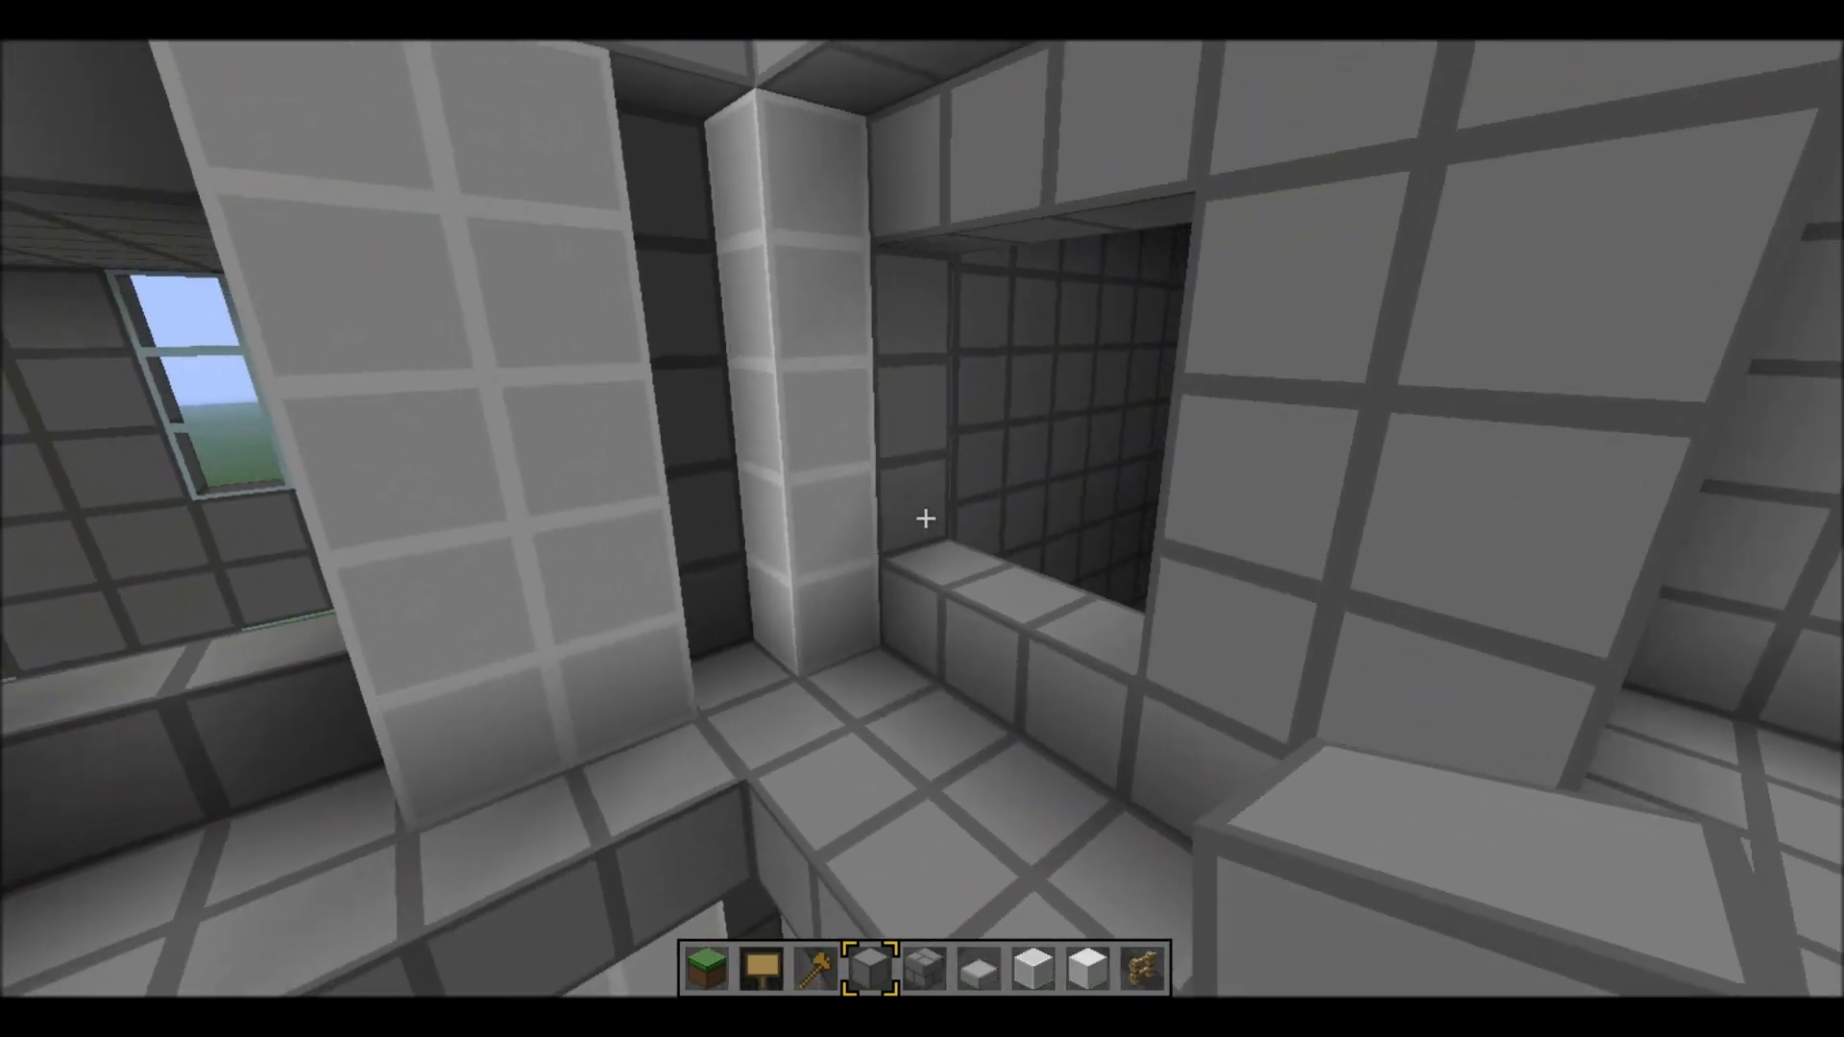
{"action": "key", "text": "w"}
{"action": "key", "text": "w"}
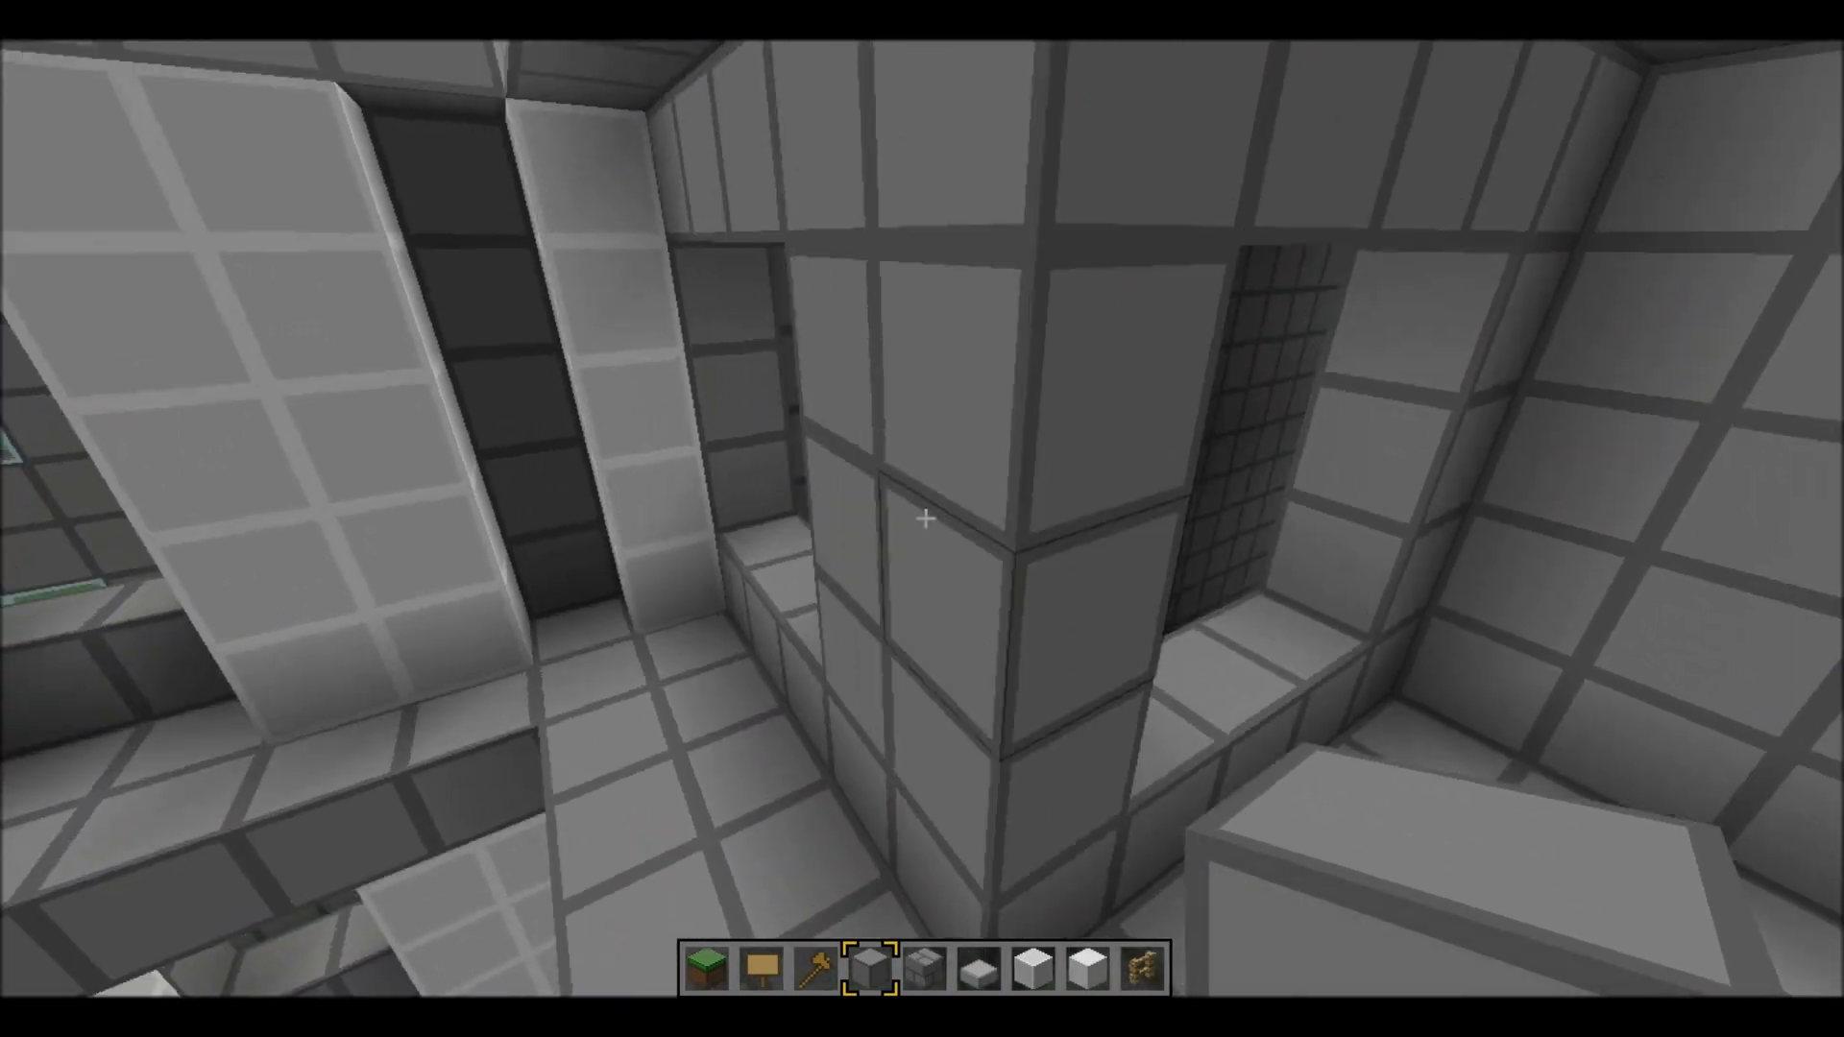
{"action": "key", "text": "w"}
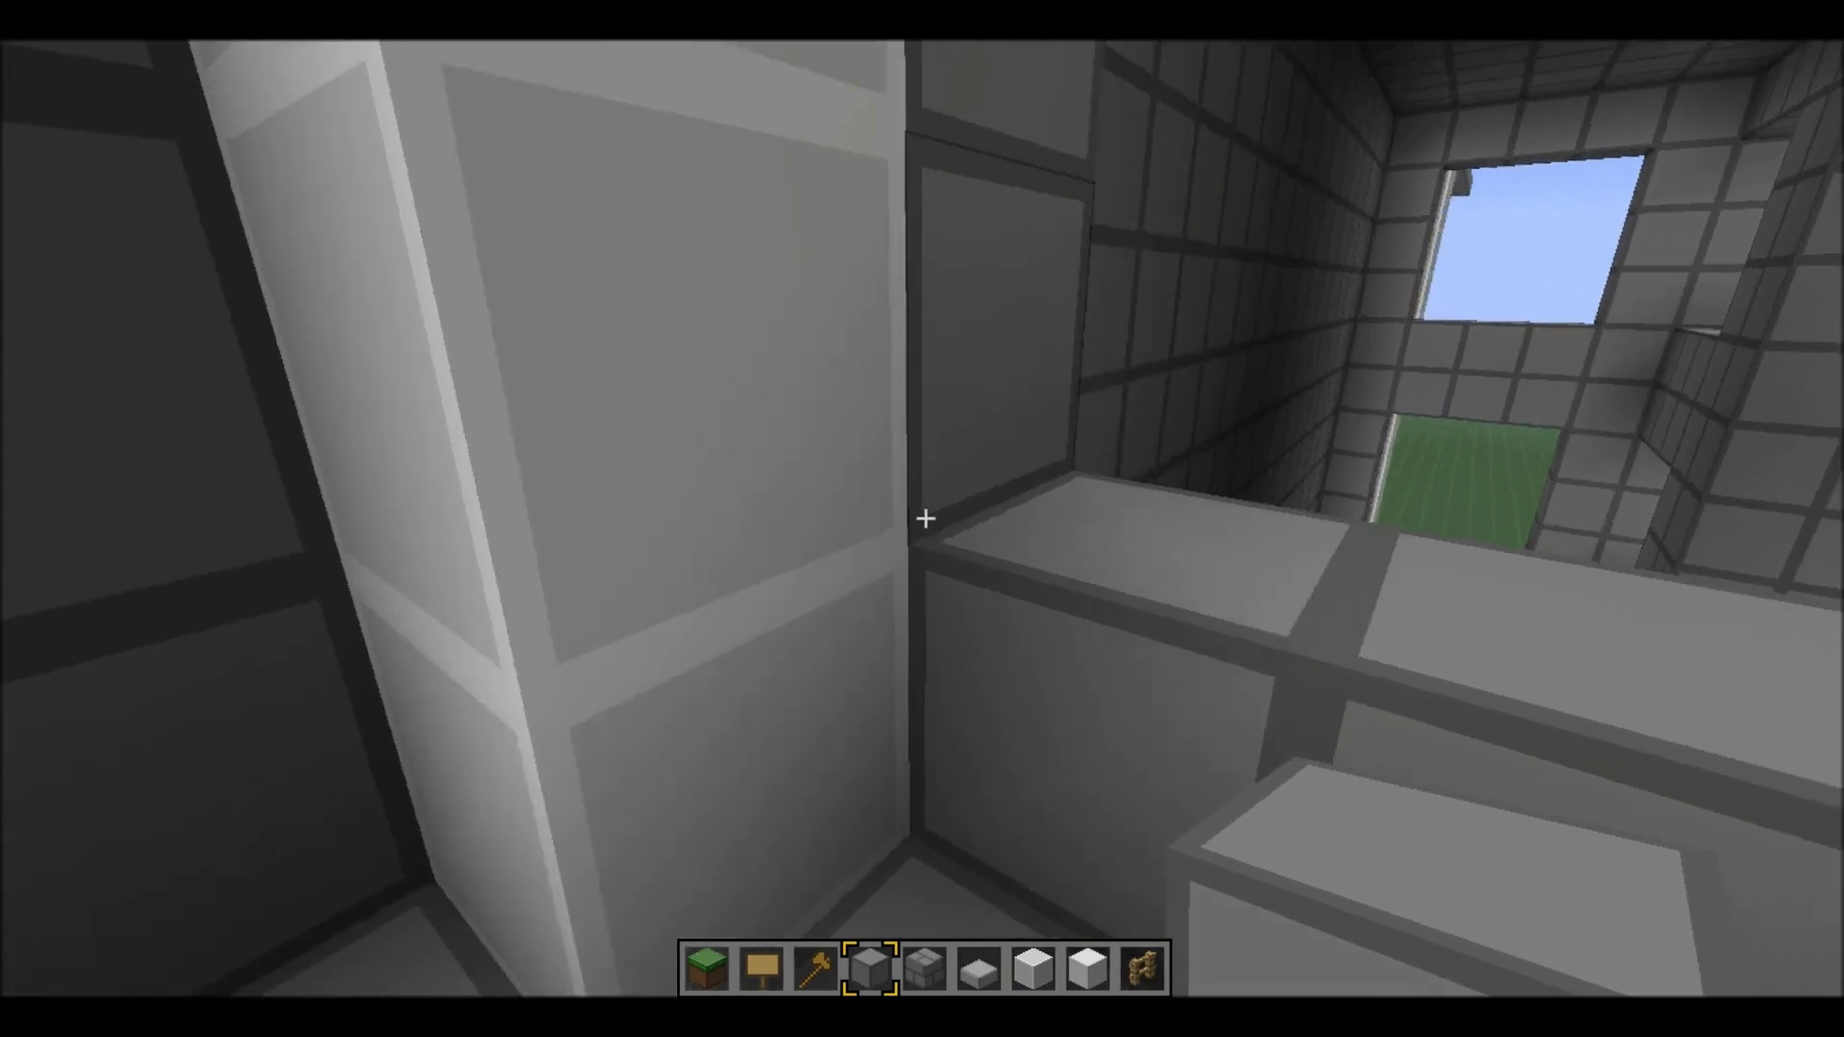
{"action": "key", "text": "w"}
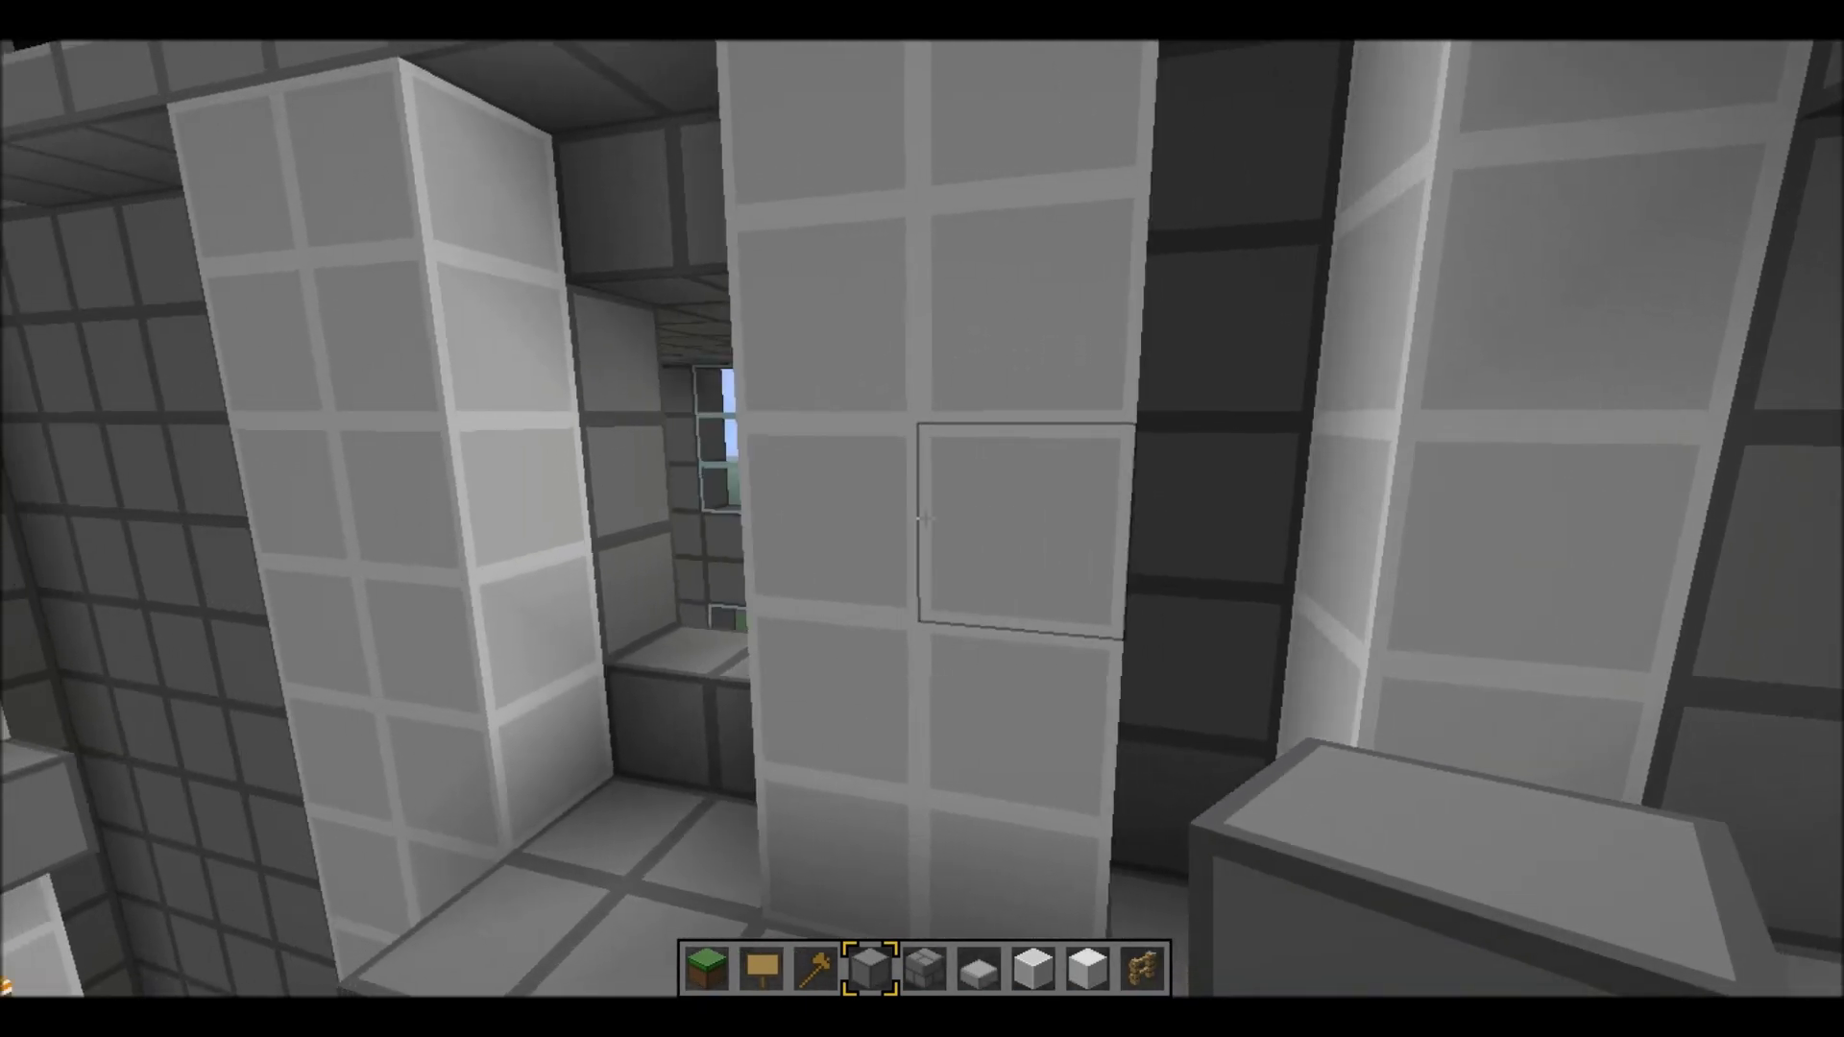
{"action": "key", "text": "w"}
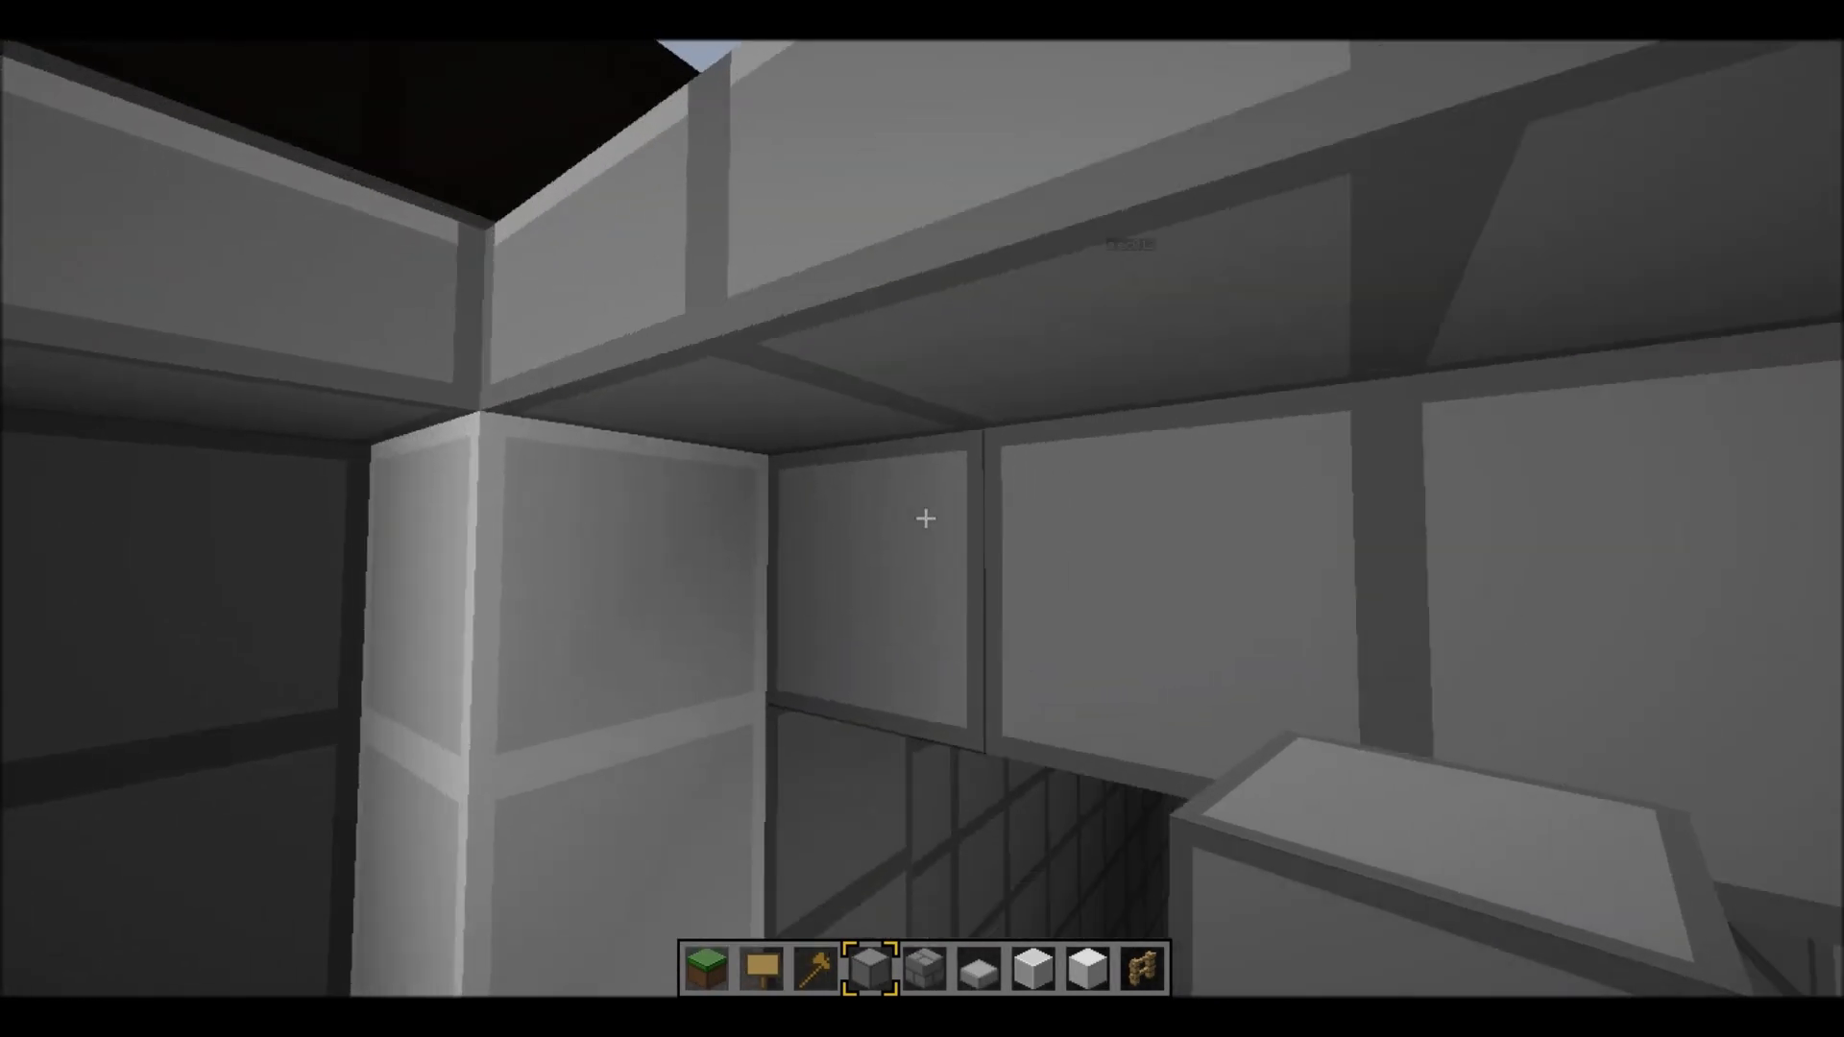
{"action": "key", "text": "shift"}
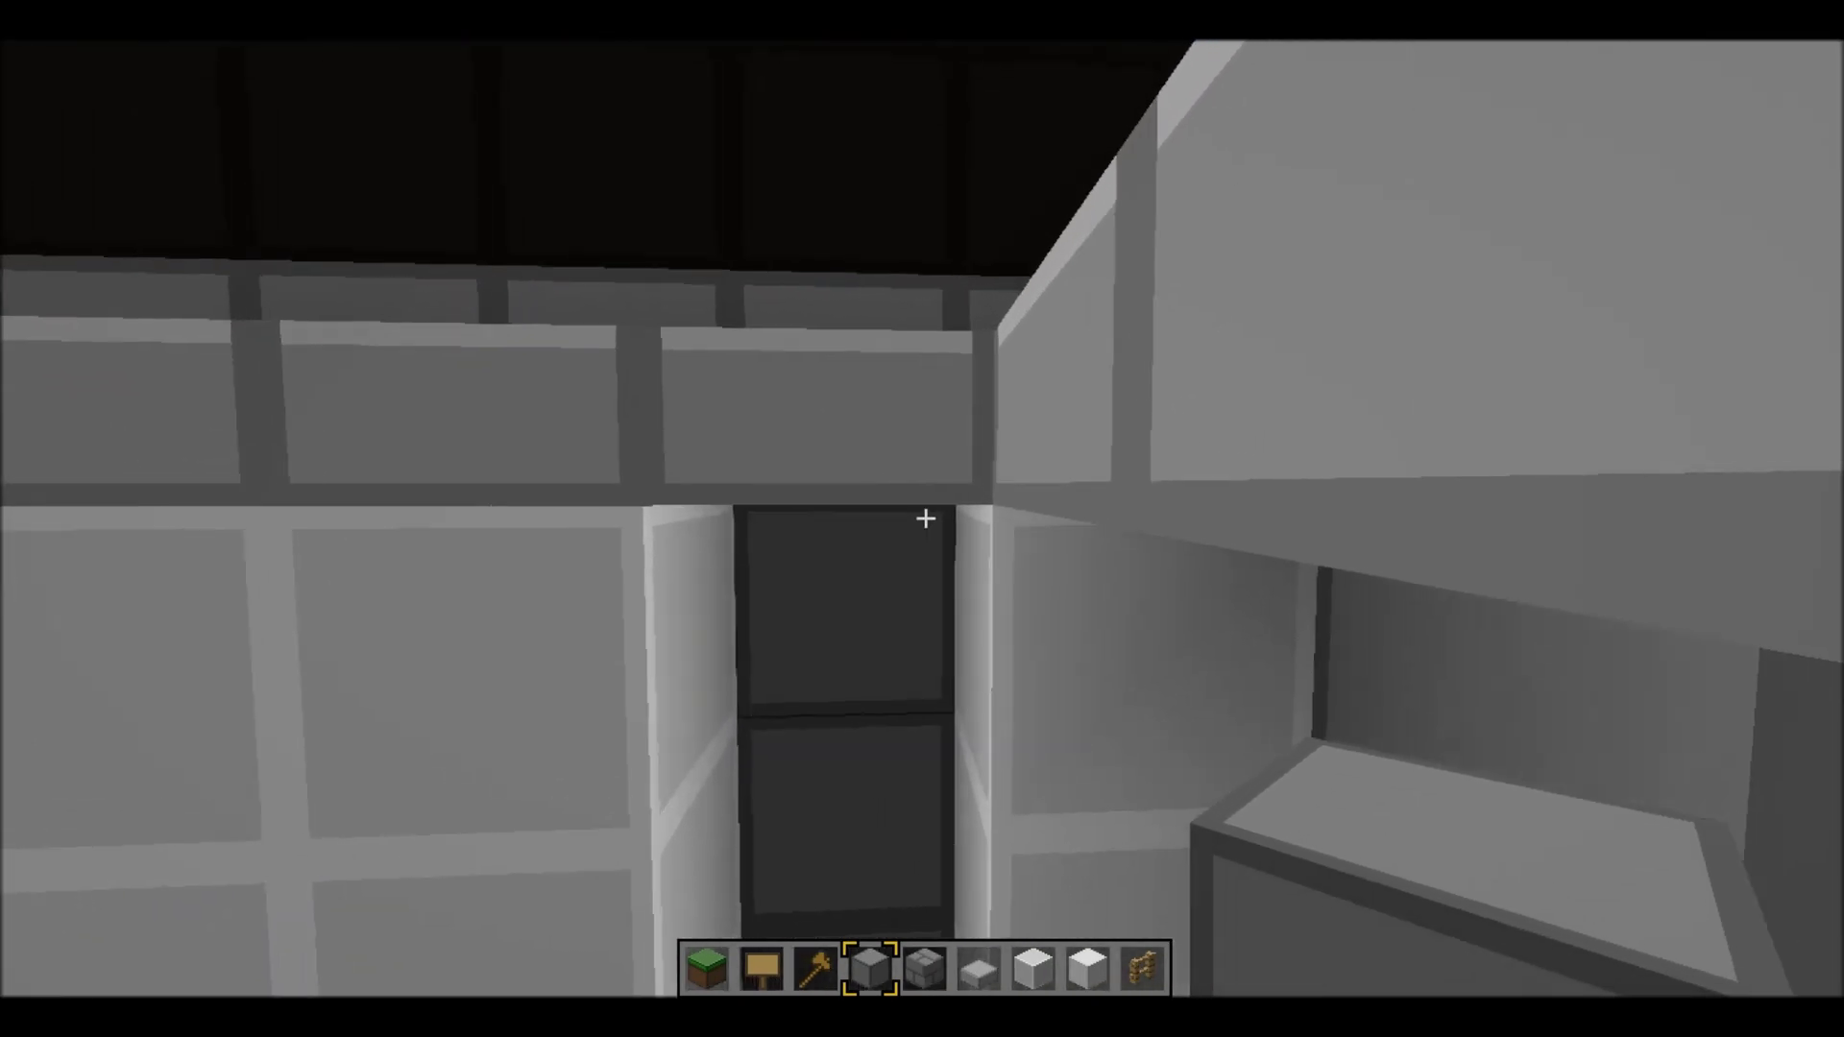
{"action": "key", "text": "space"}
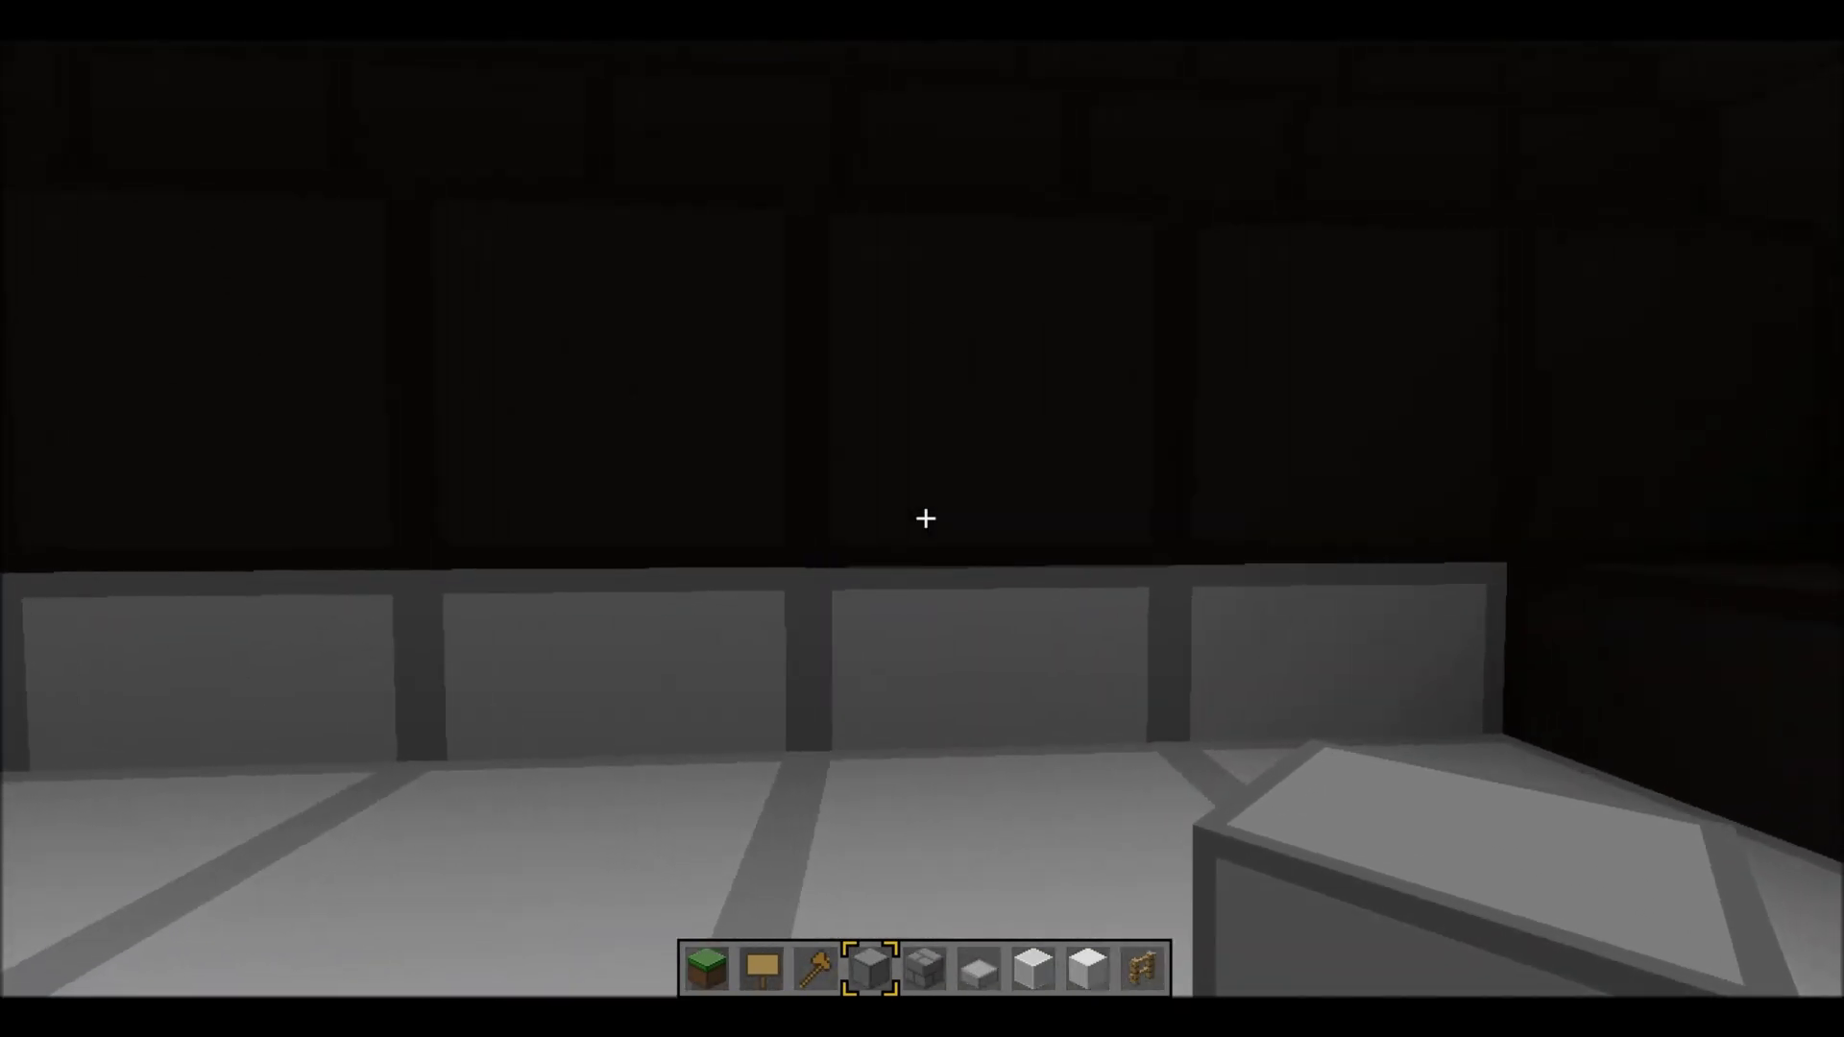
{"action": "key", "text": "shift"}
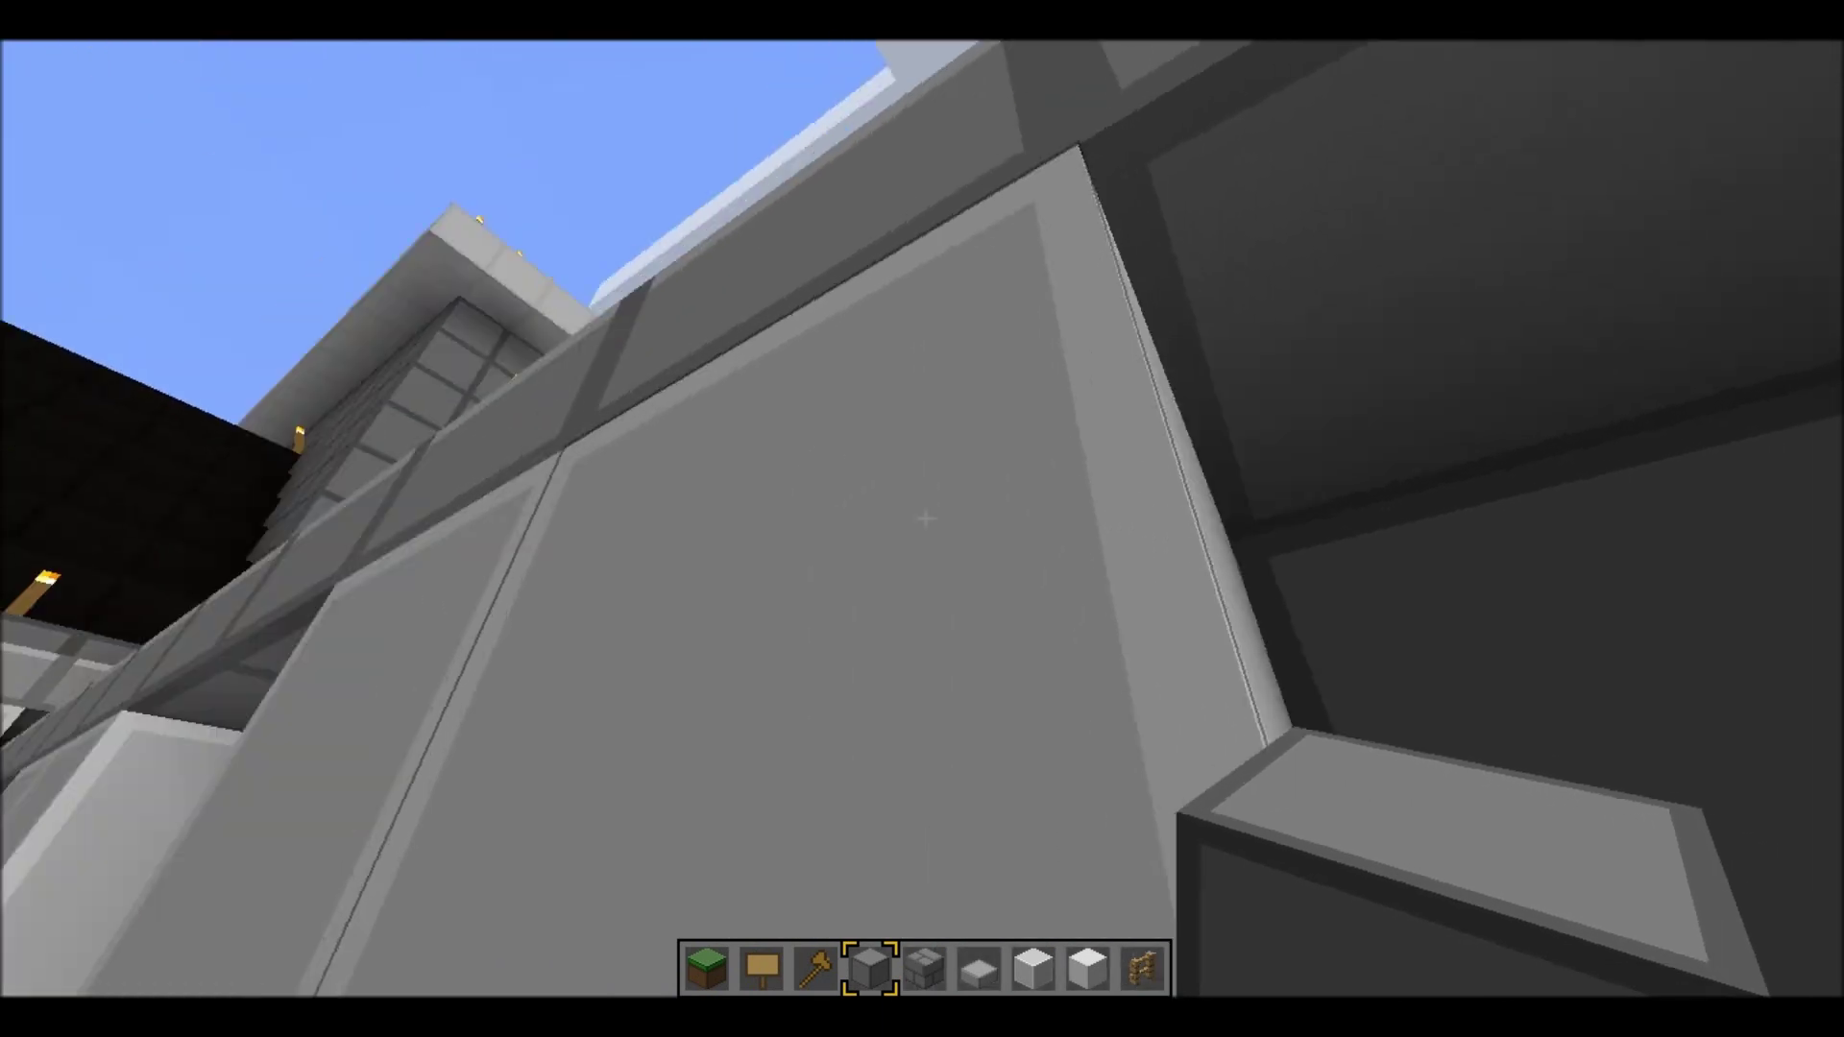
{"action": "key", "text": "shift"}
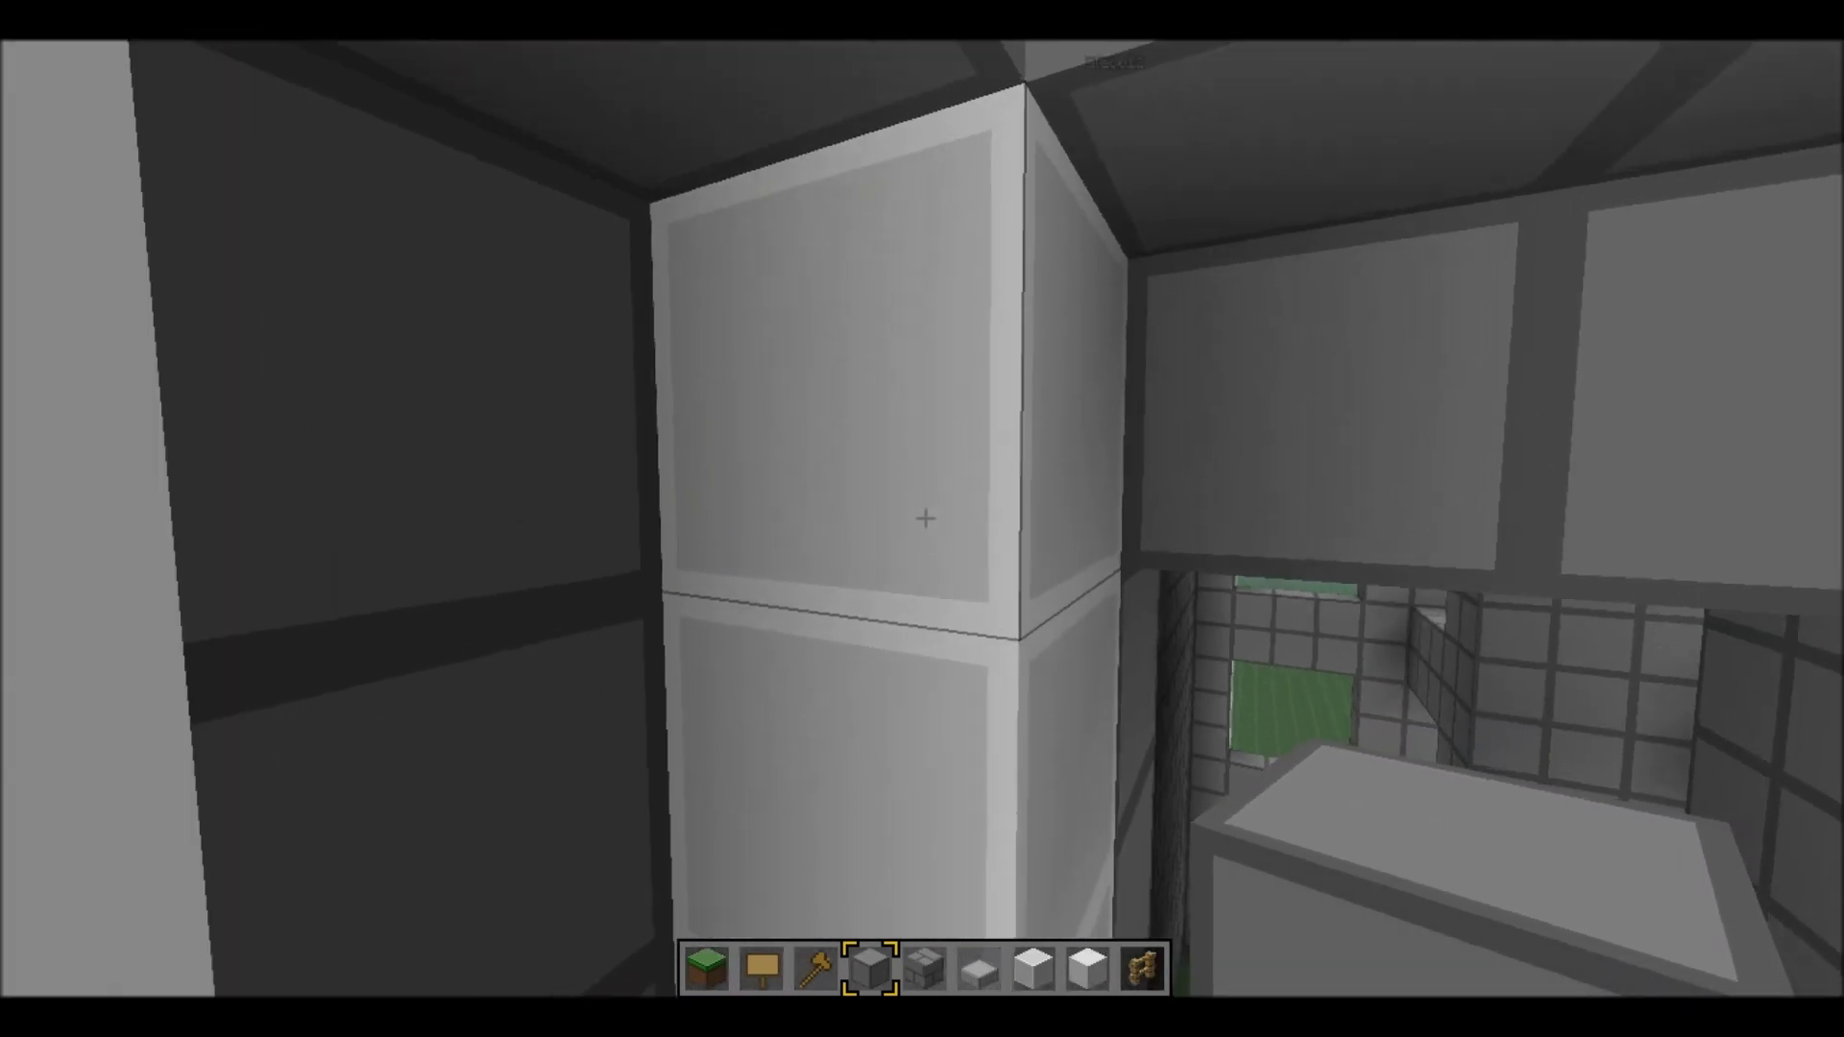
{"action": "key", "text": "space"}
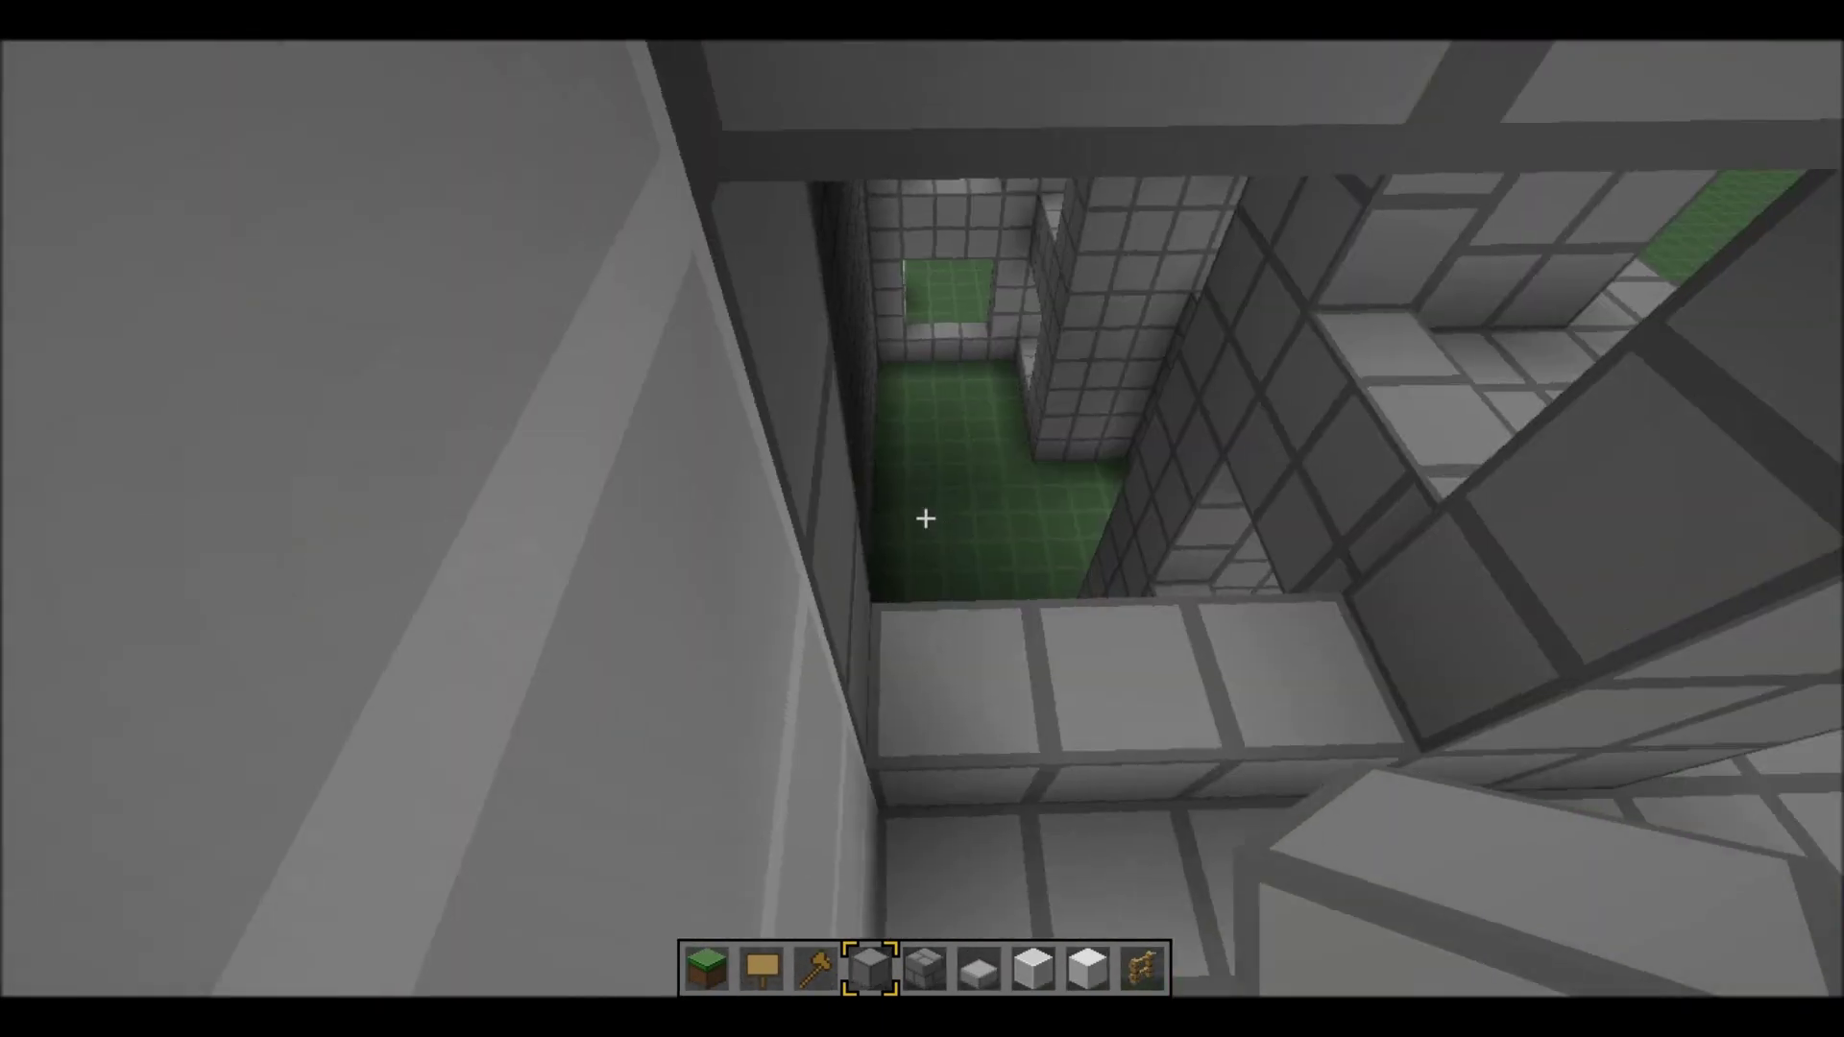
{"action": "key", "text": "shift"}
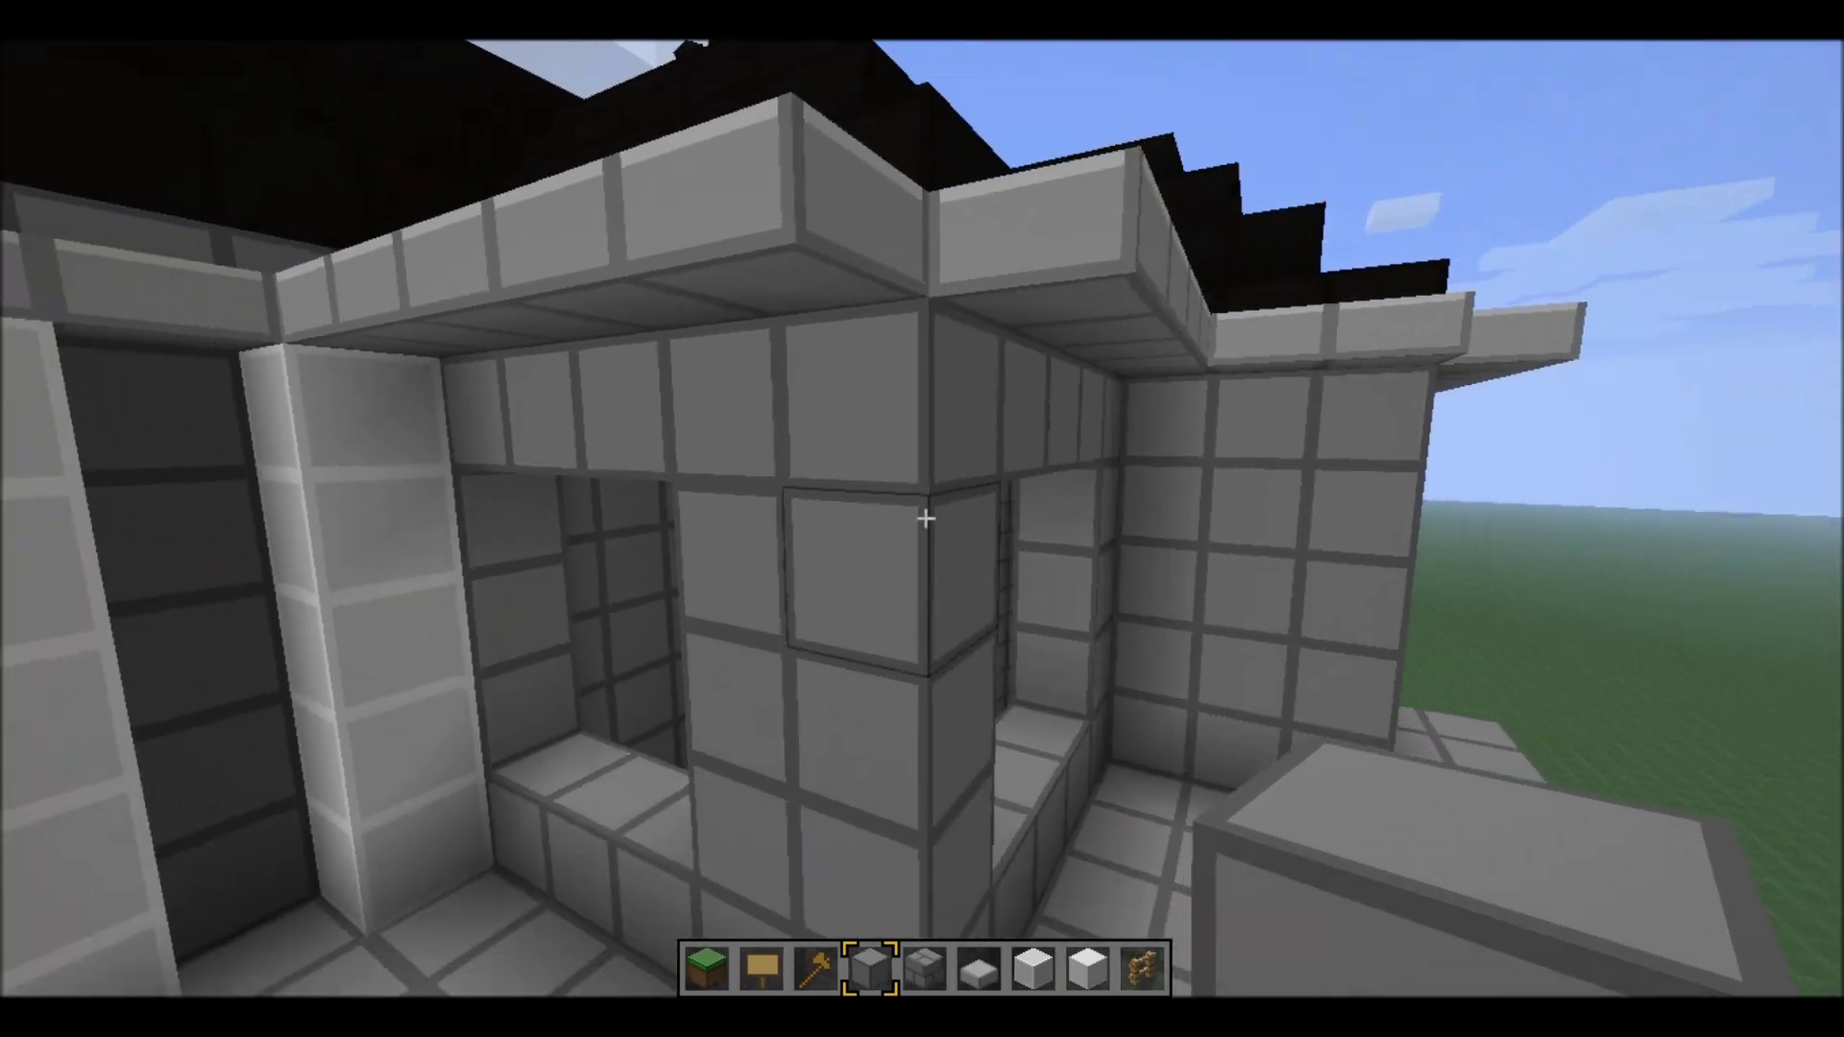
{"action": "key", "text": "w"}
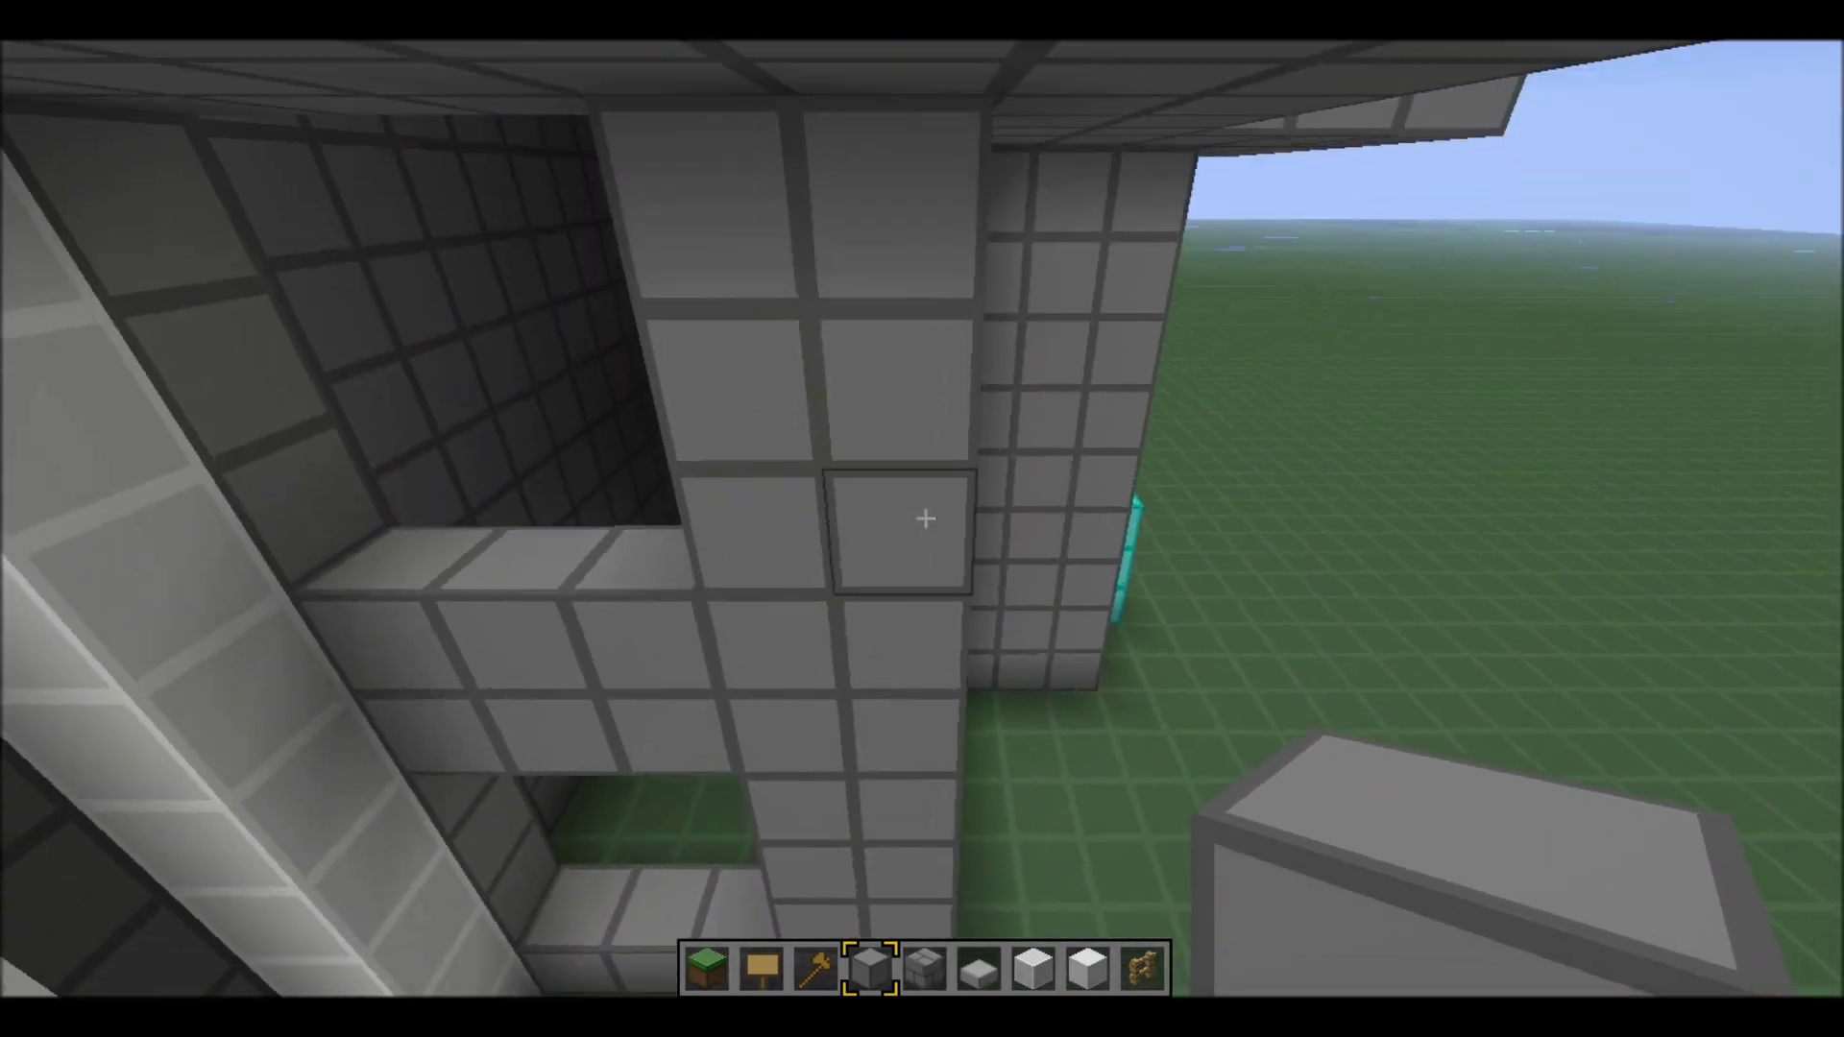
{"action": "key", "text": "shift"}
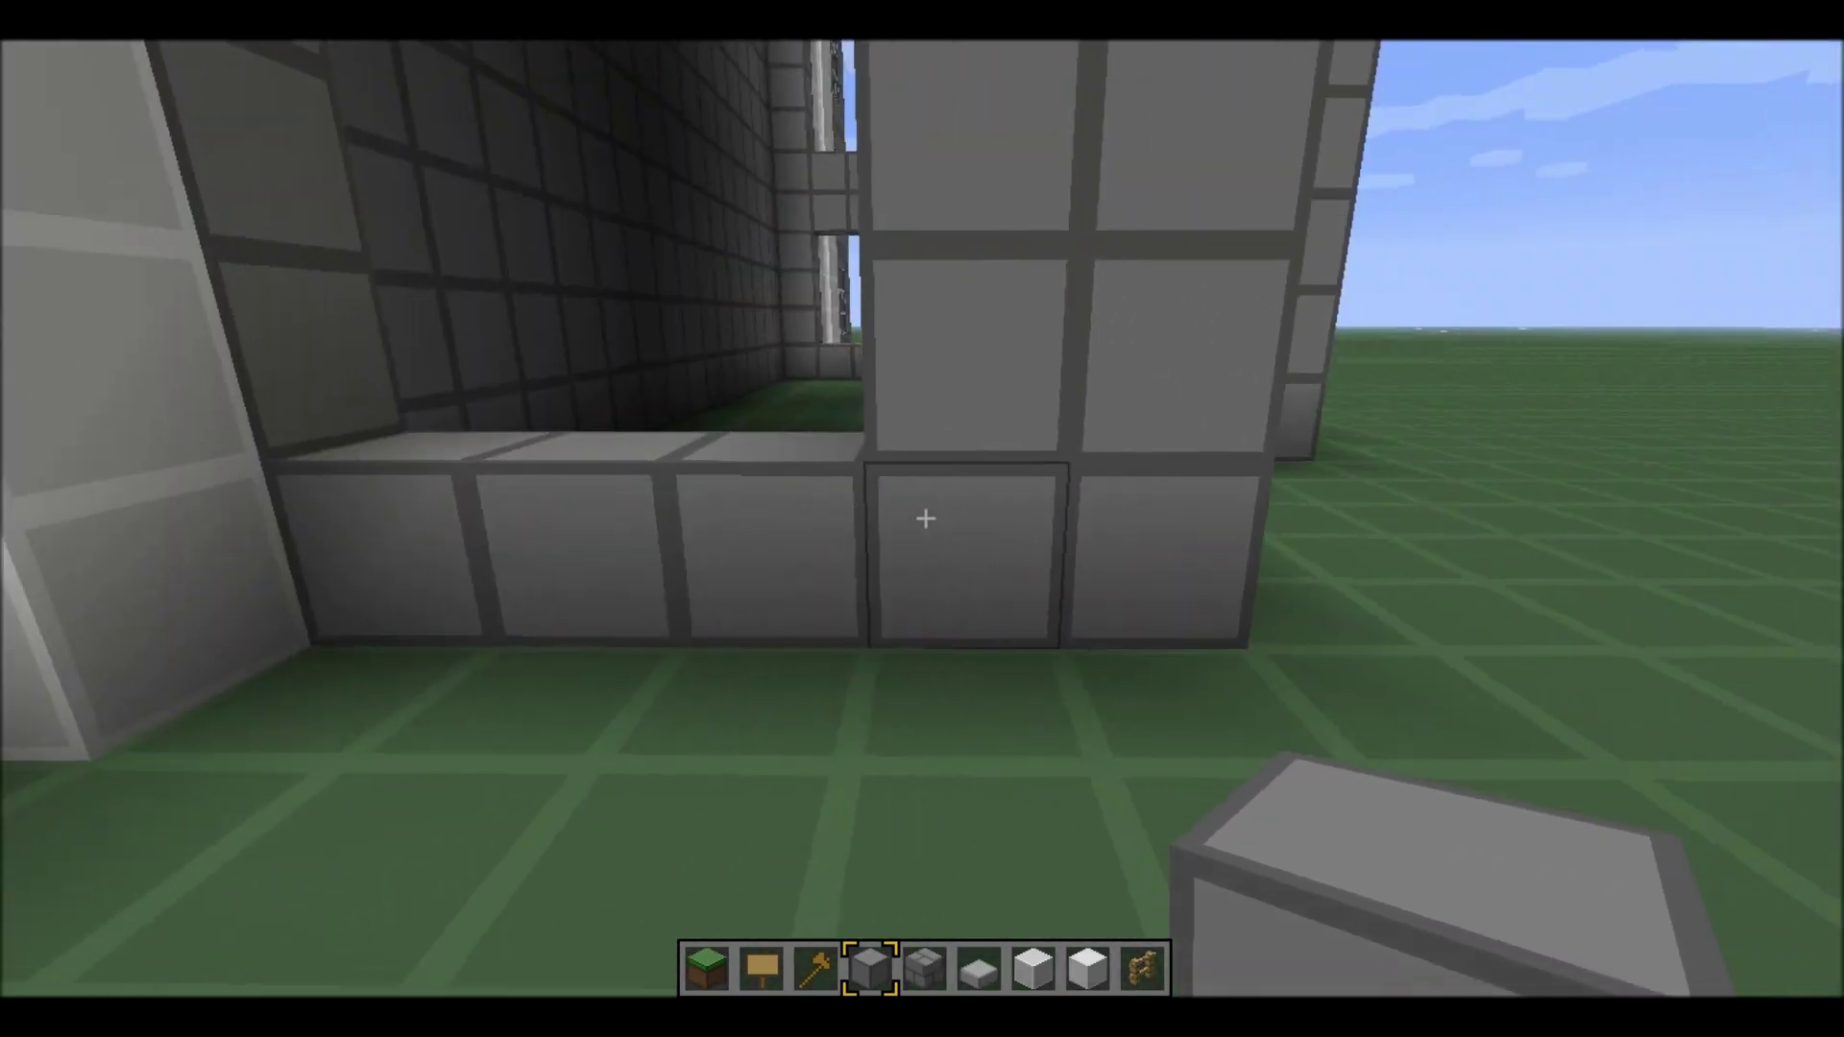
{"action": "key", "text": "w"}
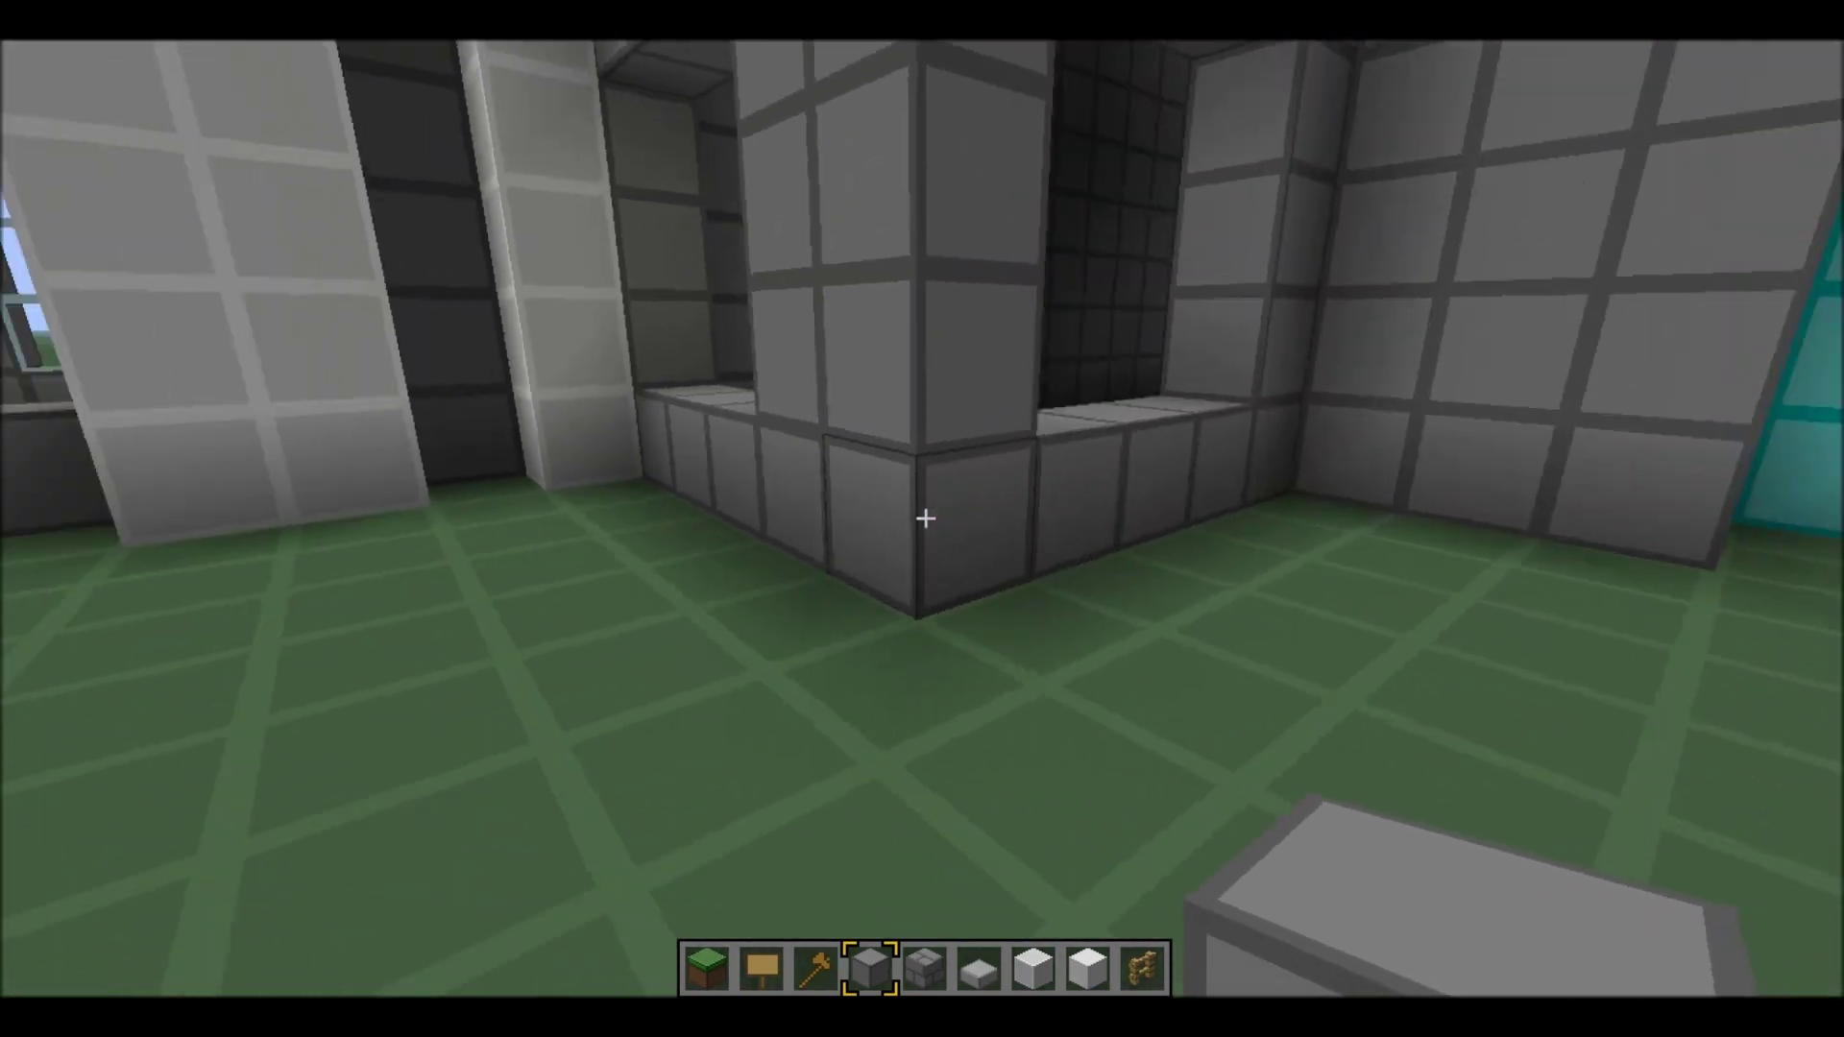
{"action": "key", "text": "w"}
{"action": "key", "text": "w"}
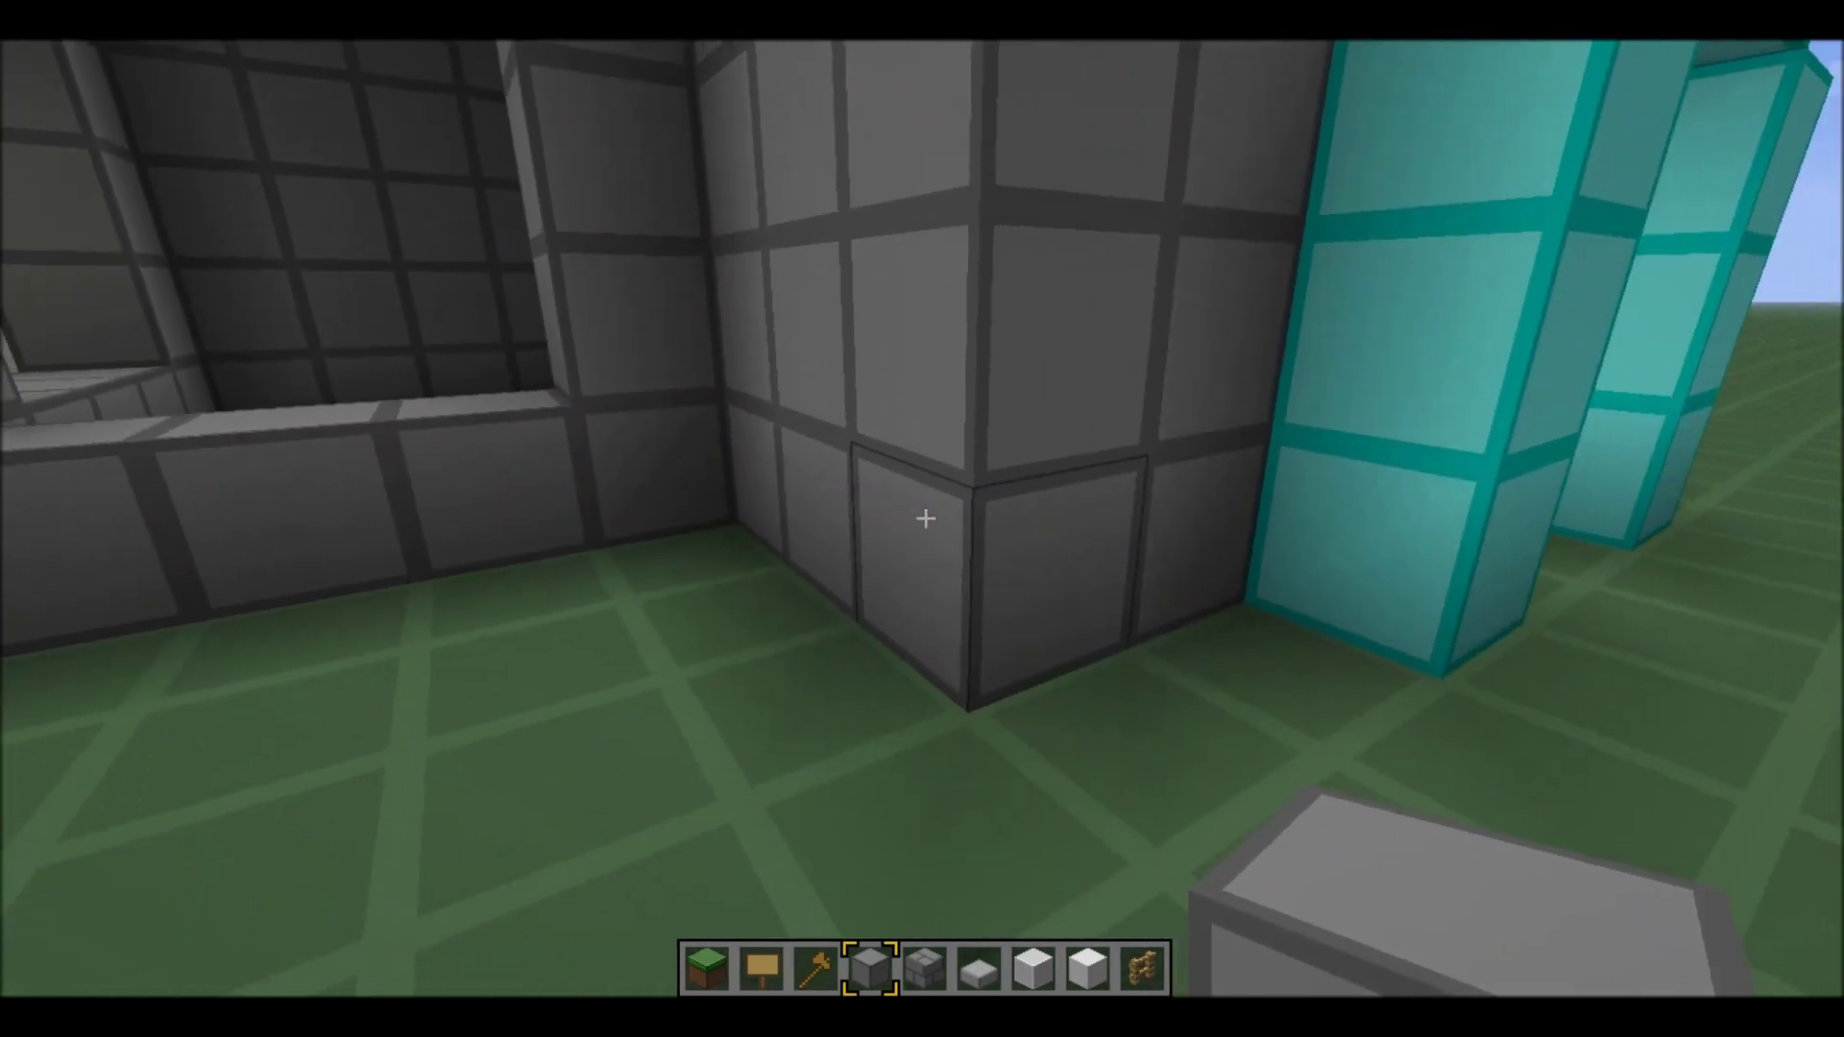
{"action": "key", "text": "w"}
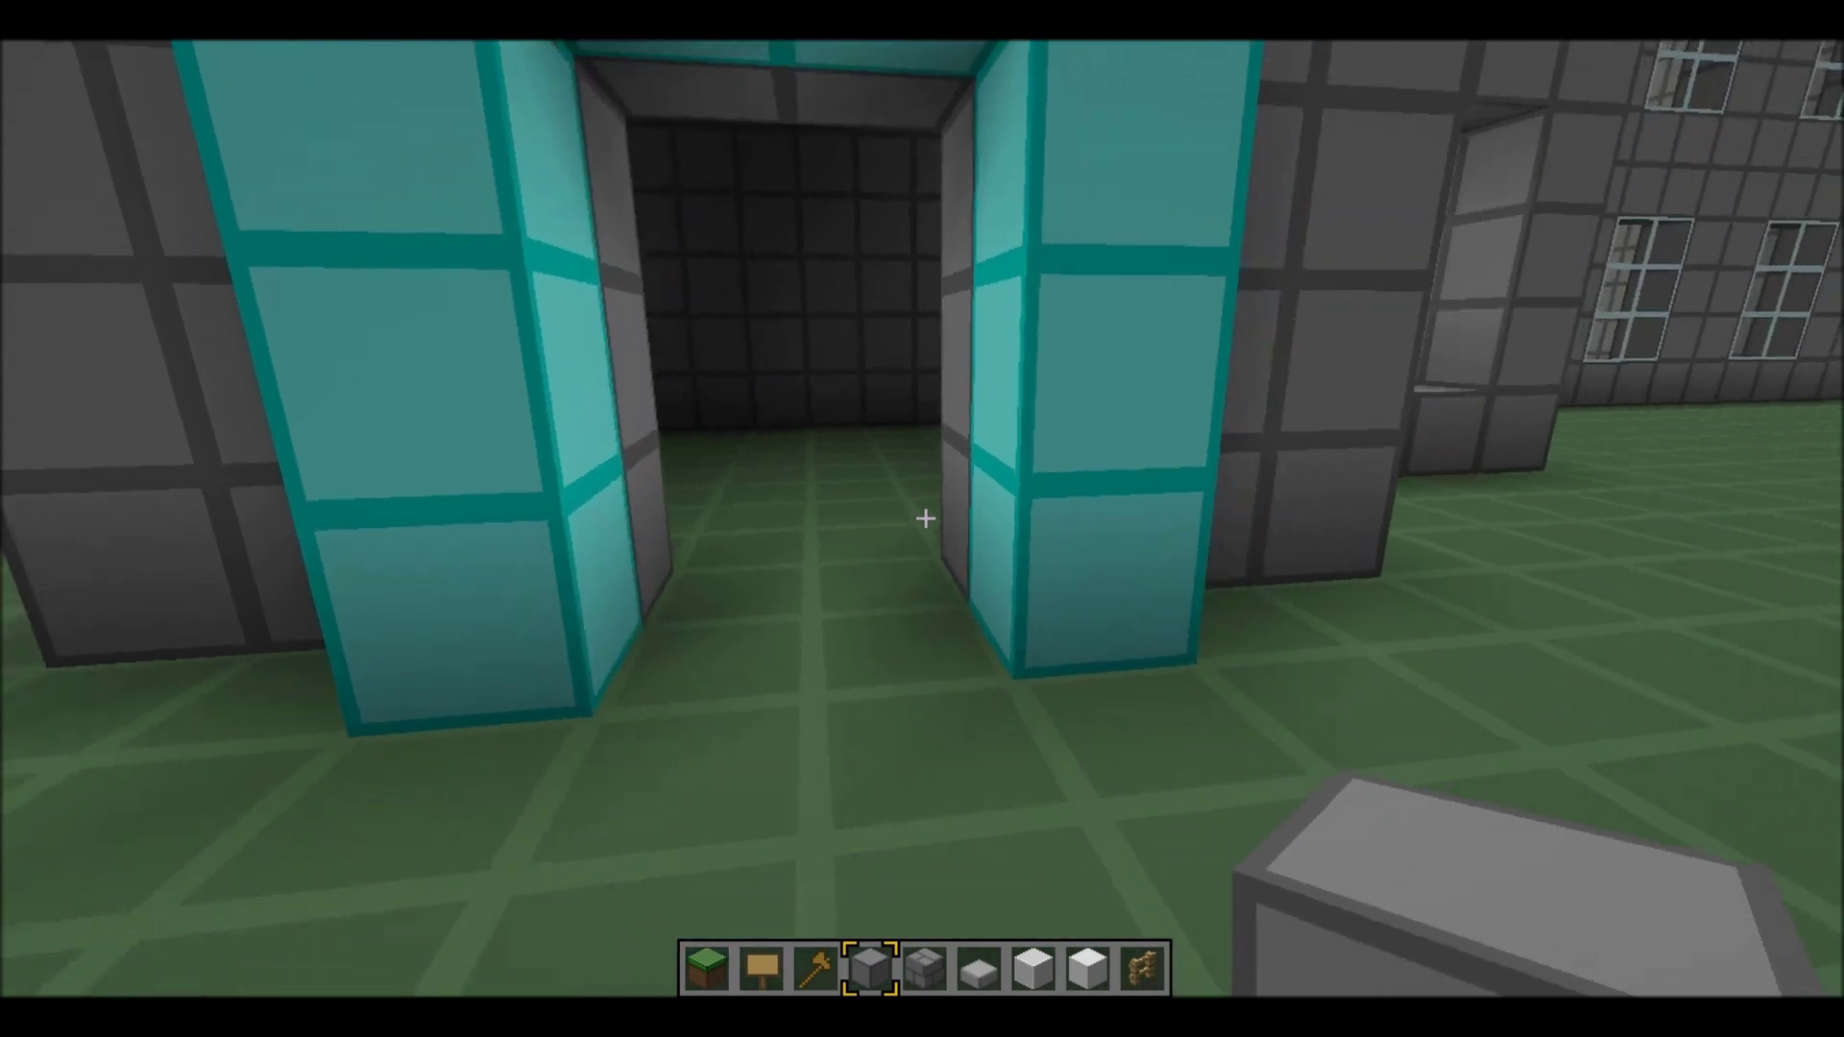
{"action": "key", "text": "s"}
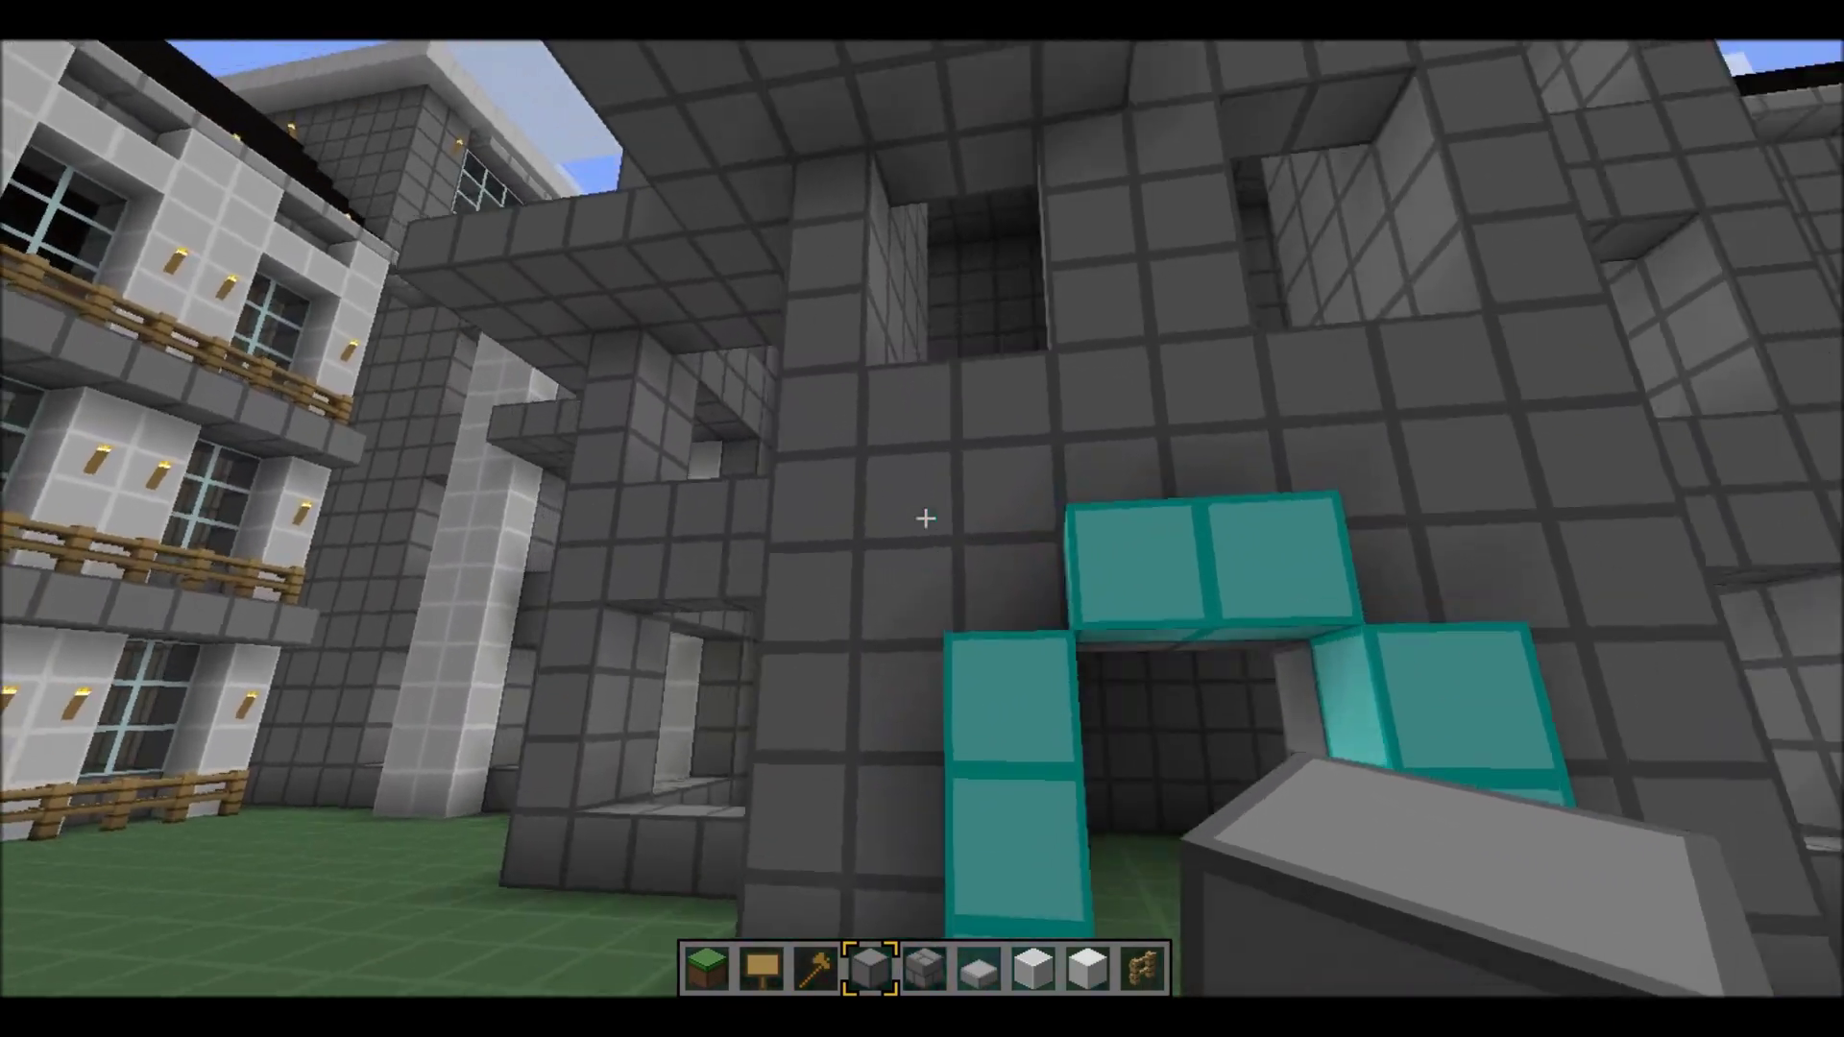
{"action": "key", "text": "w"}
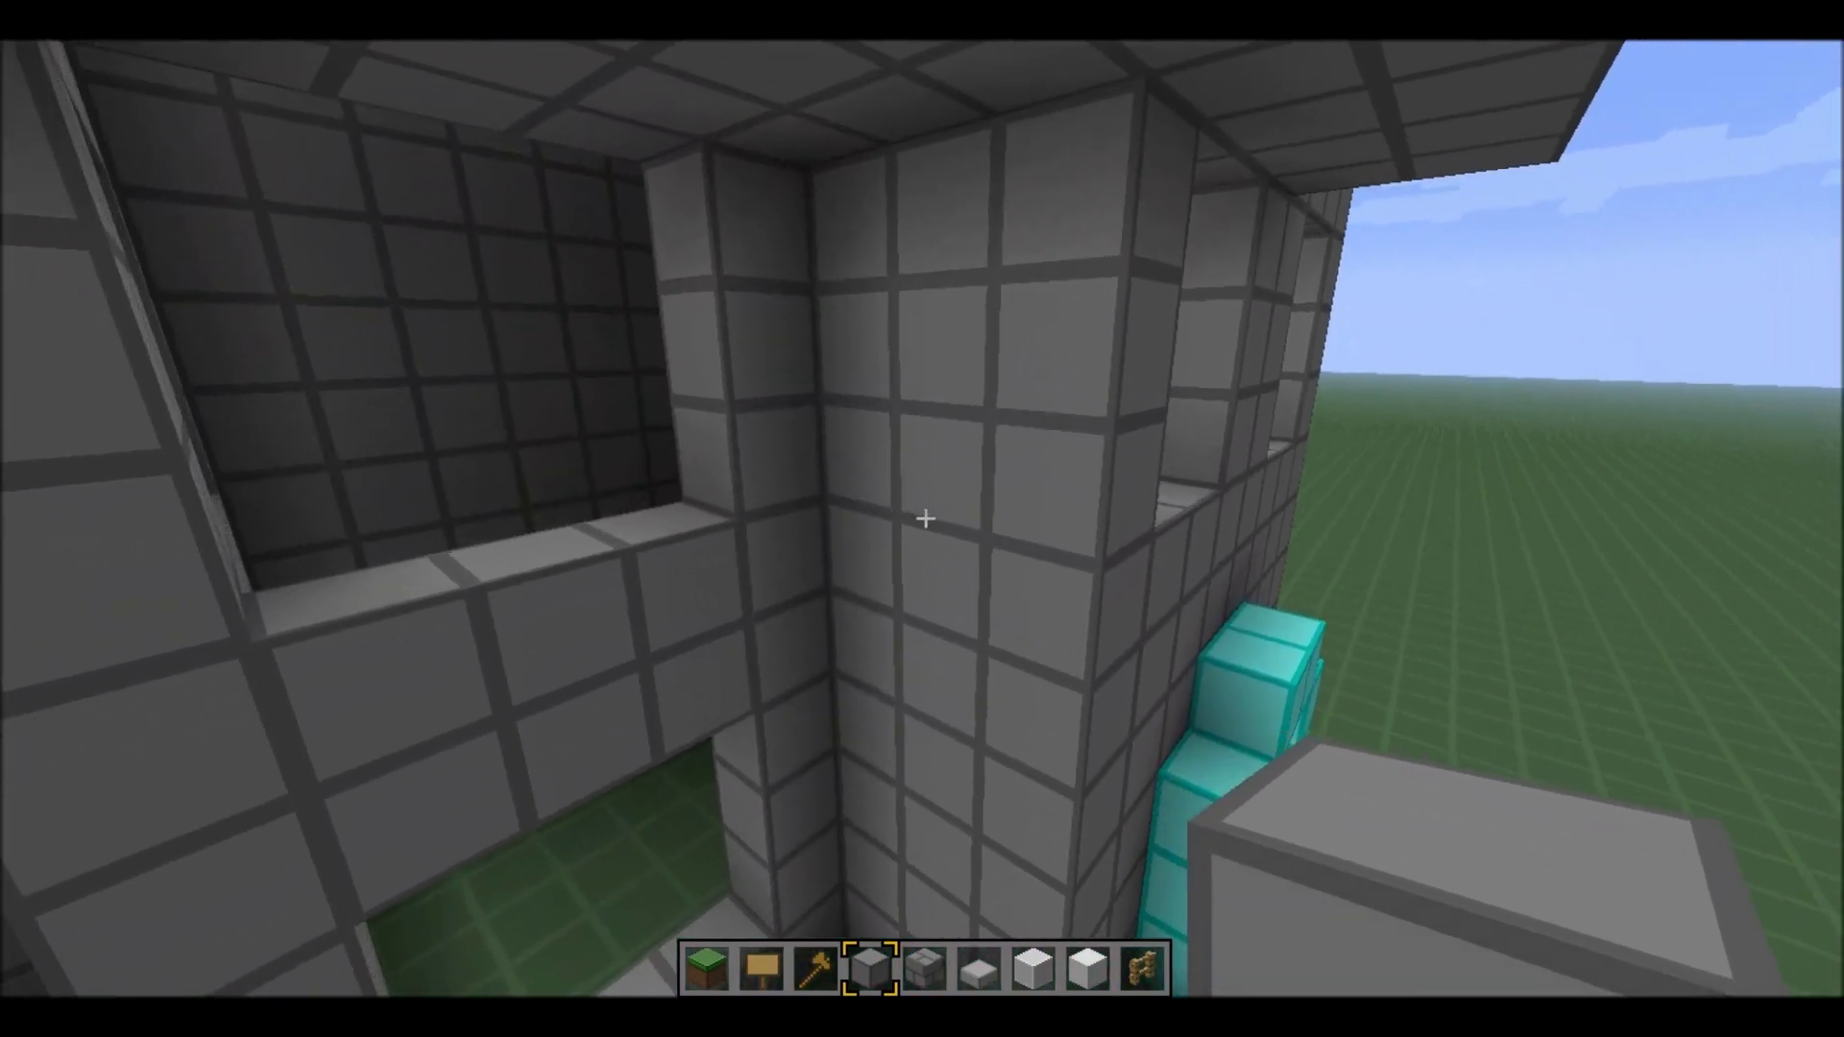
{"action": "key", "text": "w"}
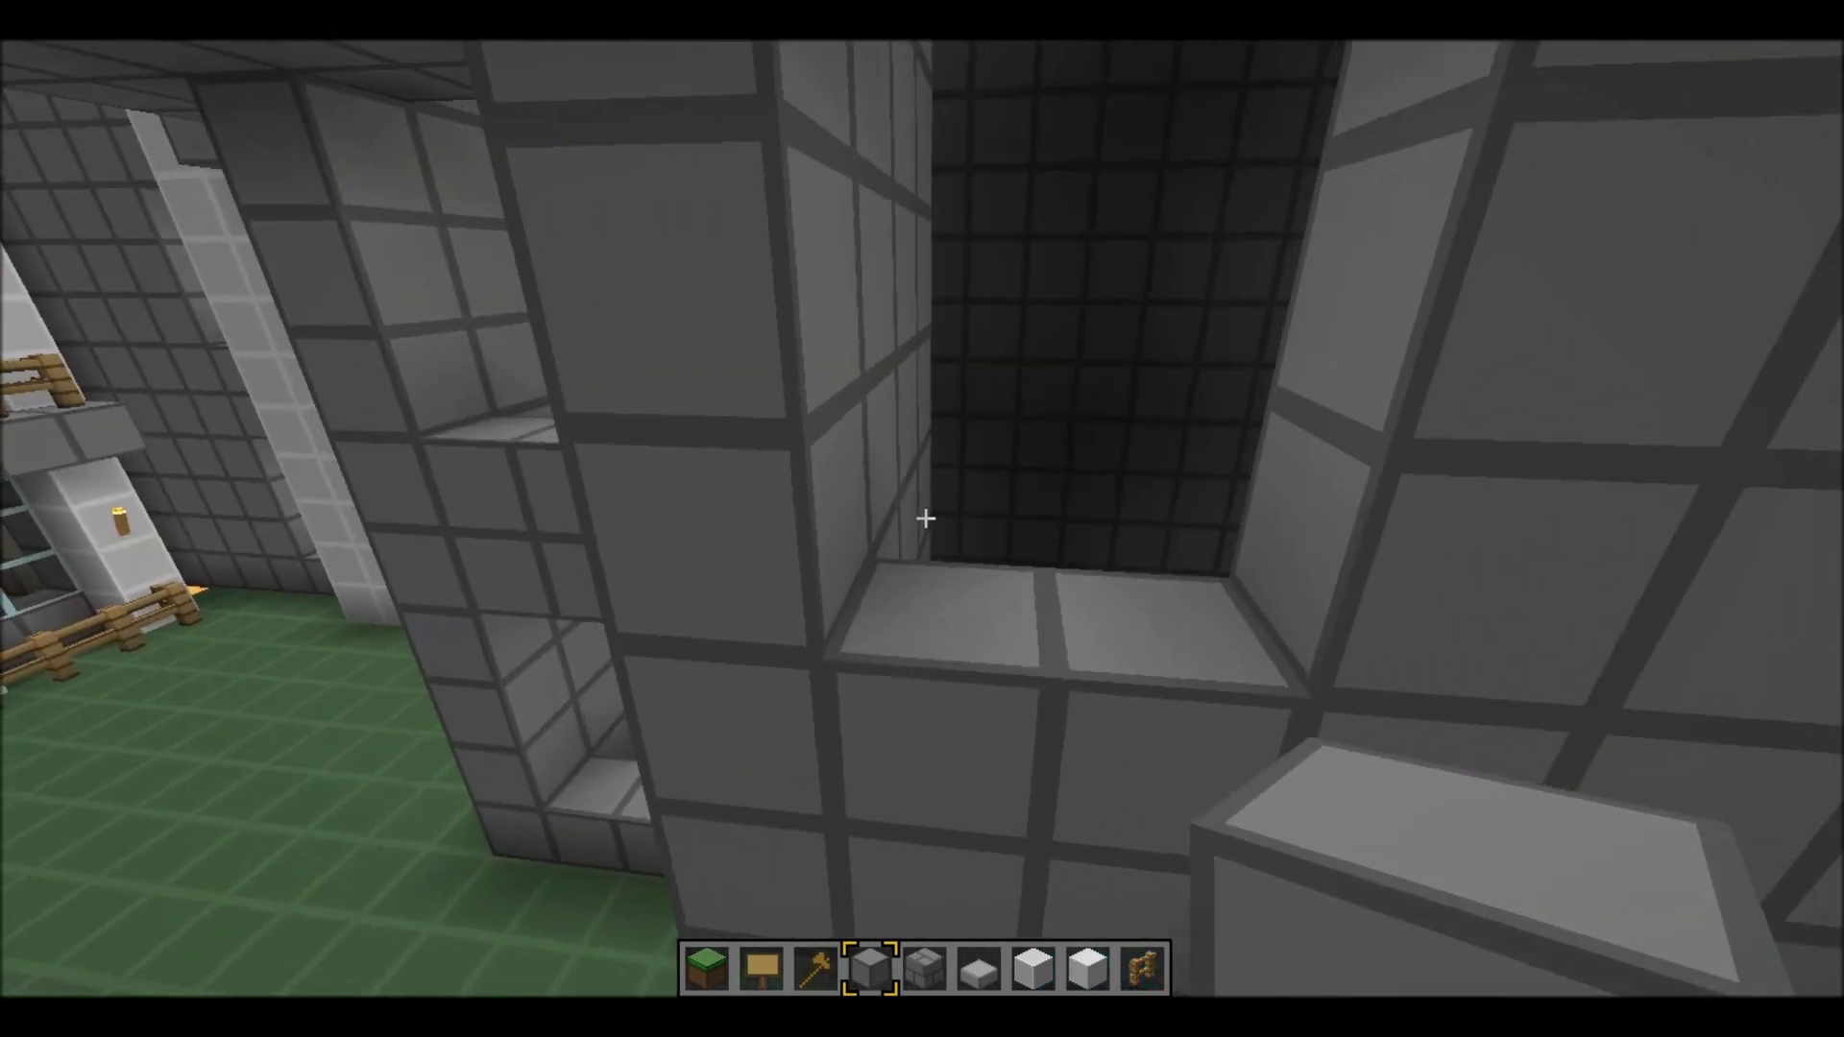
{"action": "key", "text": "s"}
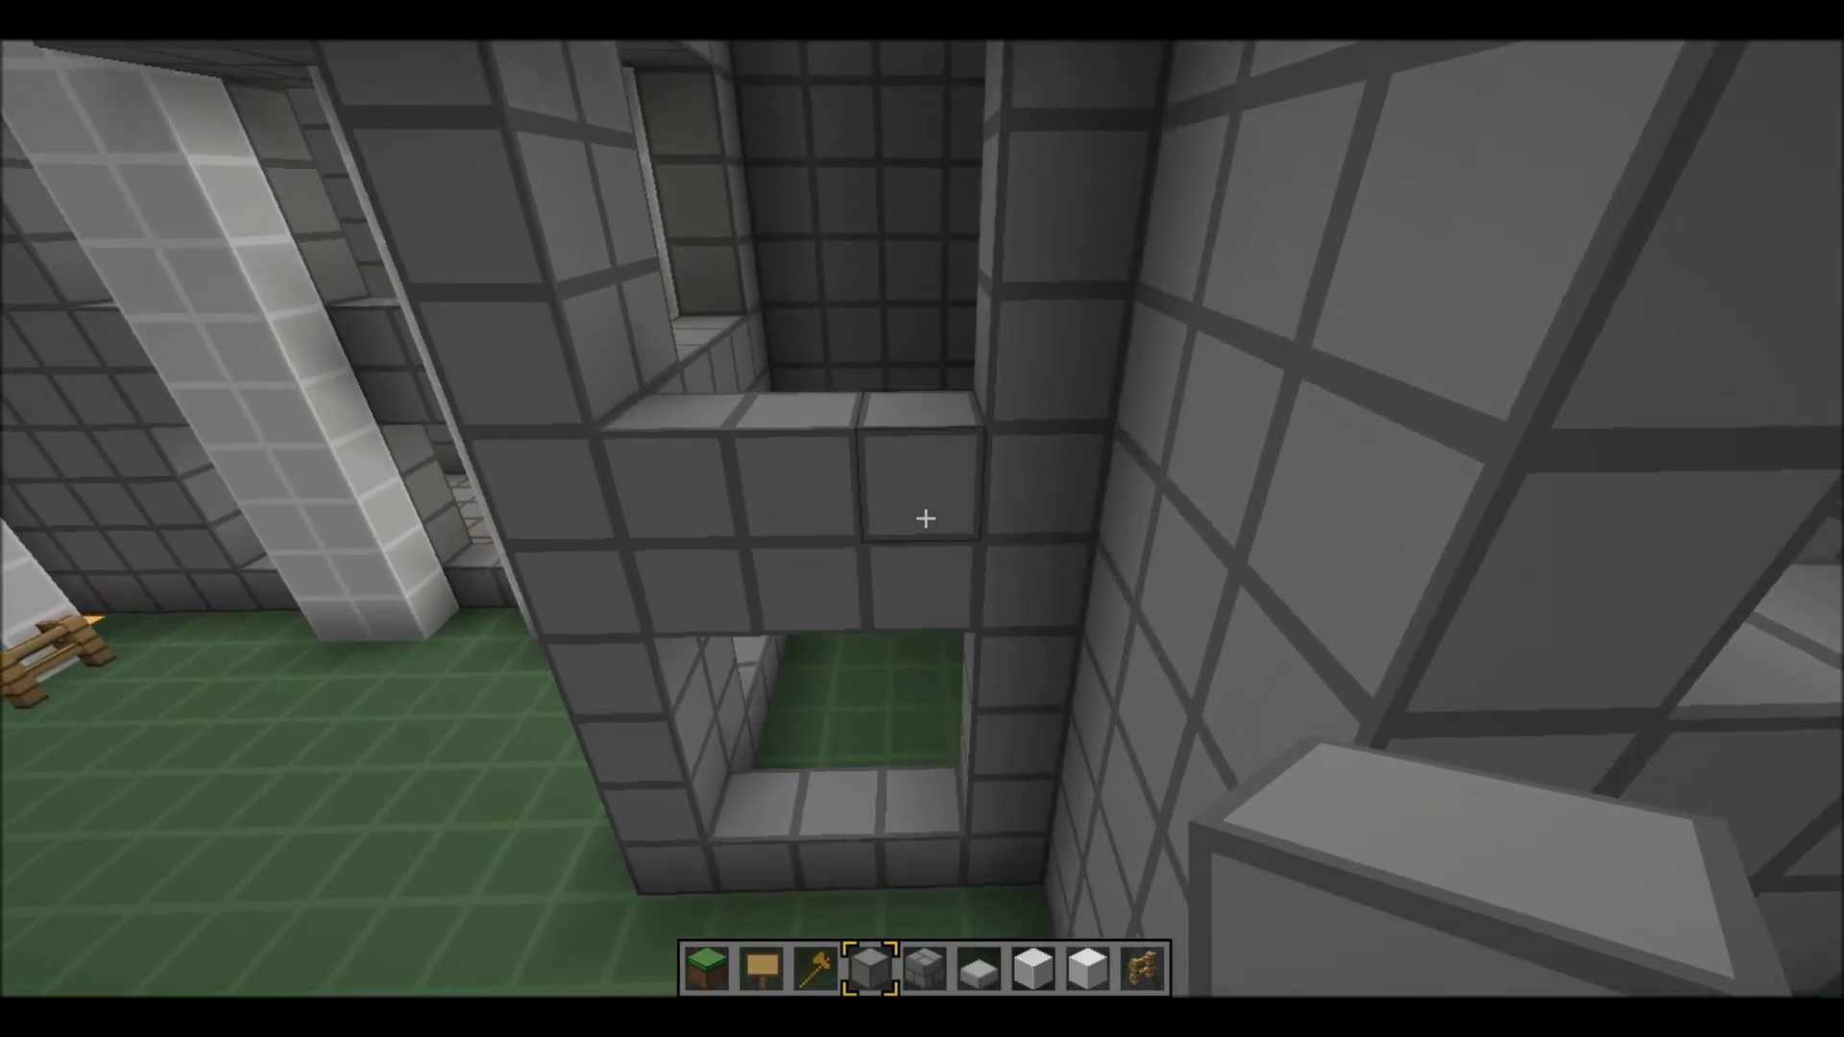
{"action": "key", "text": "w"}
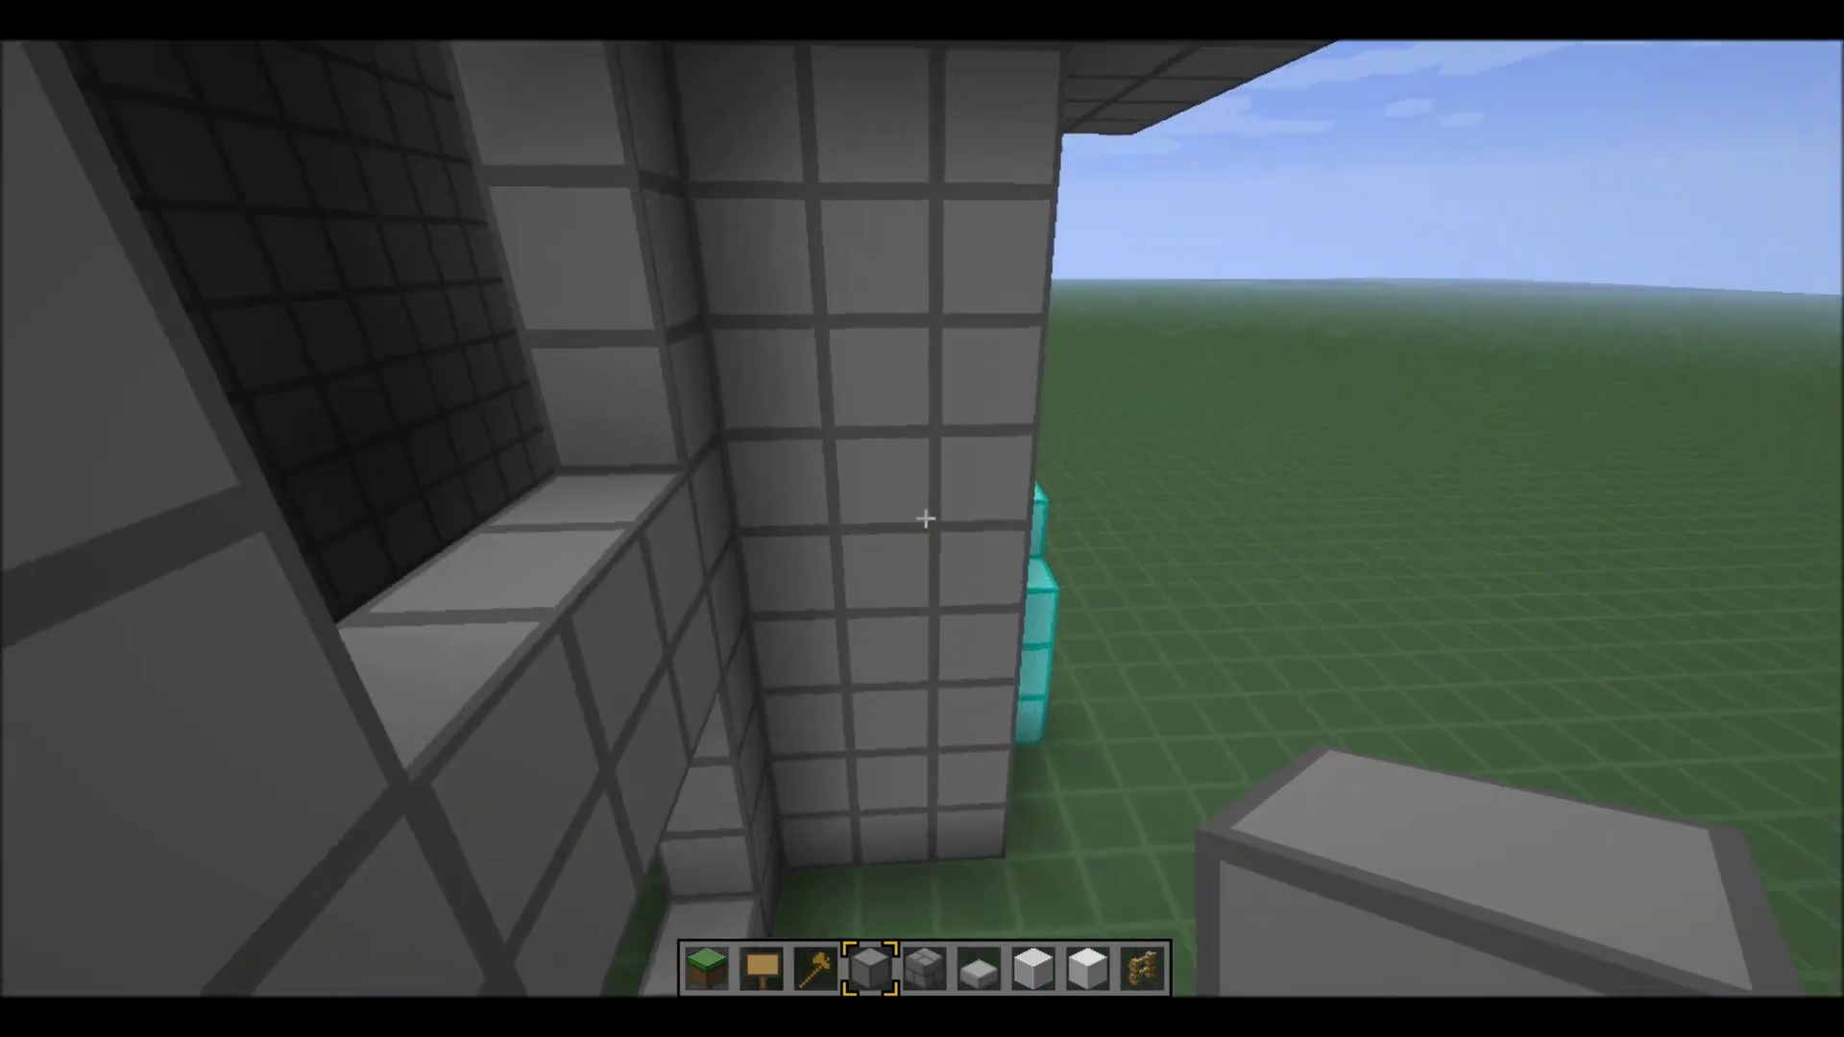
{"action": "key", "text": "w"}
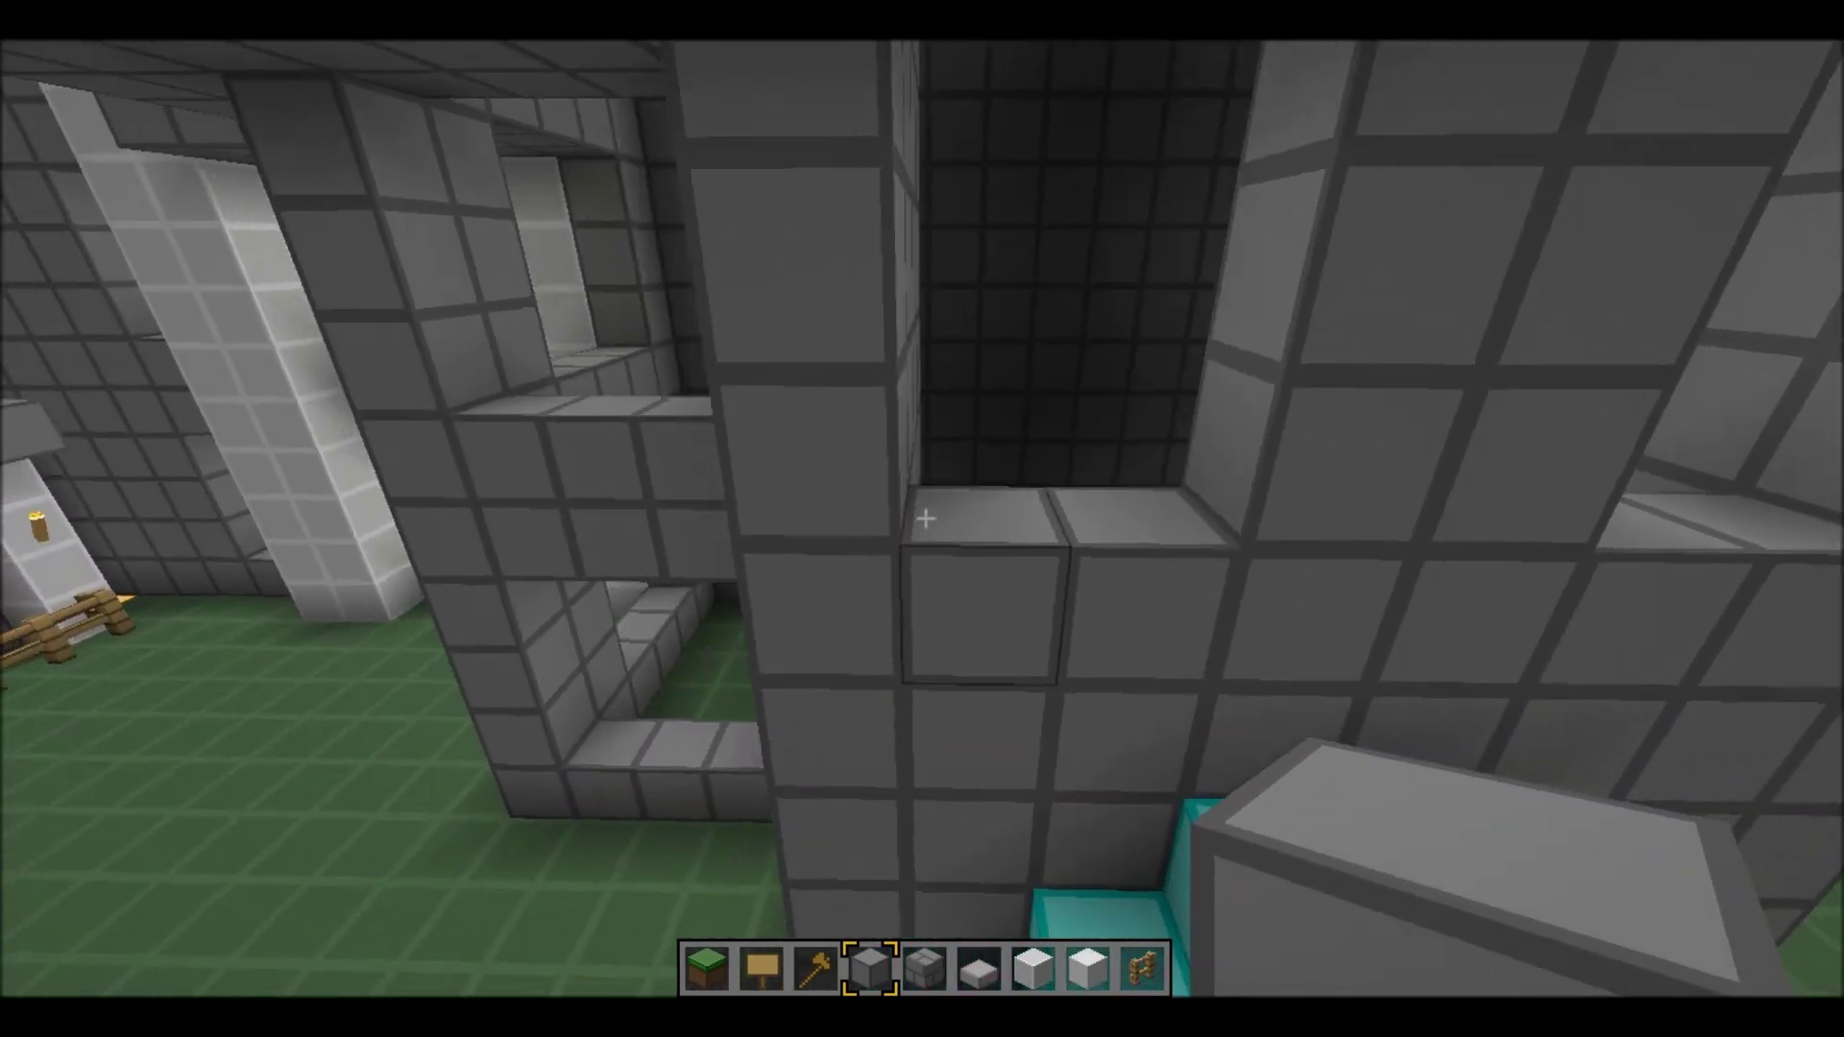
{"action": "key", "text": "w"}
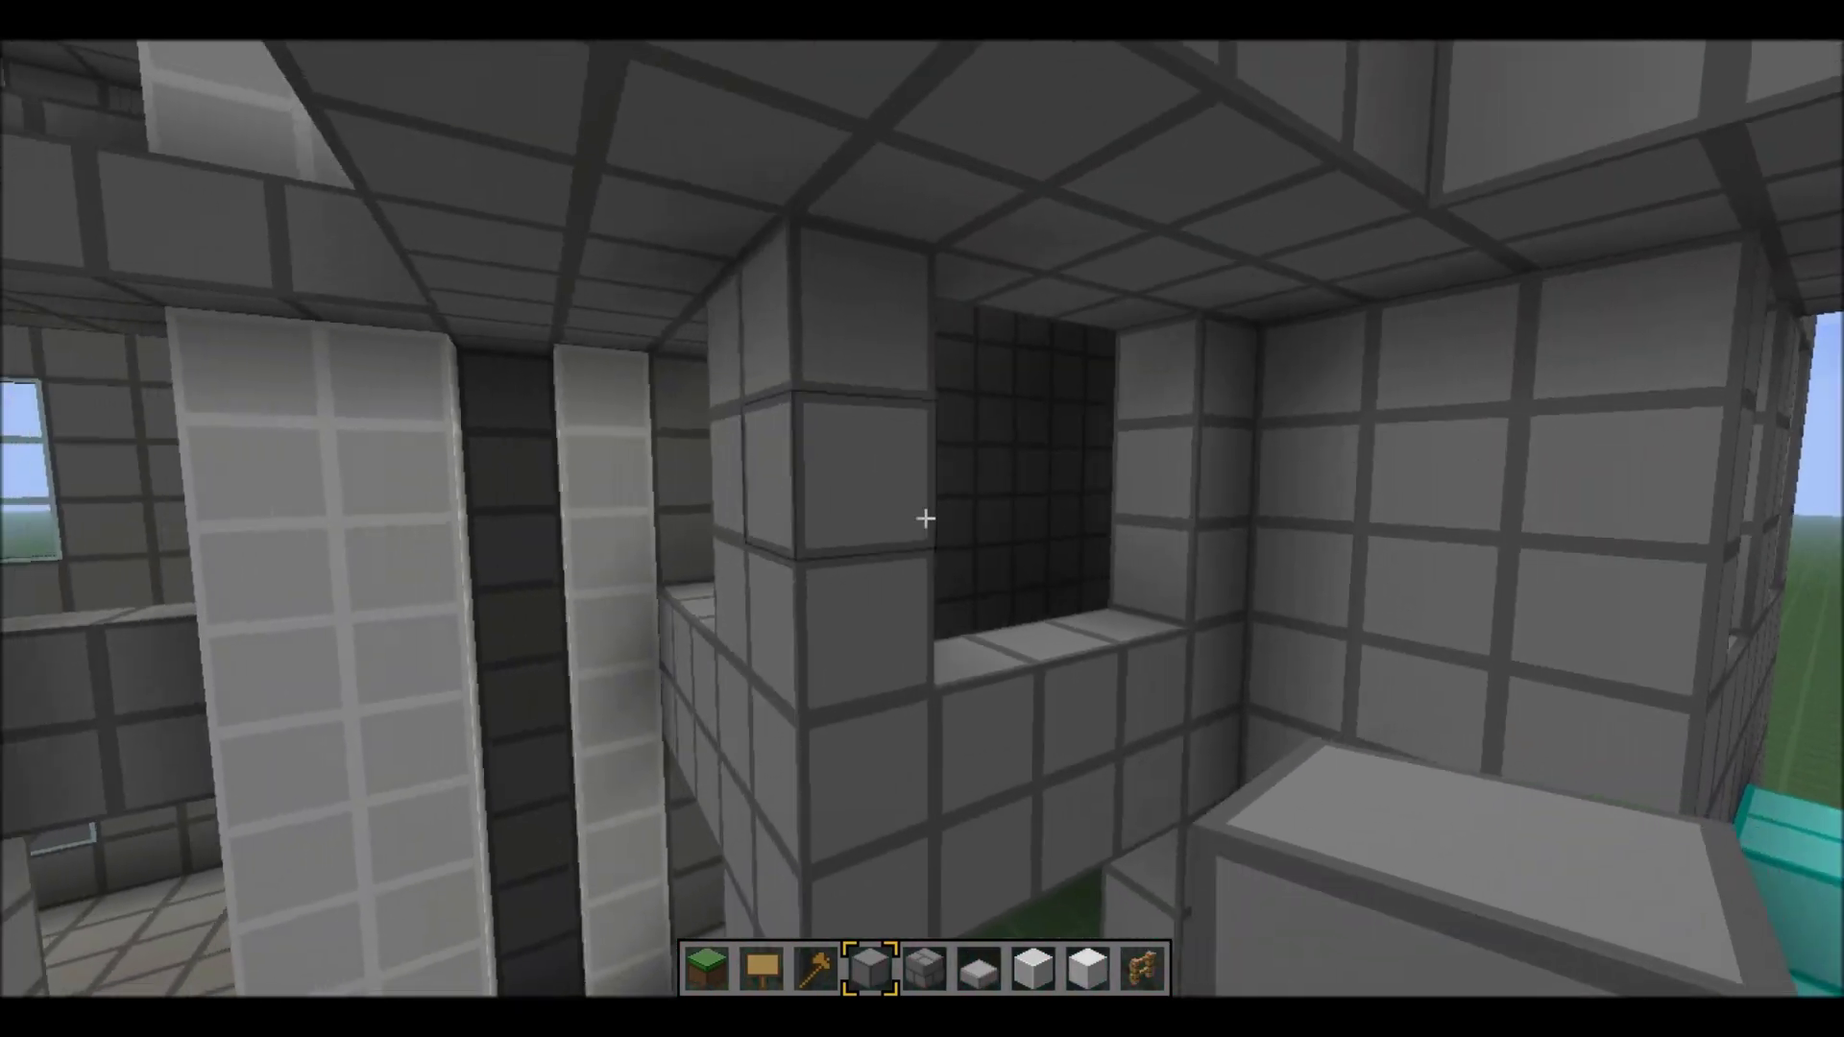
{"action": "key", "text": "w"}
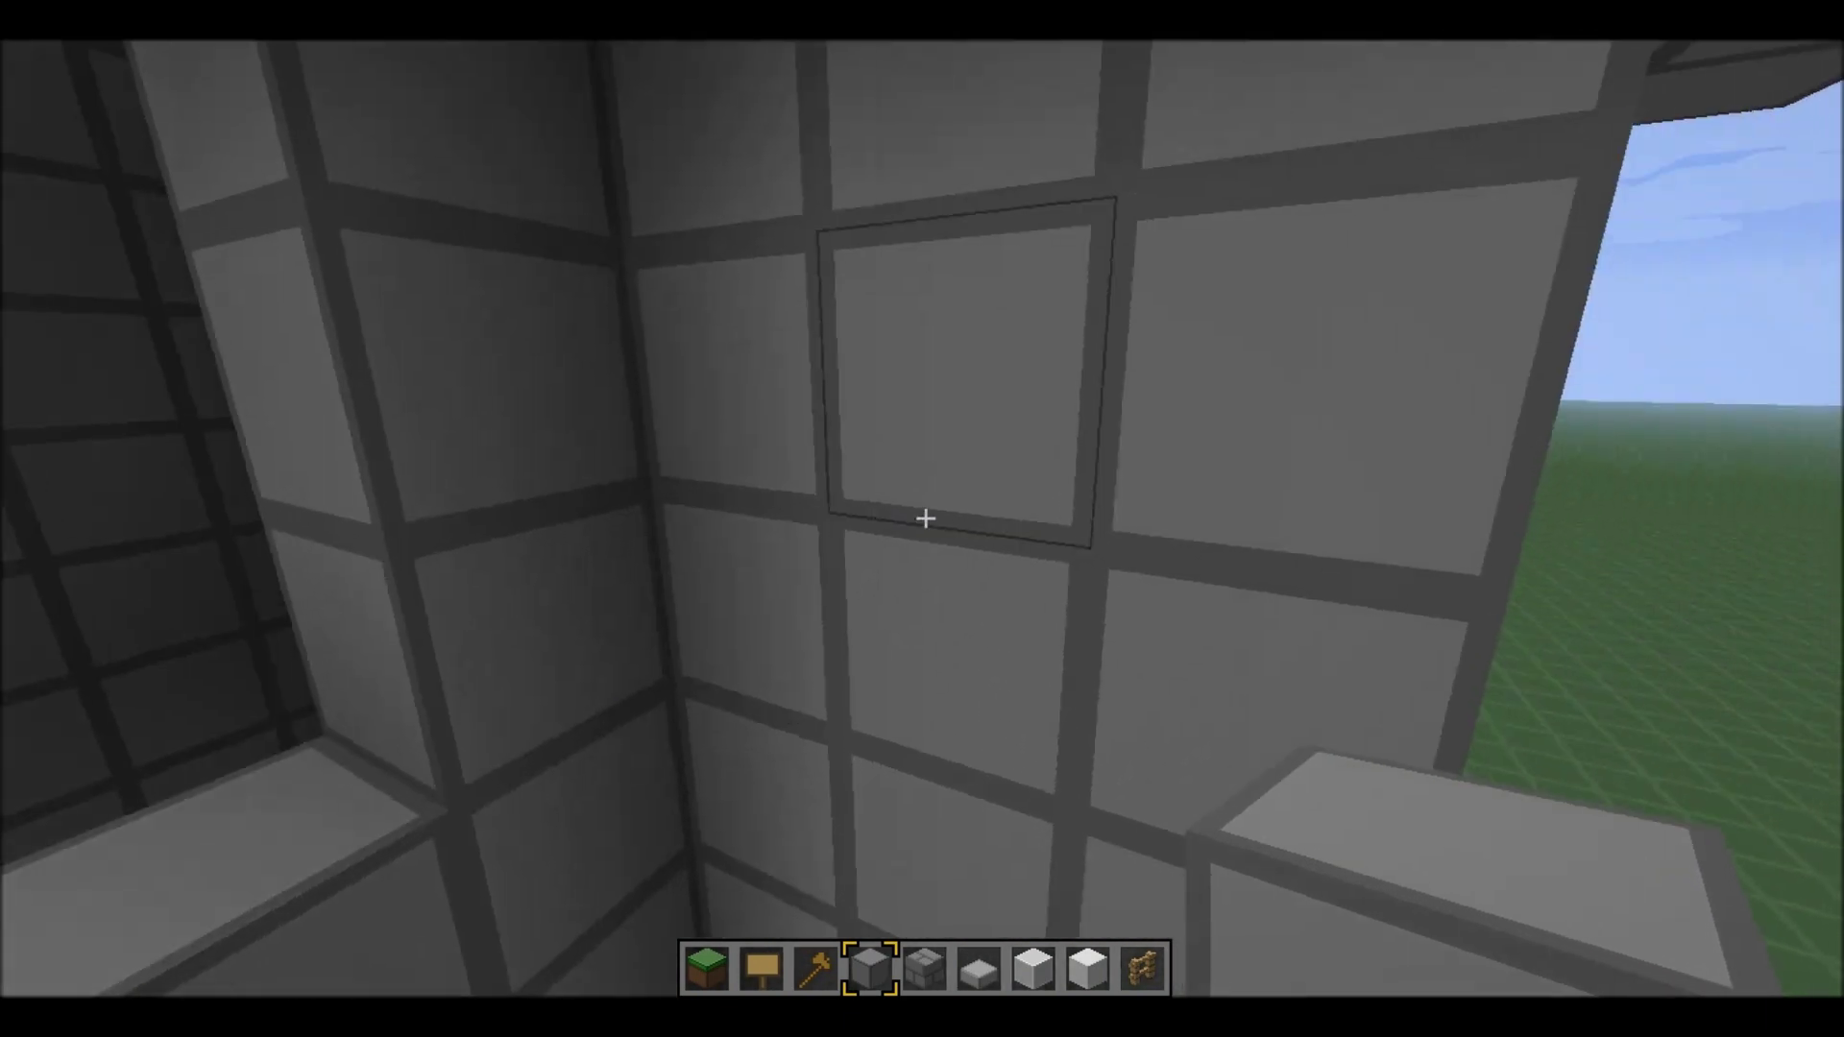
{"action": "key", "text": "s"}
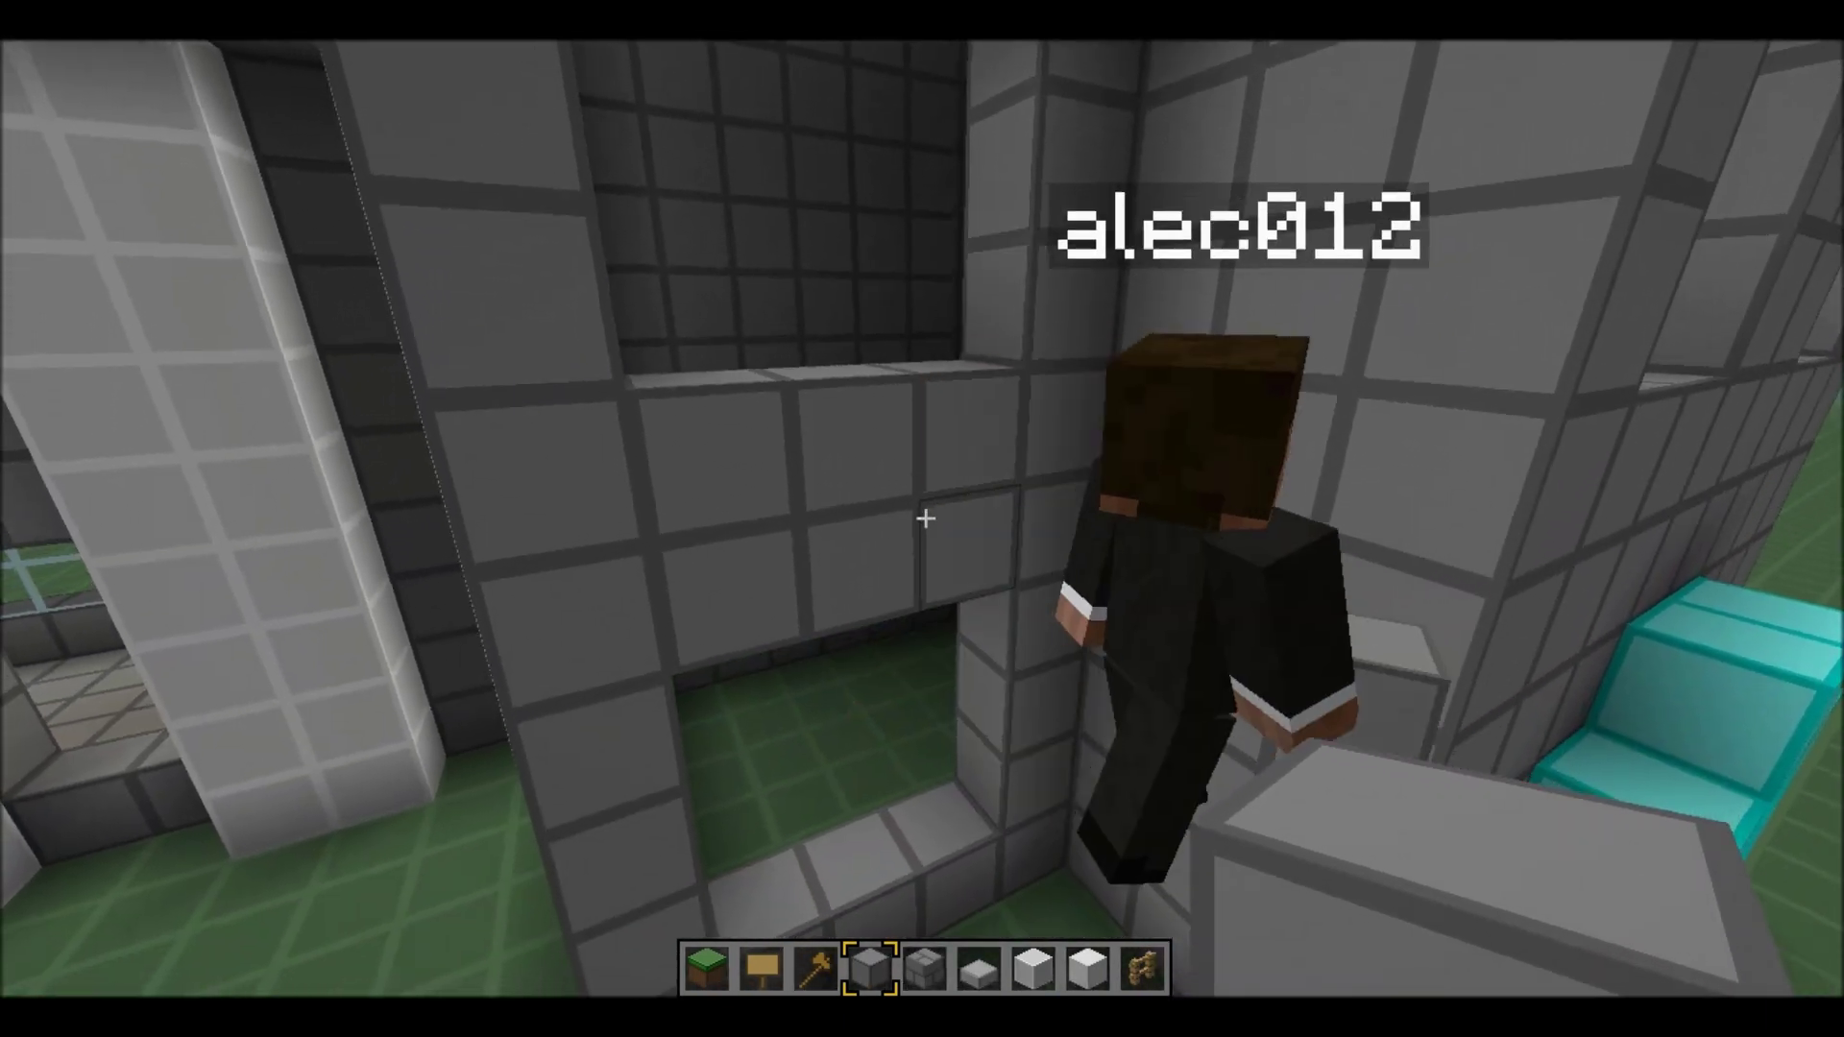
{"action": "key", "text": "w"}
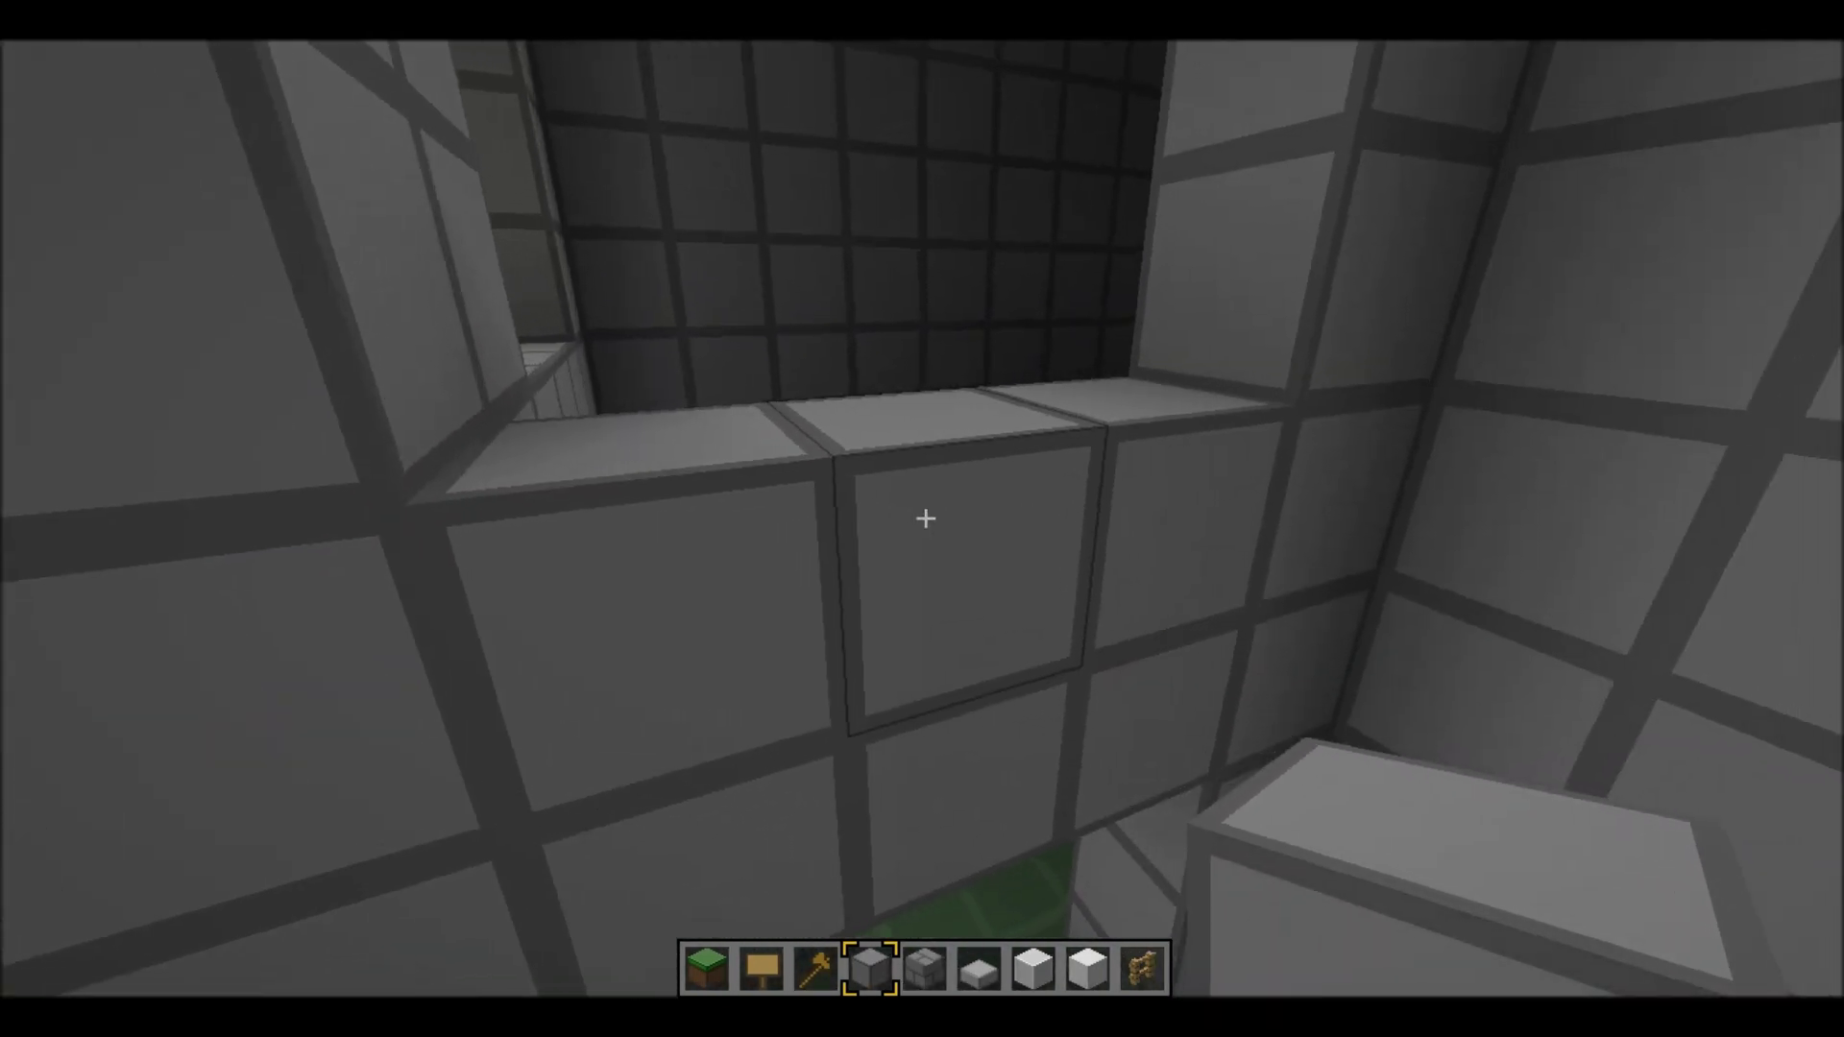
{"action": "key", "text": "w"}
{"action": "key", "text": "s"}
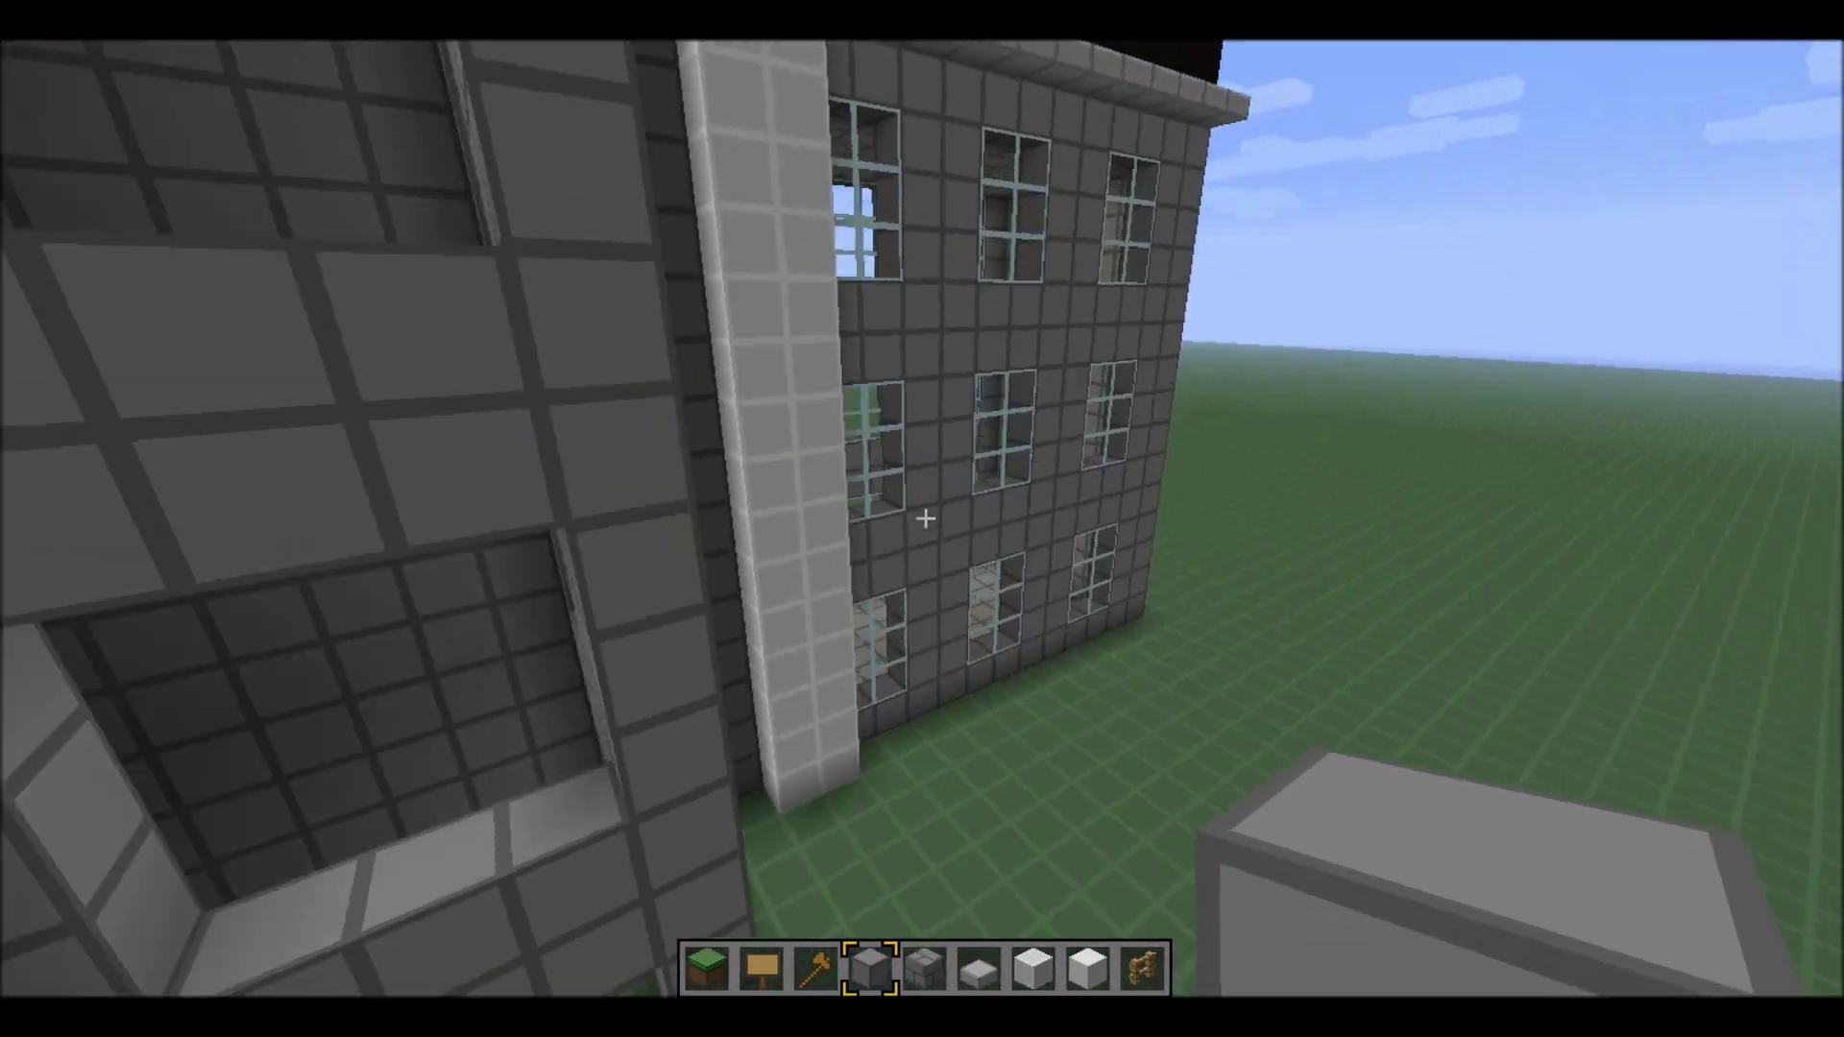
{"action": "key", "text": "s"}
{"action": "key", "text": "w"}
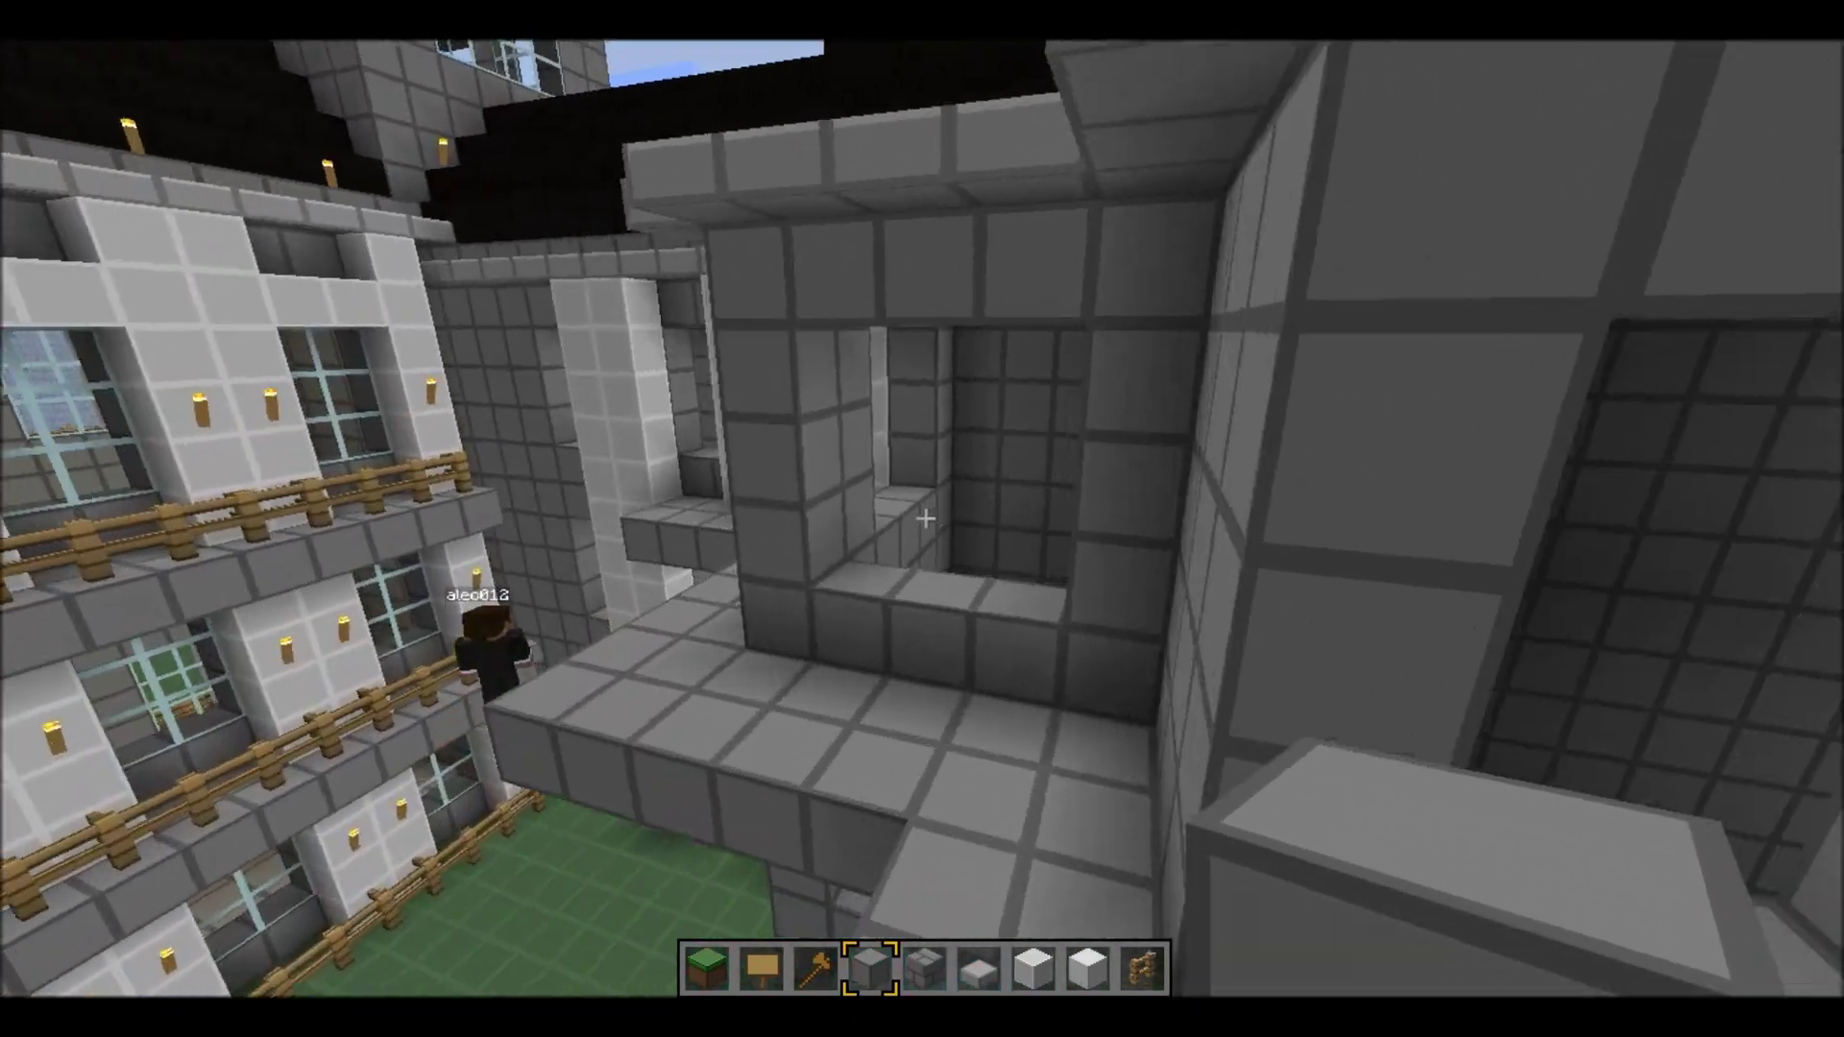
{"action": "key", "text": "s"}
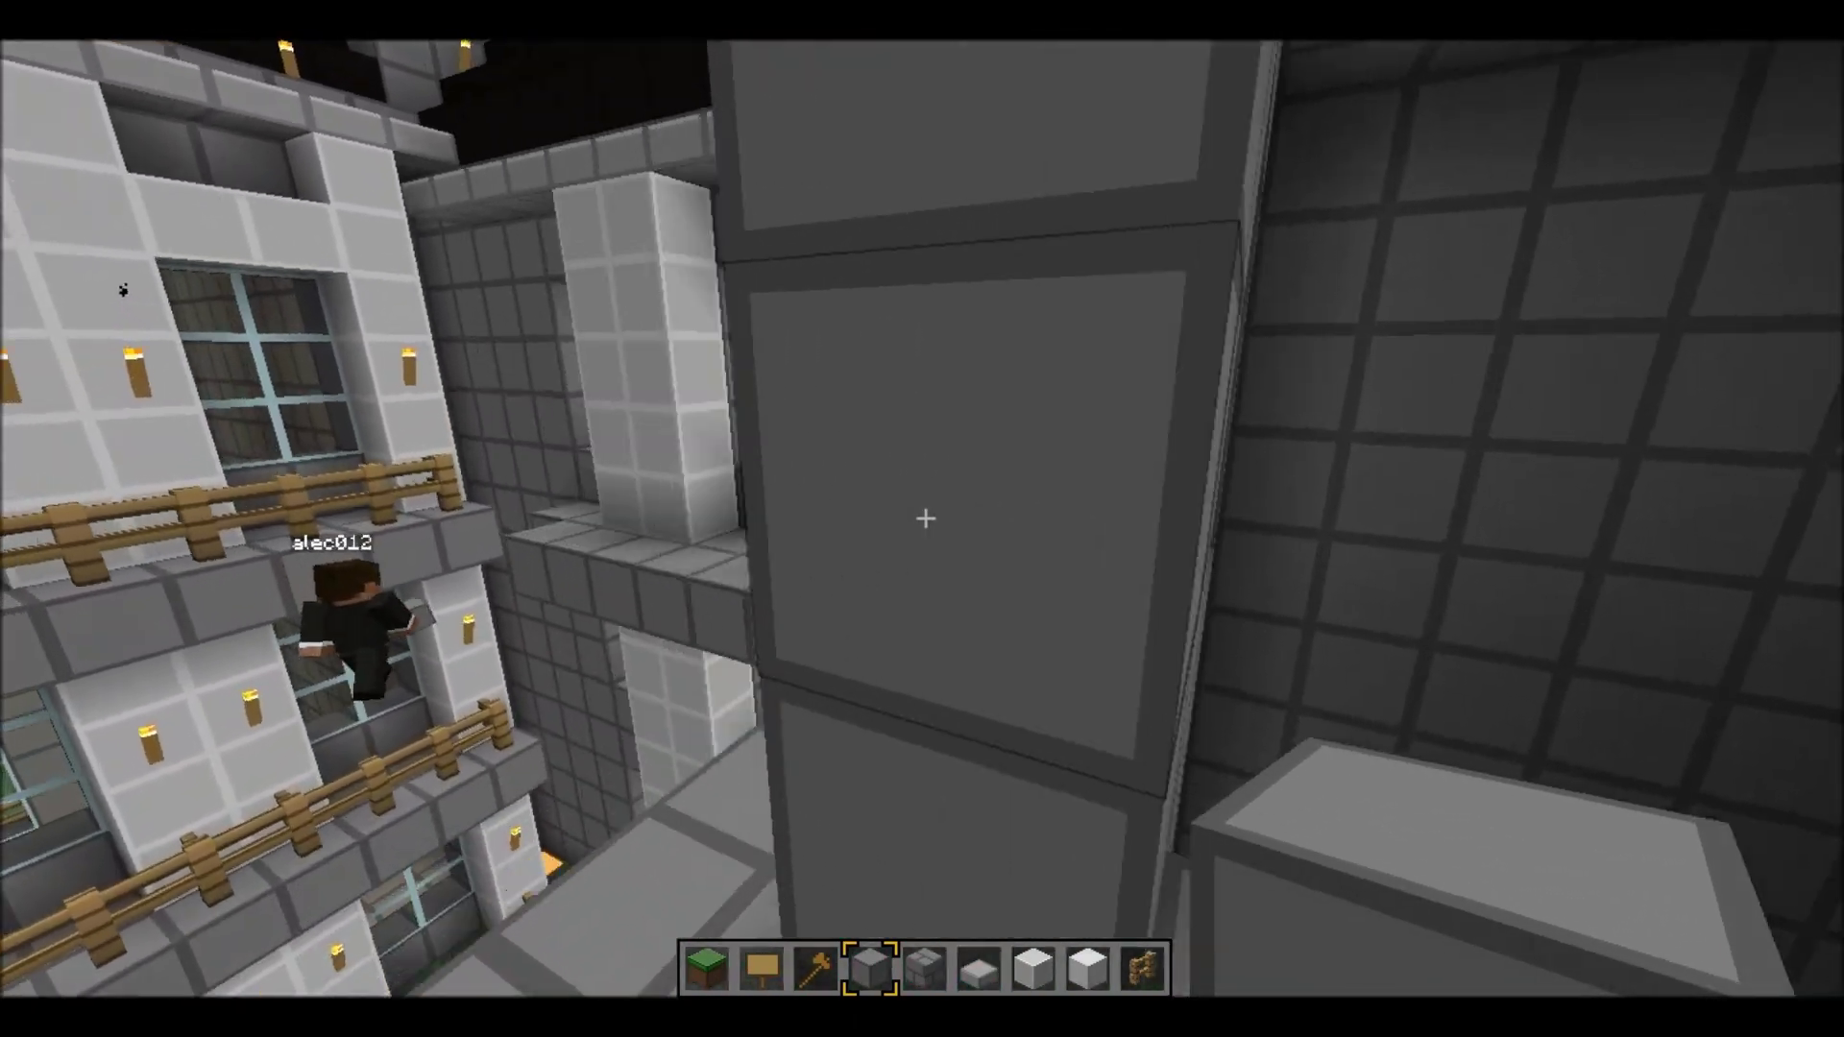
{"action": "key", "text": "w"}
{"action": "key", "text": "s"}
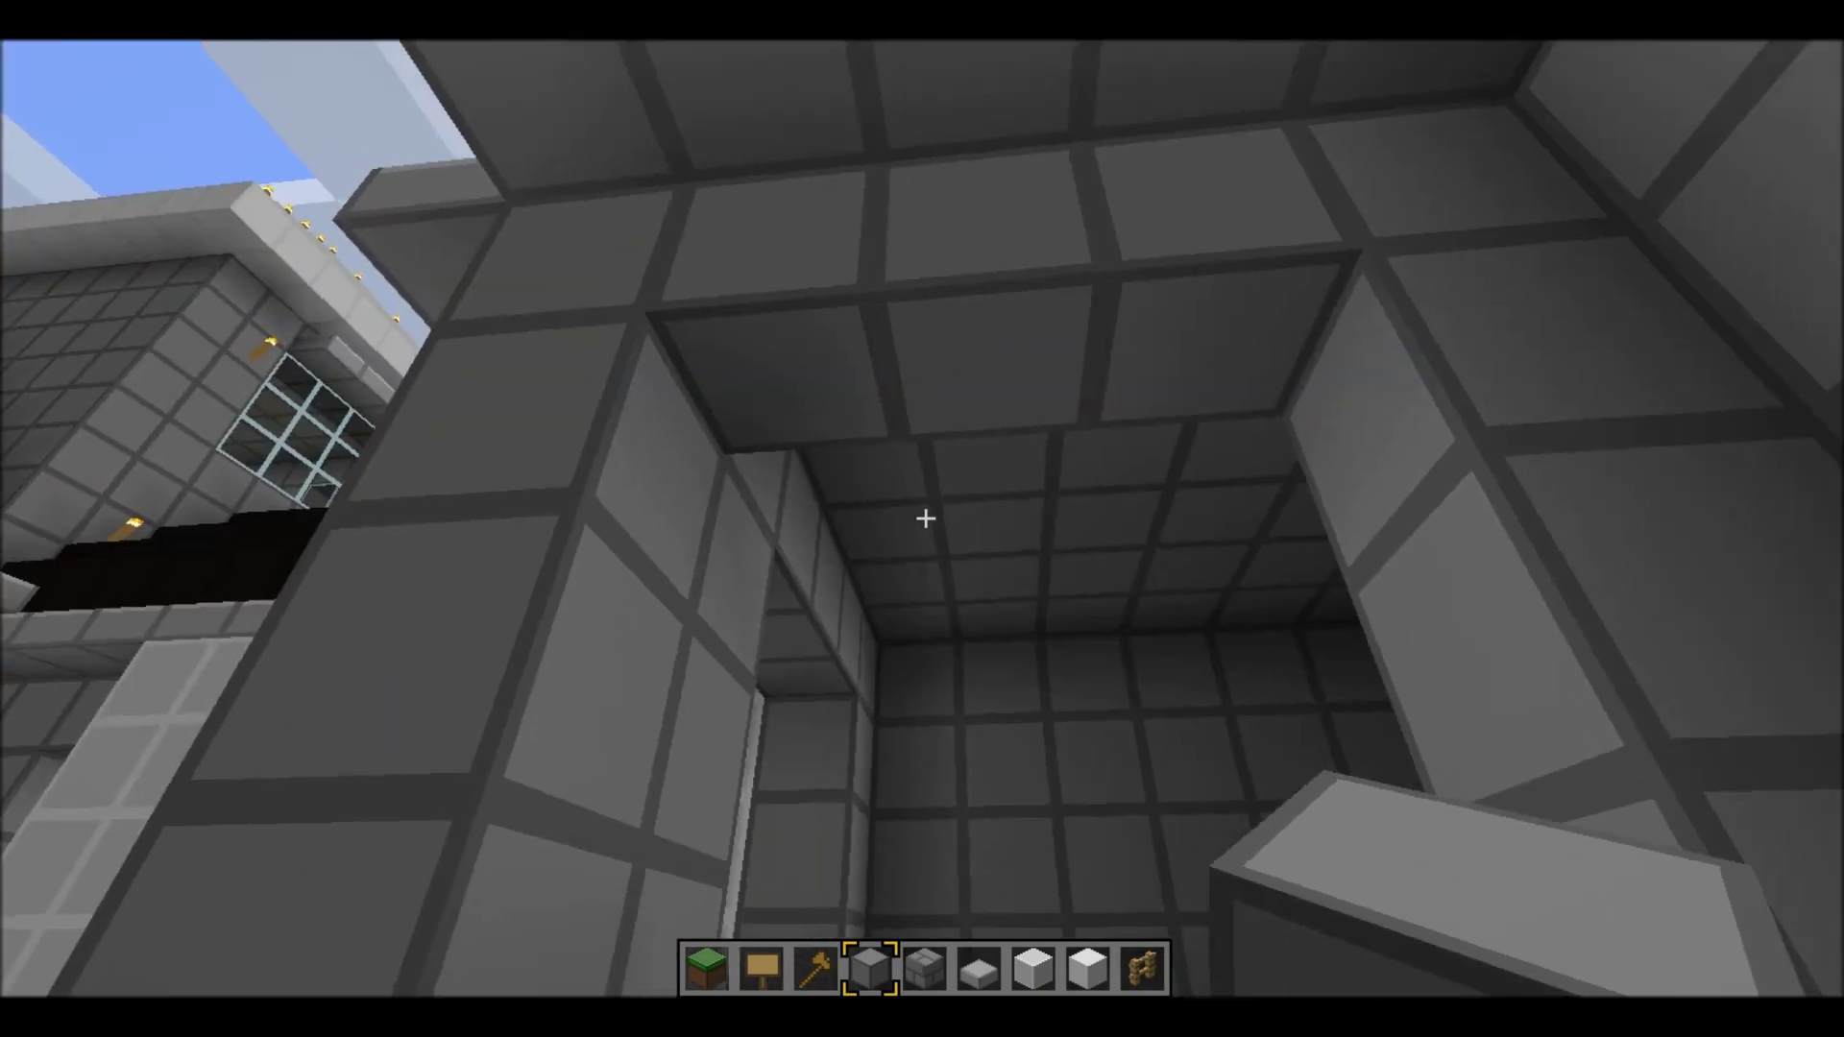
{"action": "key", "text": "s"}
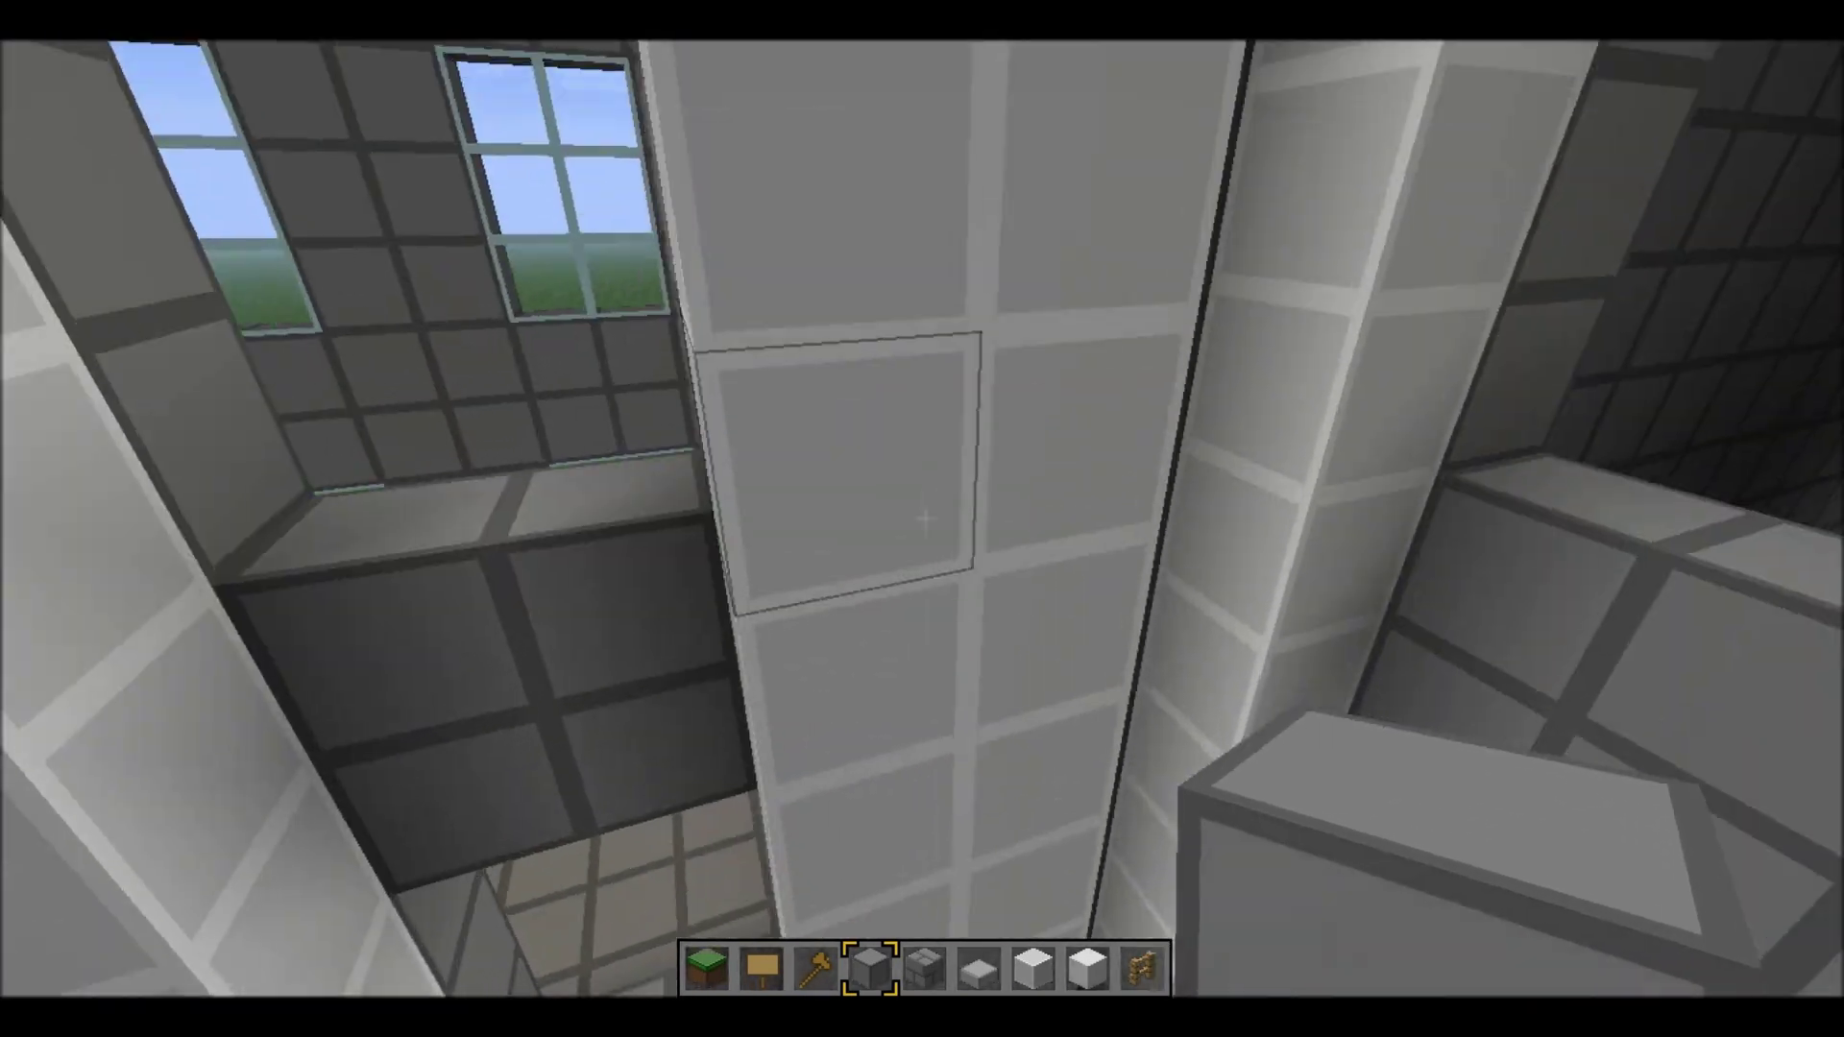
{"action": "key", "text": "w"}
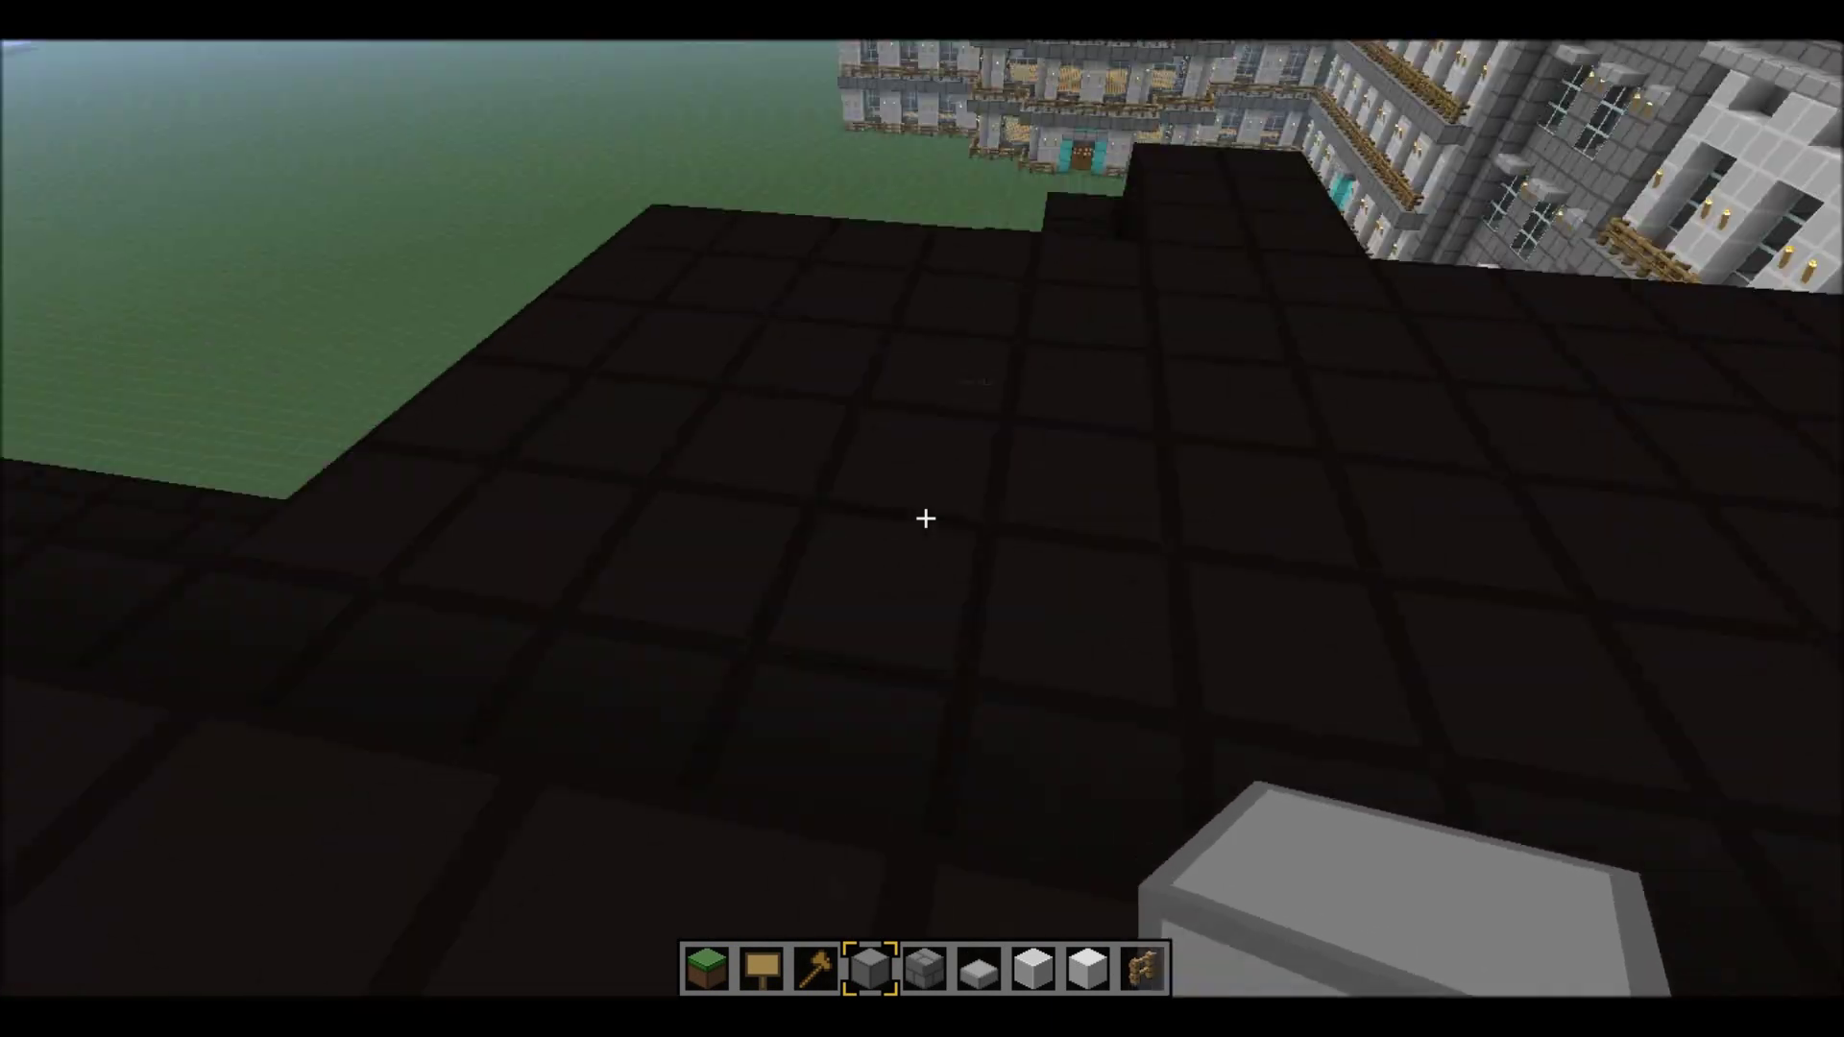
{"action": "key", "text": "w"}
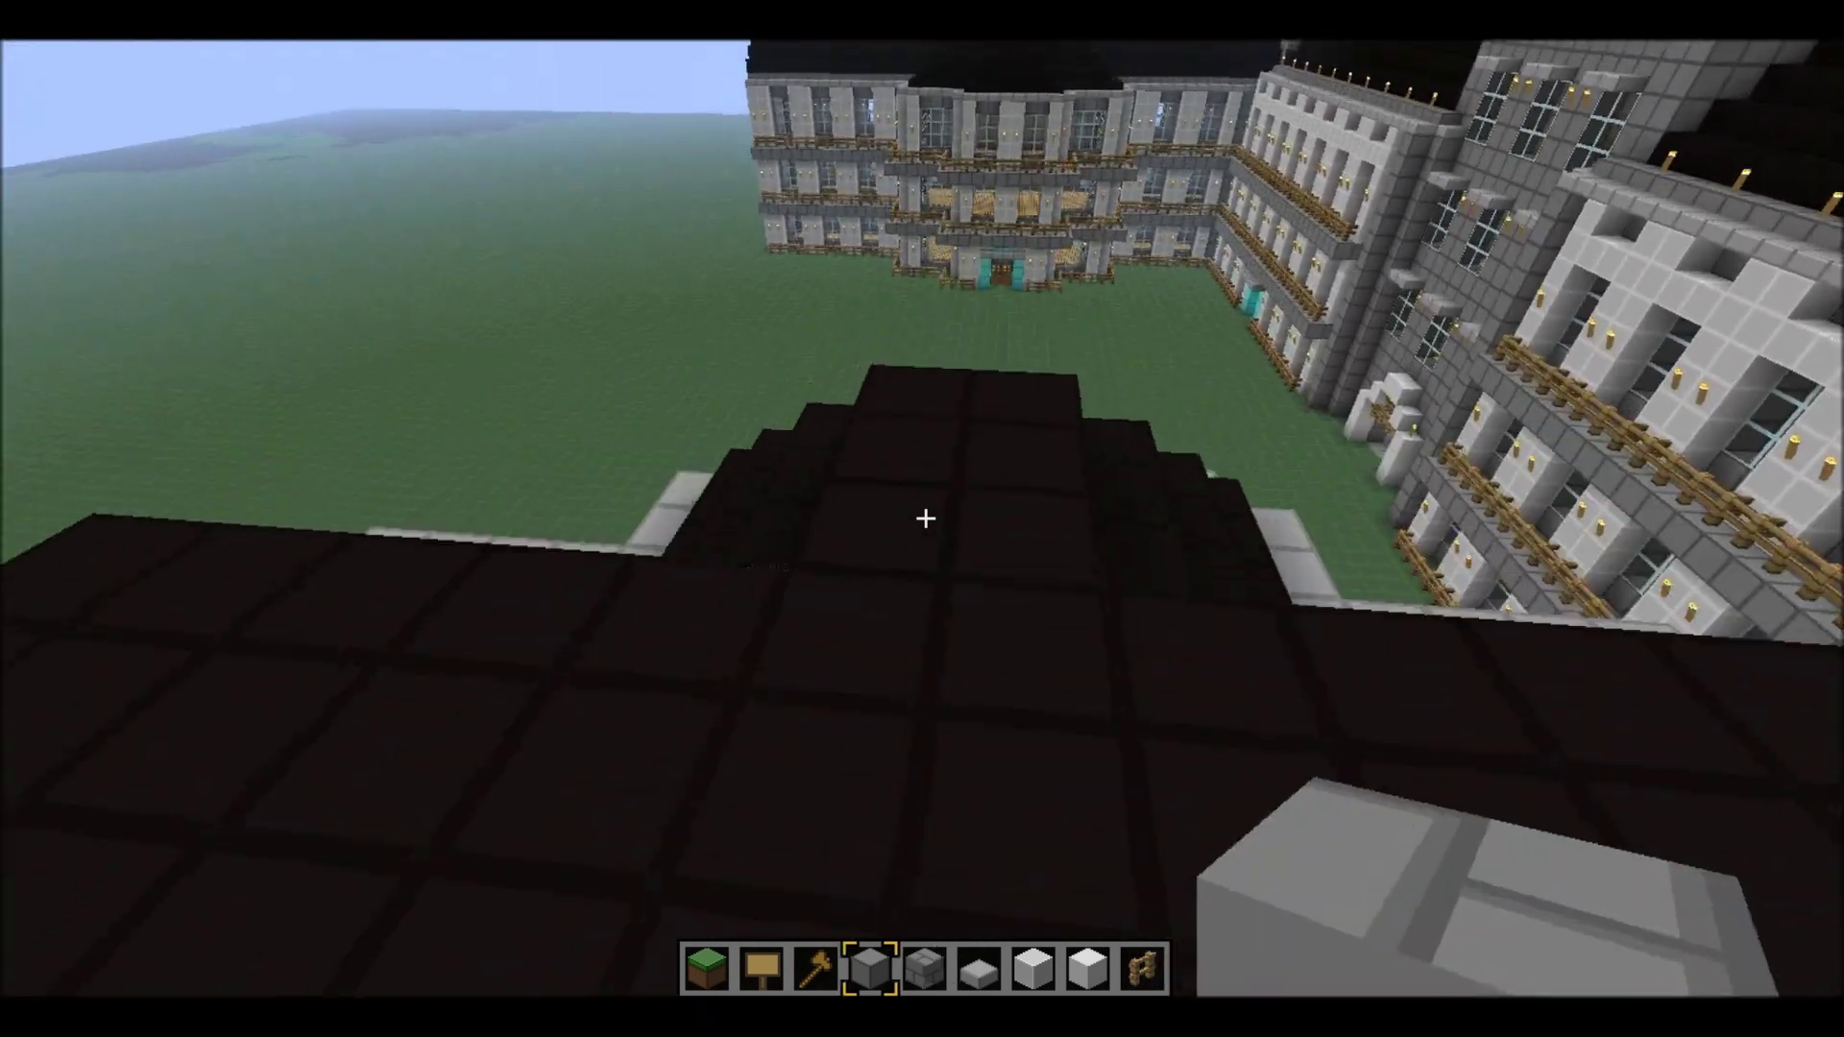
{"action": "scroll", "coordinate": [925, 517], "scroll_direction": "down", "scroll_amount": 1}
{"action": "key", "text": "w"}
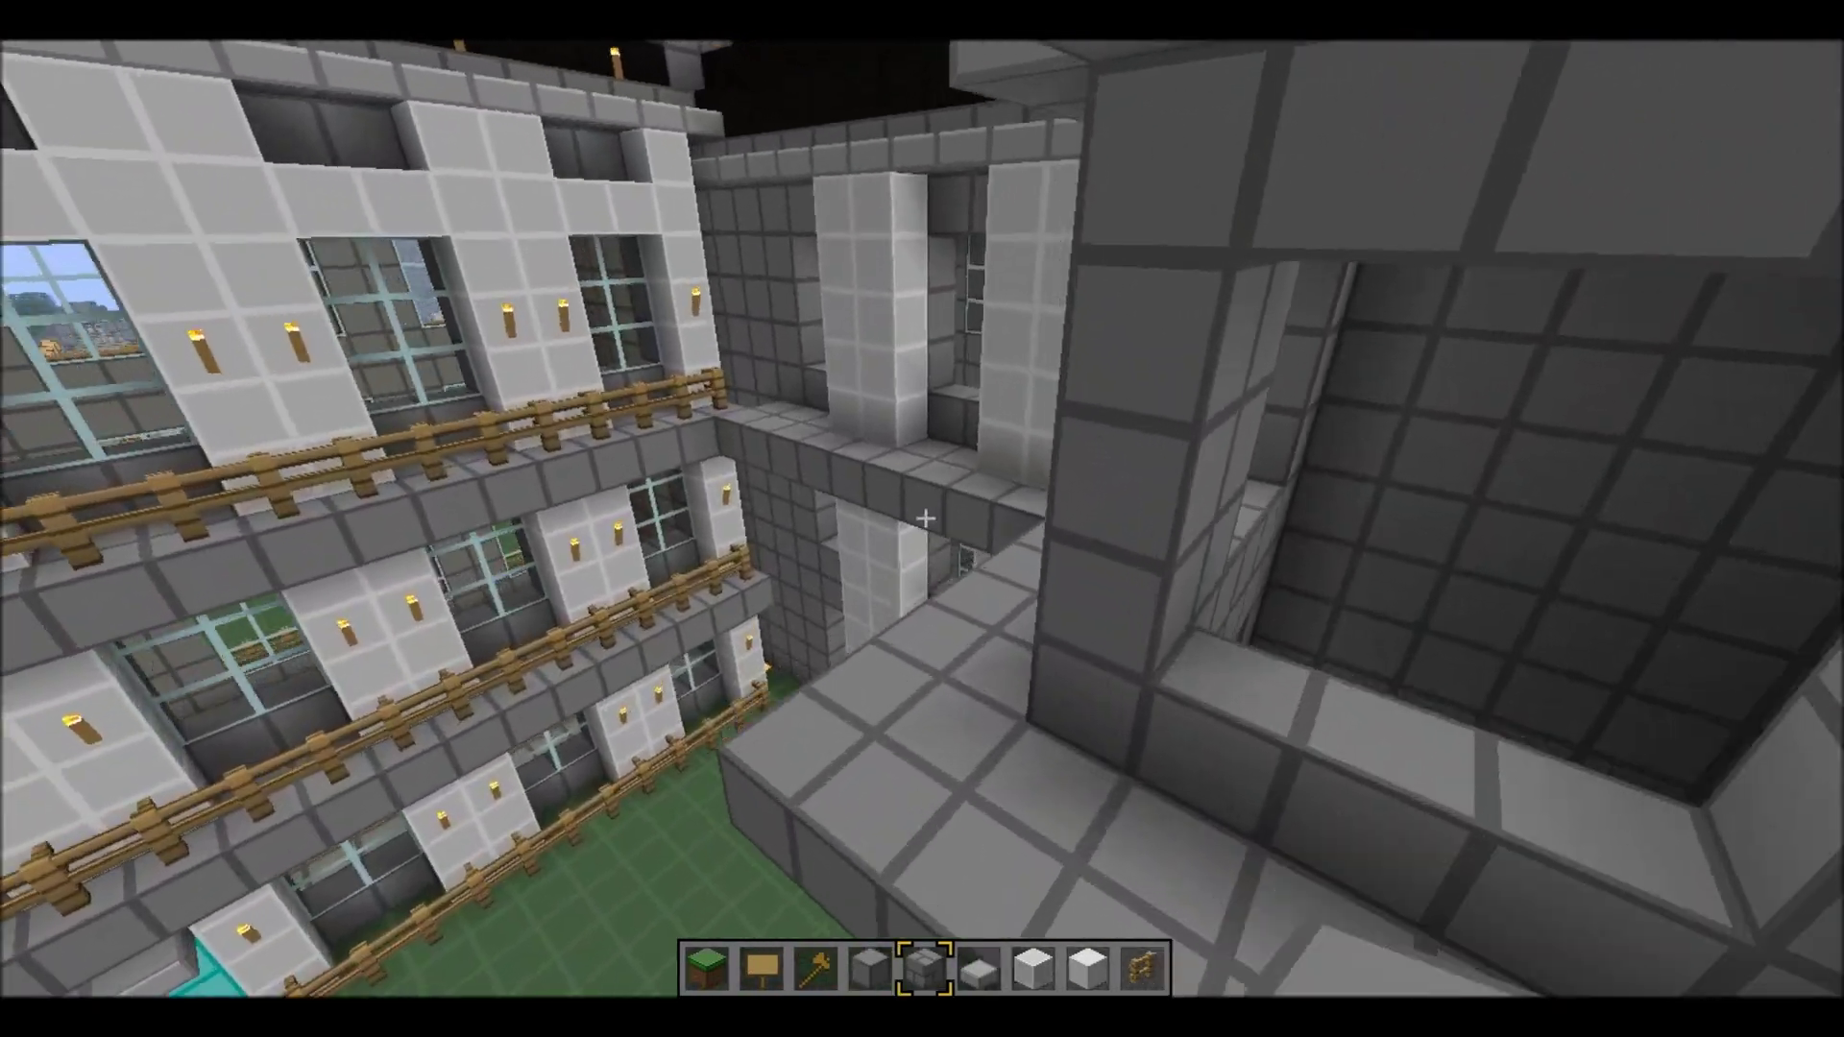
{"action": "key", "text": "w"}
{"action": "scroll", "coordinate": [925, 517], "scroll_direction": "down", "scroll_amount": 2}
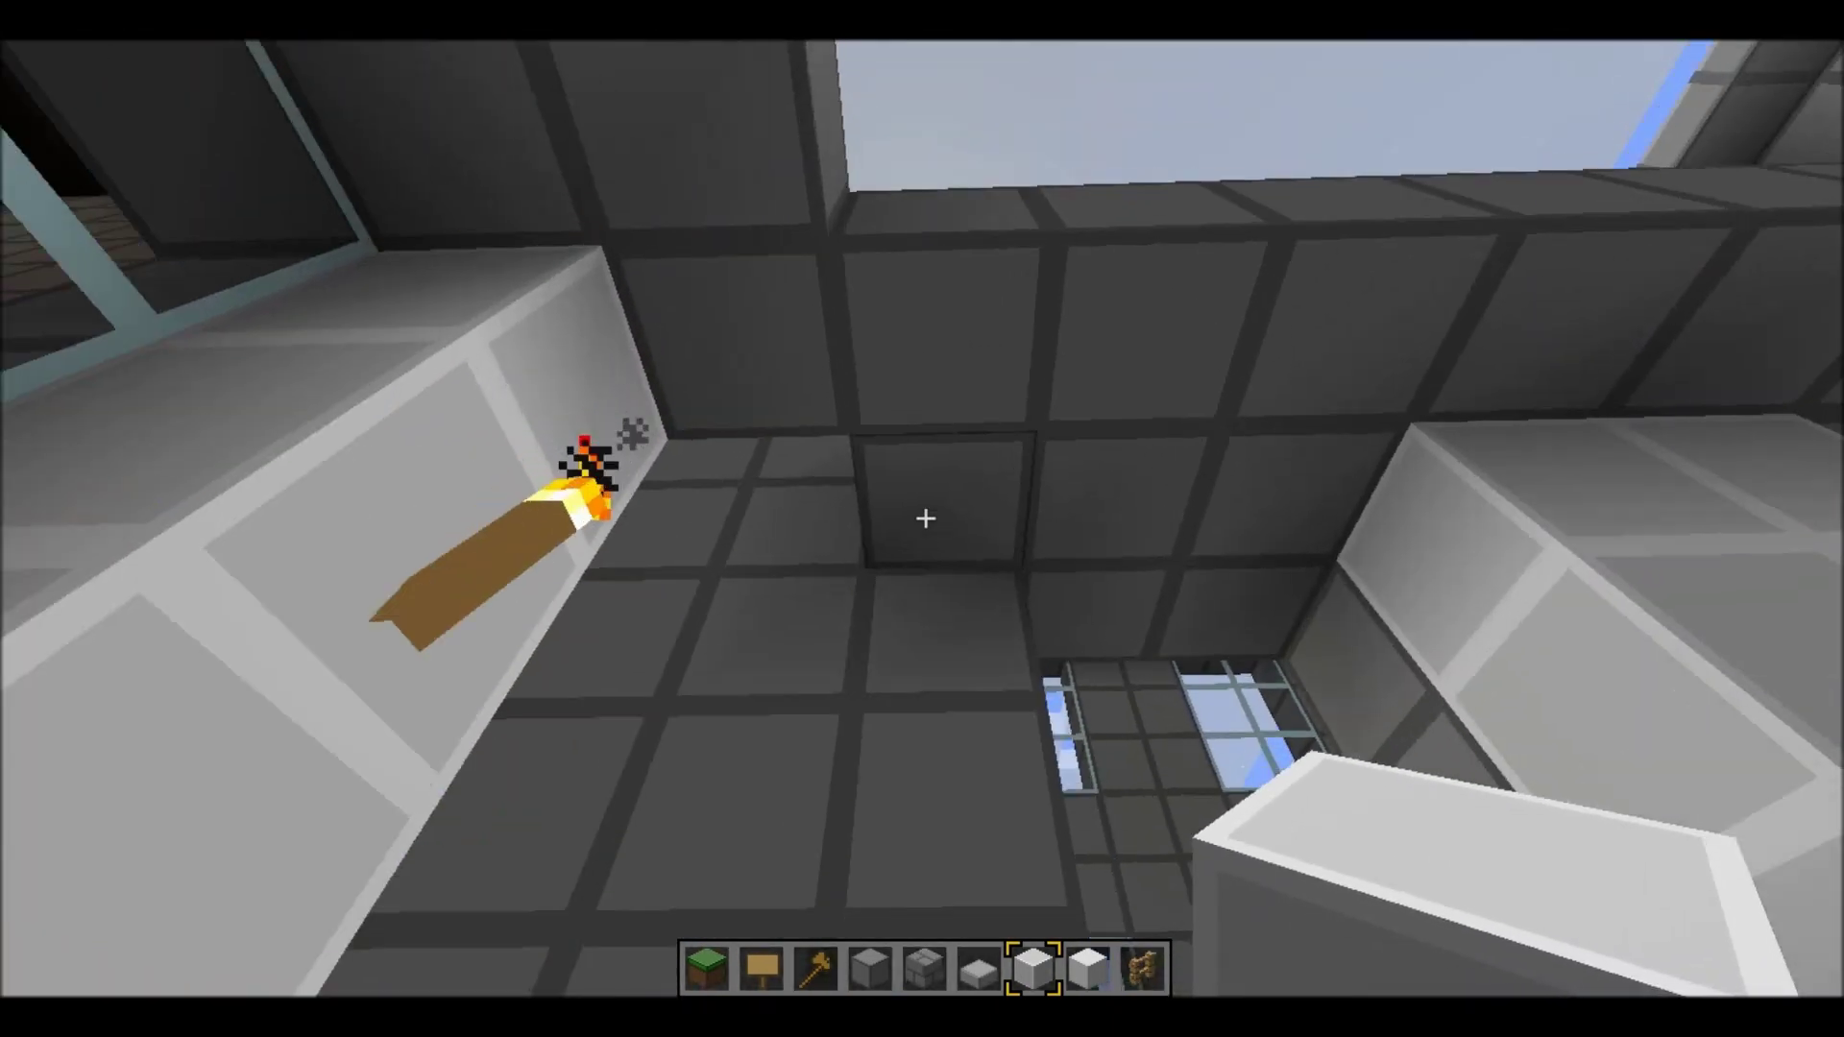
{"action": "key", "text": "w"}
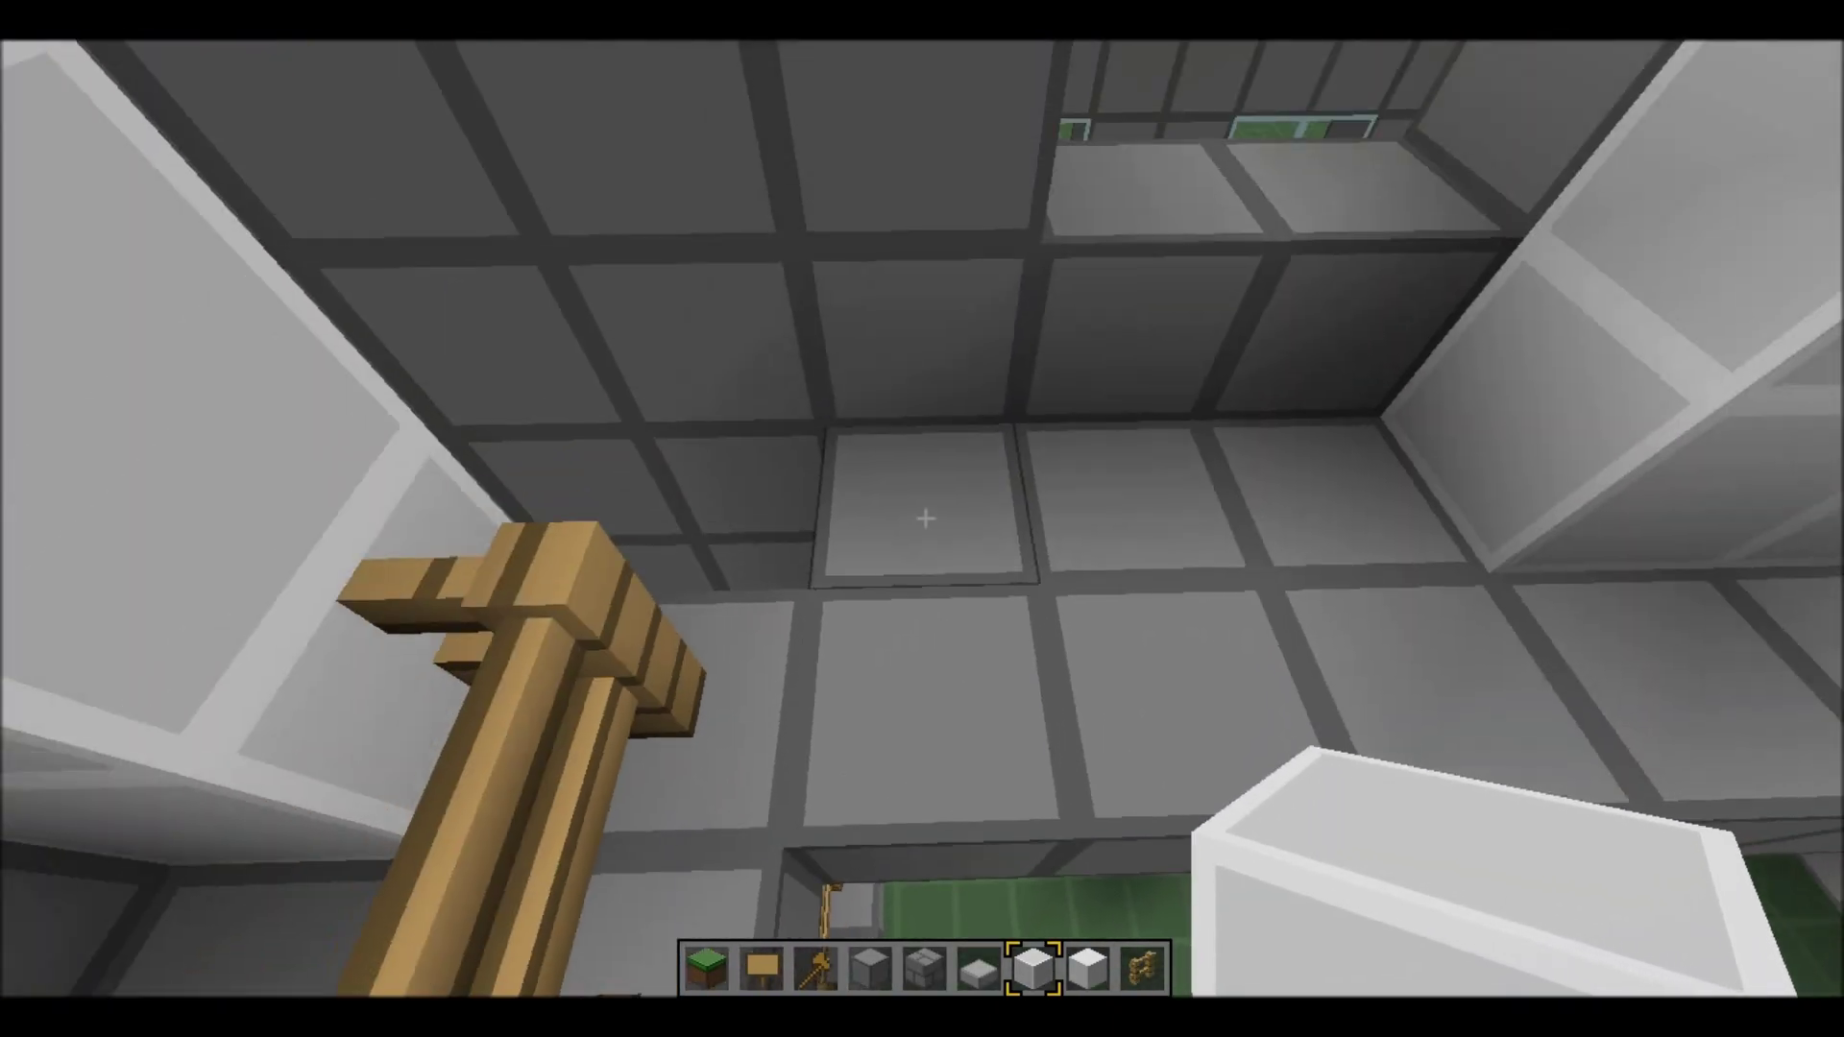
{"action": "key", "text": "w"}
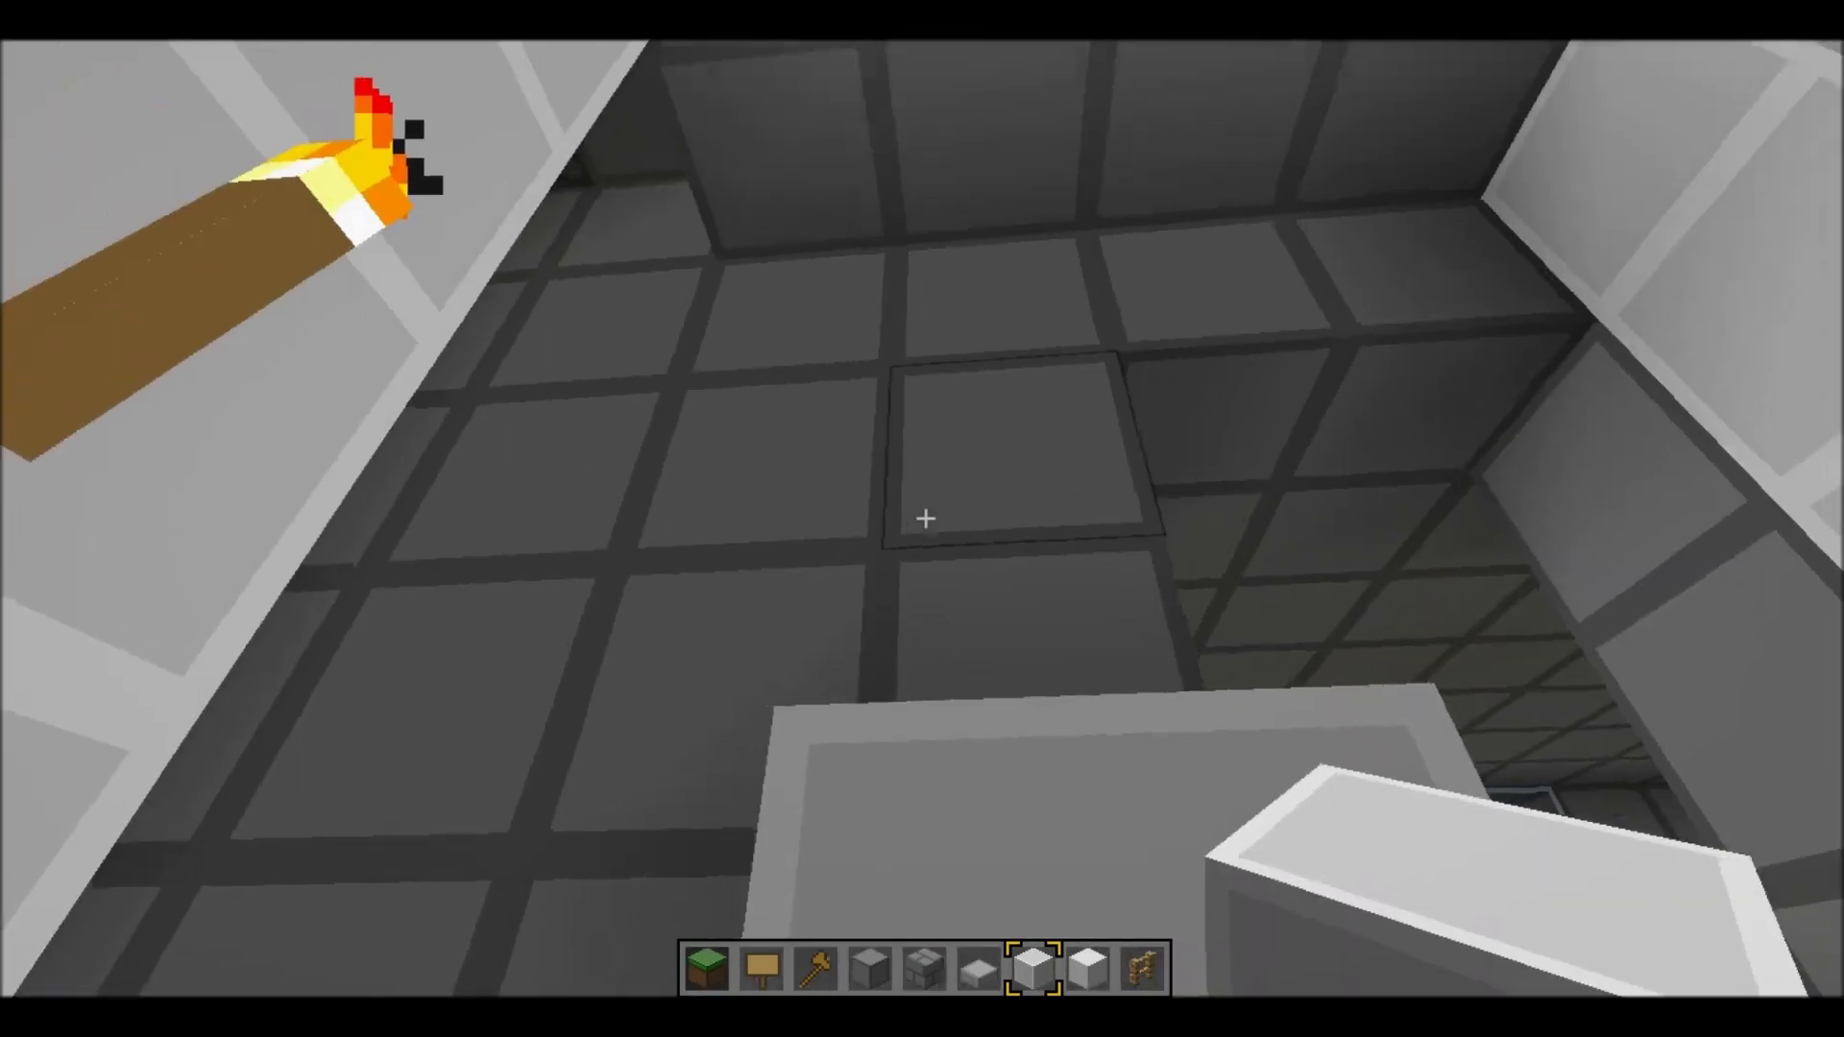
{"action": "key", "text": "w"}
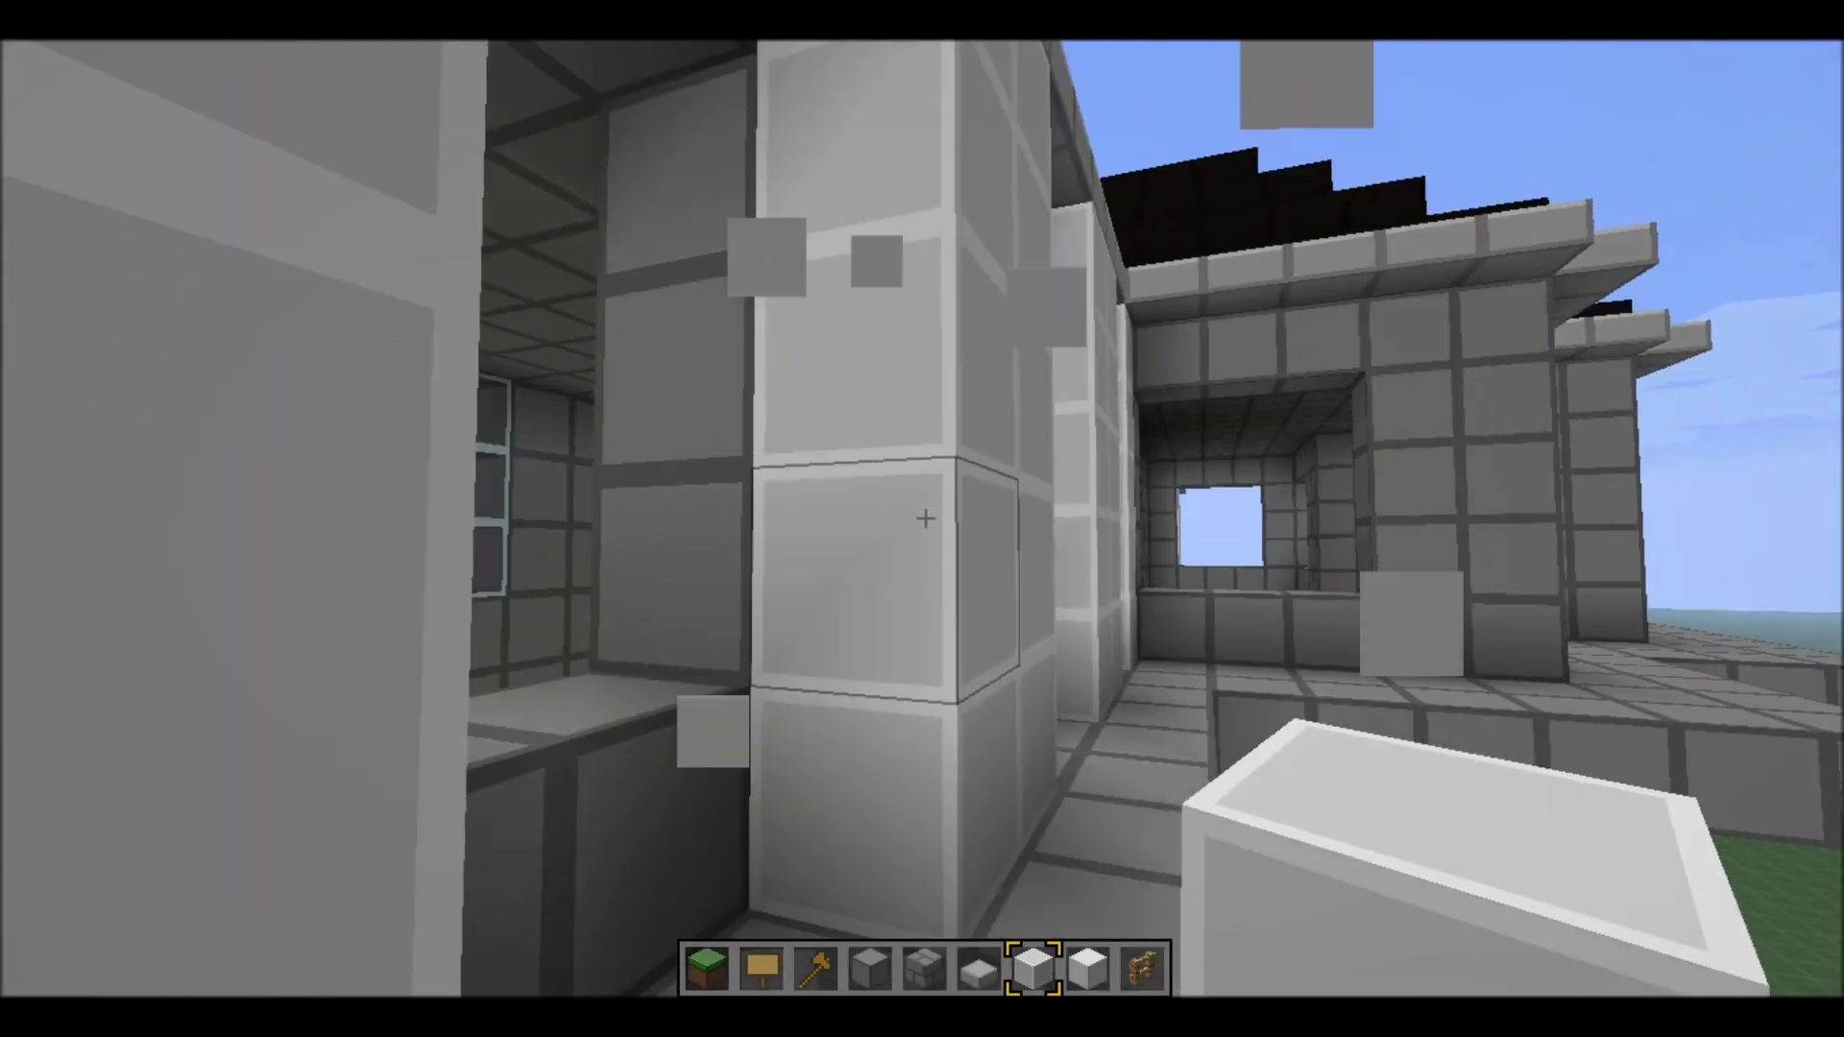
{"action": "key", "text": "w"}
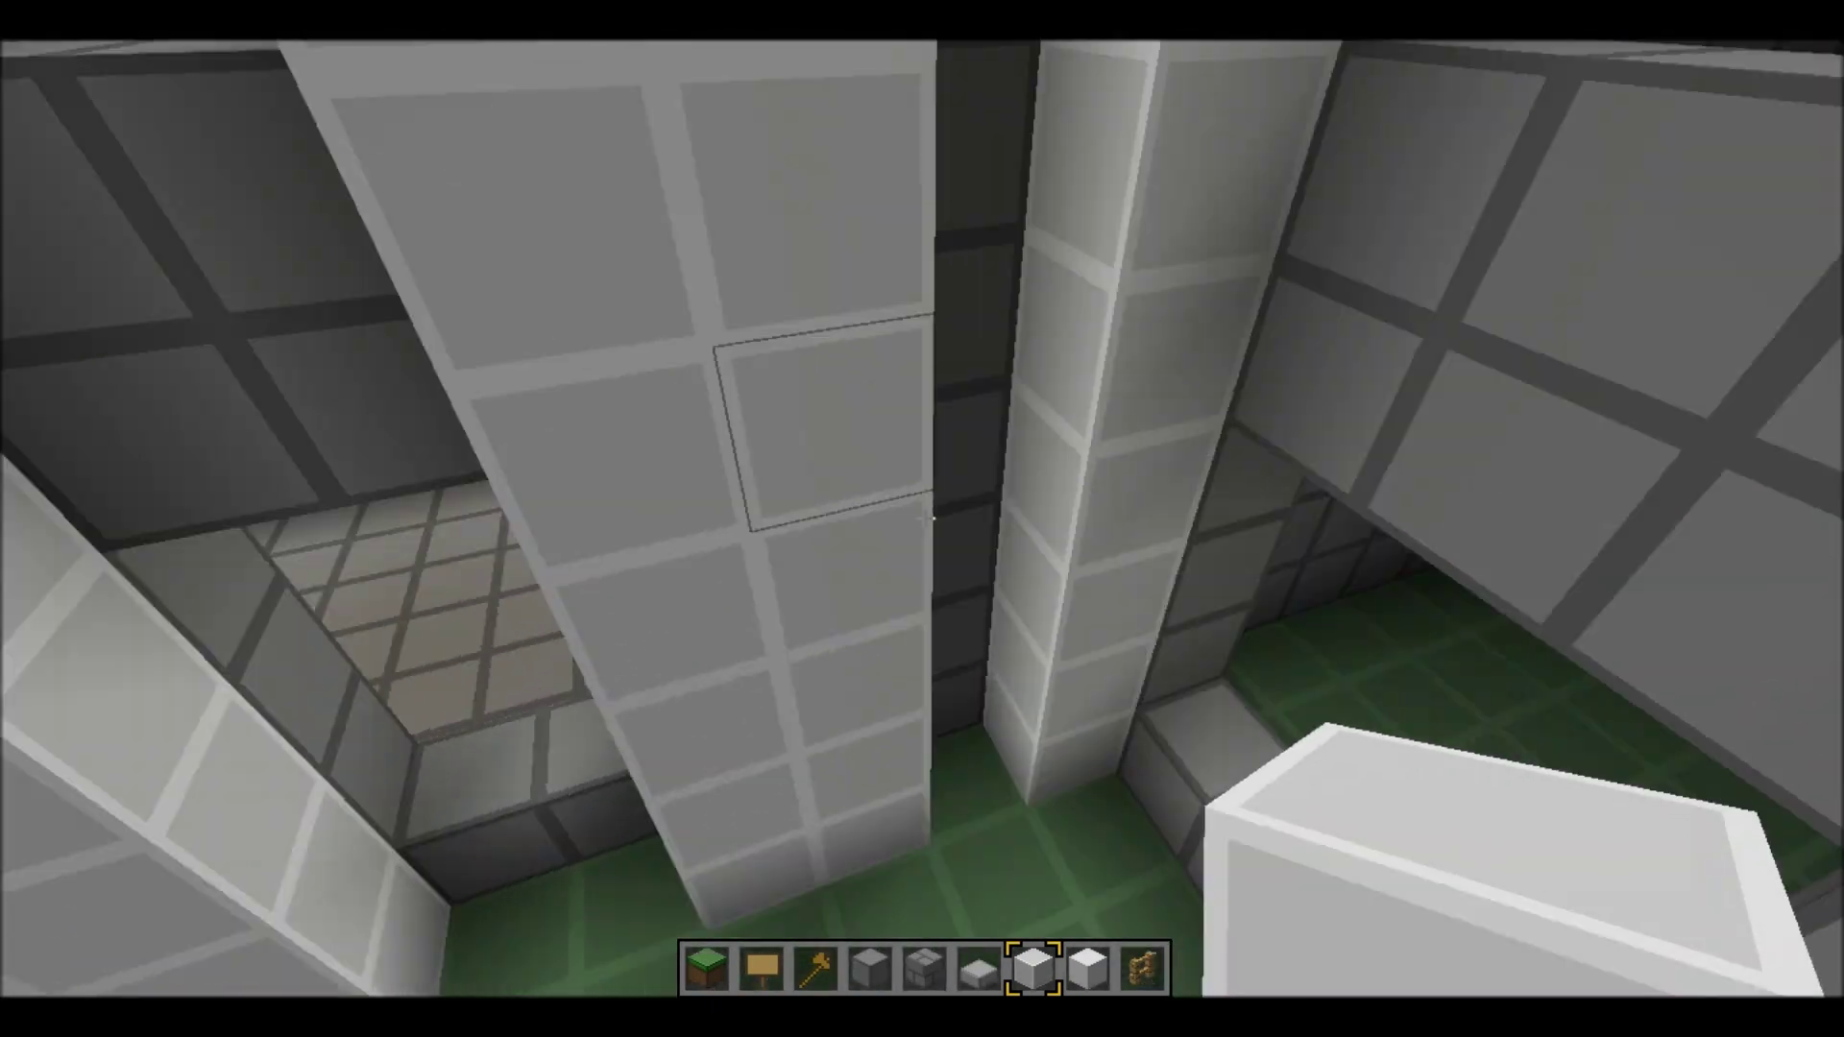
{"action": "key", "text": "w"}
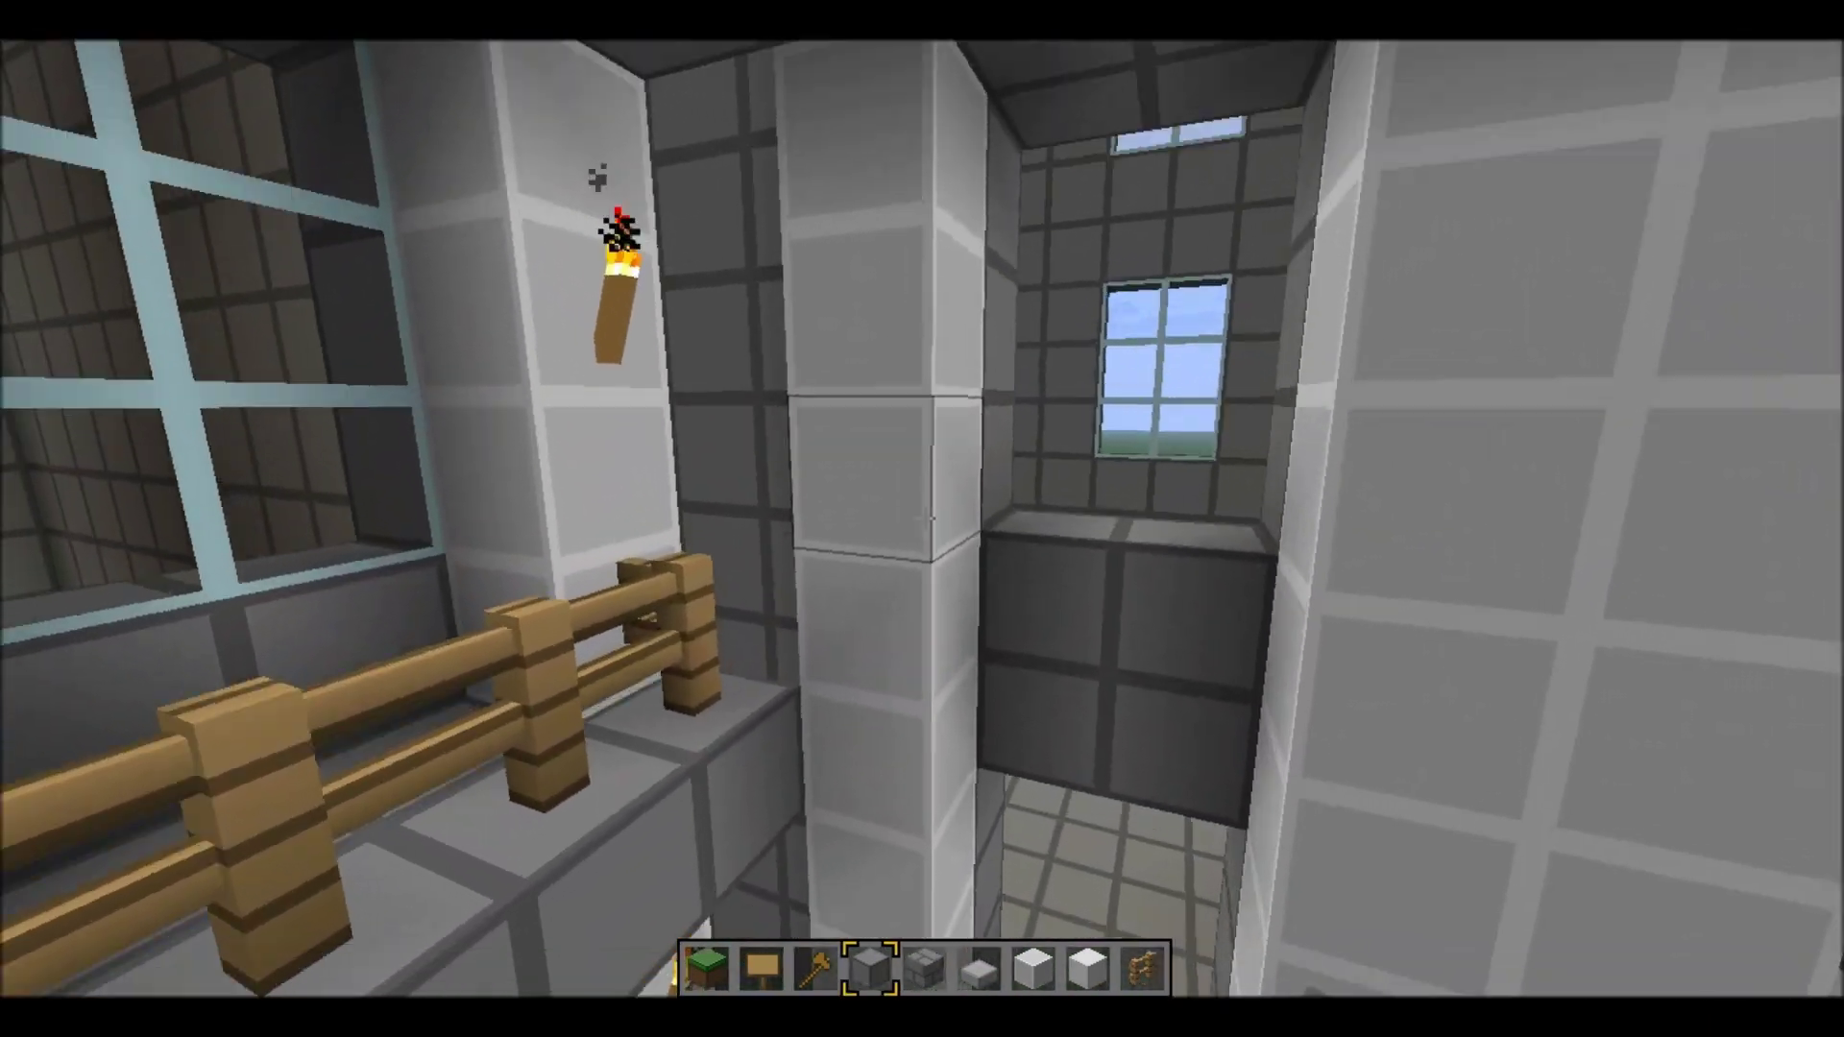
{"action": "scroll", "coordinate": [923, 516], "scroll_direction": "up", "scroll_amount": 3}
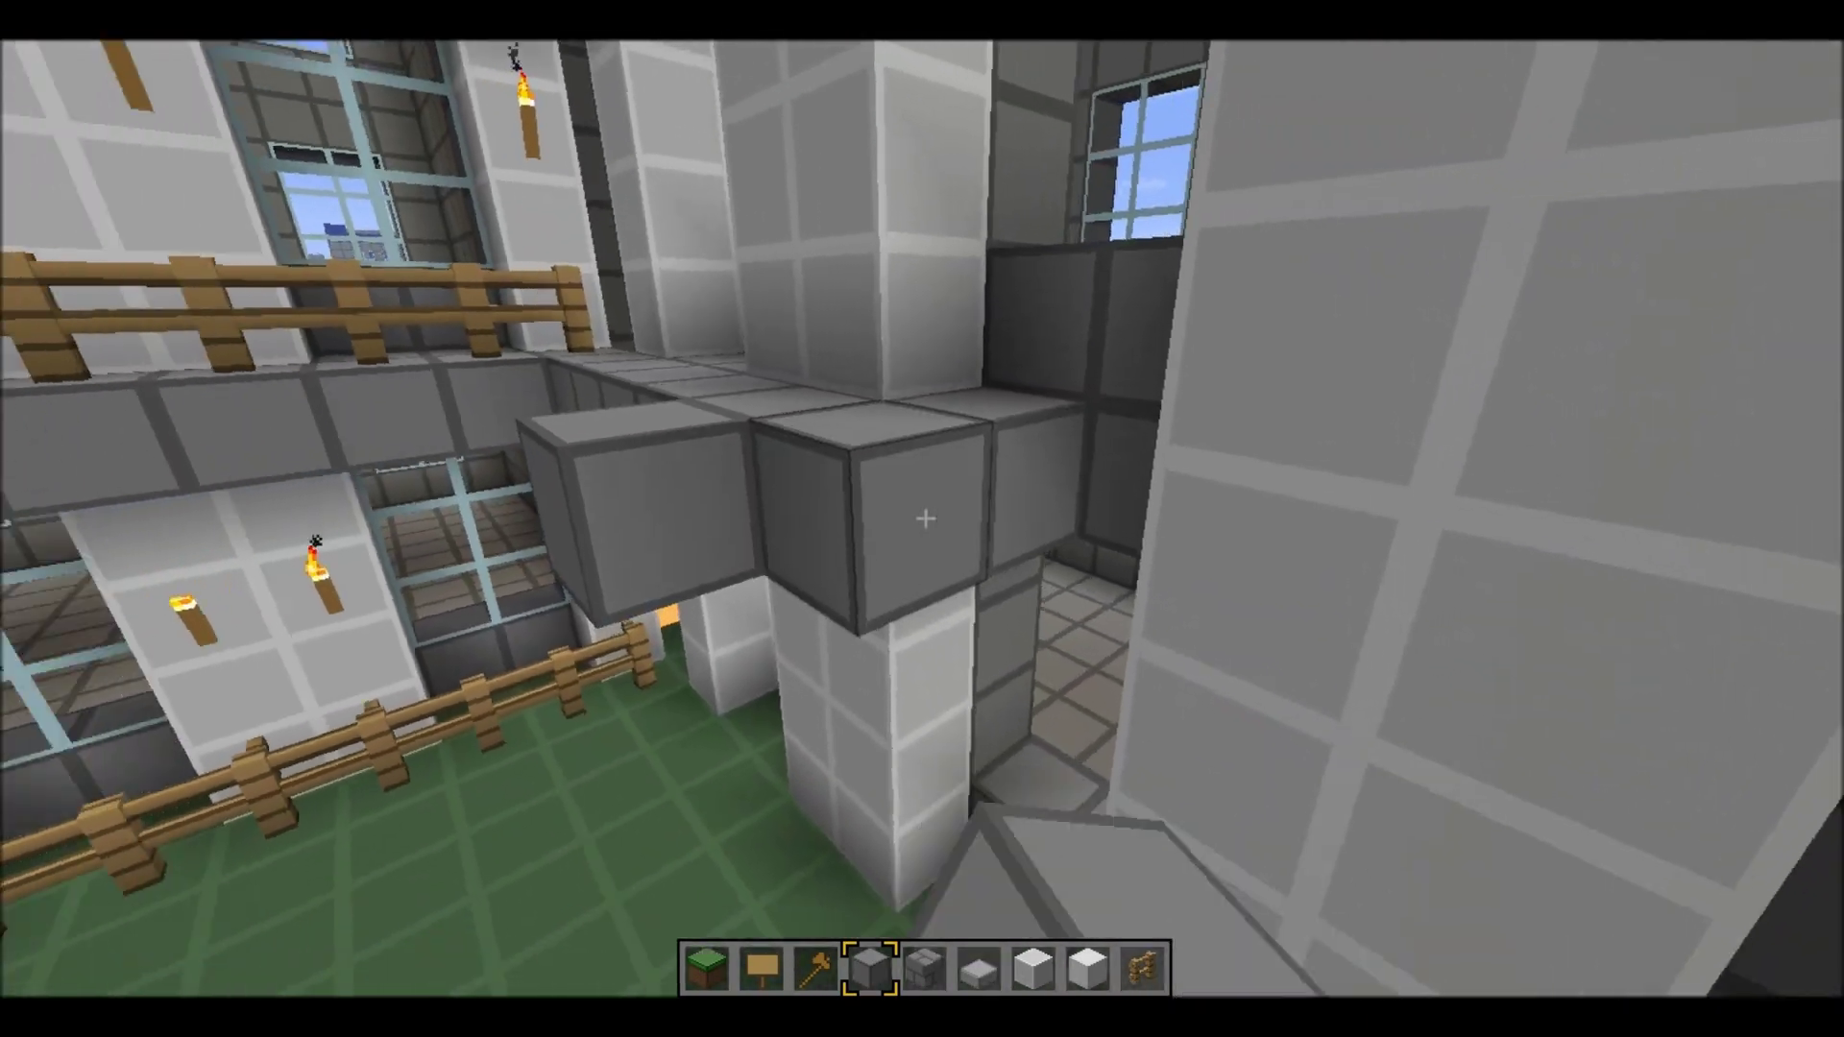
Step: Break three grey stone blocks along the beam, from the beam end inward
{"action": "left_click", "coordinate": [925, 517]}
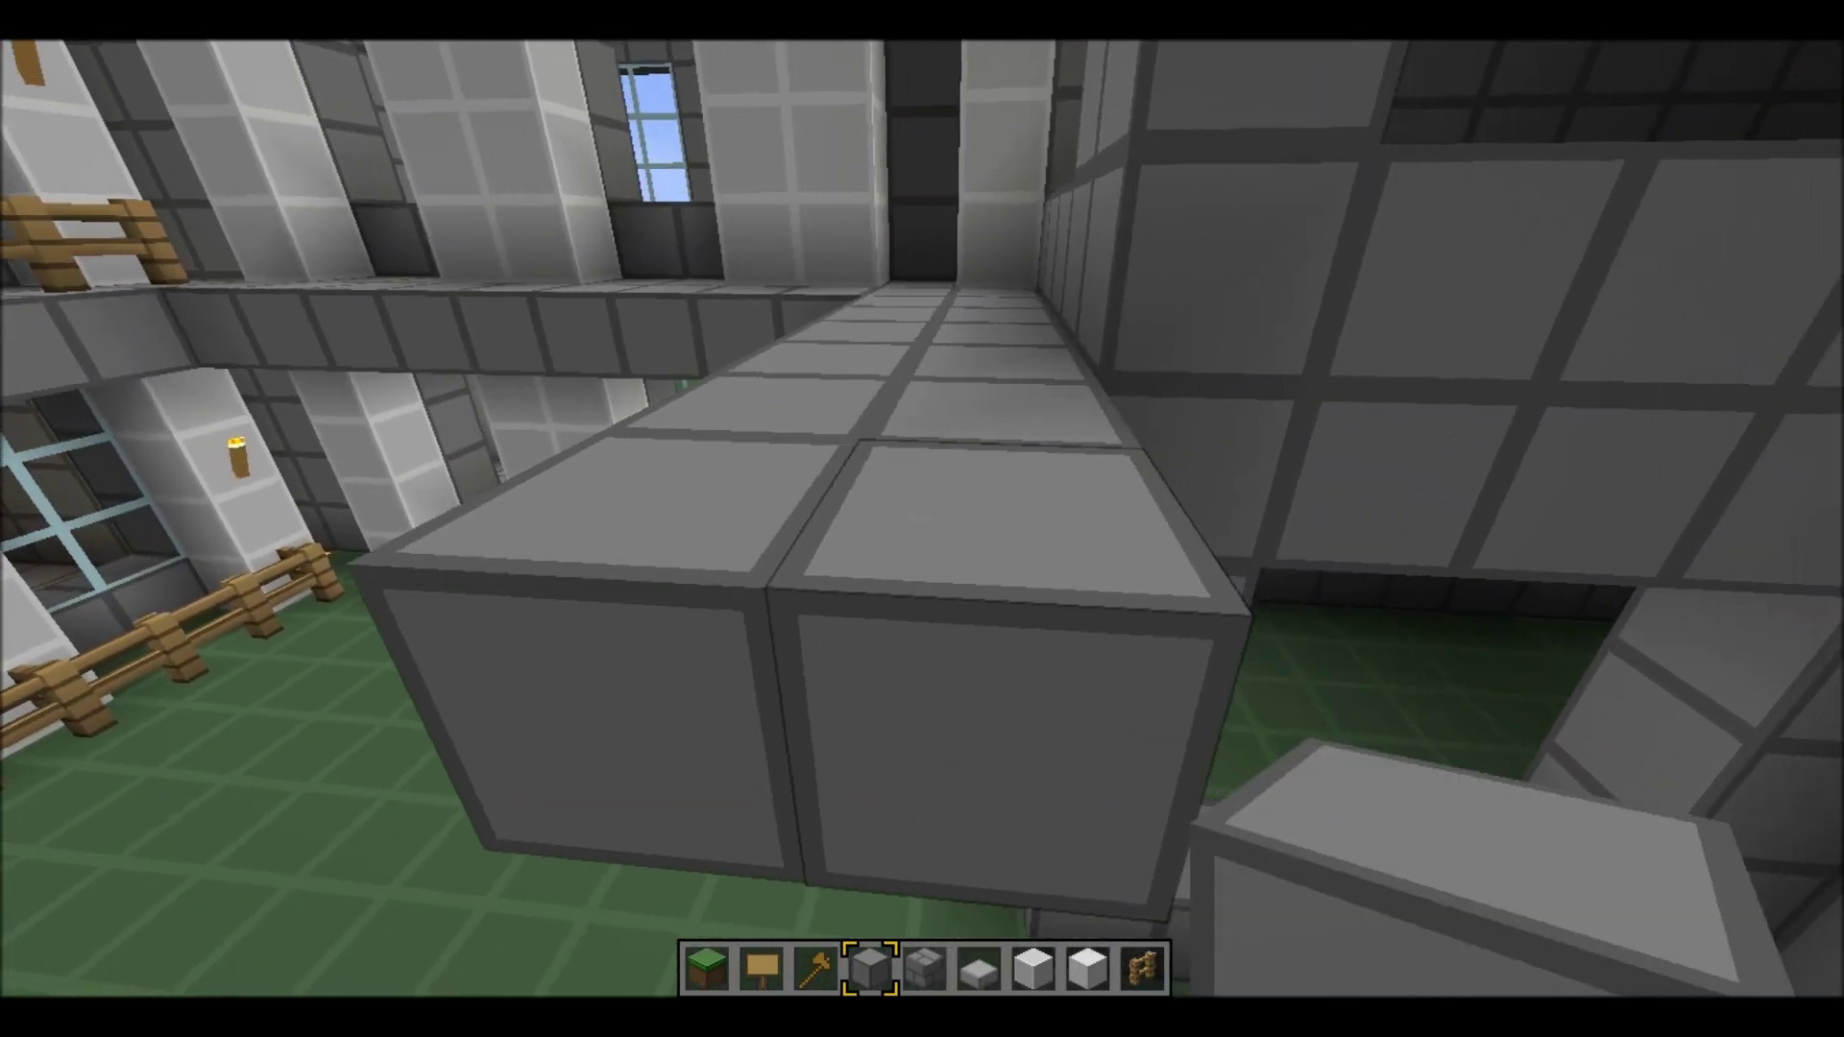
{"action": "left_click", "coordinate": [922, 519]}
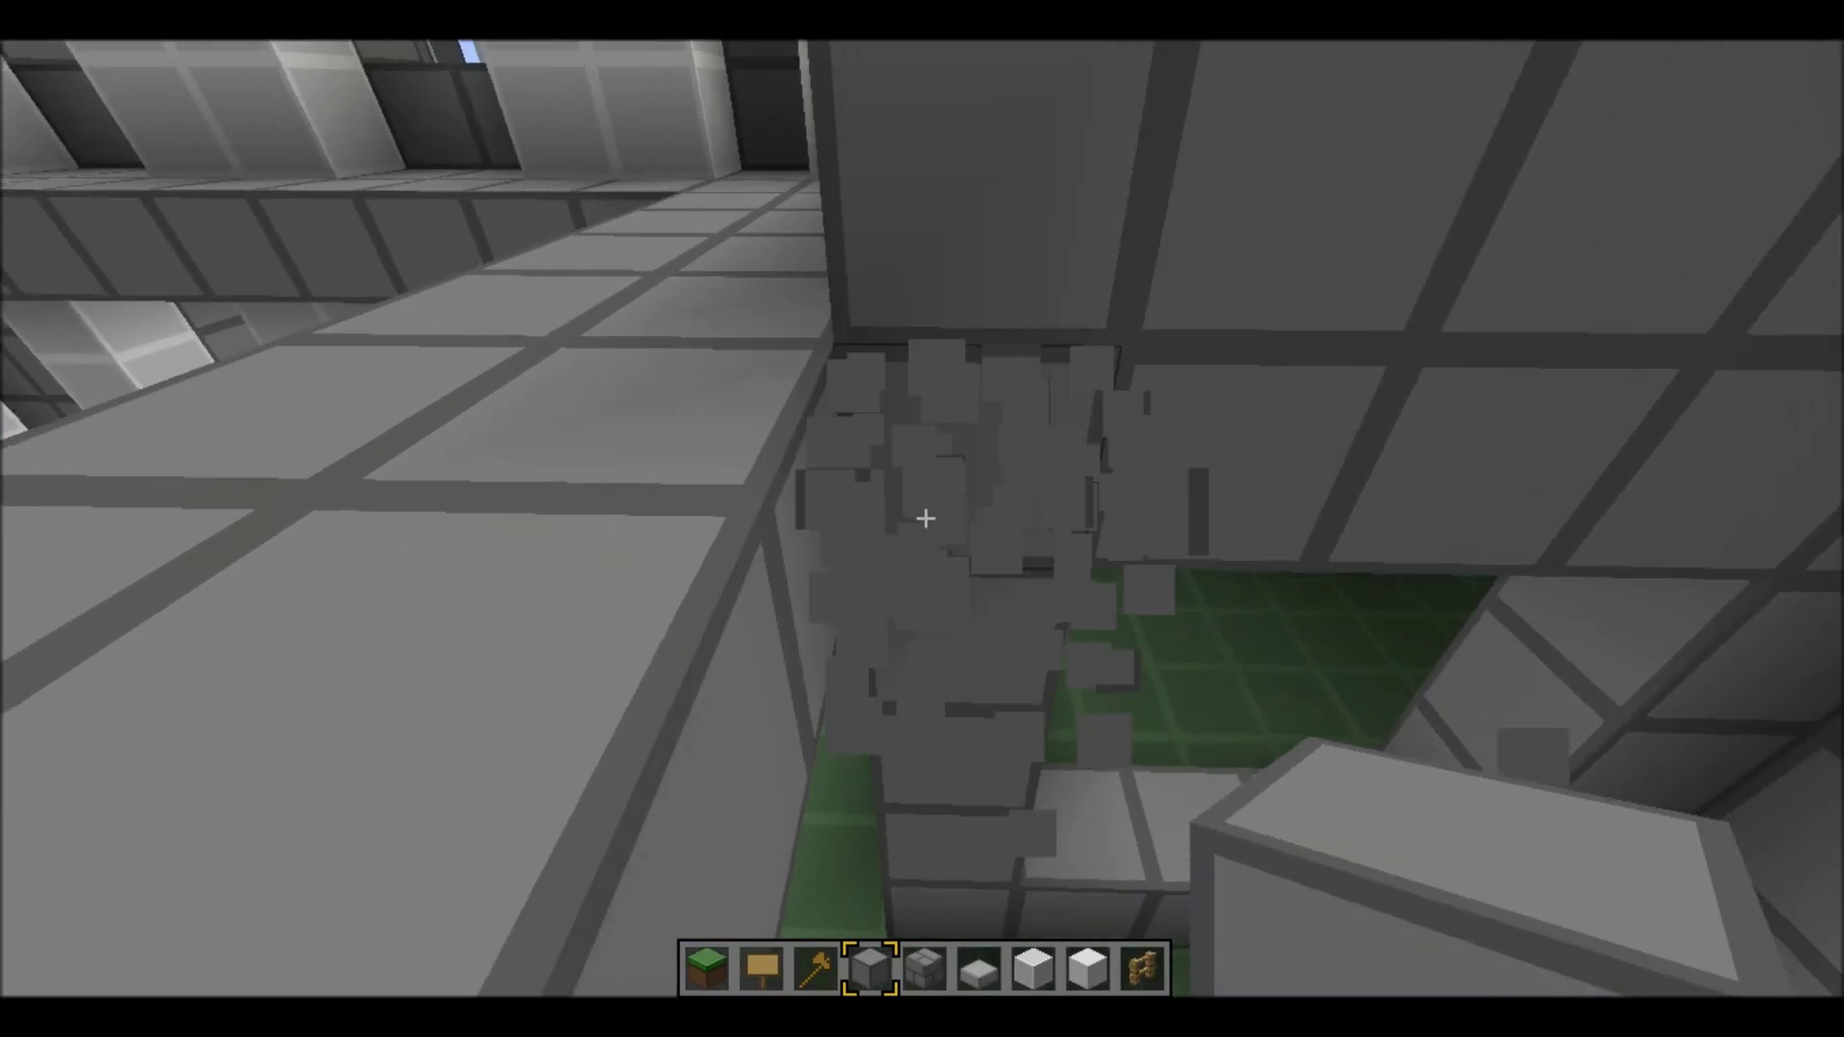
{"action": "left_click", "coordinate": [922, 519]}
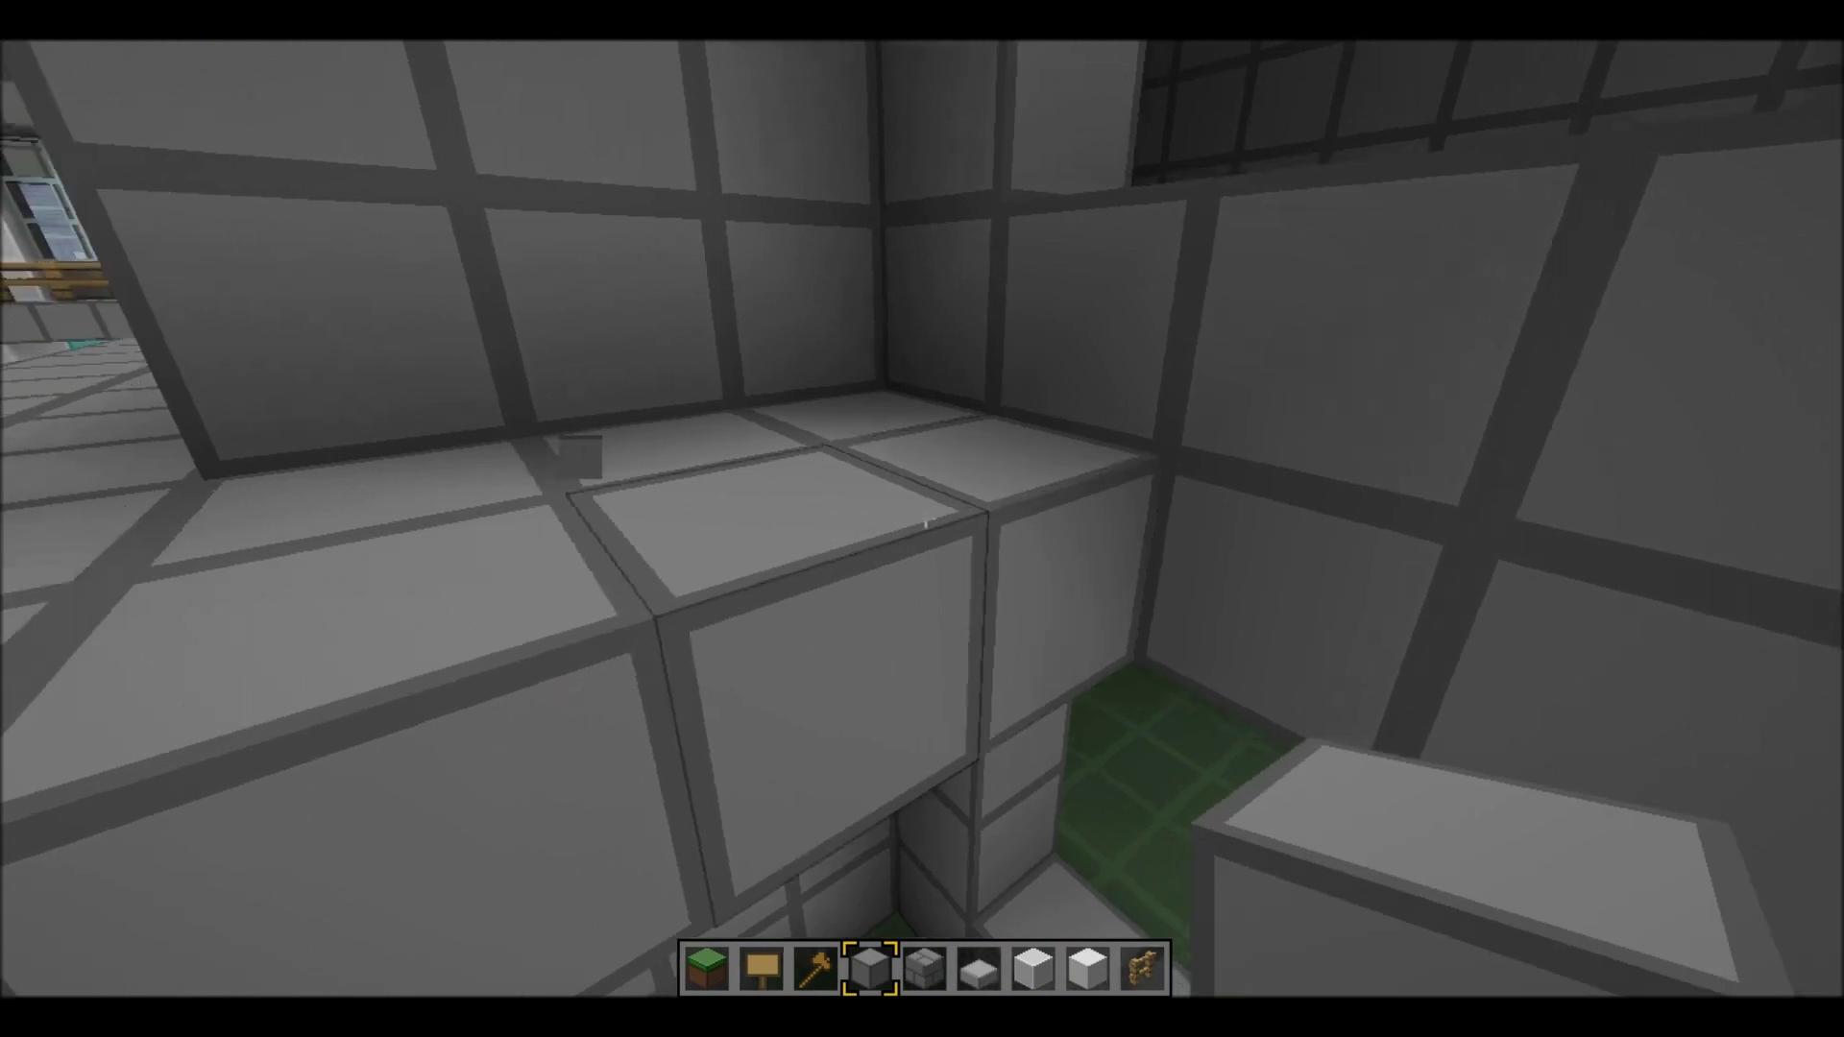
{"action": "scroll", "coordinate": [923, 522], "scroll_direction": "down", "scroll_amount": 1}
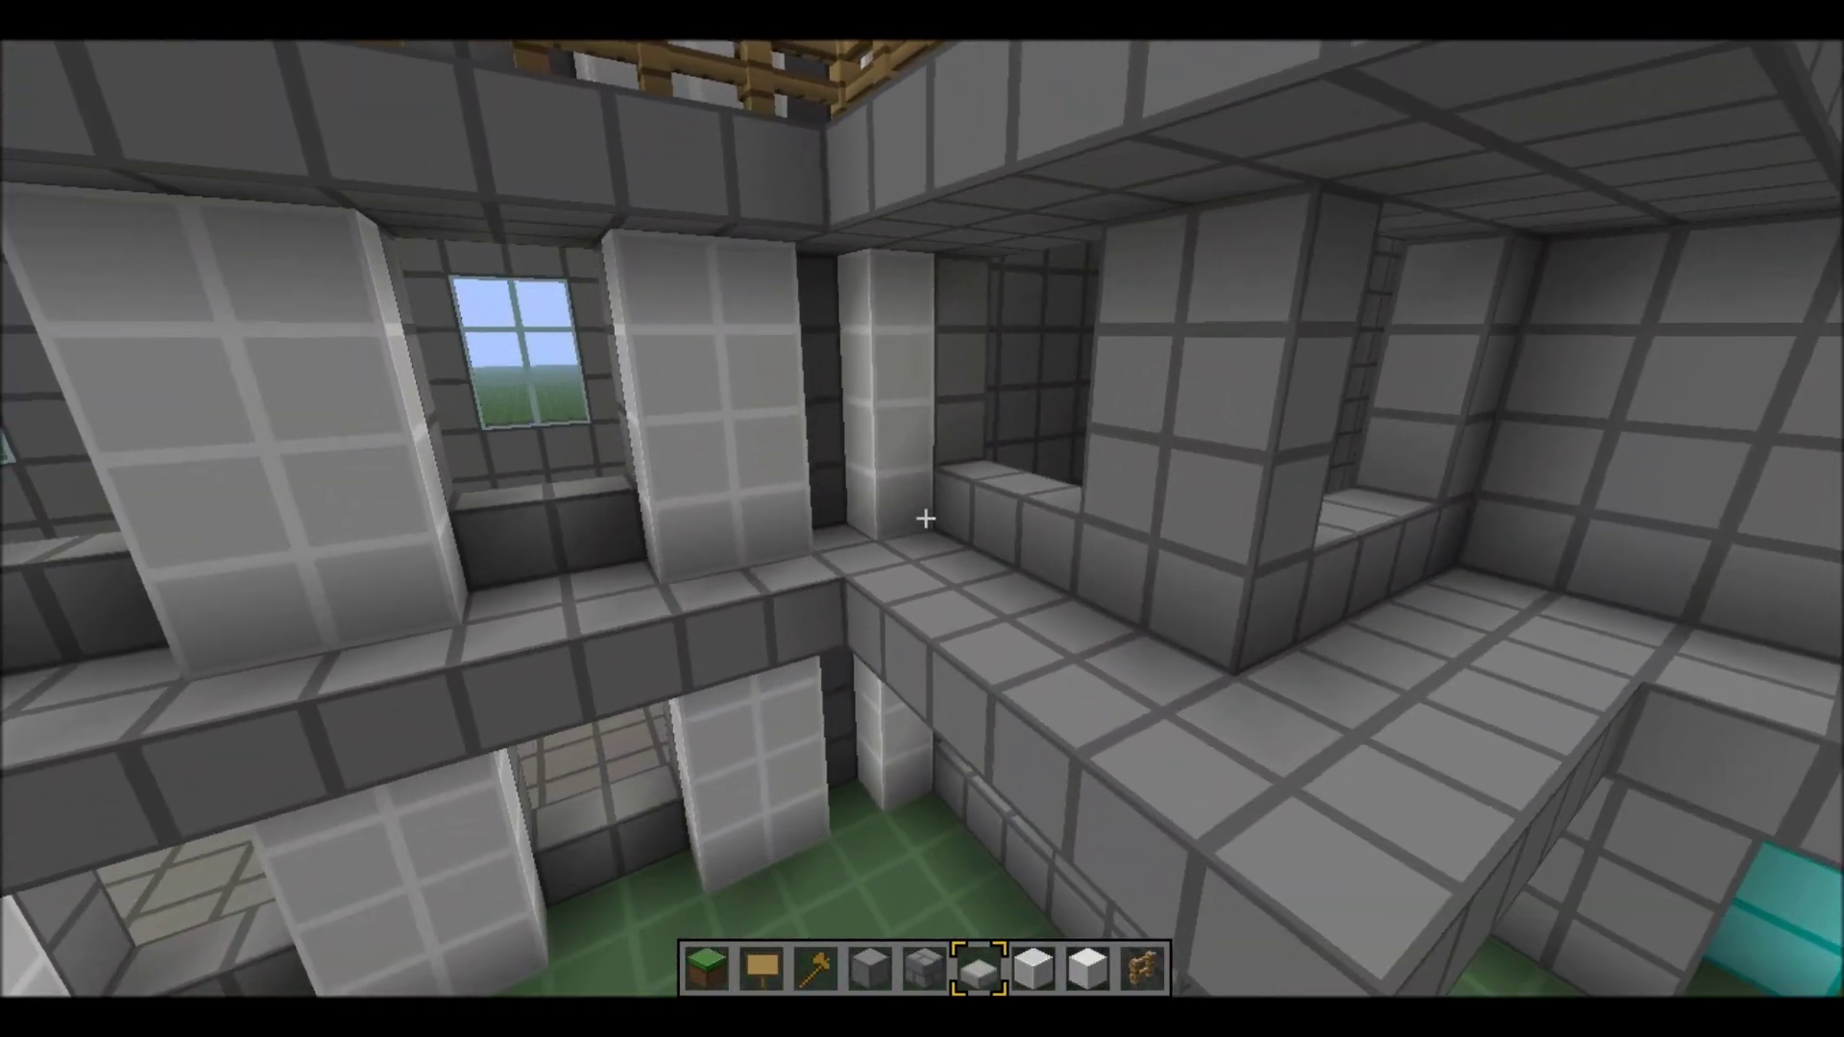
{"action": "scroll", "coordinate": [922, 519], "scroll_direction": "down", "scroll_amount": 1}
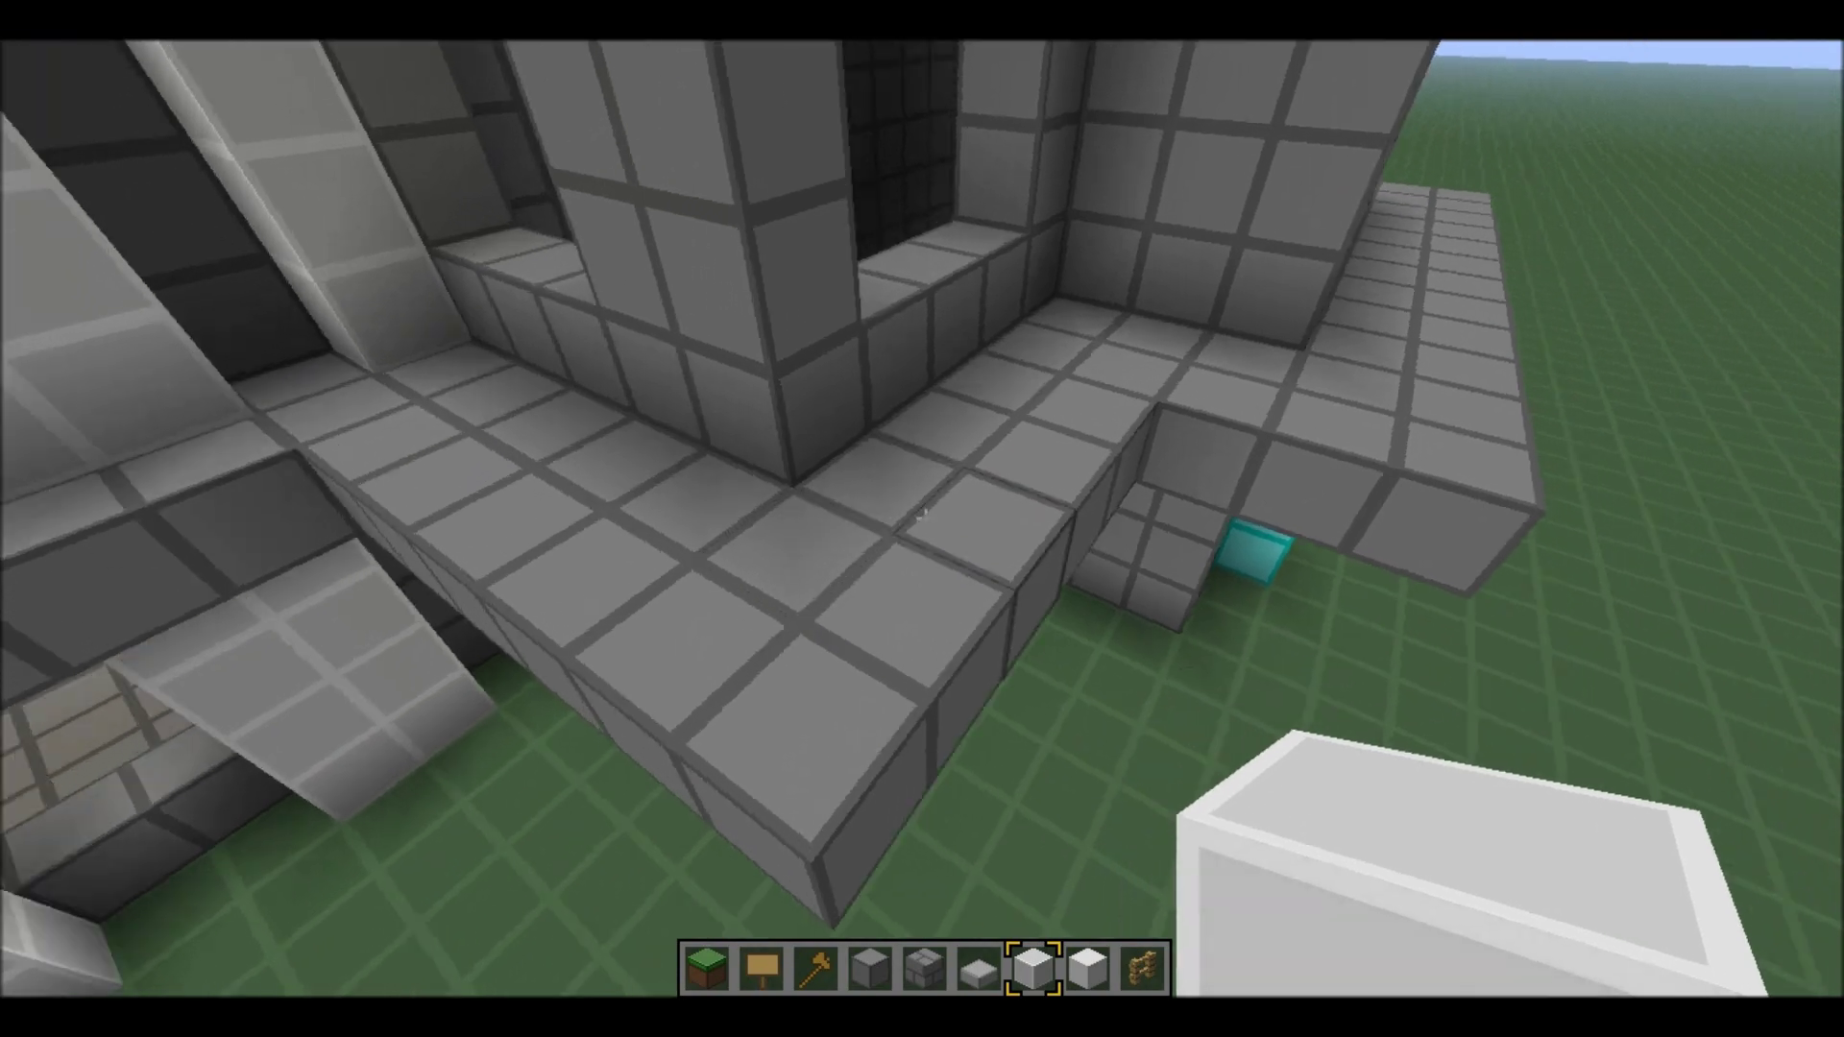
Step: Stack white quartz blocks on the balcony floor and in its corner
{"action": "right_click", "coordinate": [925, 517]}
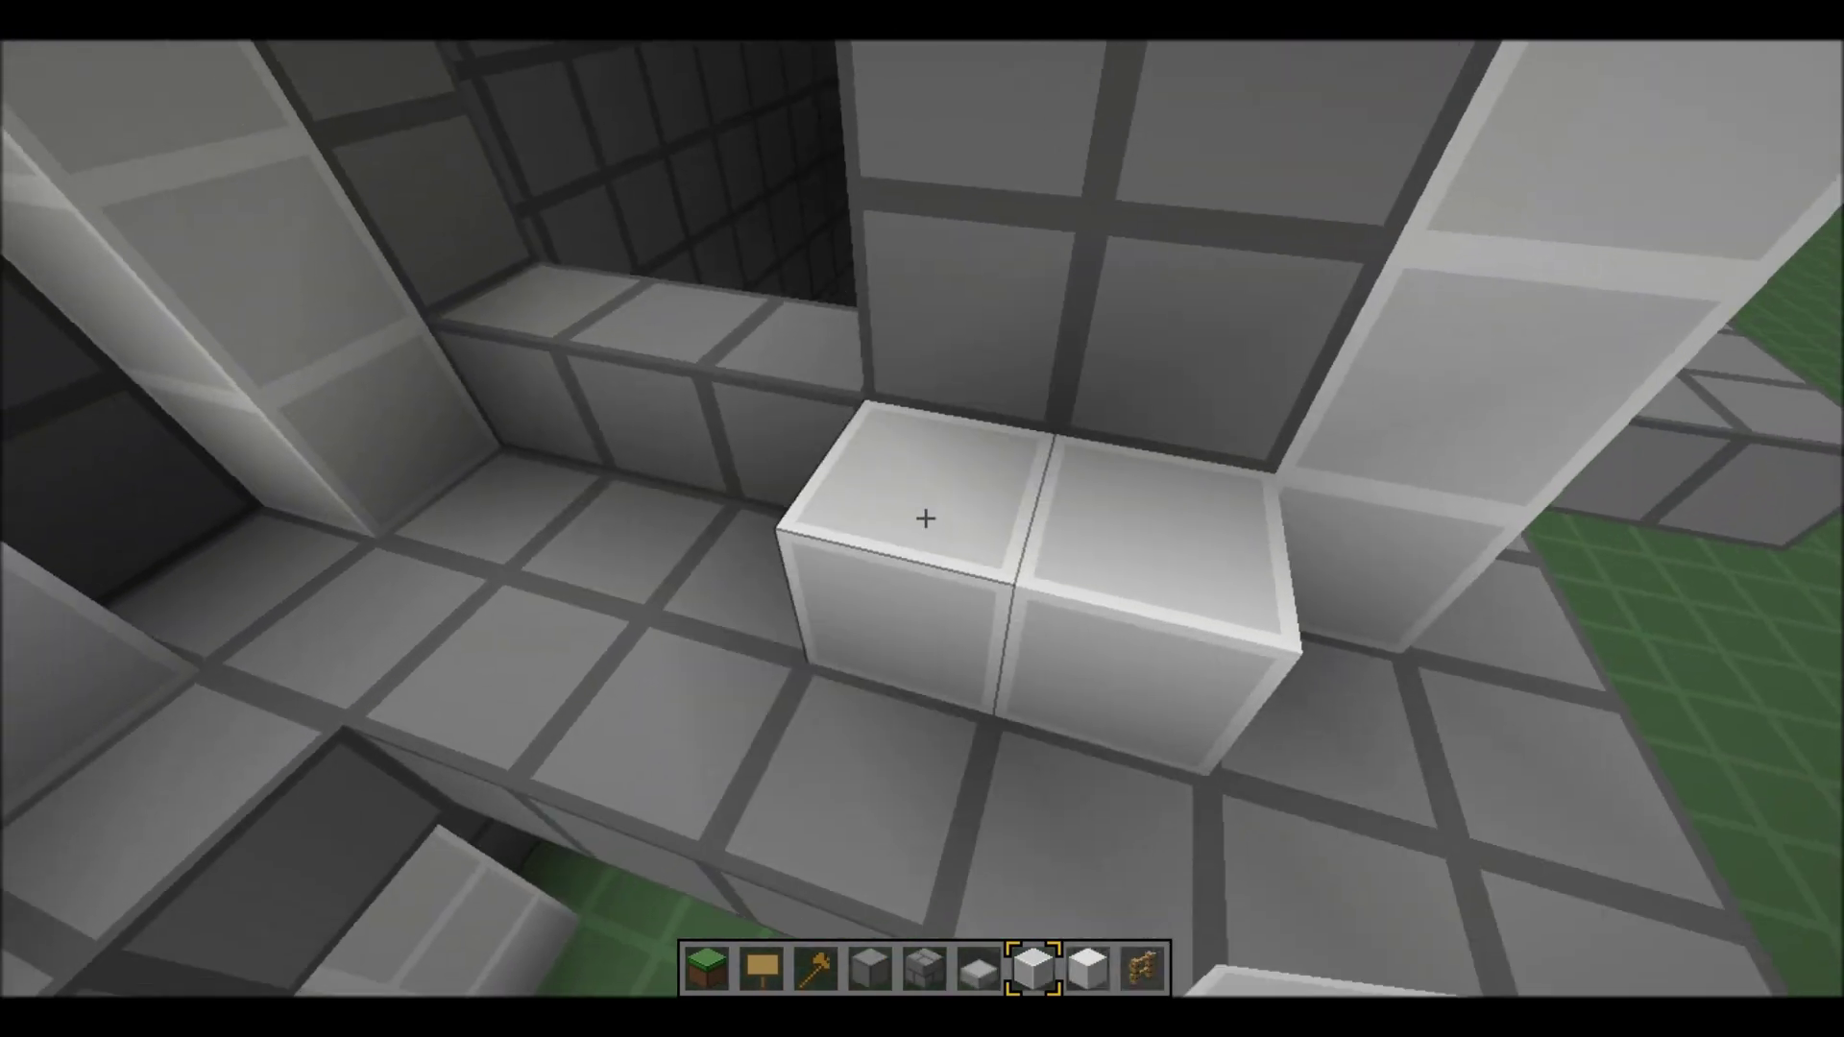
{"action": "right_click", "coordinate": [925, 517]}
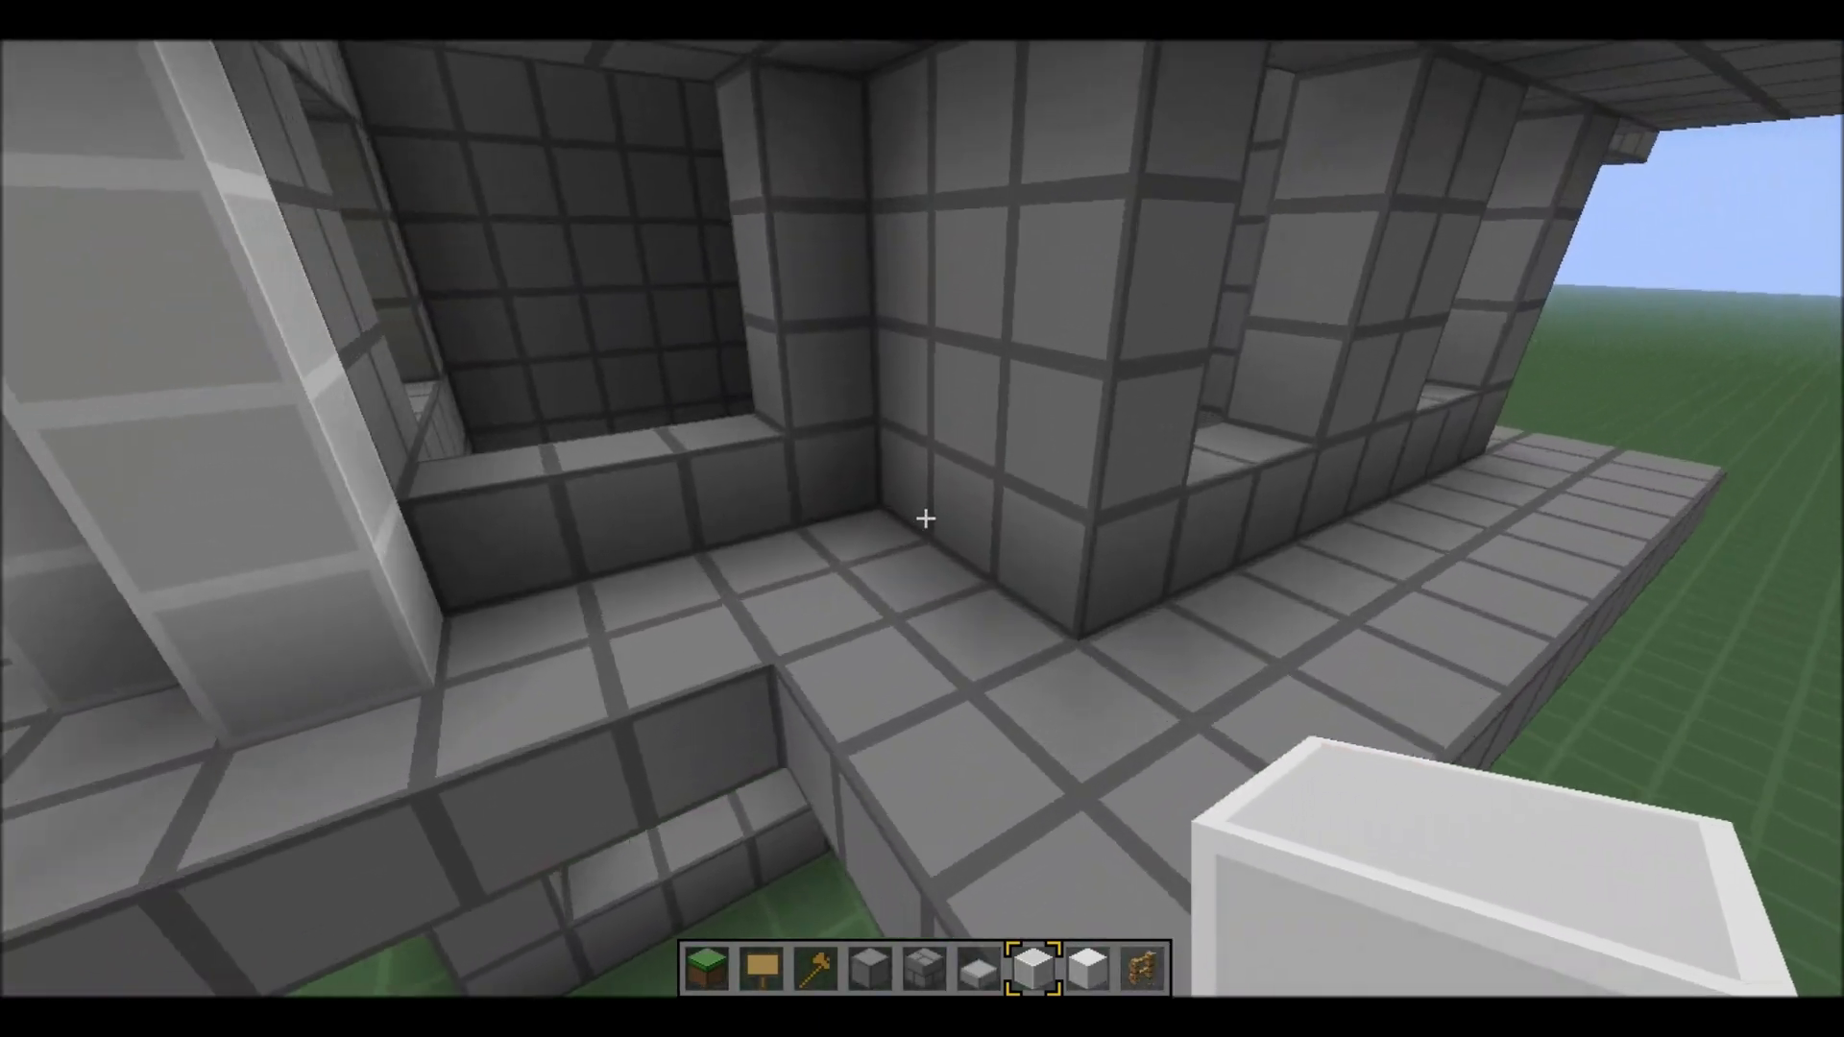
{"action": "right_click", "coordinate": [925, 517]}
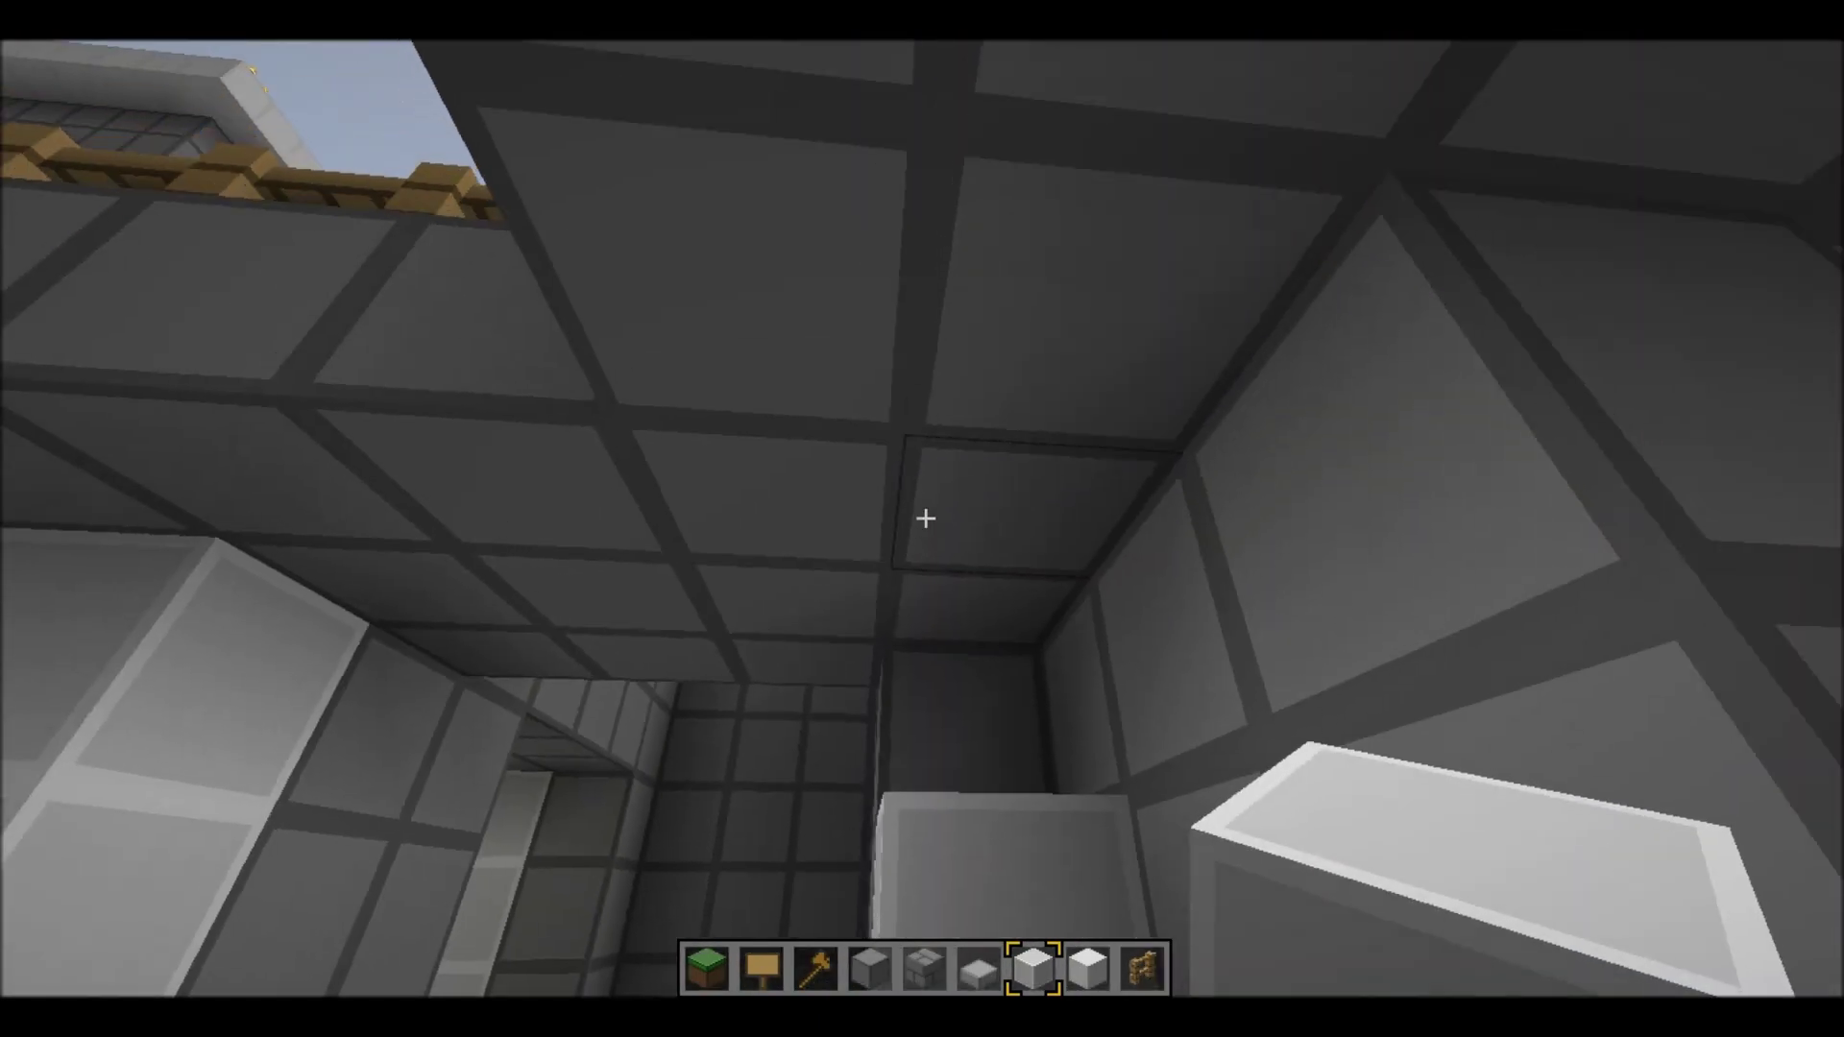
{"action": "key", "text": "w"}
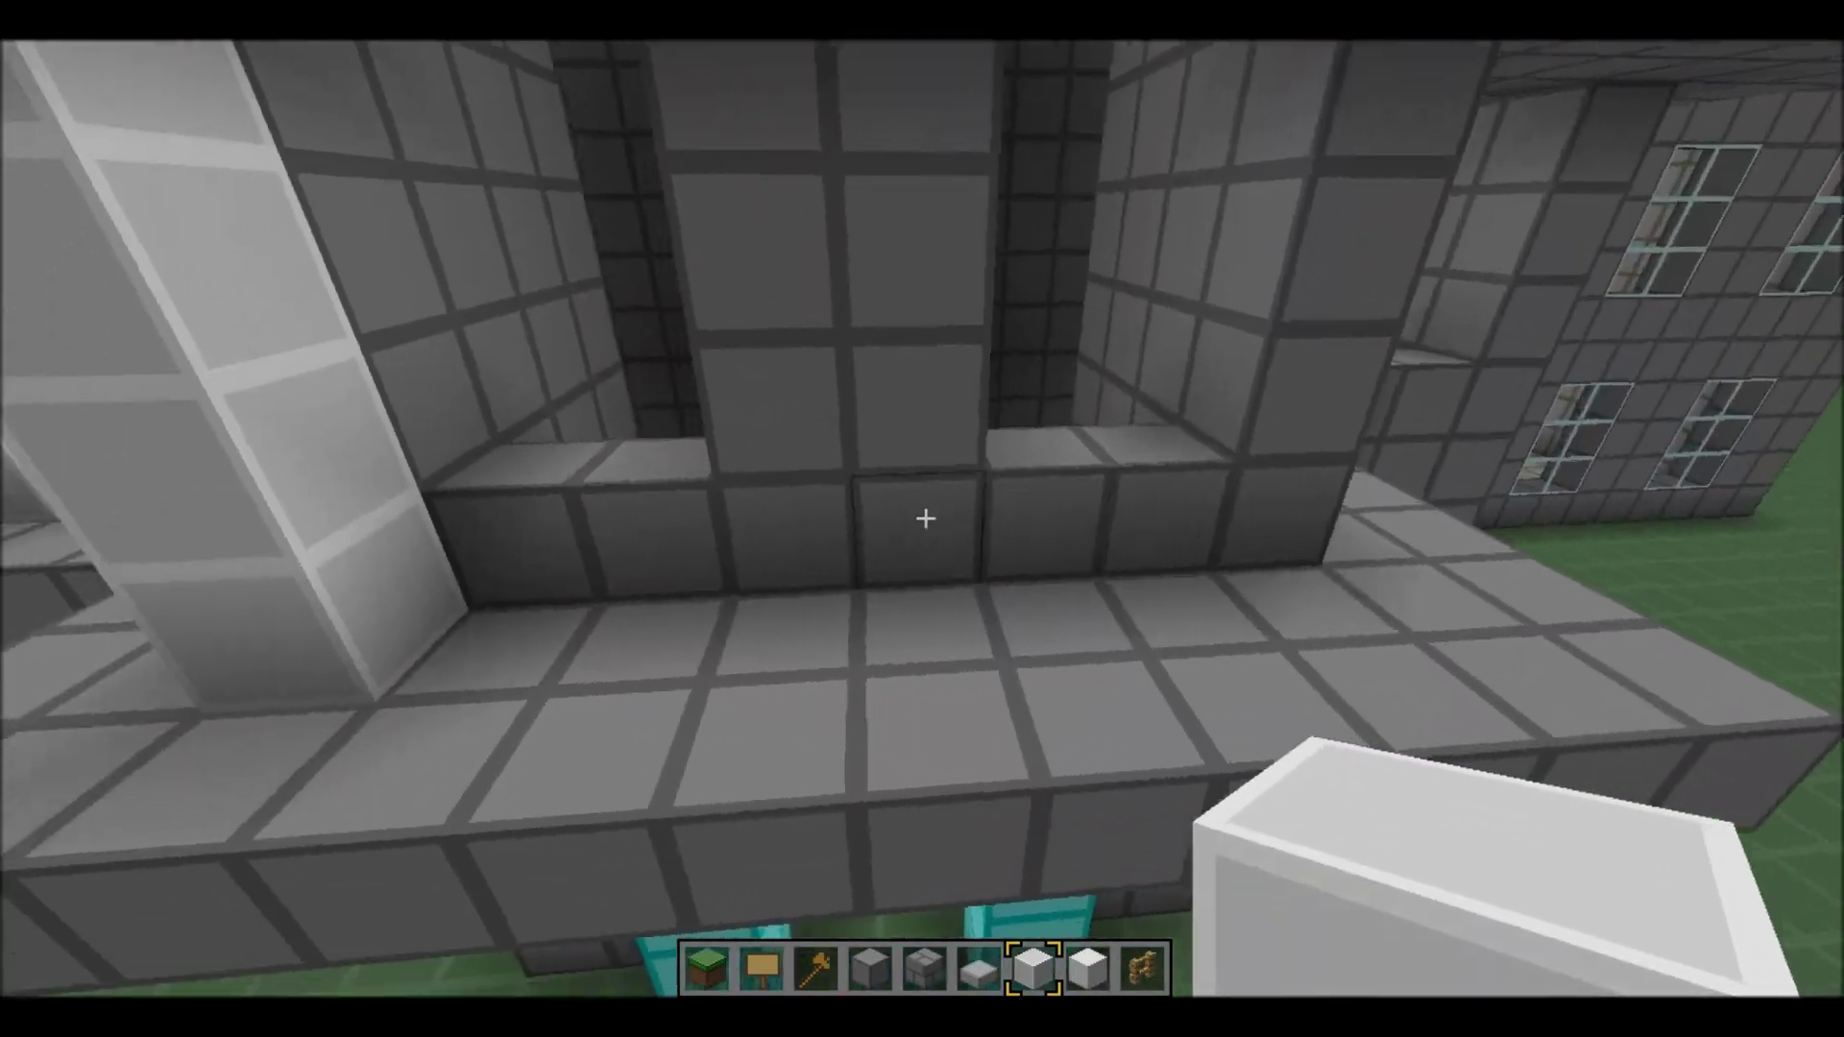
Step: Build a quartz pillar on the stone ledge, rise above the roof, and pause
{"action": "right_click", "coordinate": [923, 519]}
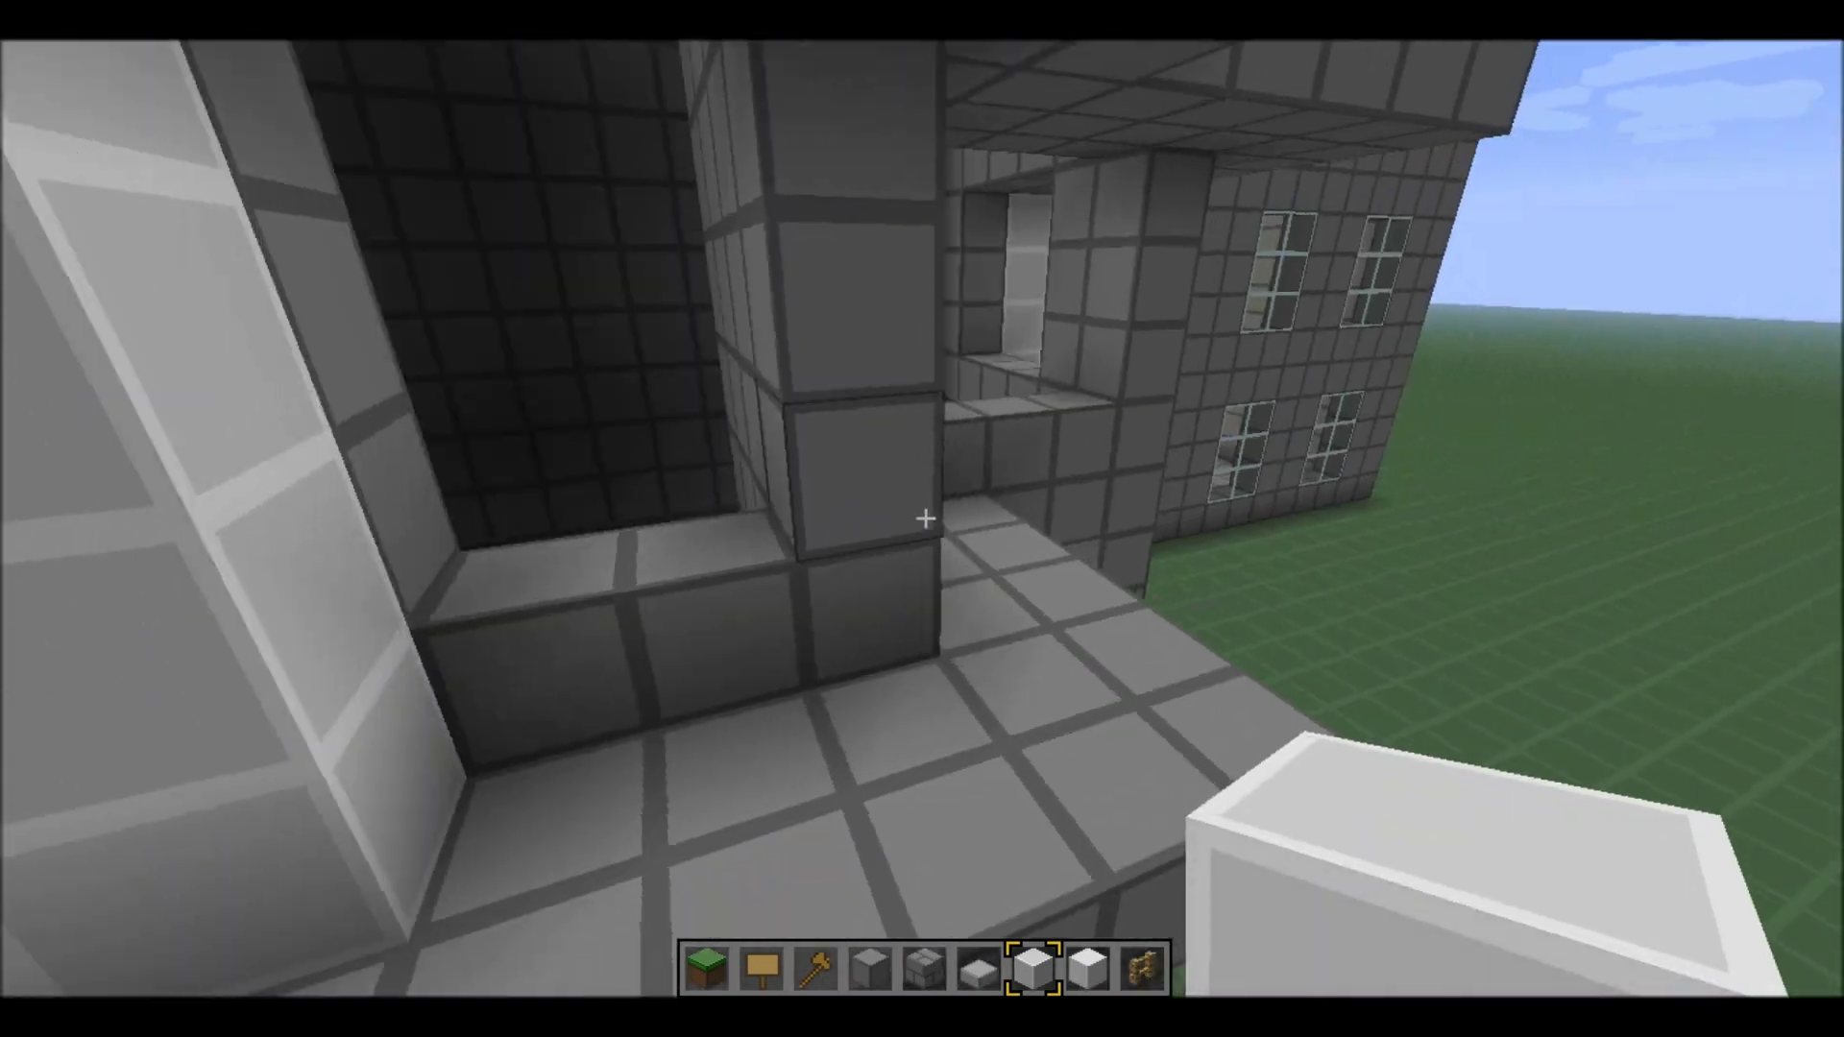
{"action": "right_click", "coordinate": [923, 519]}
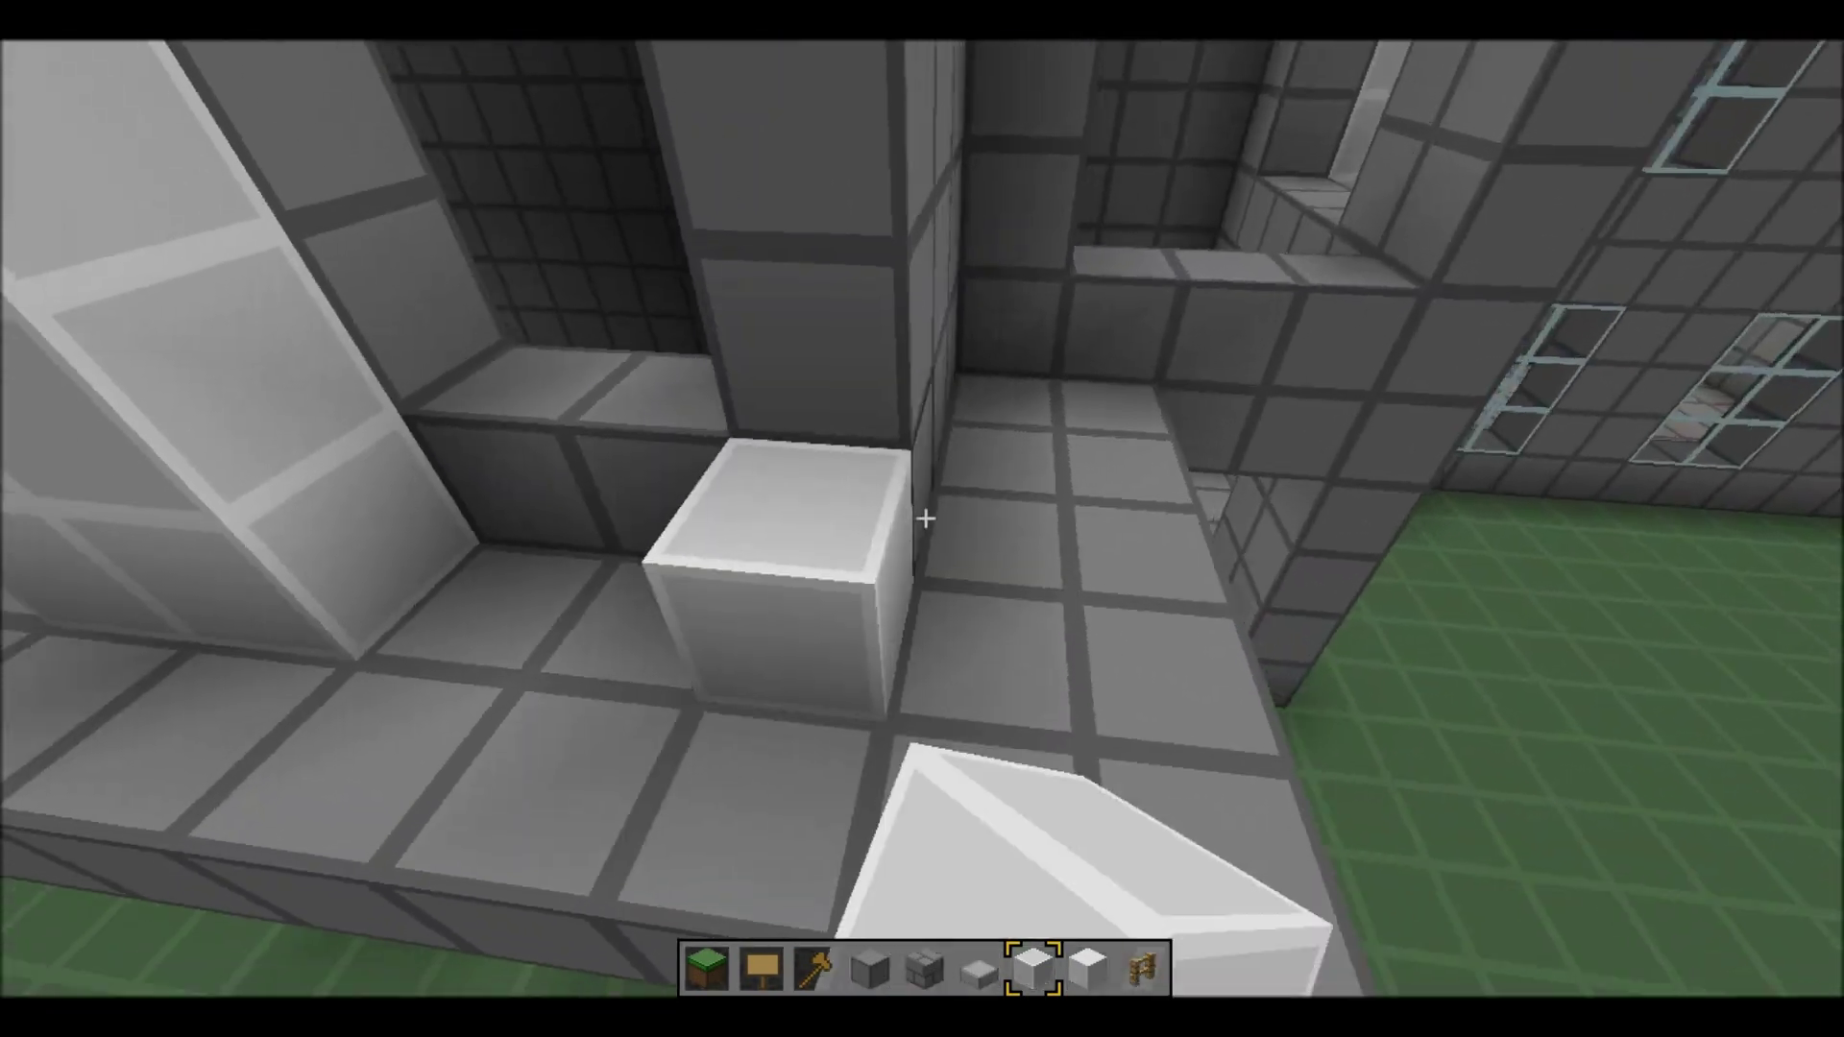
{"action": "key", "text": "s"}
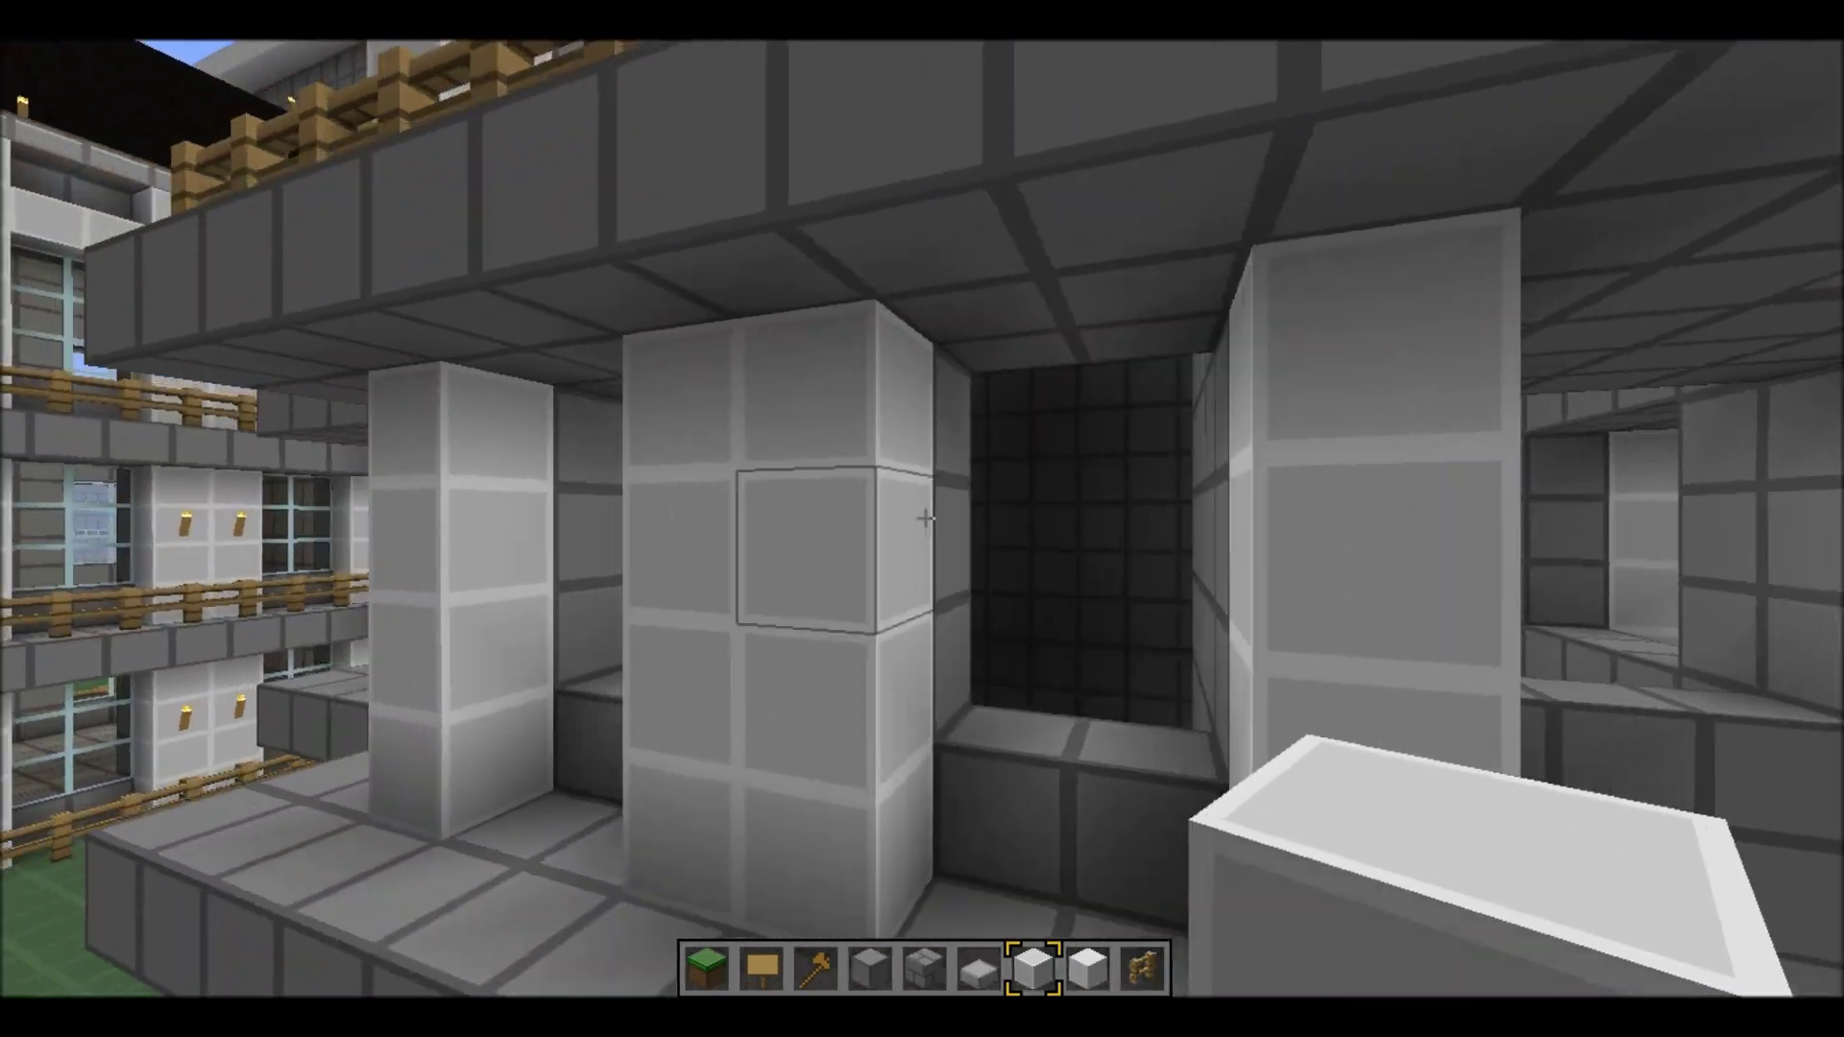
{"action": "key", "text": "space"}
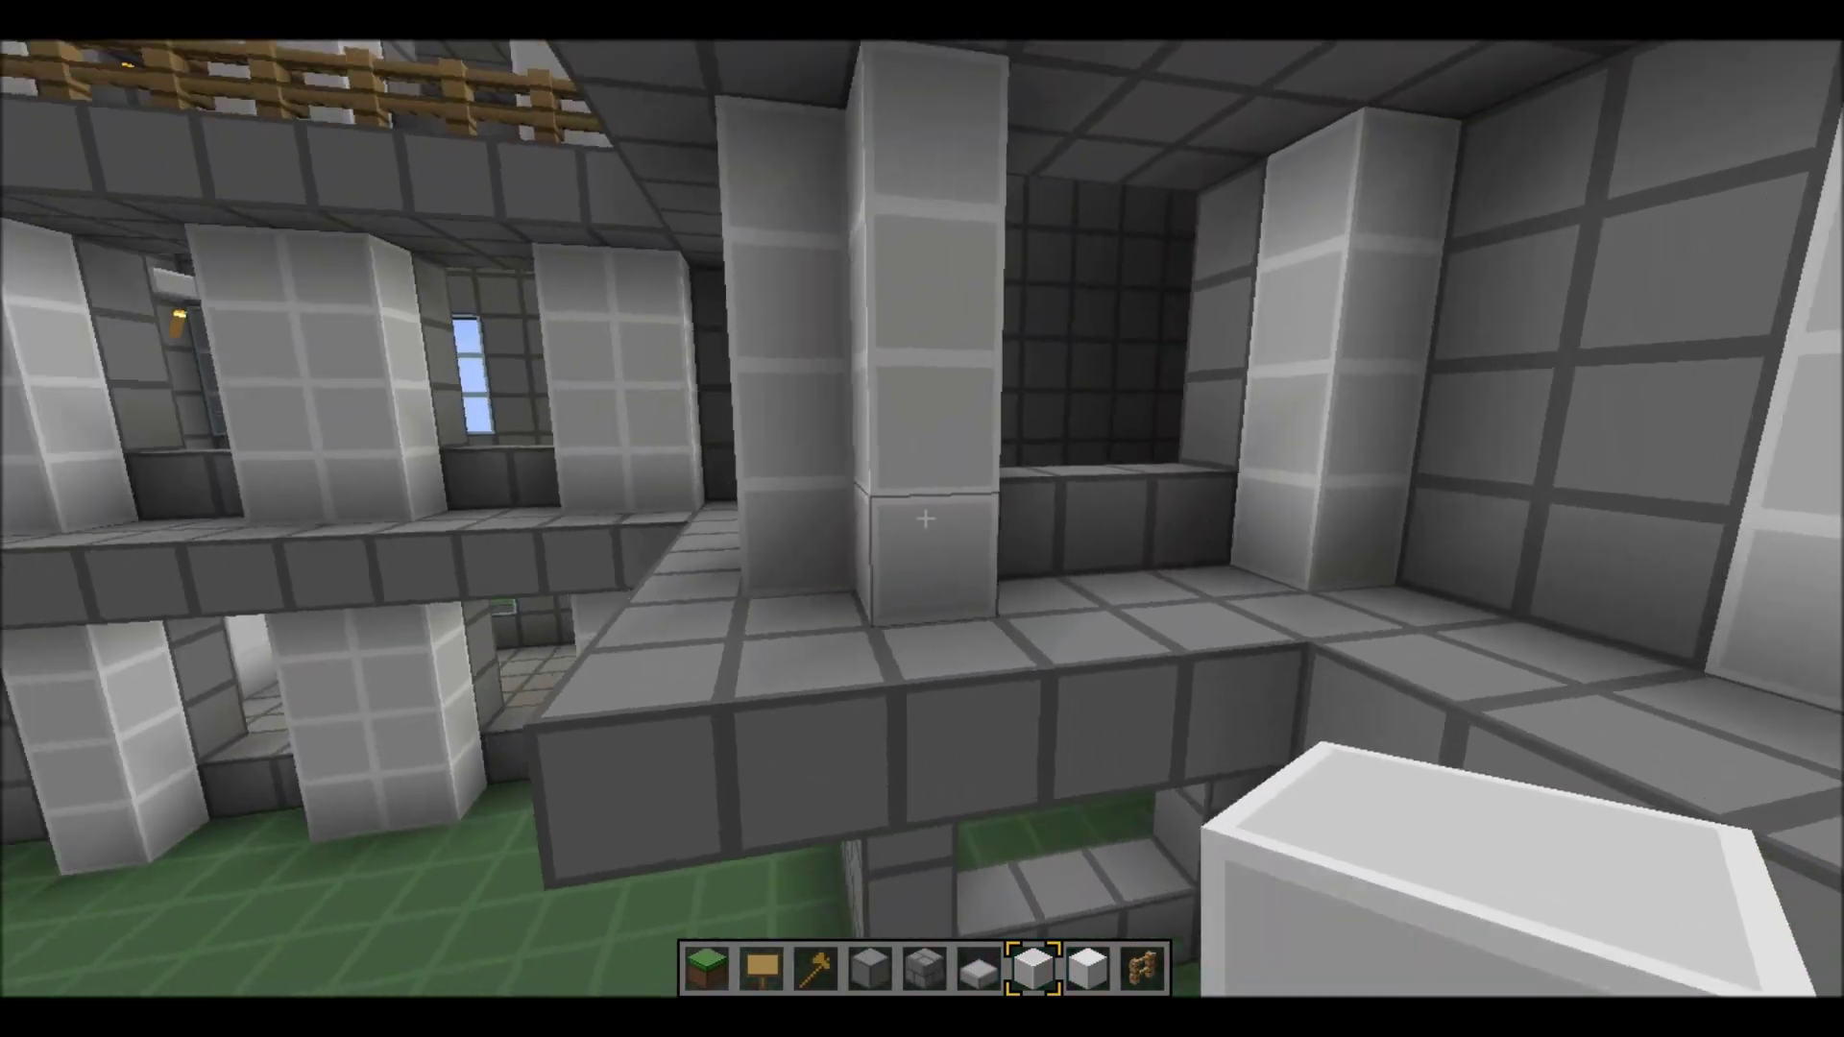
{"action": "key", "text": "Escape"}
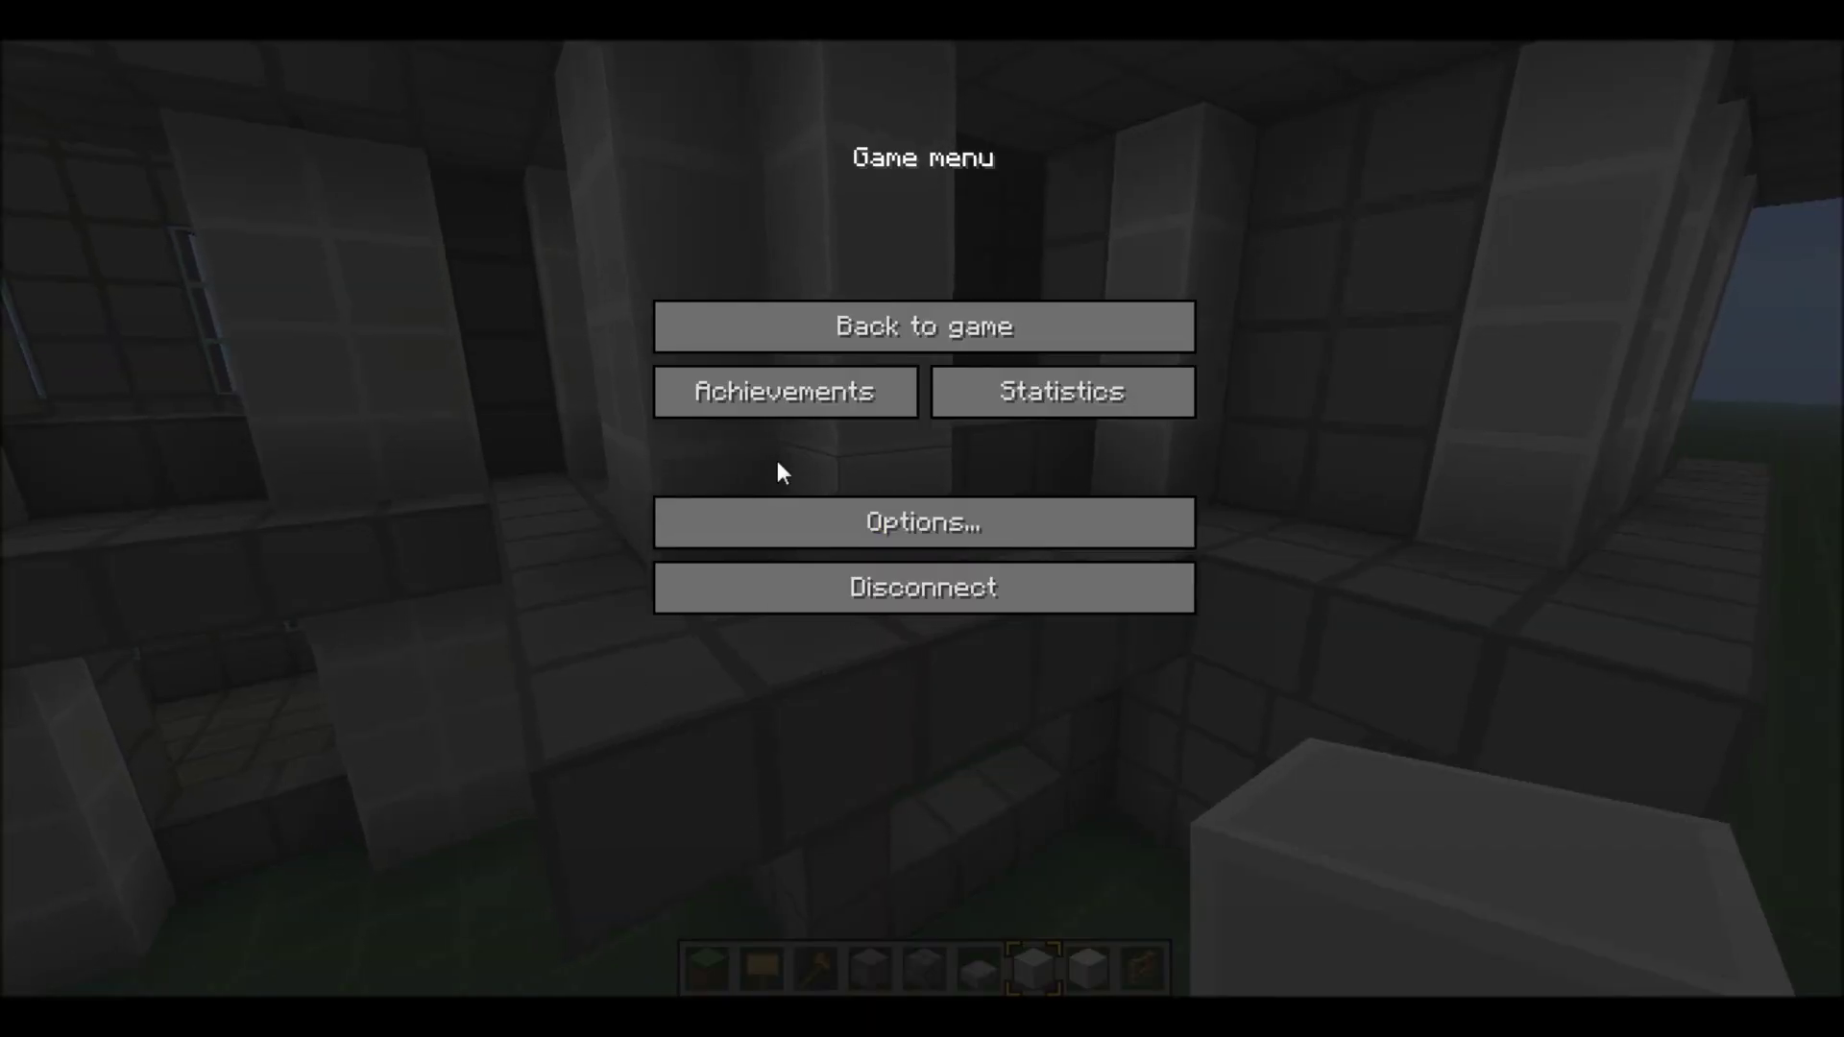
{"action": "left_click", "coordinate": [857, 330]}
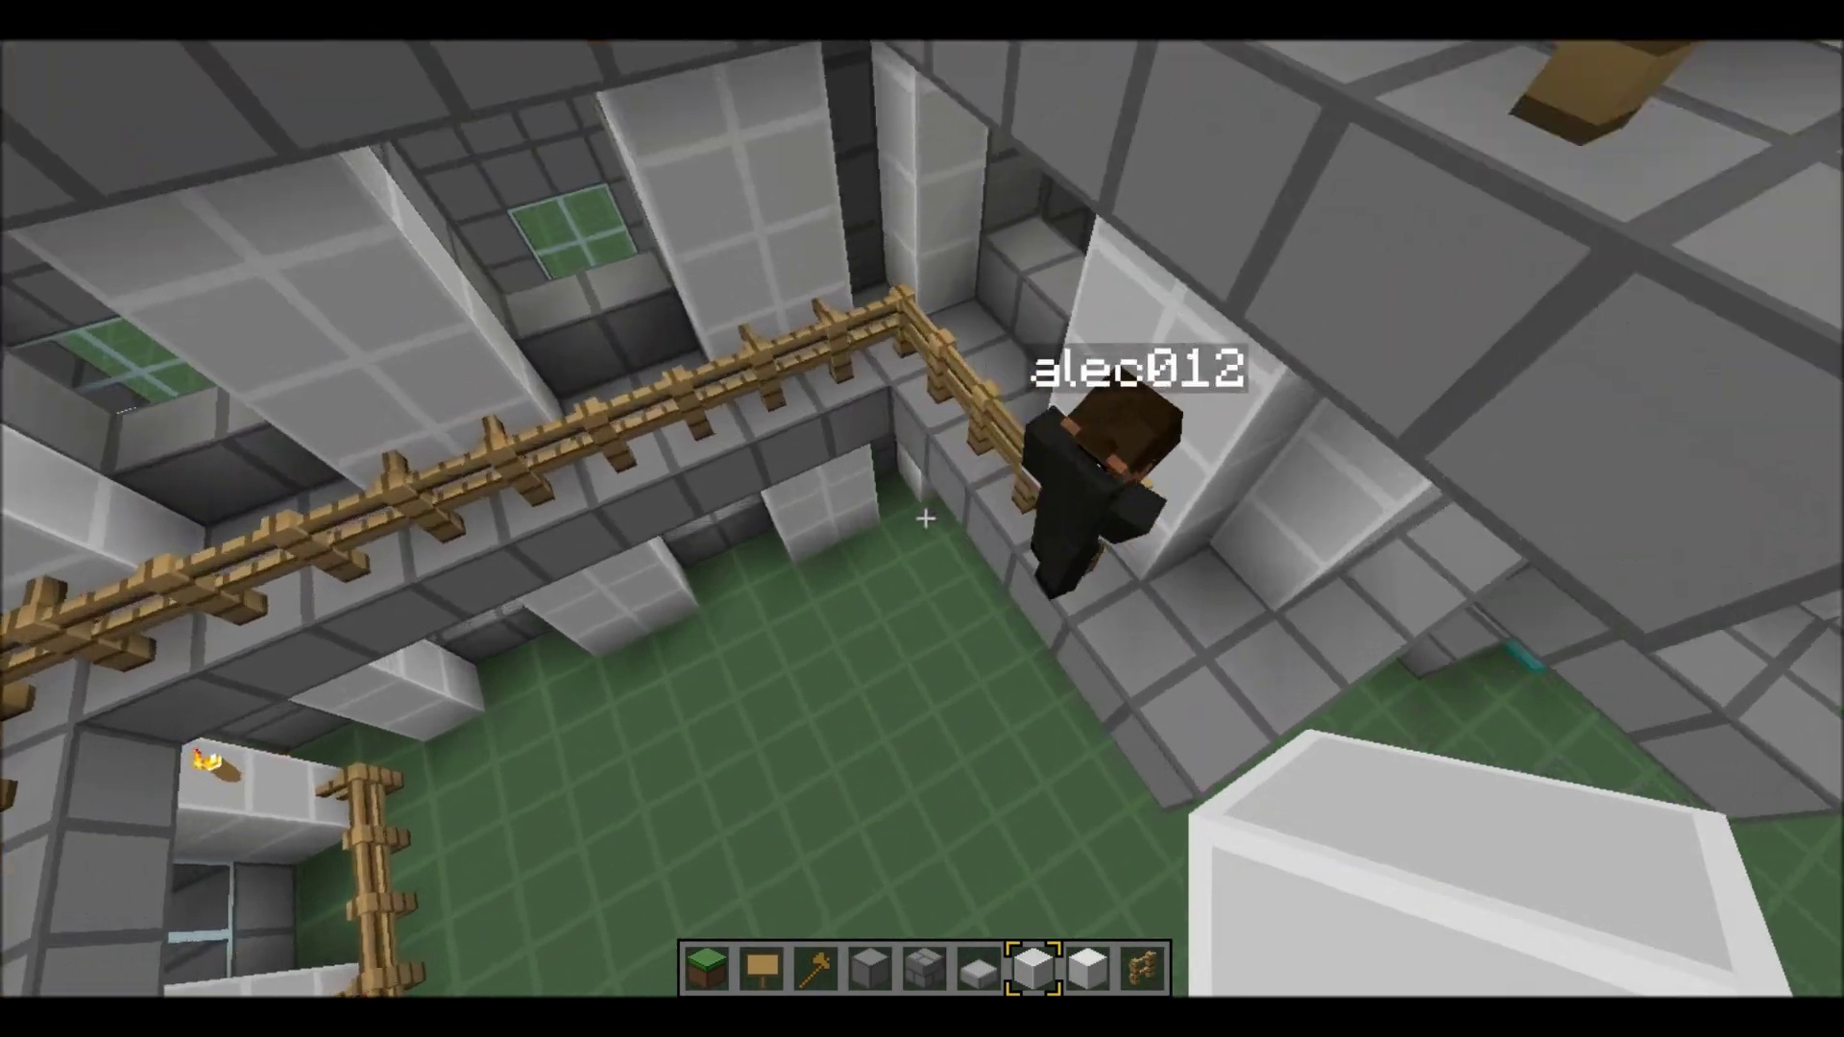
{"action": "key", "text": "e"}
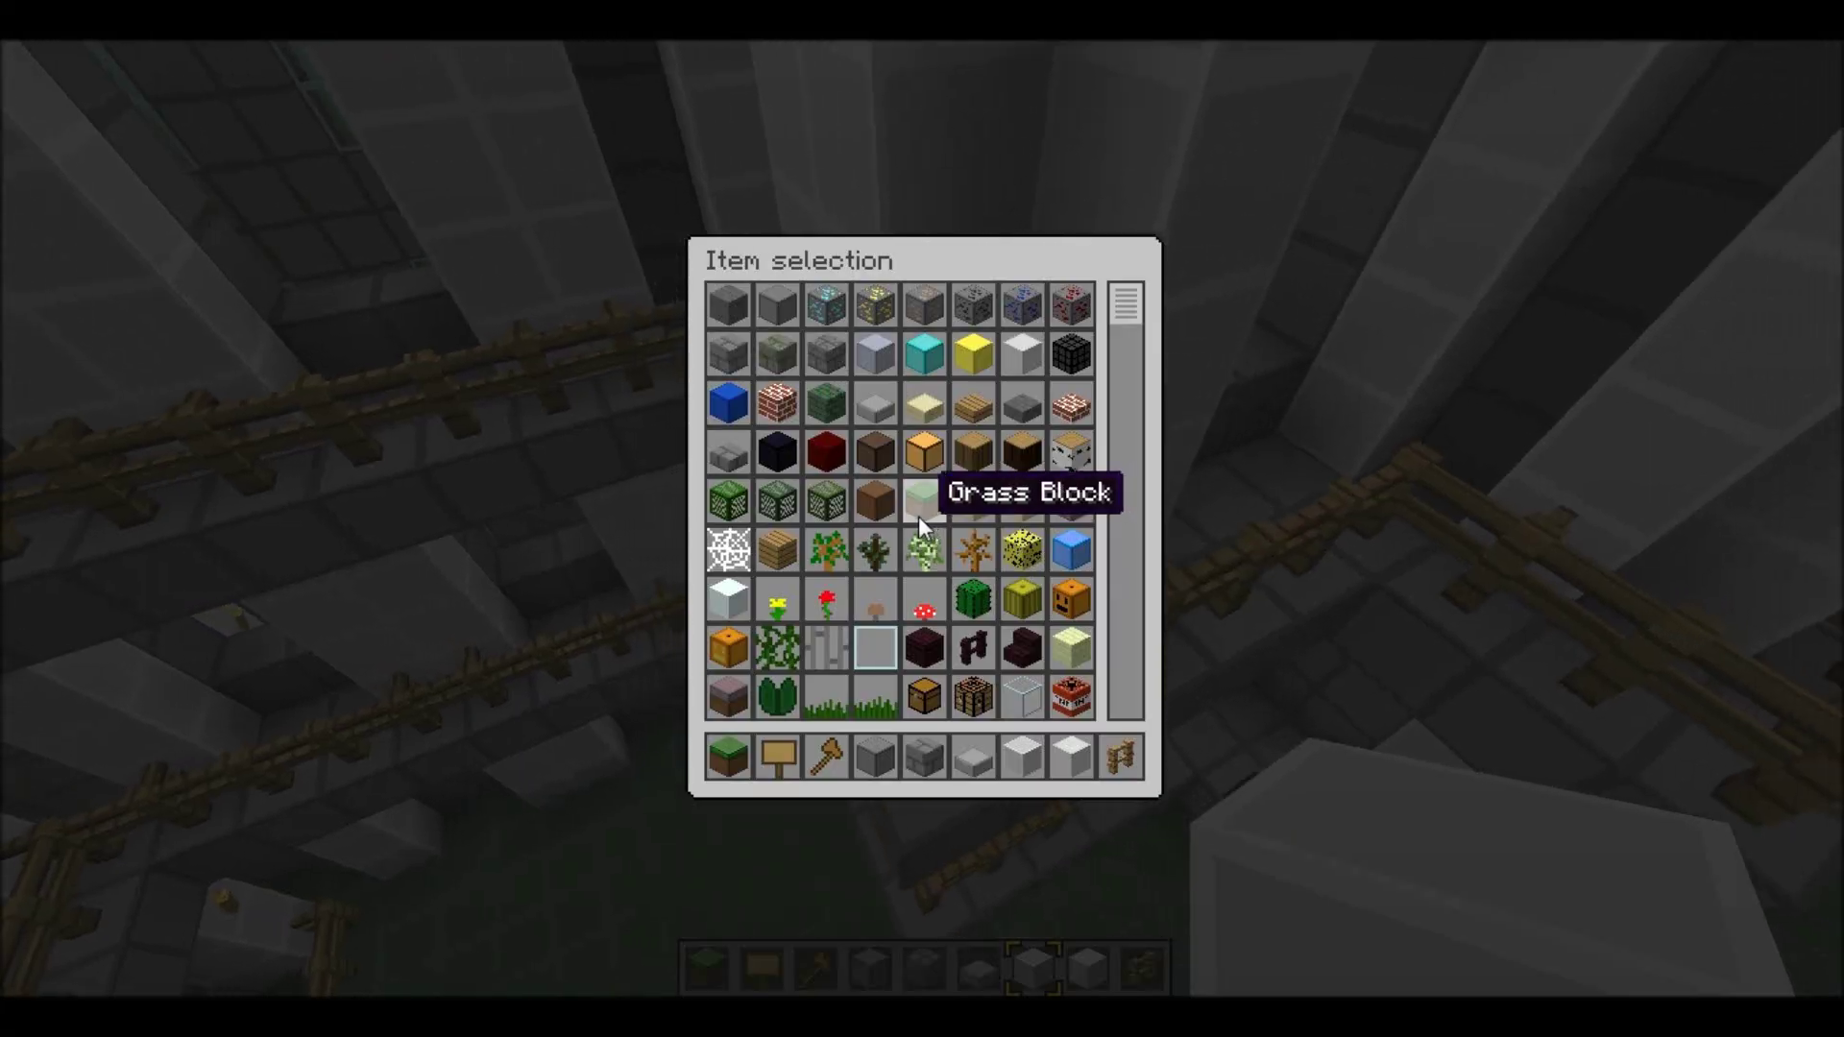
{"action": "key", "text": "e"}
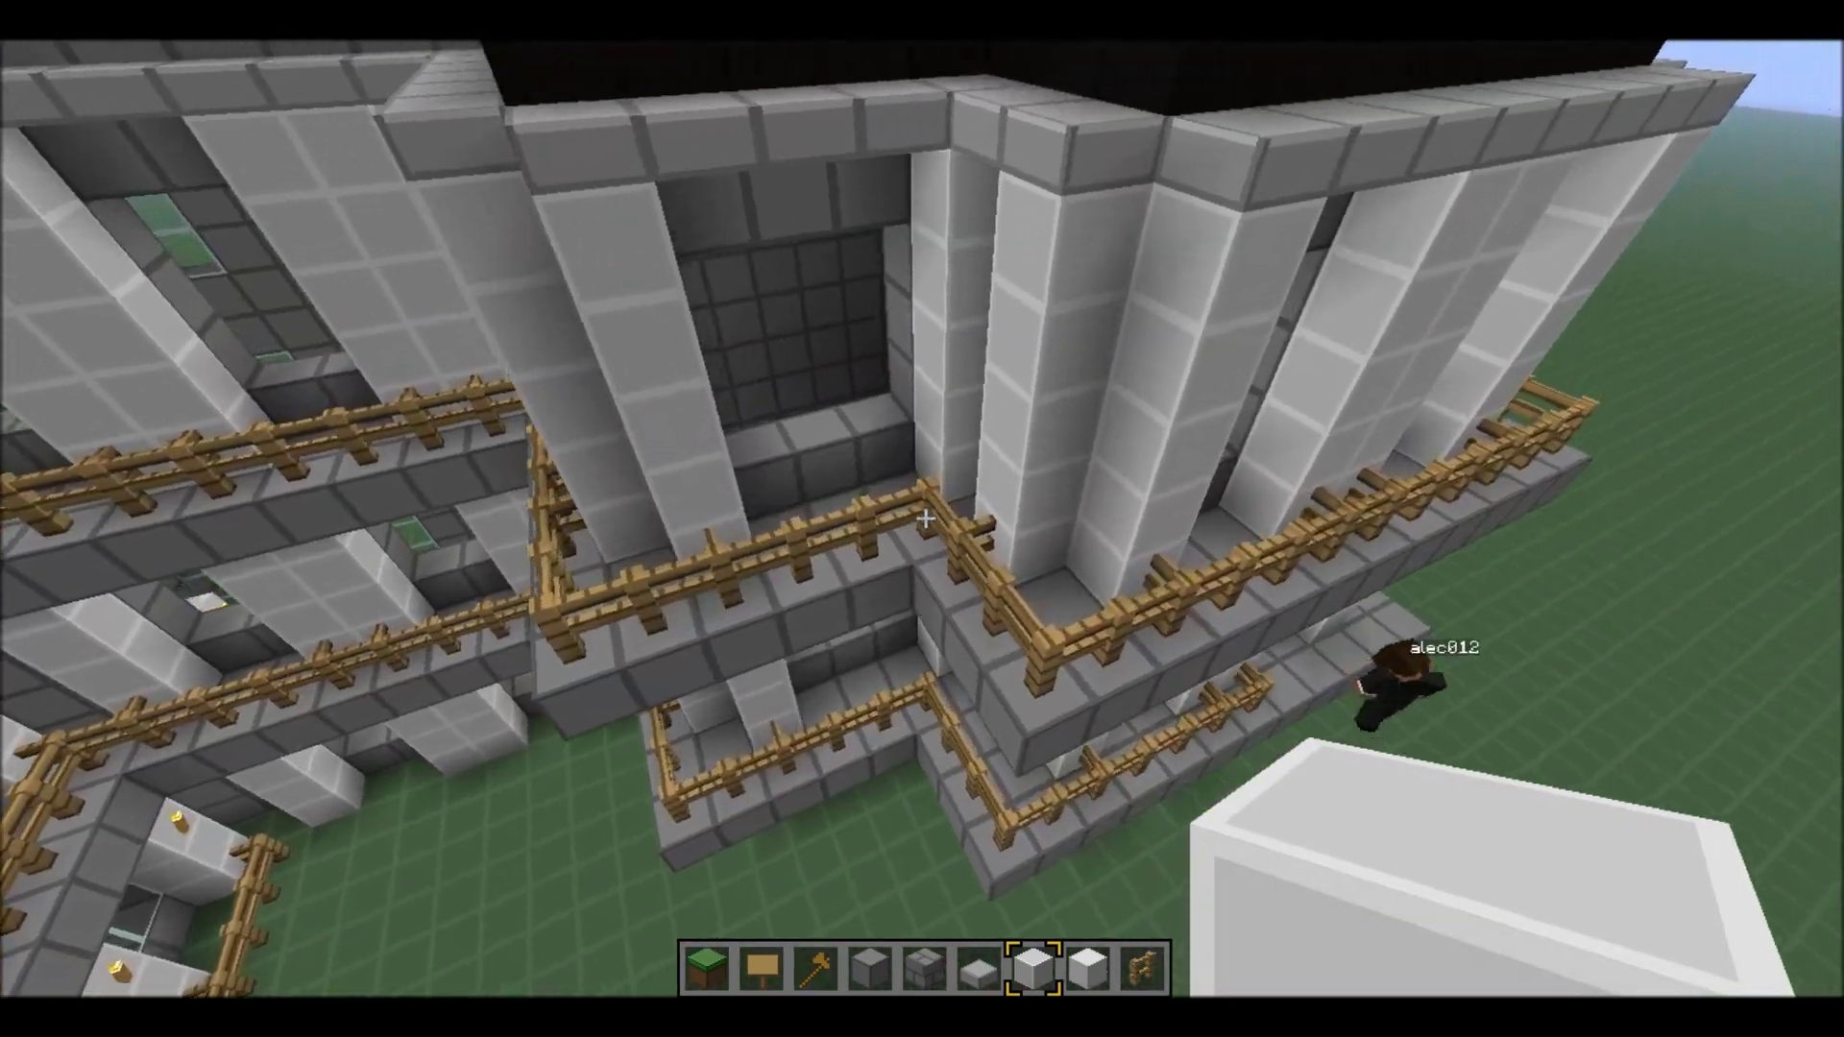
{"action": "scroll", "coordinate": [922, 518], "scroll_direction": "down", "scroll_amount": 2}
{"action": "scroll", "coordinate": [922, 519], "scroll_direction": "up", "scroll_amount": 1}
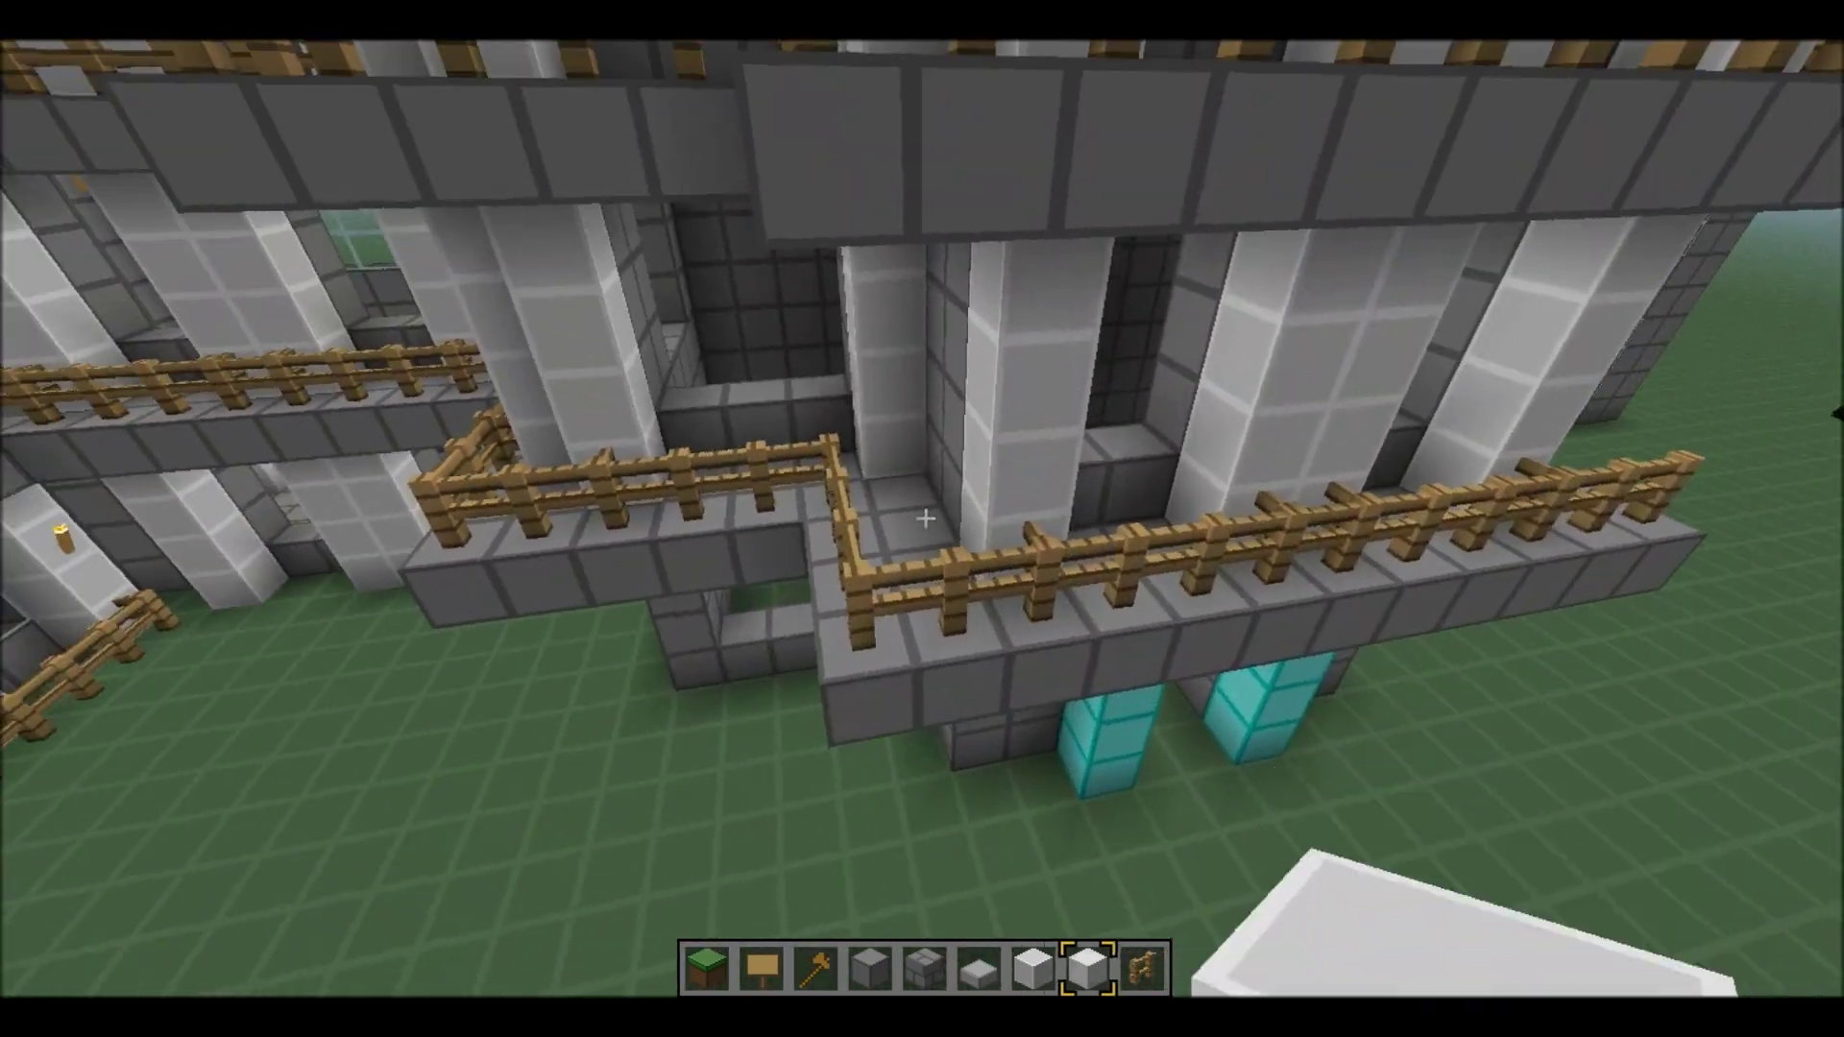
{"action": "scroll", "coordinate": [923, 516], "scroll_direction": "up", "scroll_amount": 4}
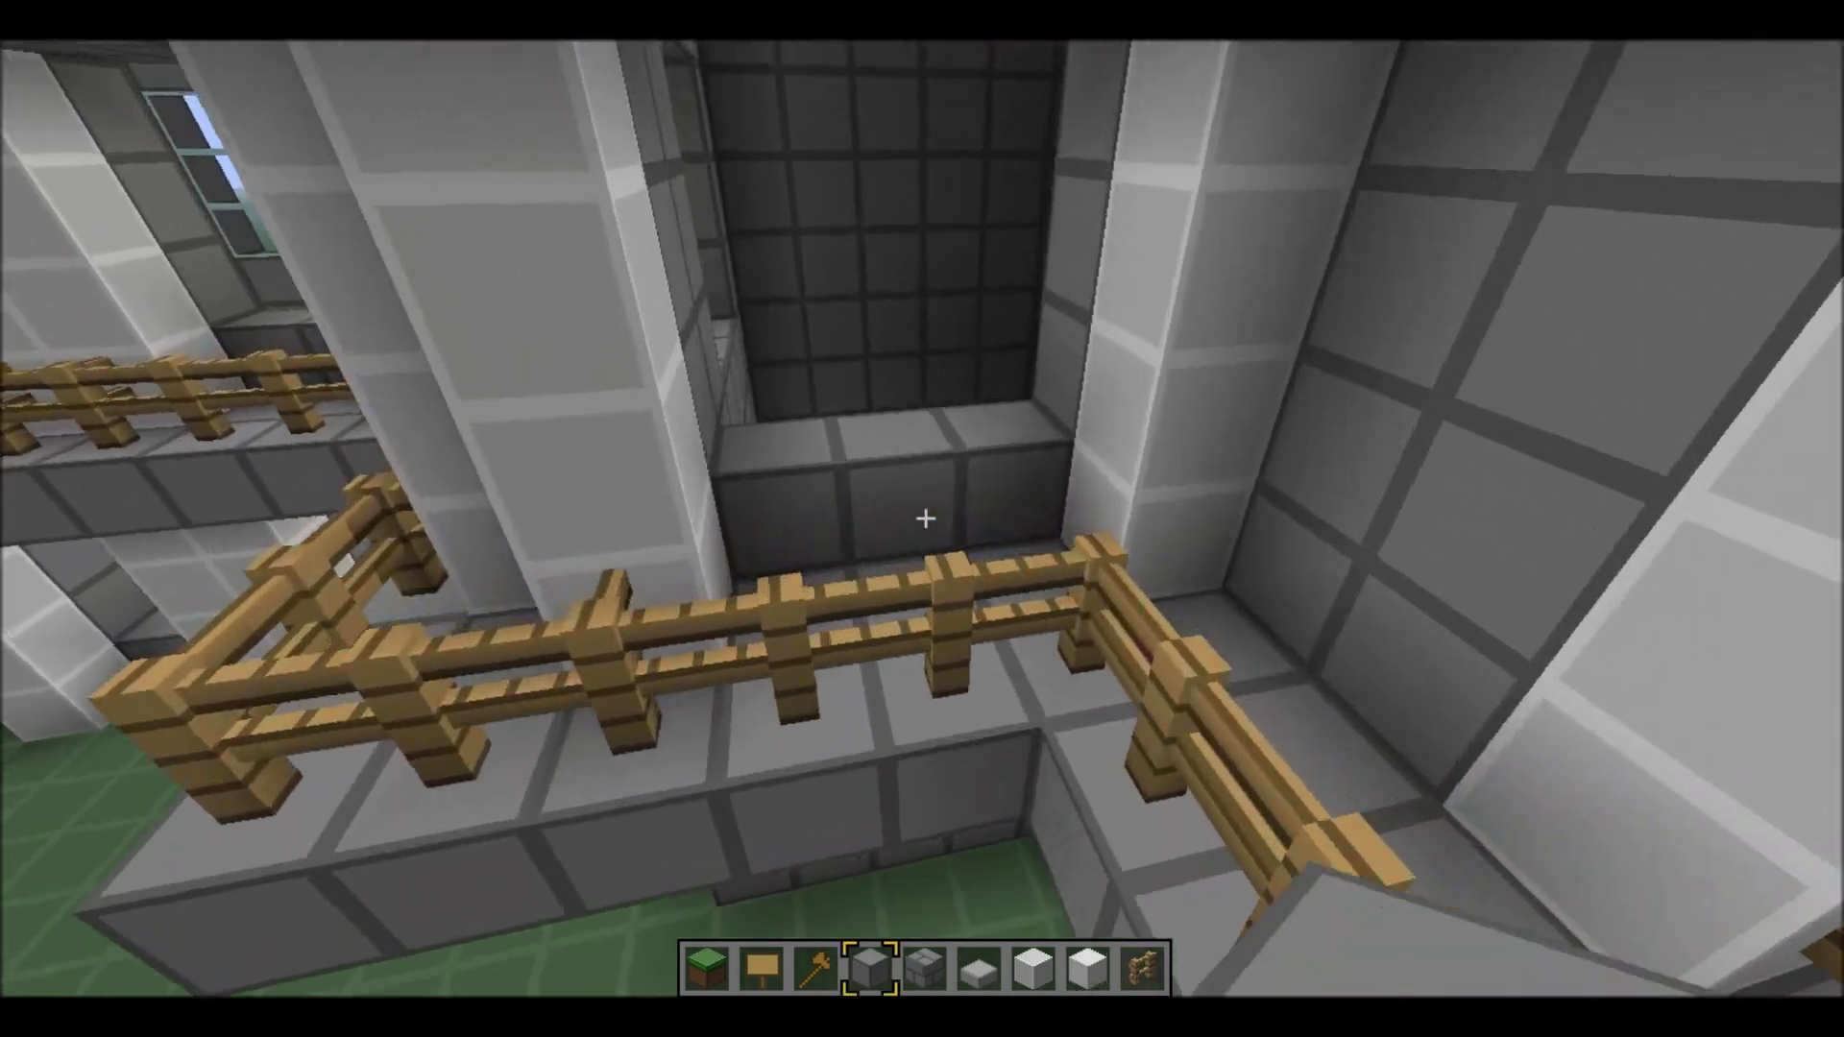
{"action": "scroll", "coordinate": [923, 517], "scroll_direction": "up", "scroll_amount": 1}
{"action": "scroll", "coordinate": [923, 517], "scroll_direction": "down", "scroll_amount": 1}
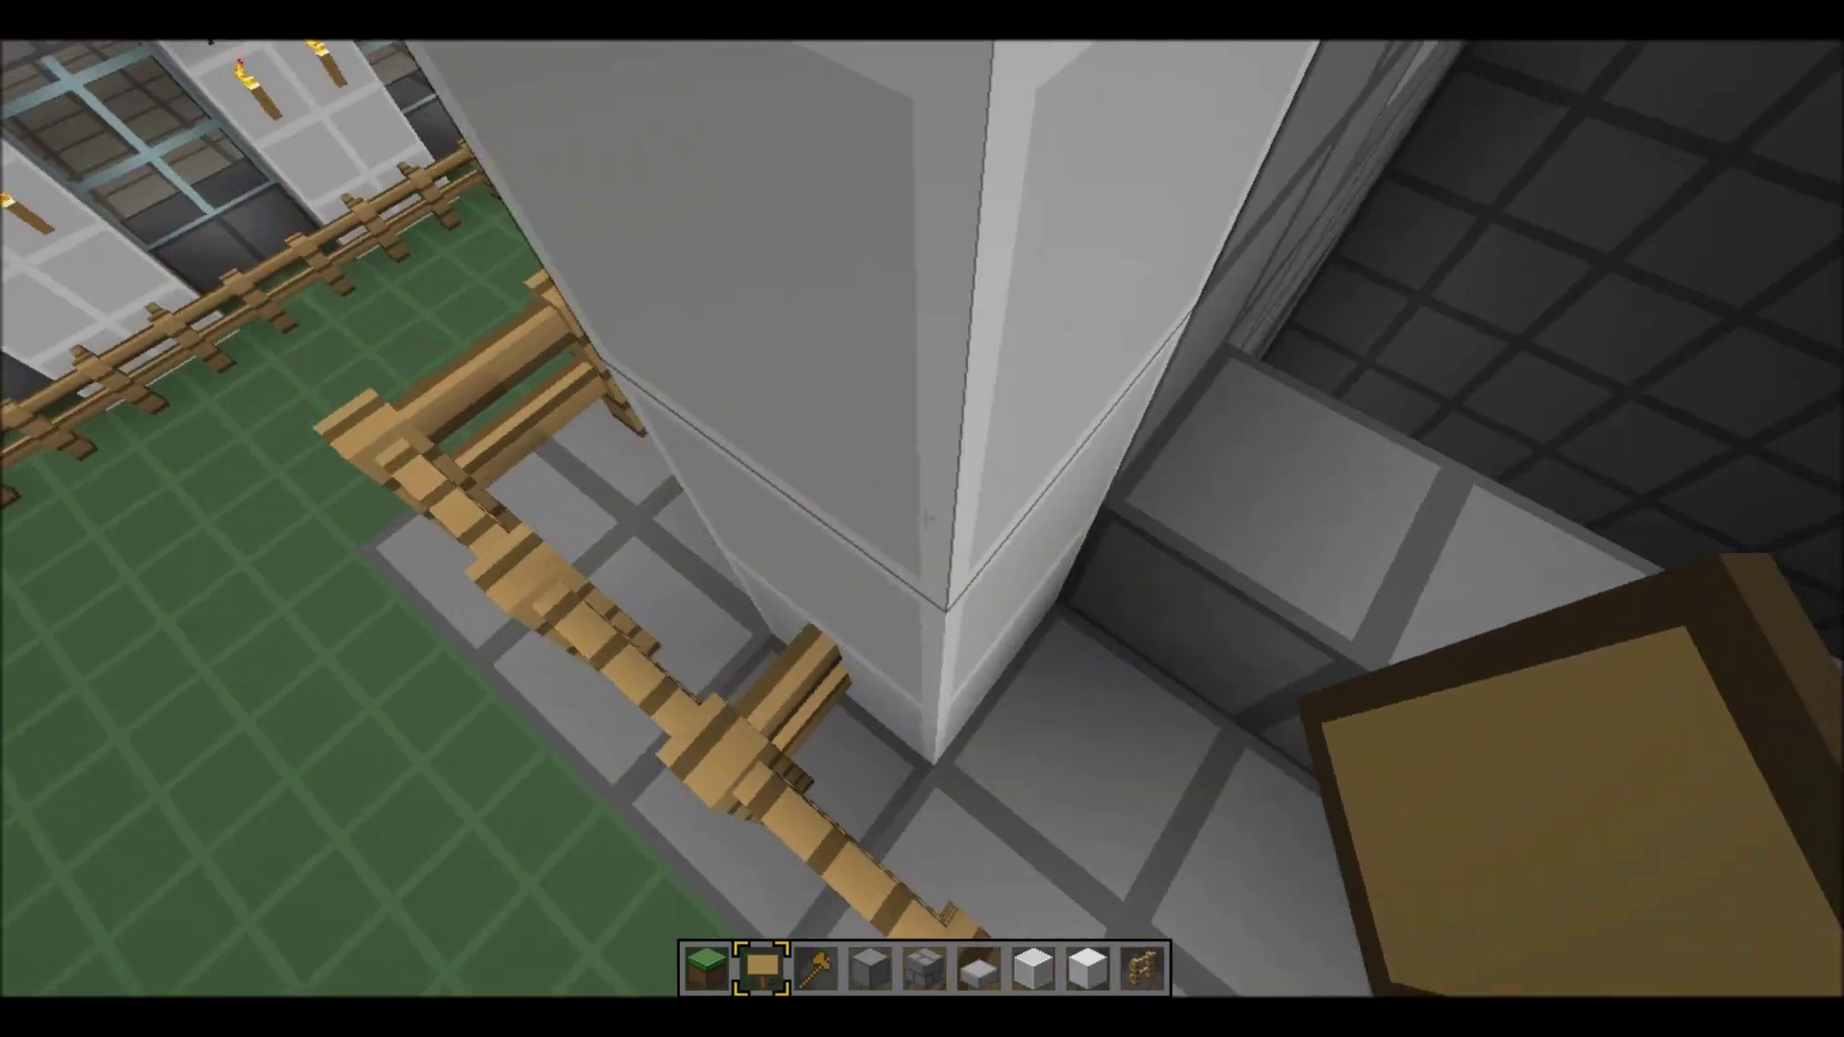
{"action": "scroll", "coordinate": [923, 516], "scroll_direction": "down", "scroll_amount": 1}
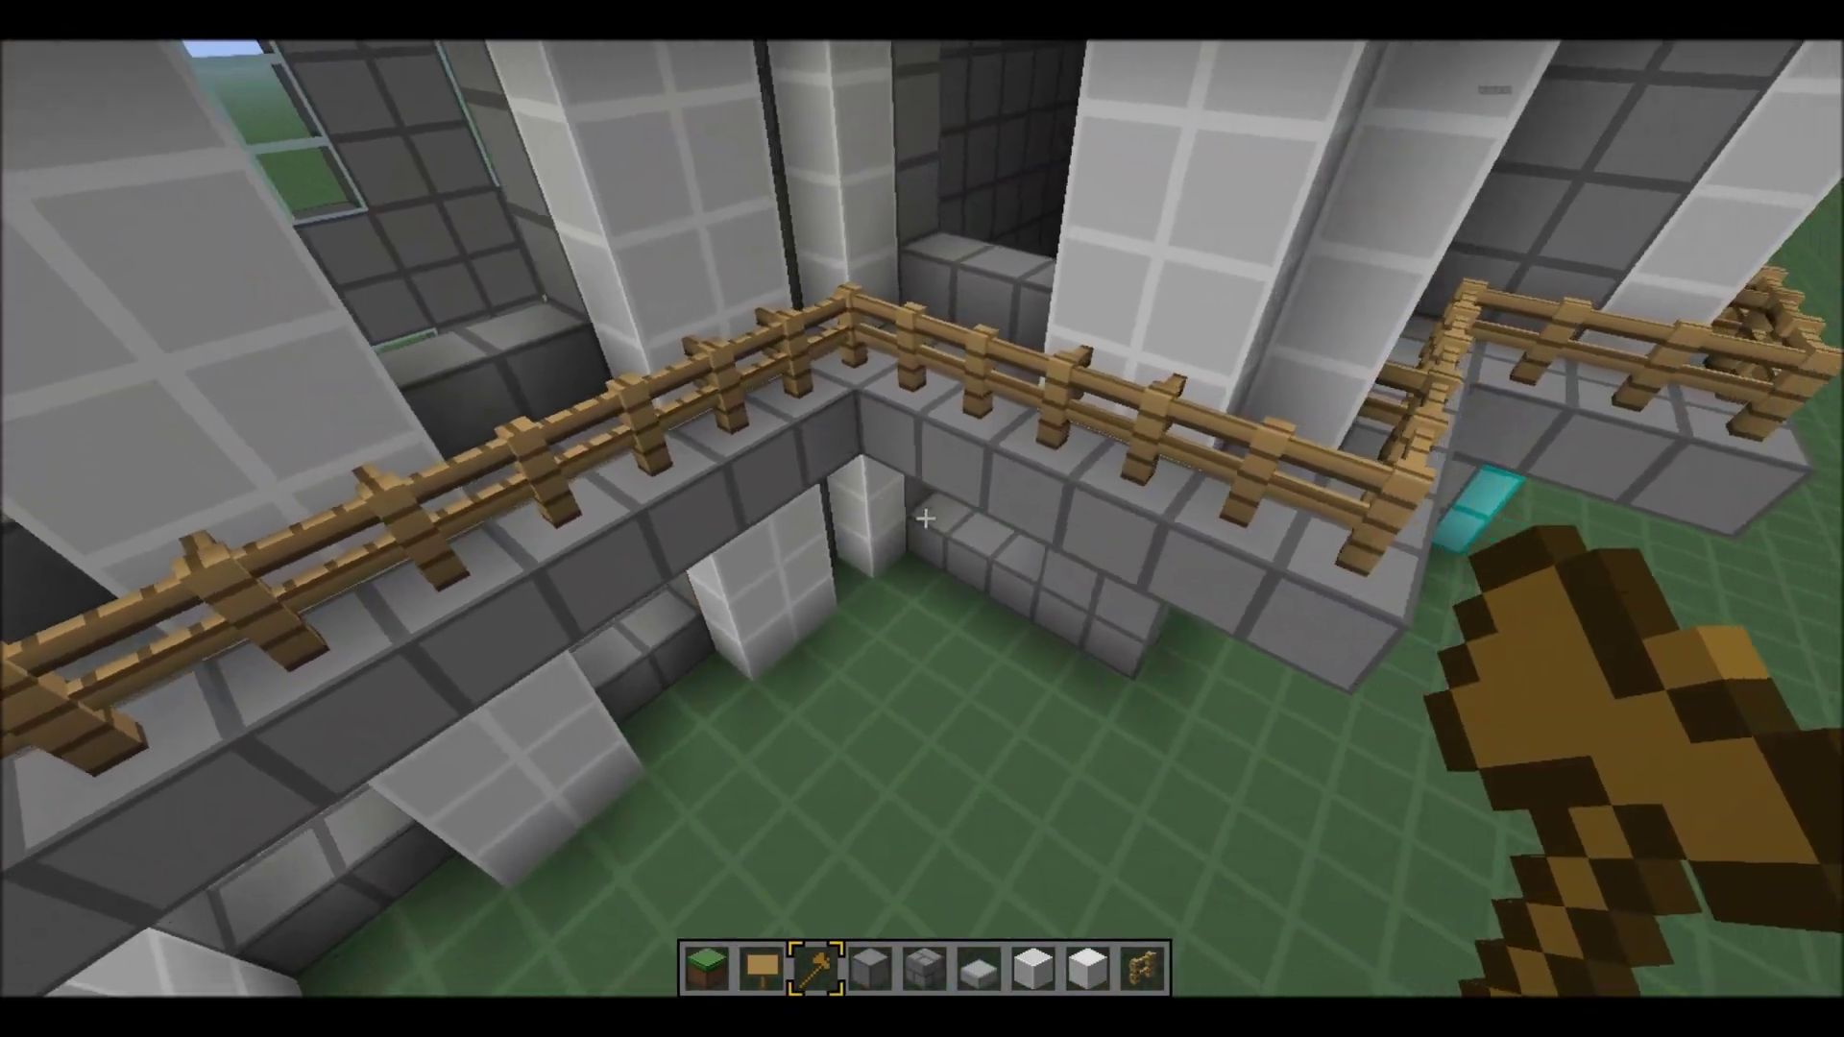
{"action": "scroll", "coordinate": [923, 517], "scroll_direction": "up", "scroll_amount": 1}
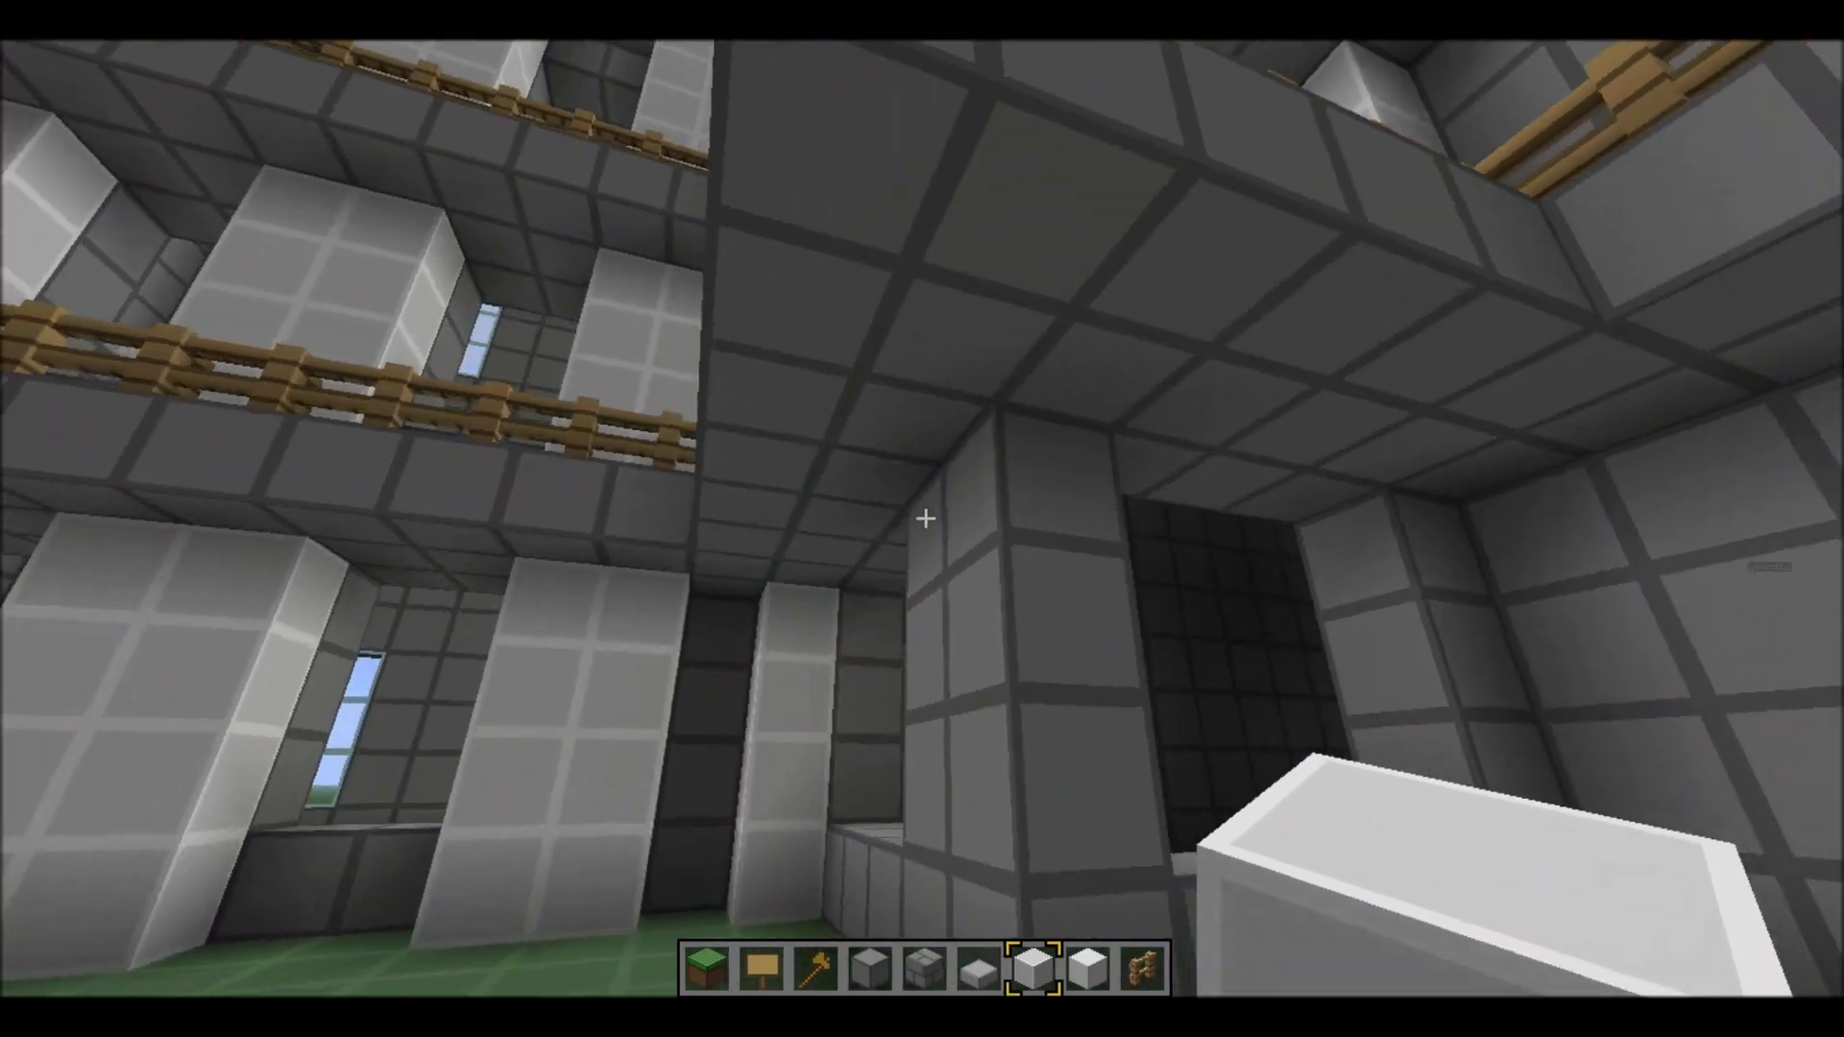
Step: Place four quartz blocks in the ground-floor room, break a misplaced one, and pause
{"action": "right_click", "coordinate": [923, 516]}
{"action": "right_click", "coordinate": [923, 517]}
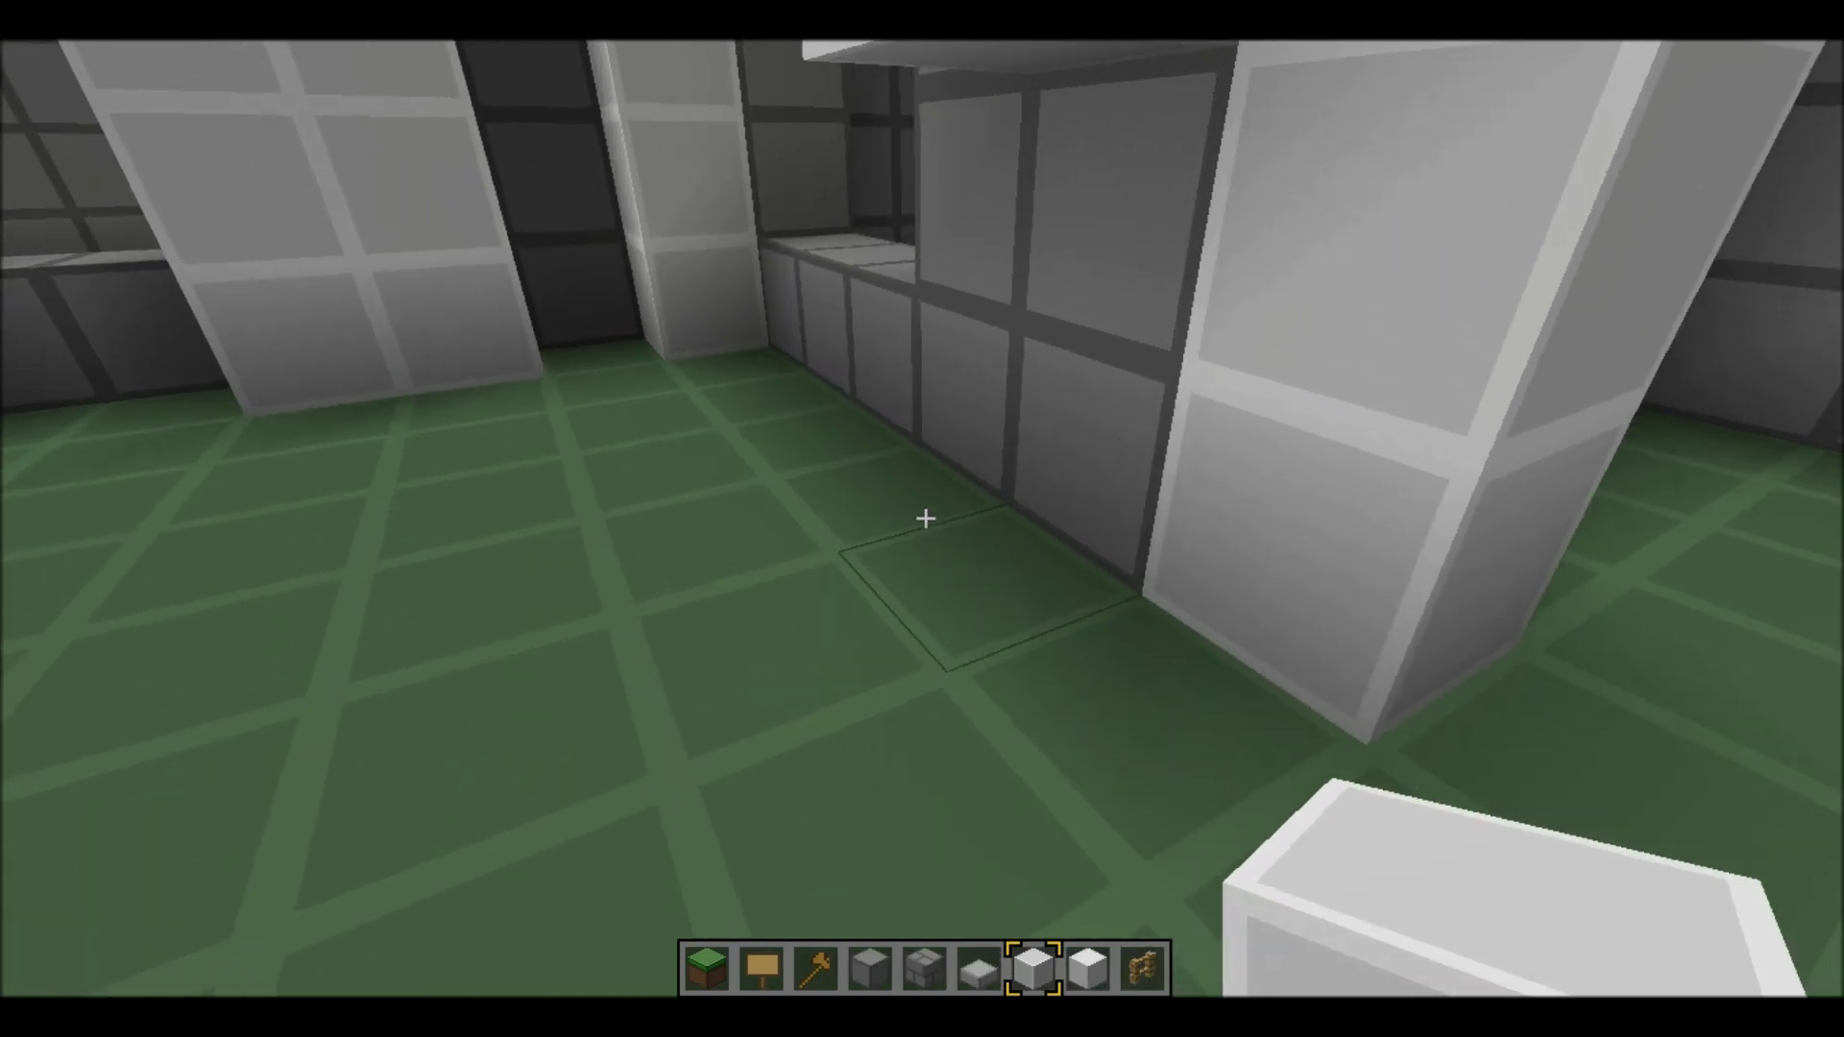
{"action": "right_click", "coordinate": [923, 516]}
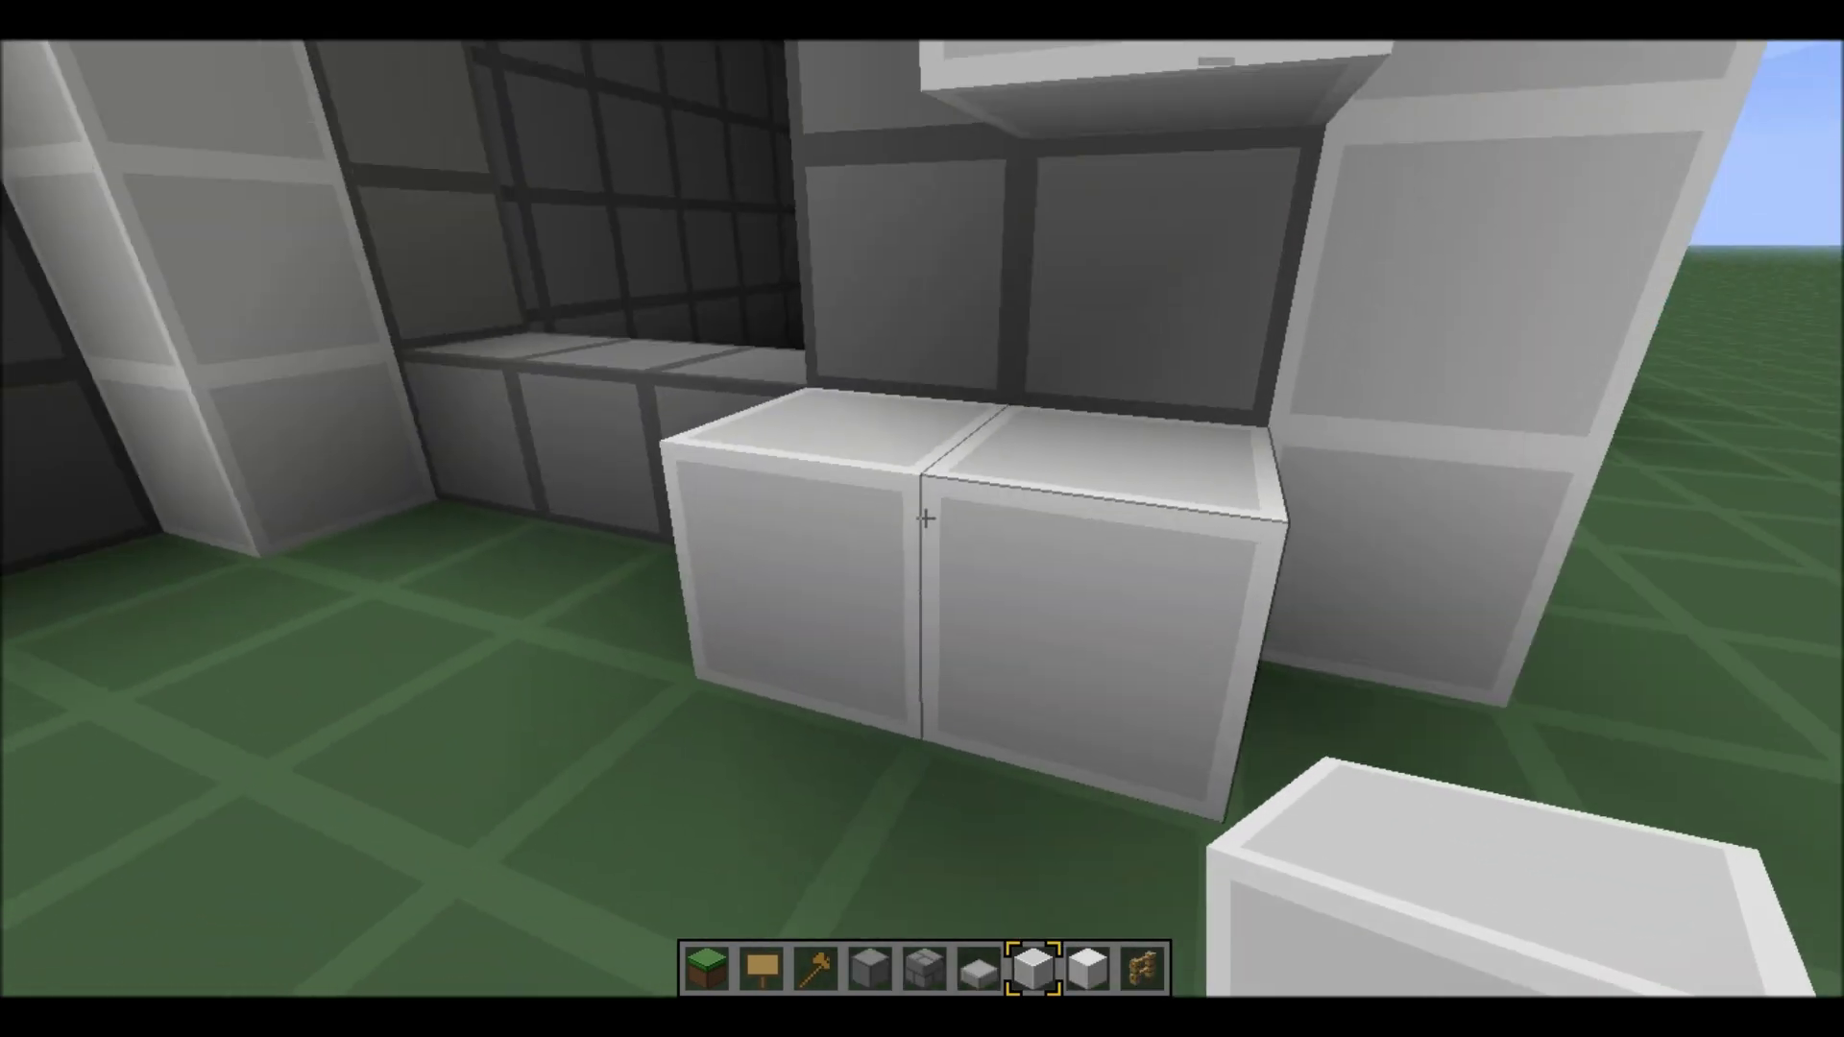
{"action": "right_click", "coordinate": [923, 517]}
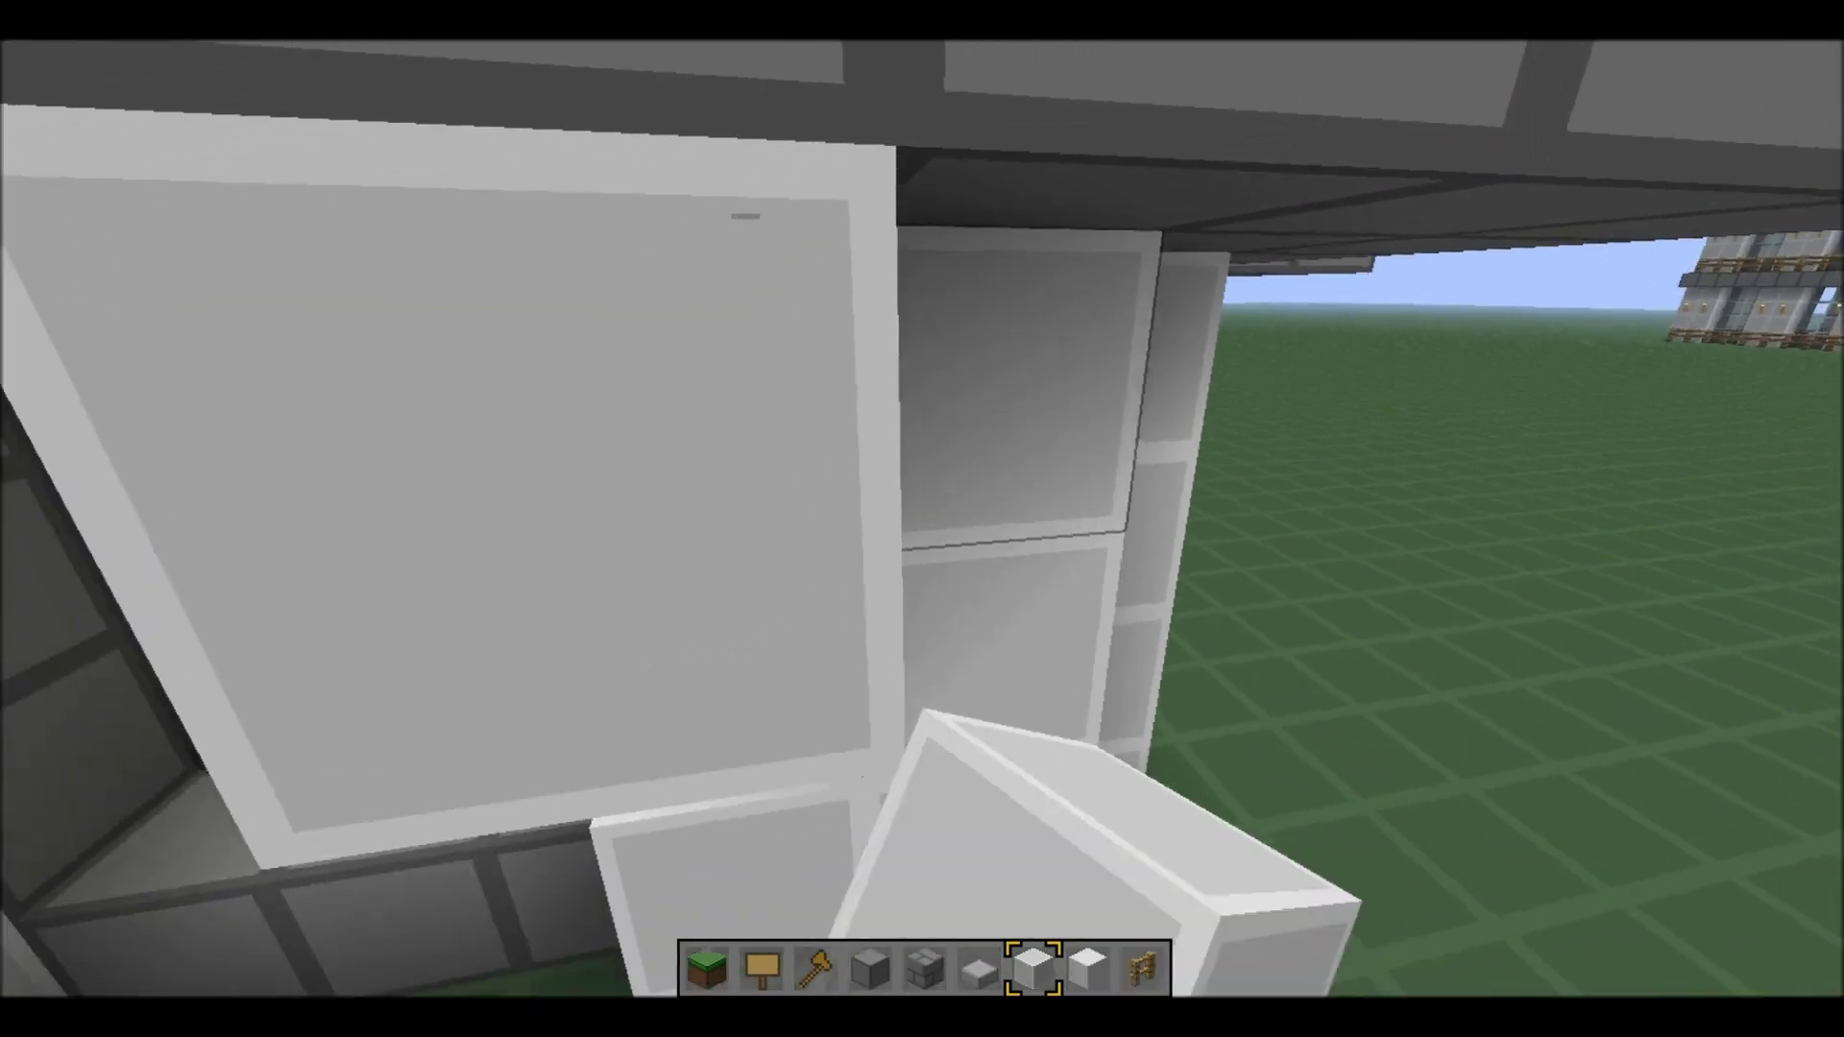
{"action": "left_click", "coordinate": [923, 516]}
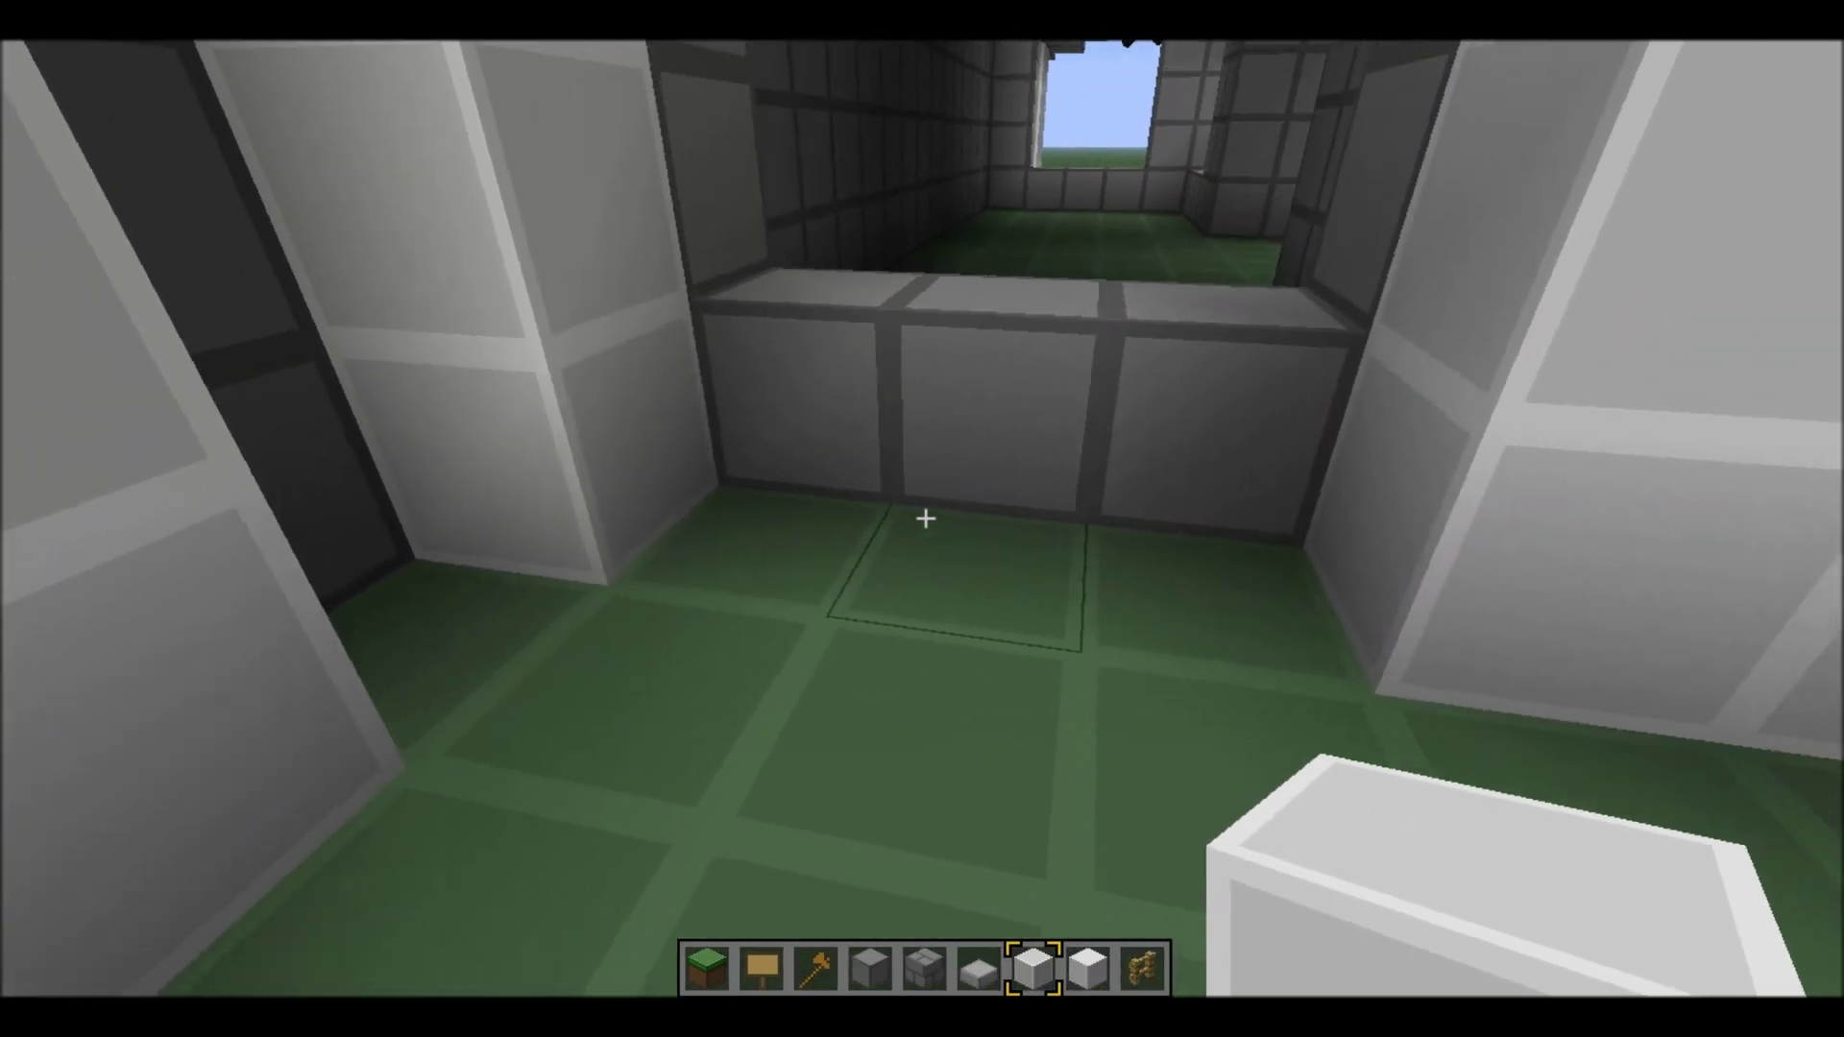
{"action": "key", "text": "Escape"}
{"action": "left_click", "coordinate": [913, 367]}
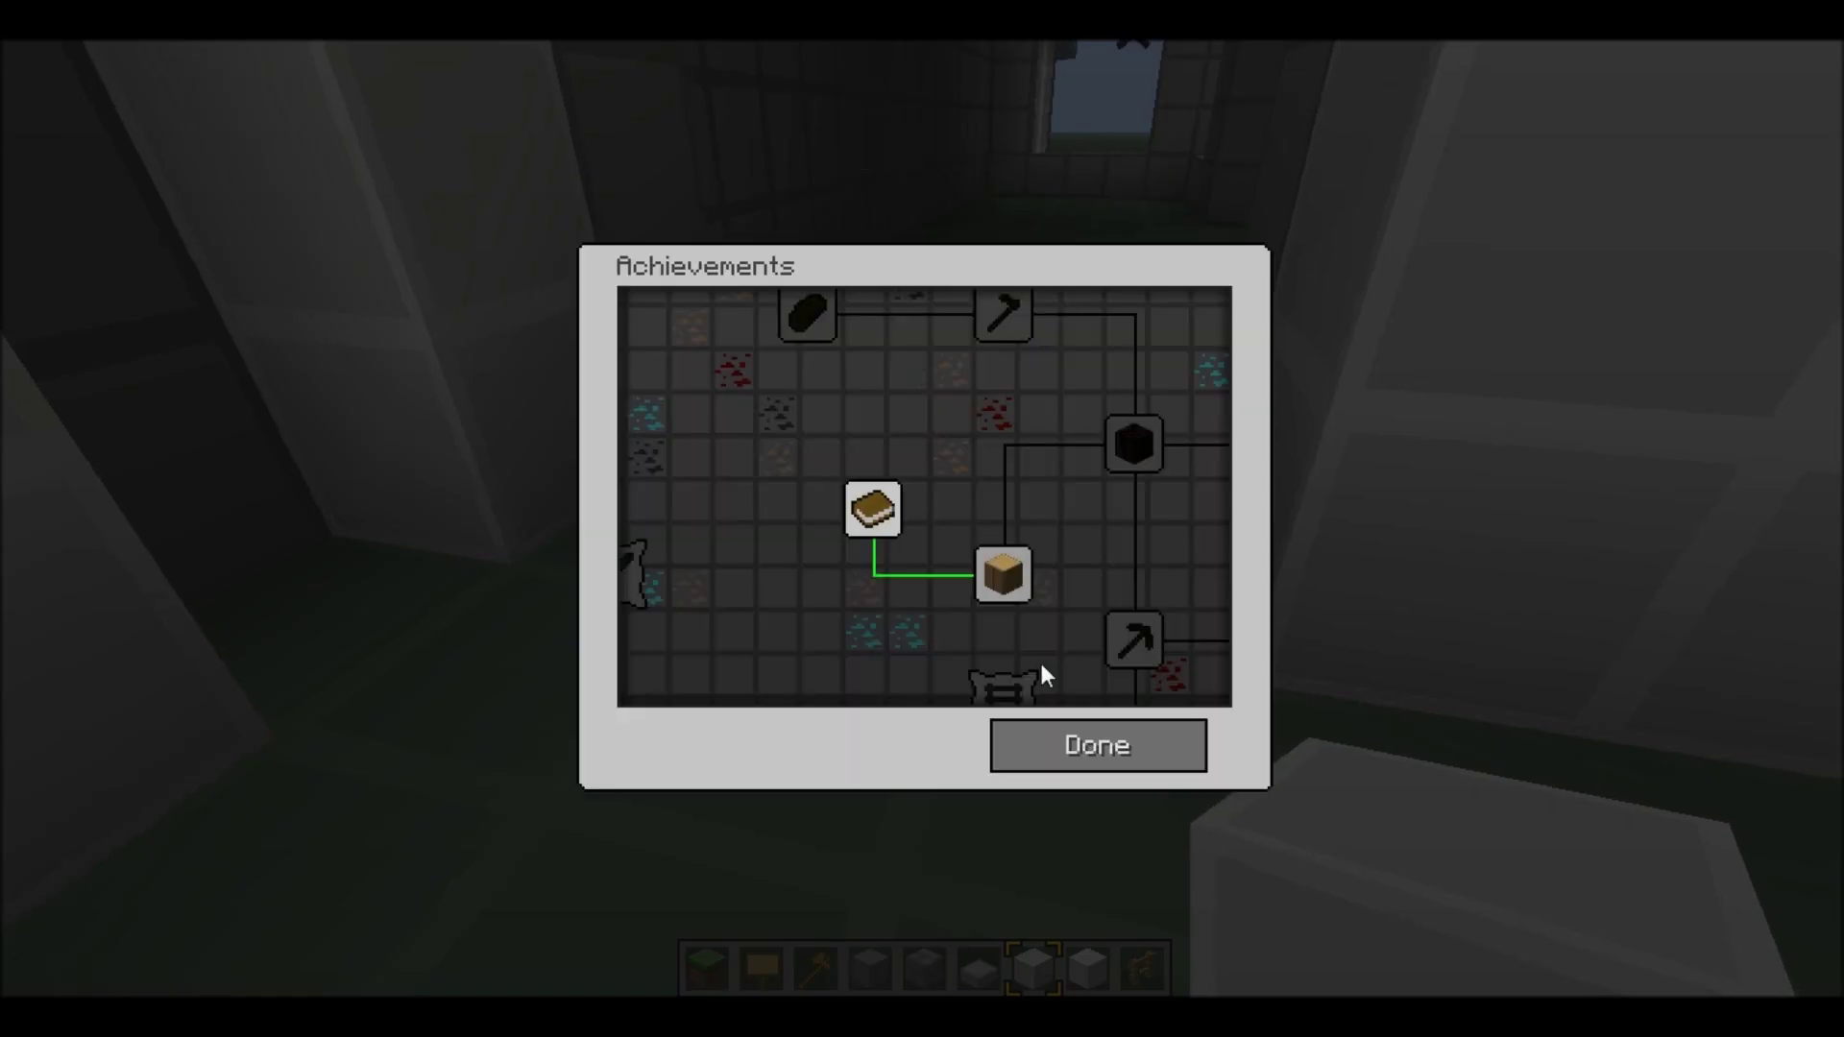
{"action": "left_click", "coordinate": [1095, 745]}
{"action": "key", "text": "s"}
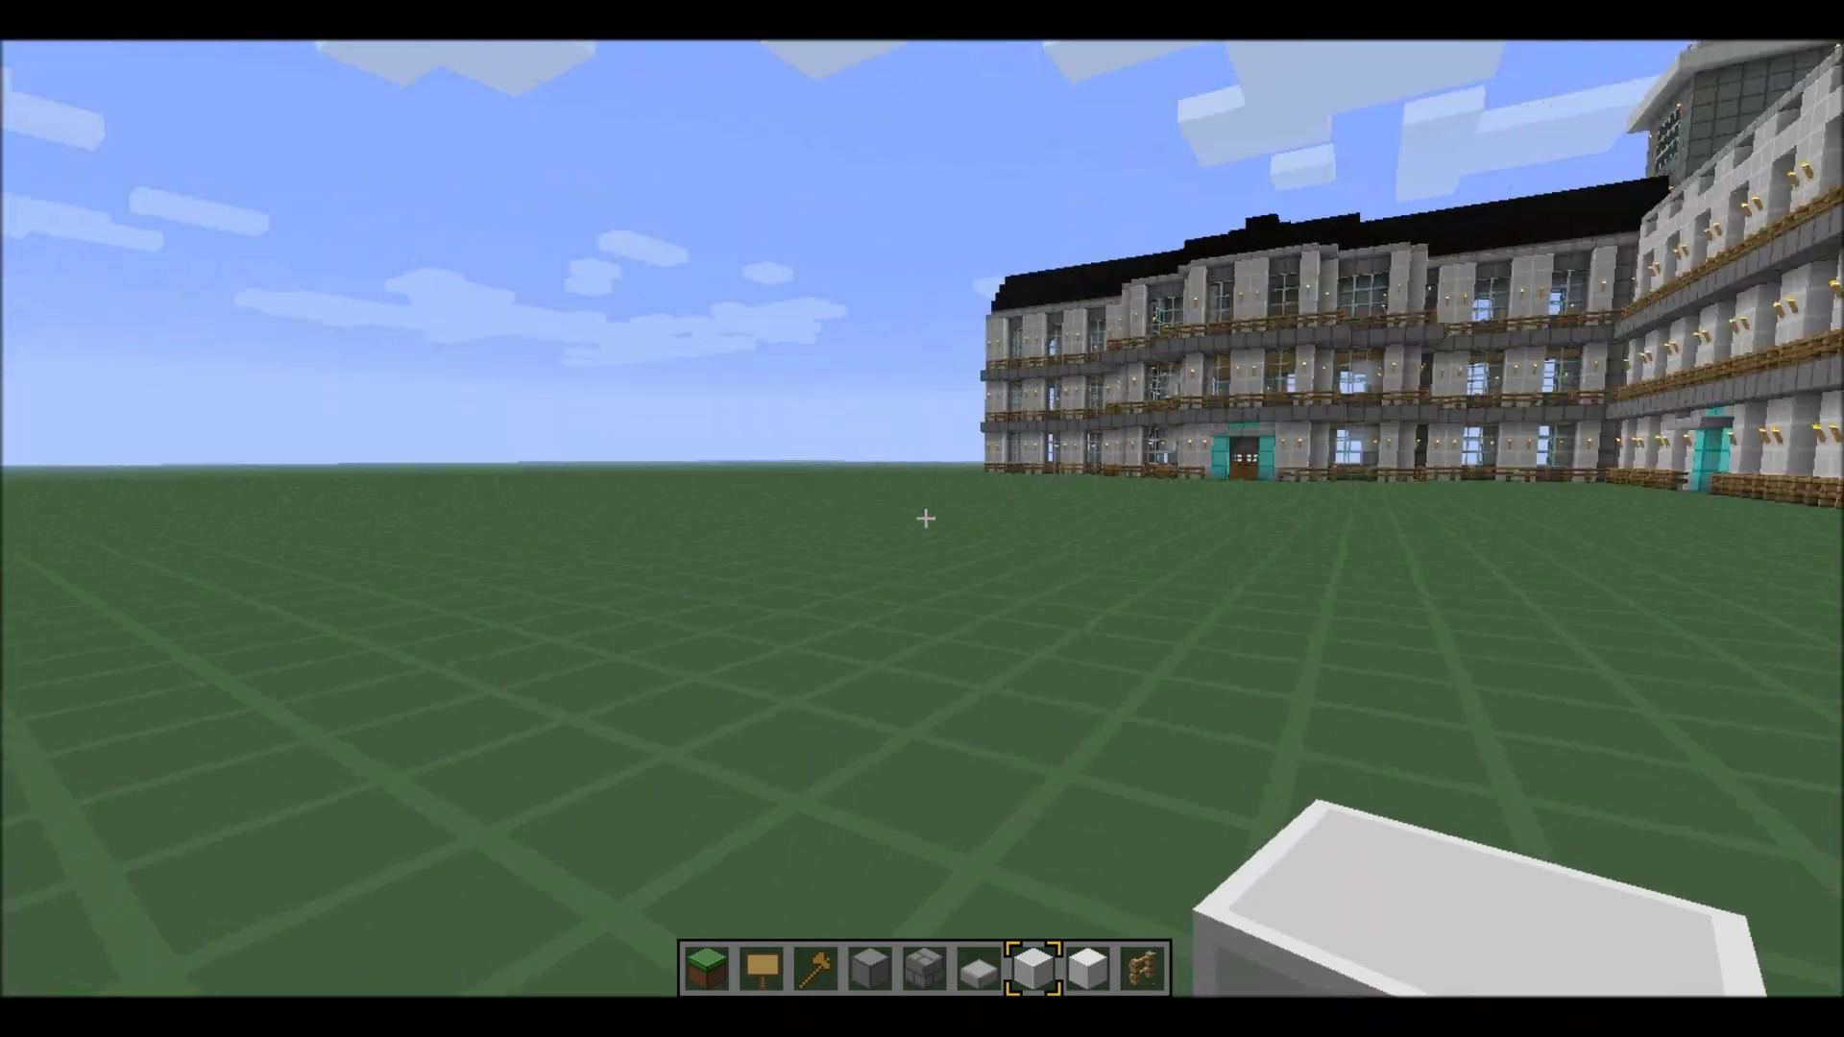
Step: Stack white blocks at the stone wall's foot and a 2x2 under the balcony
{"action": "key", "text": "w"}
{"action": "right_click", "coordinate": [925, 517]}
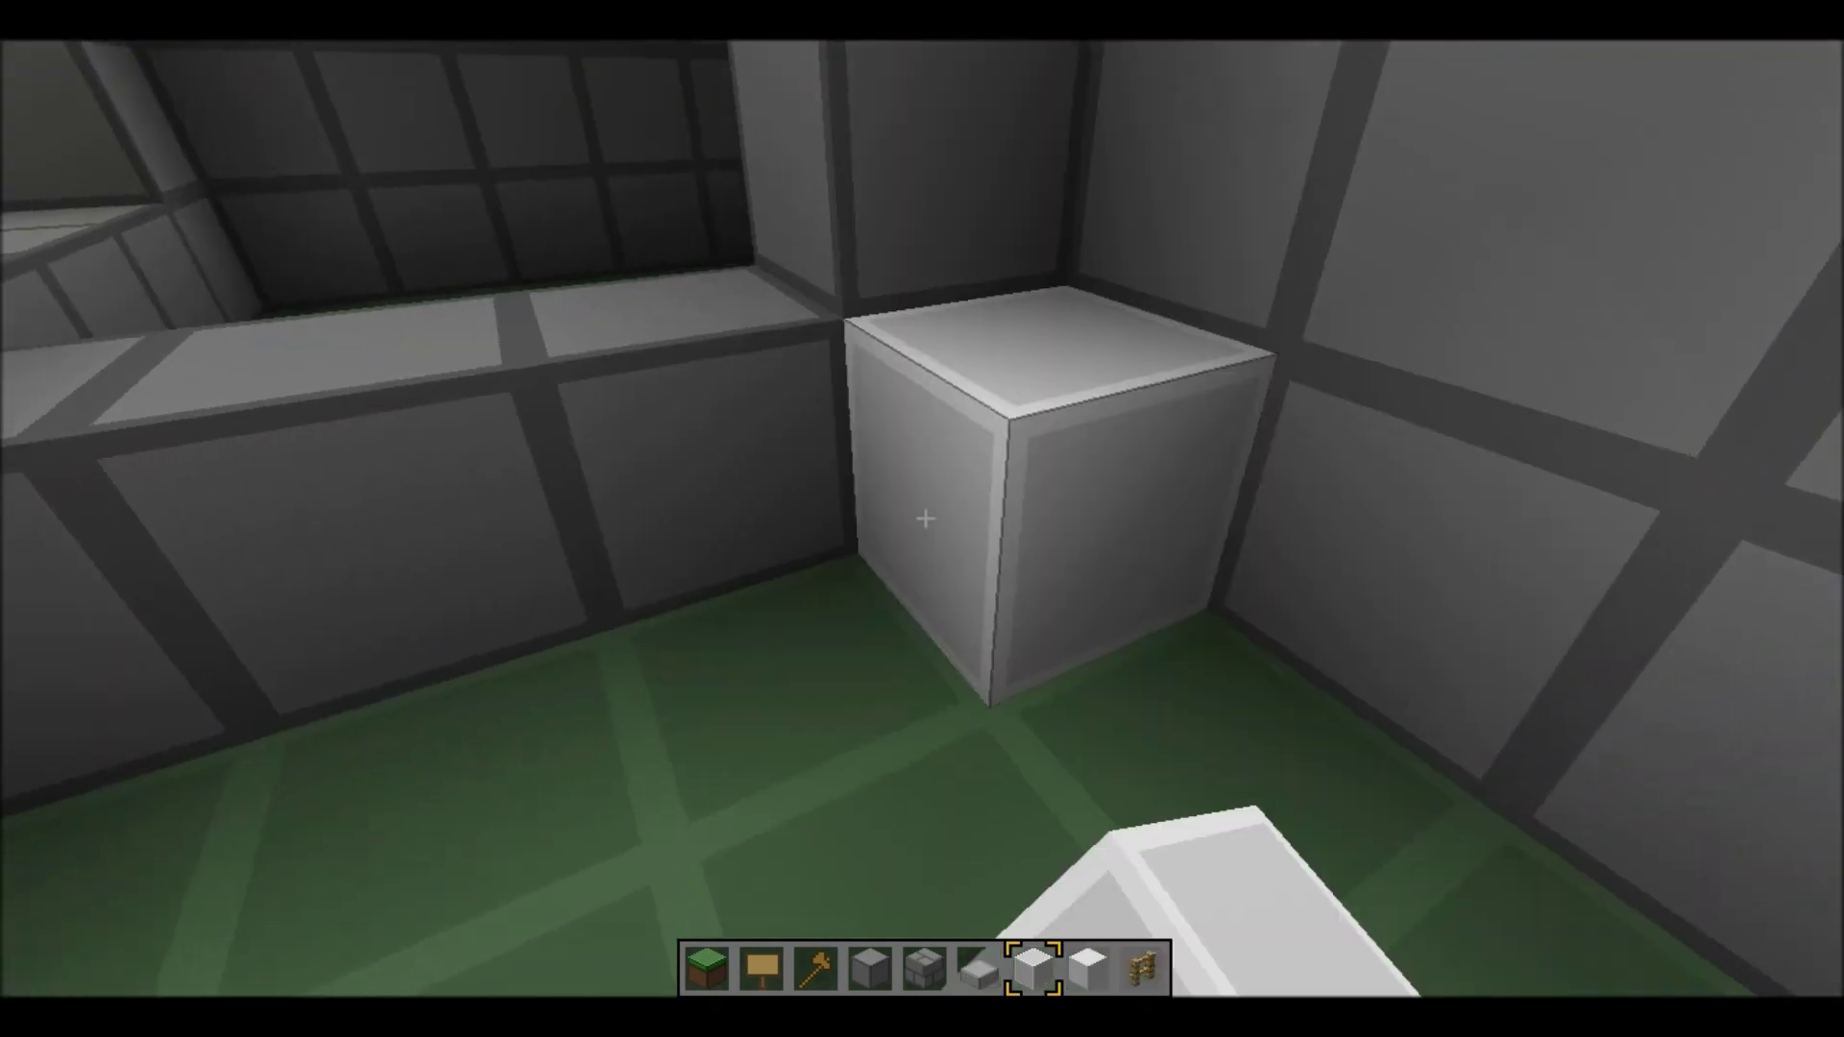
{"action": "right_click", "coordinate": [925, 517]}
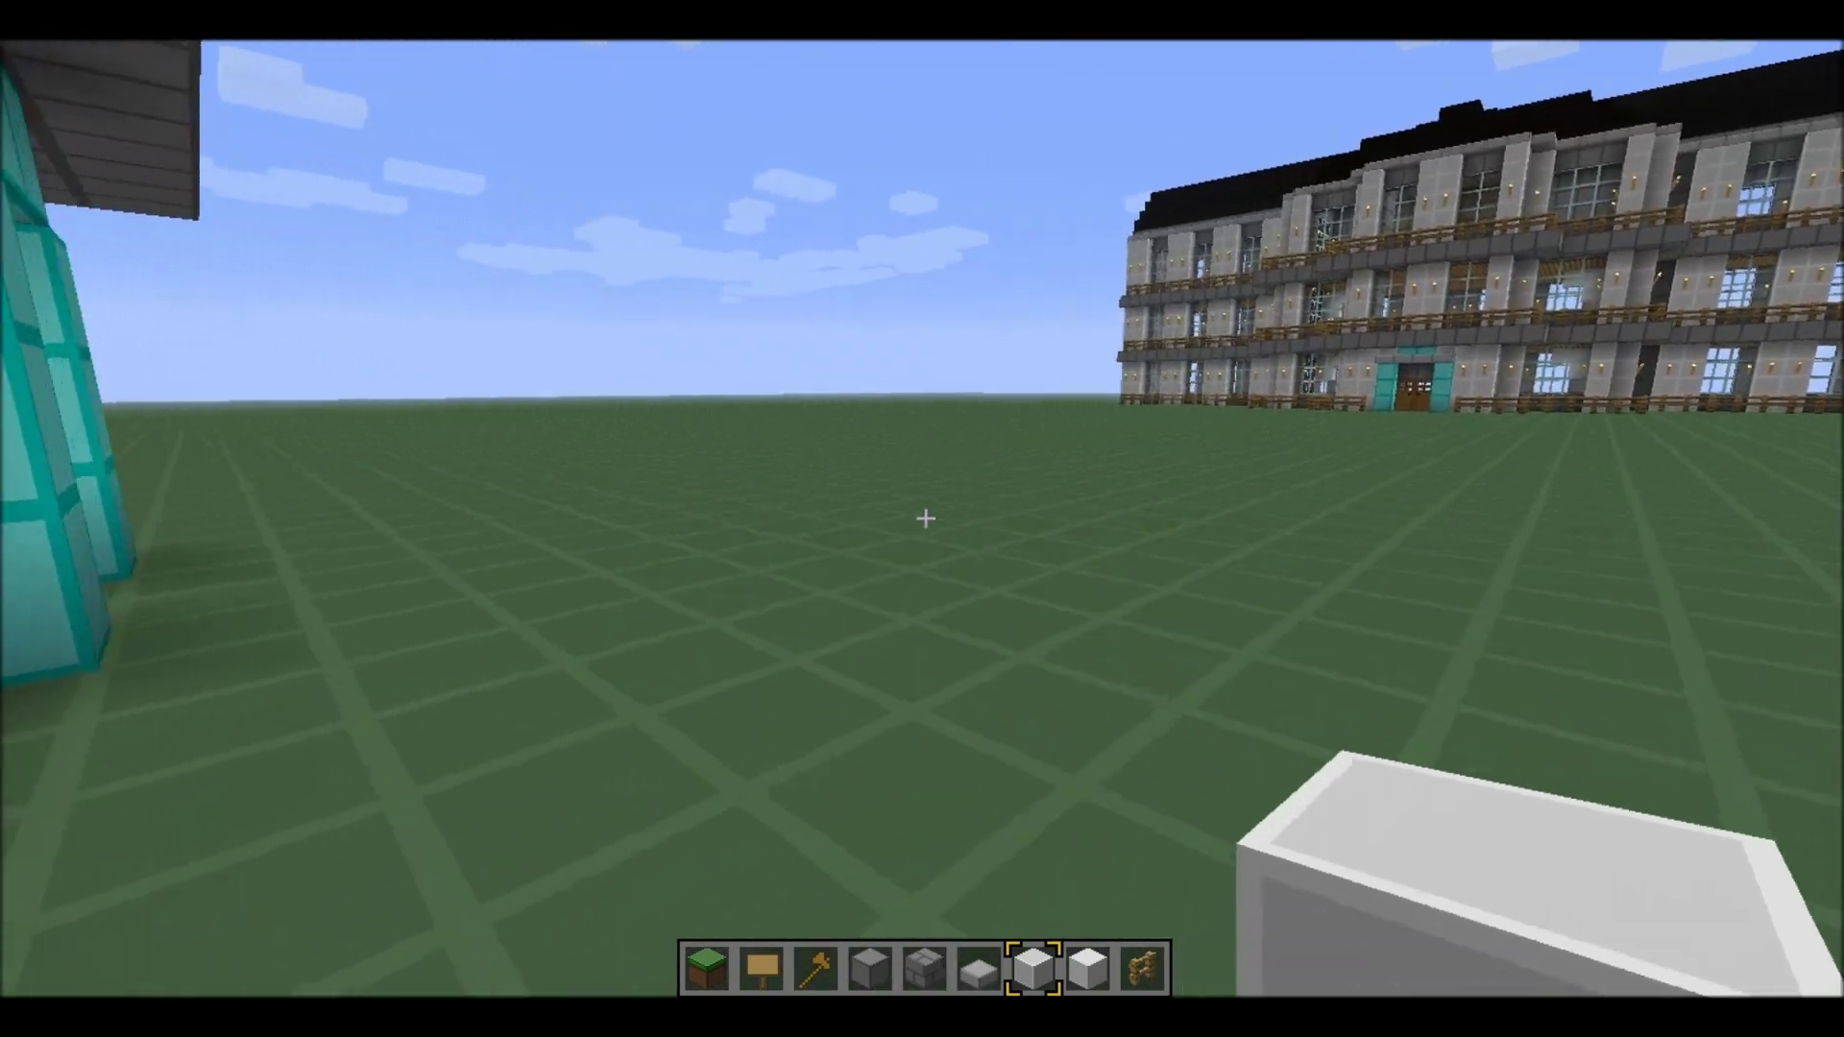
{"action": "key", "text": "w"}
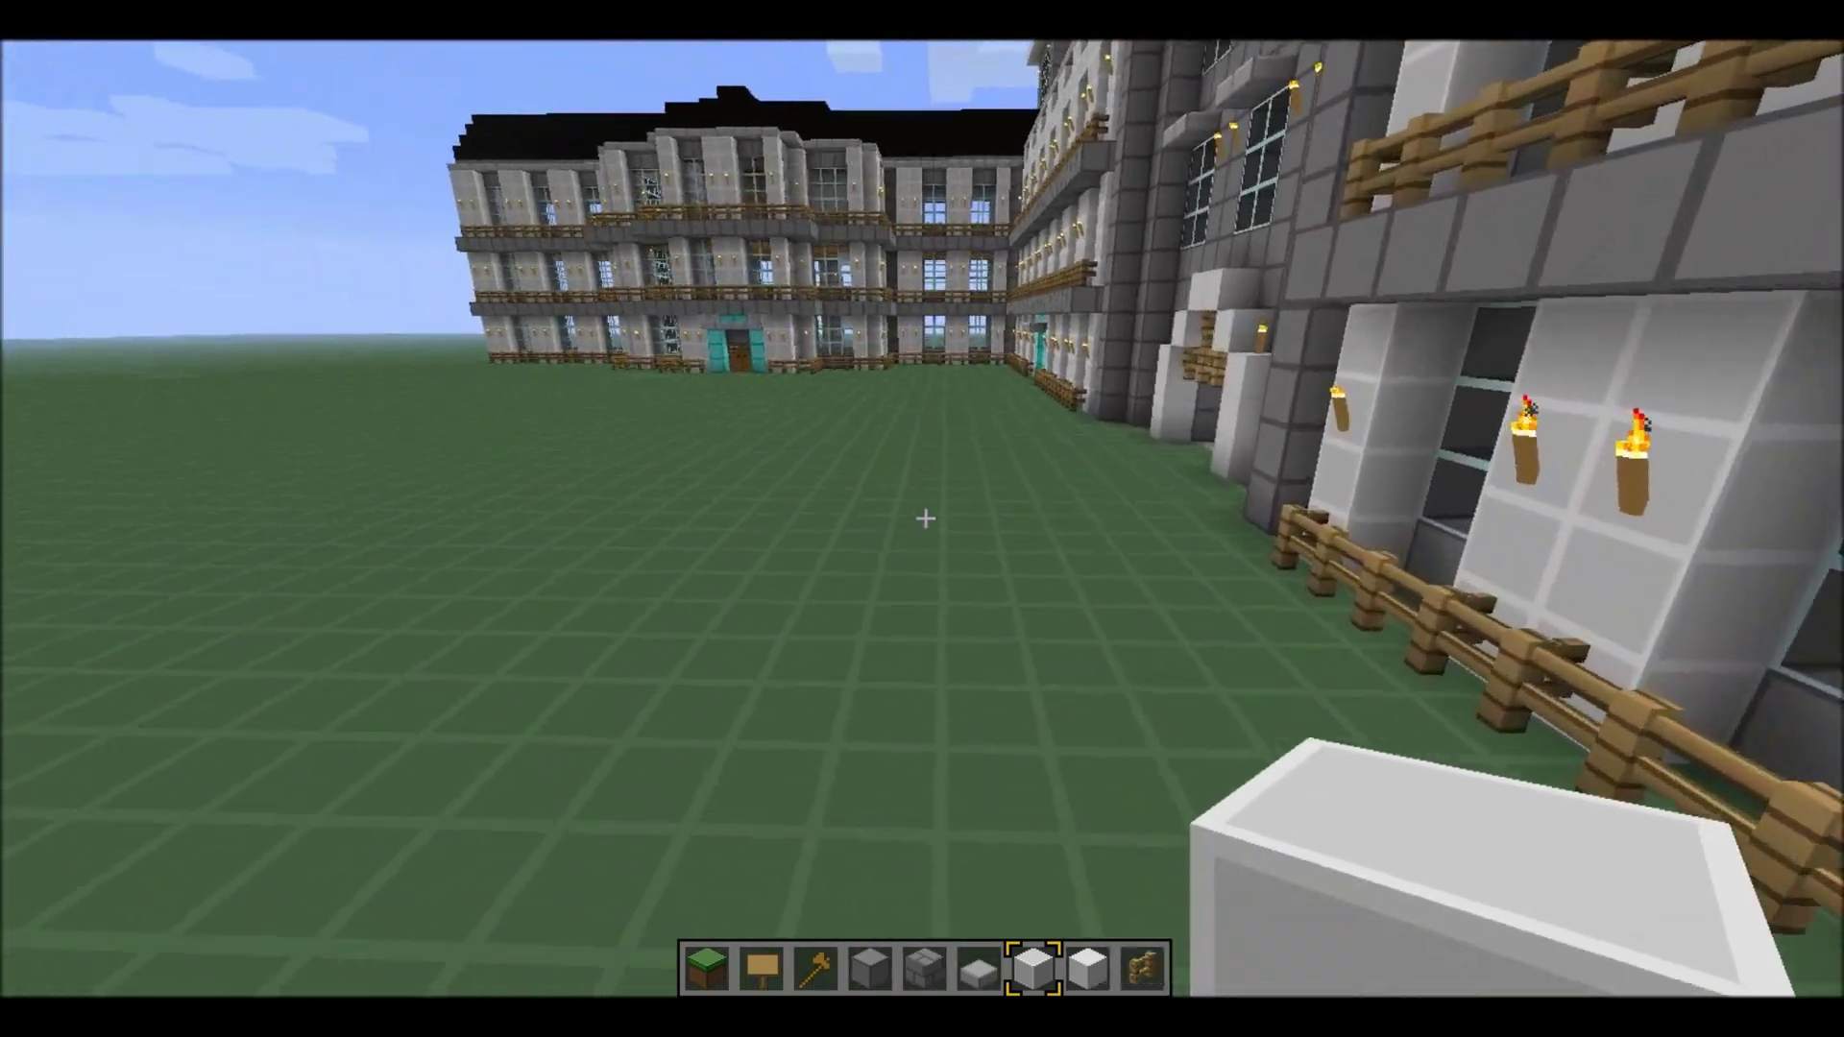
{"action": "key", "text": "w"}
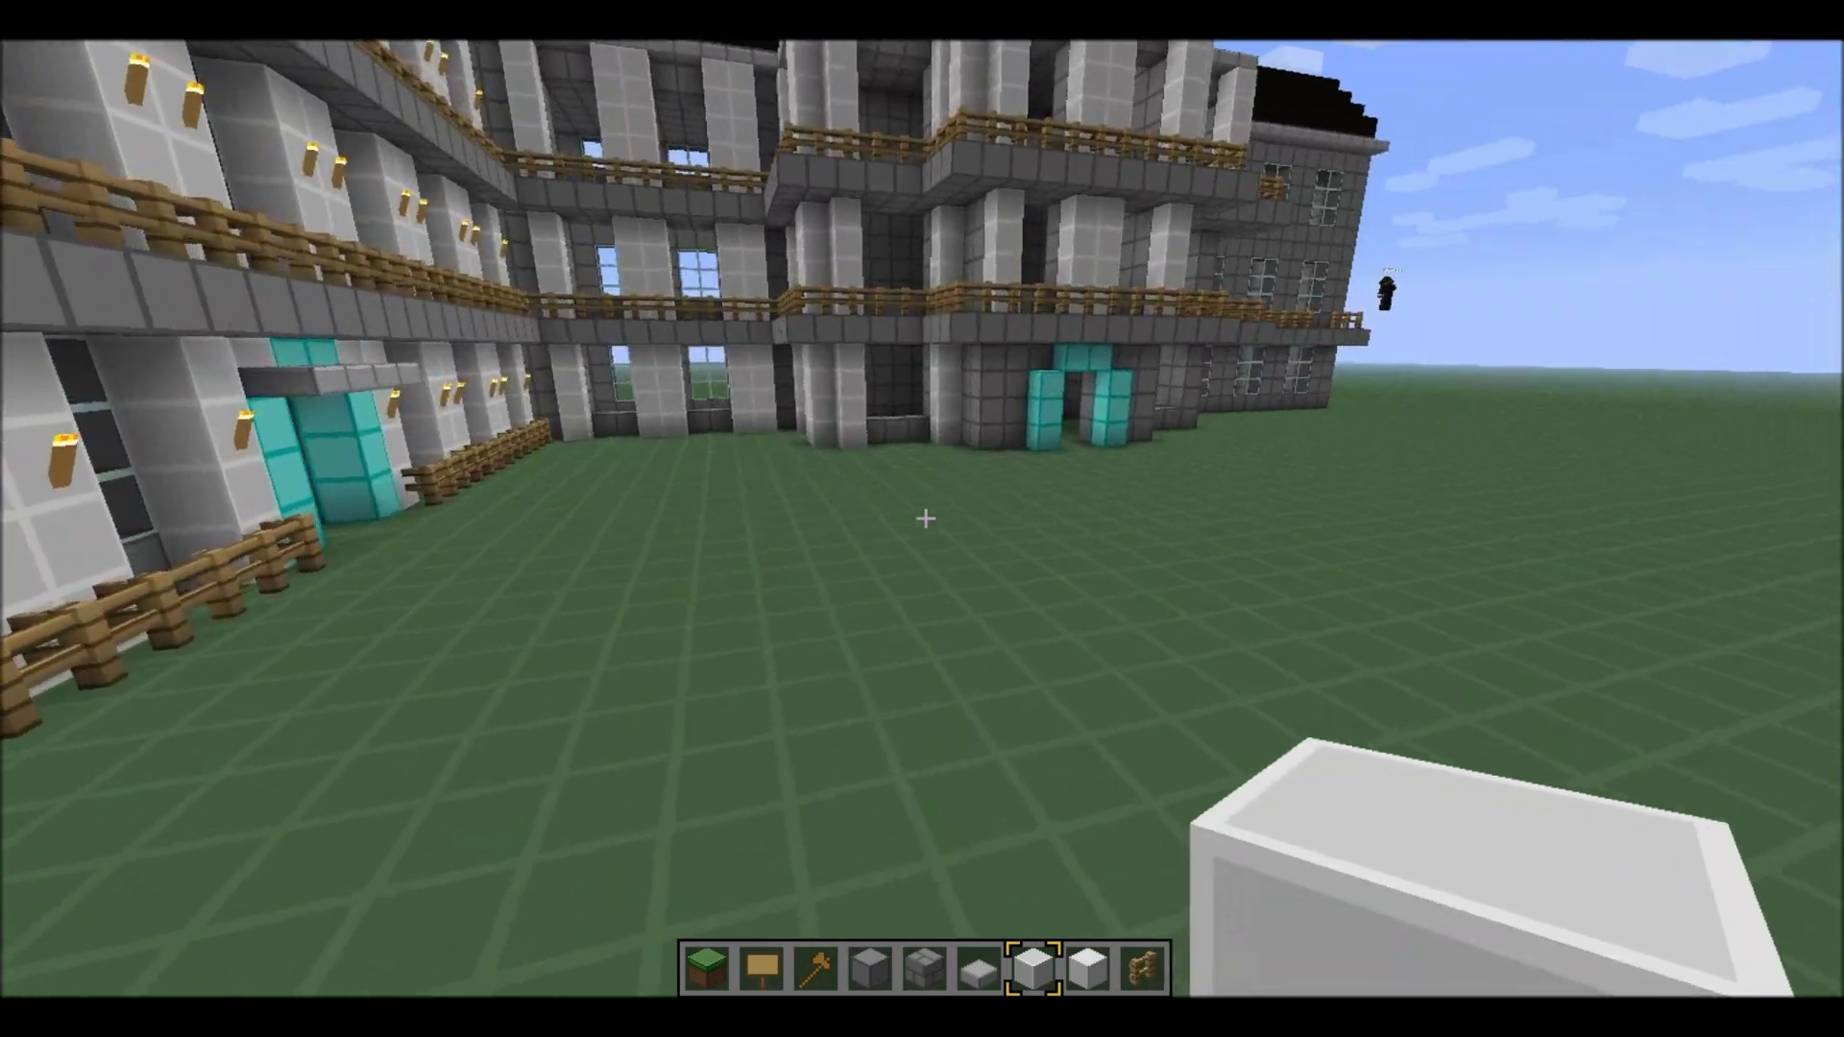
{"action": "key", "text": "w"}
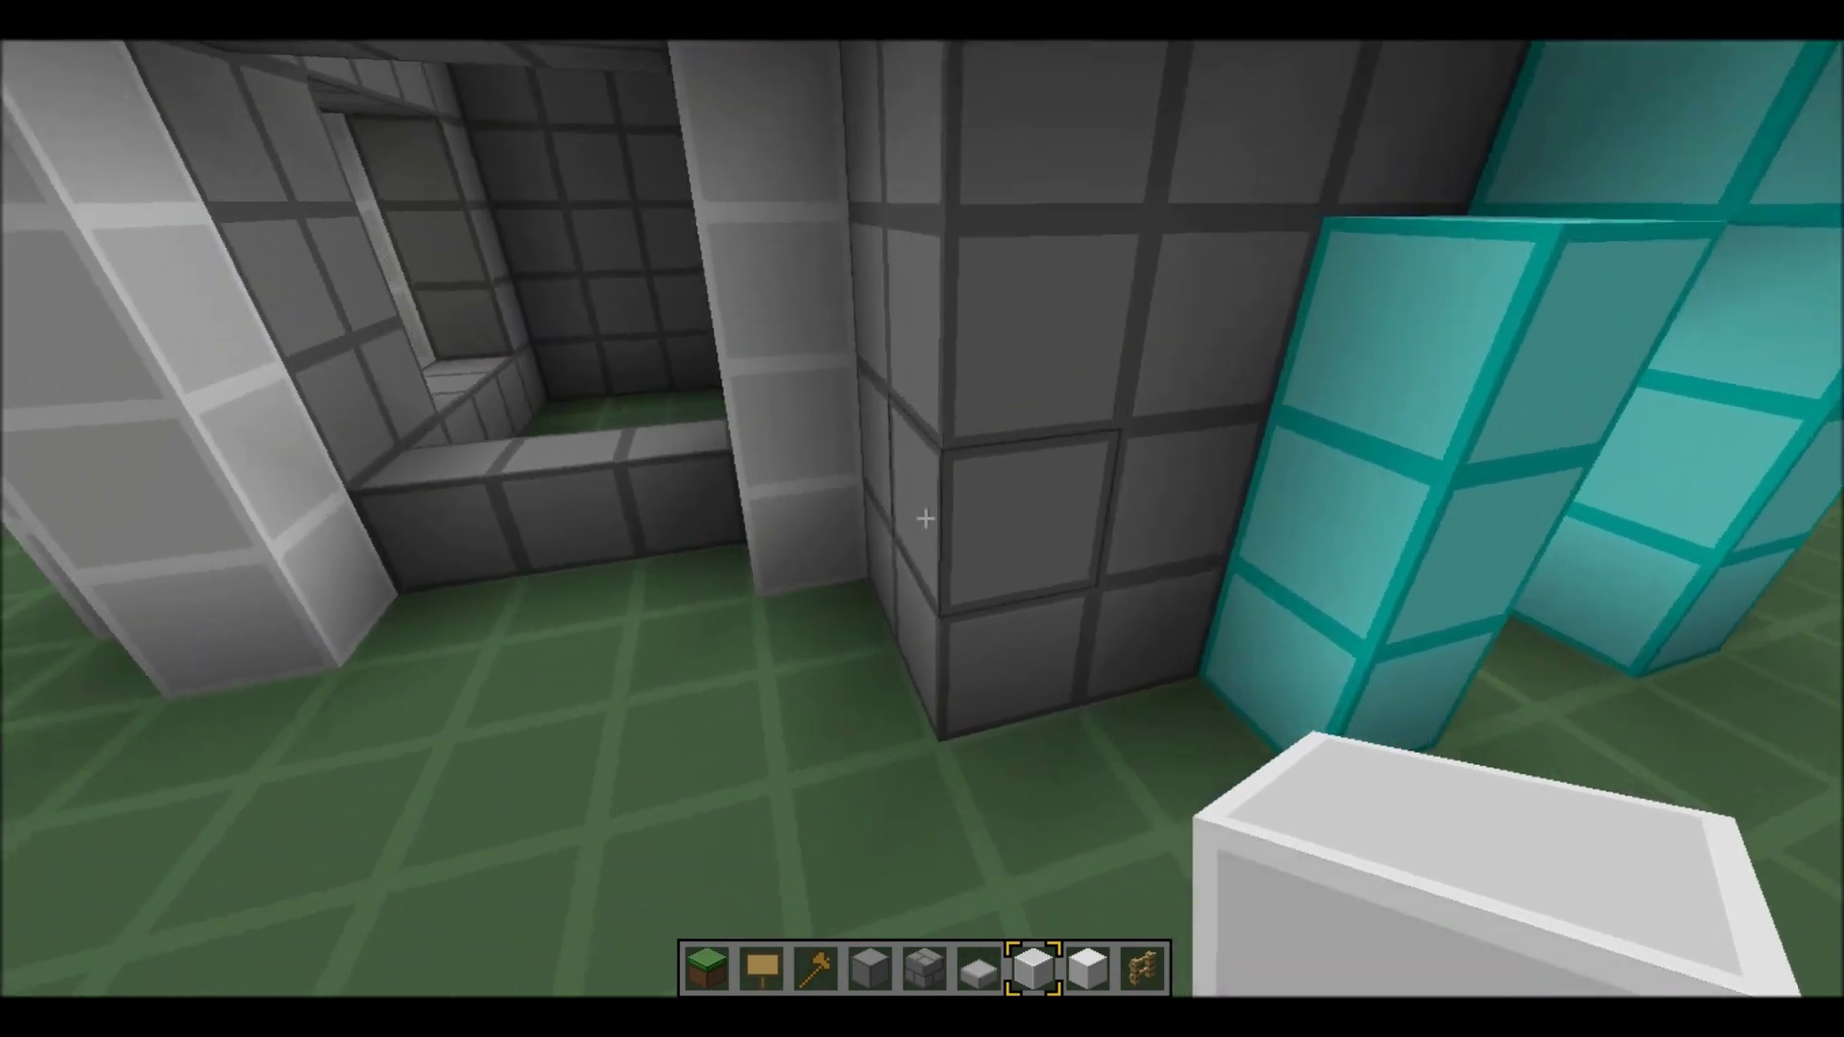
{"action": "right_click", "coordinate": [925, 517]}
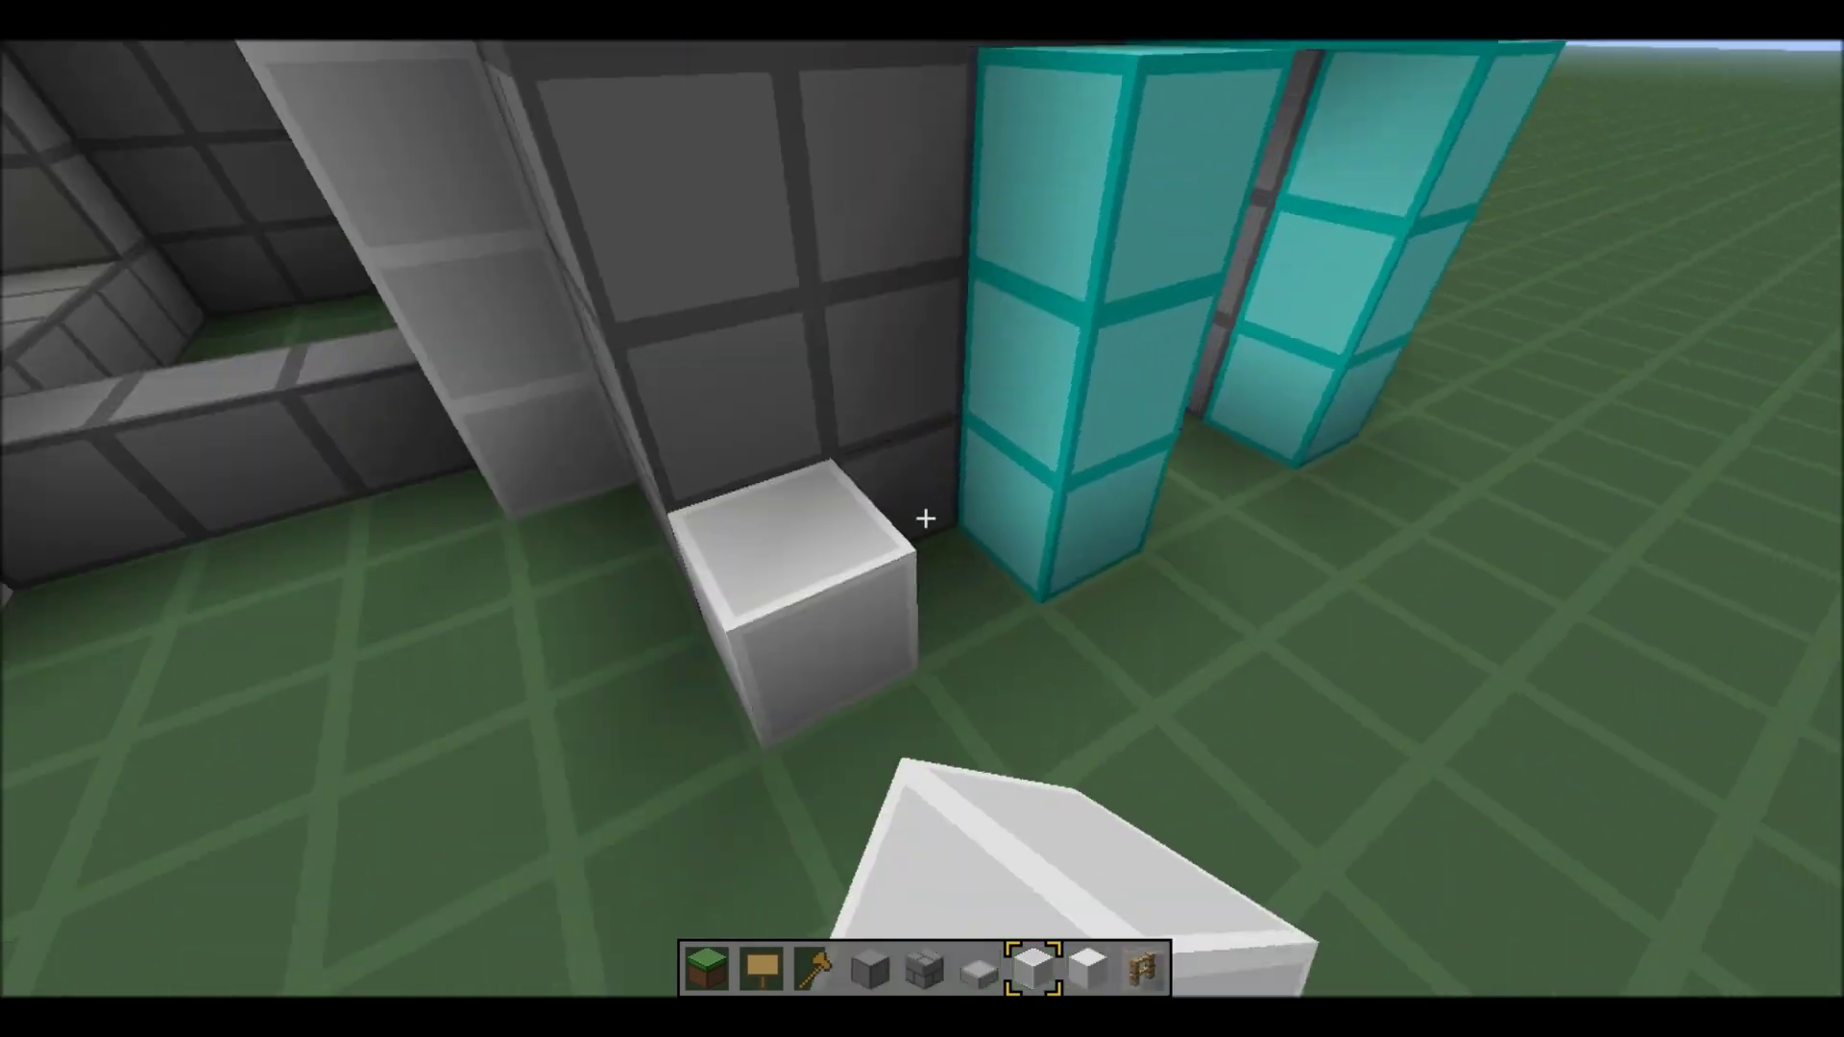
{"action": "right_click", "coordinate": [925, 516]}
{"action": "right_click", "coordinate": [925, 517]}
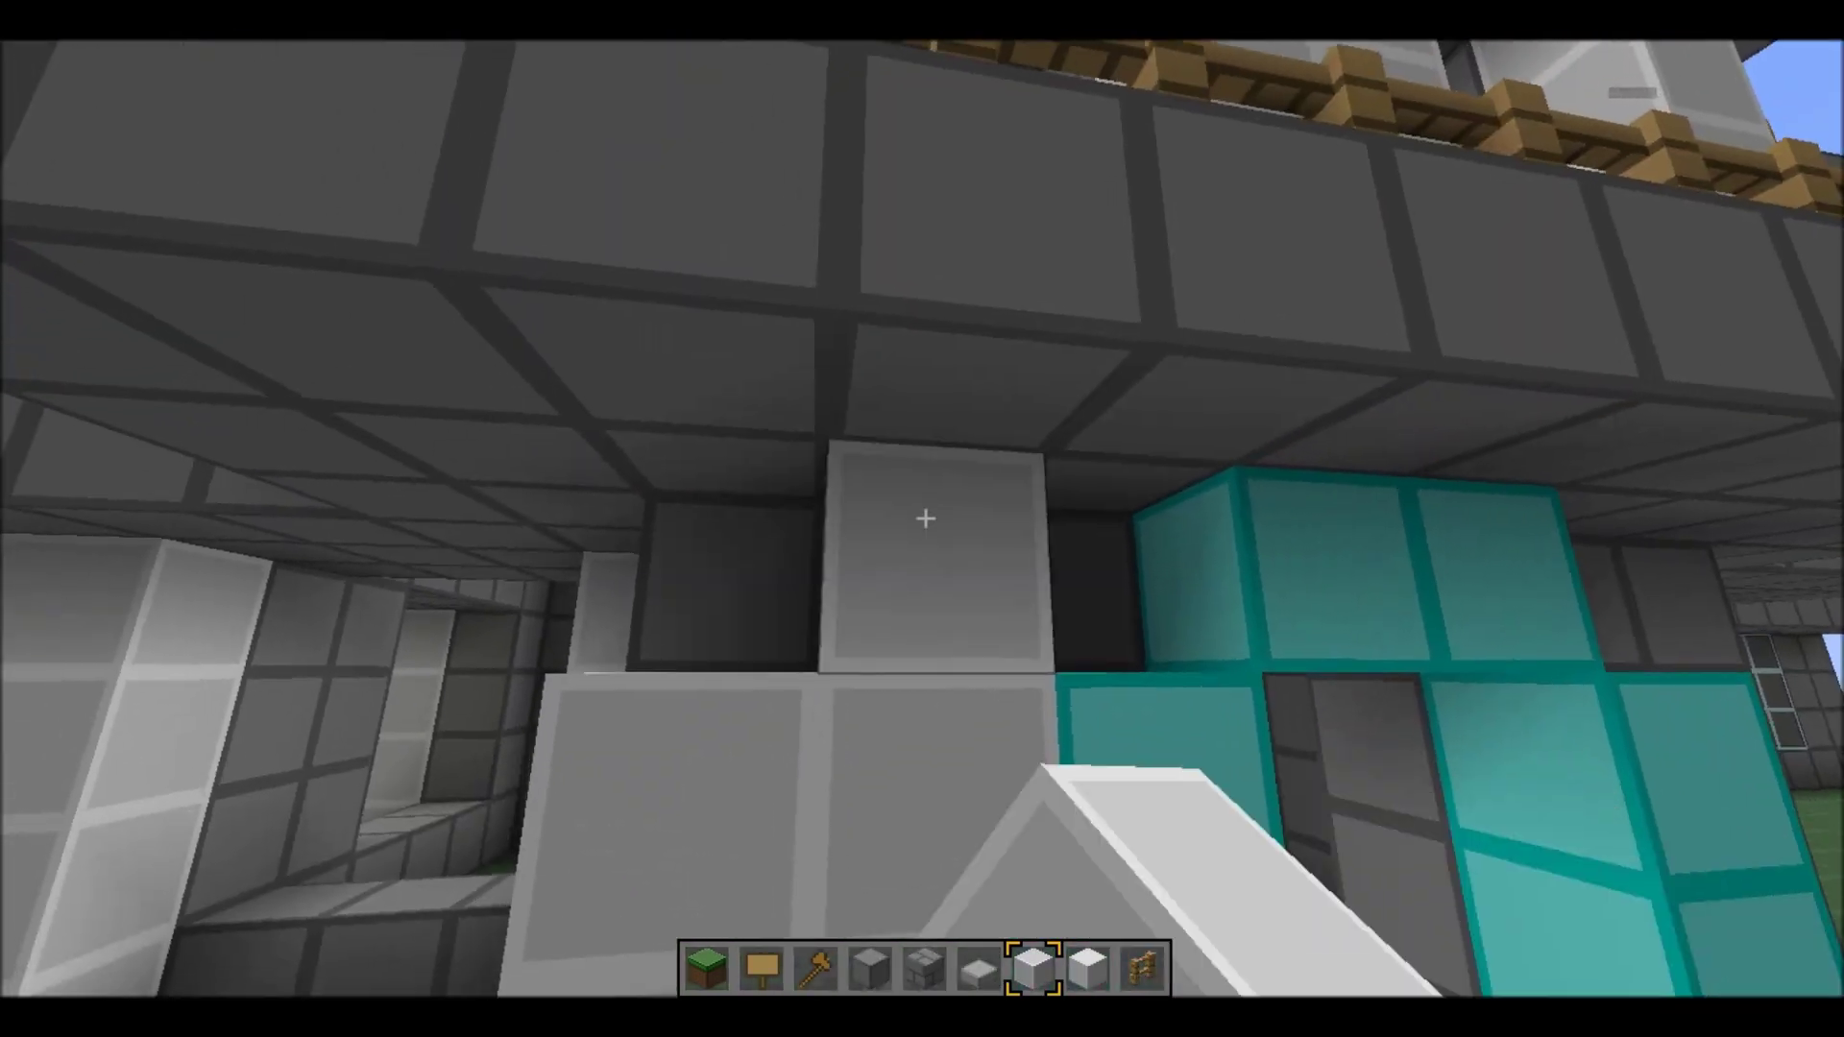
Step: Build a white quartz pillar beside the diamond arch, then fly up toward the balconies
{"action": "key", "text": "w"}
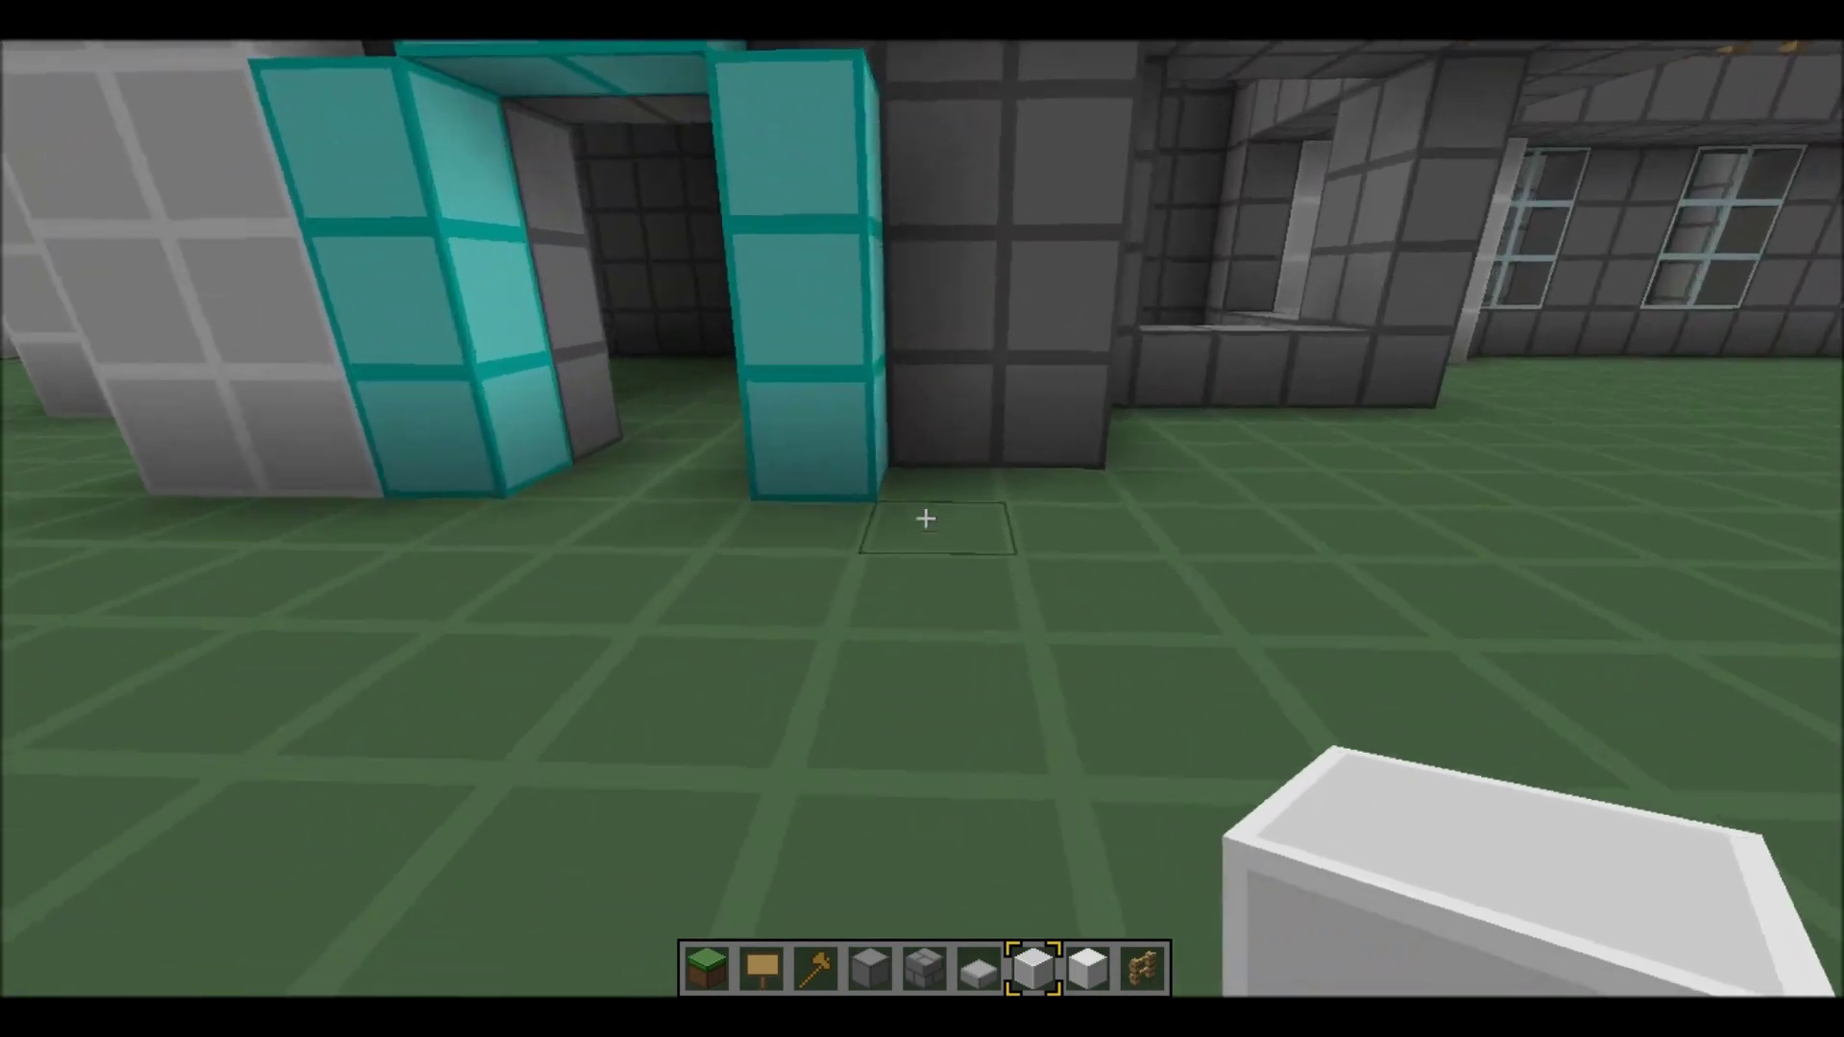
{"action": "right_click", "coordinate": [925, 517]}
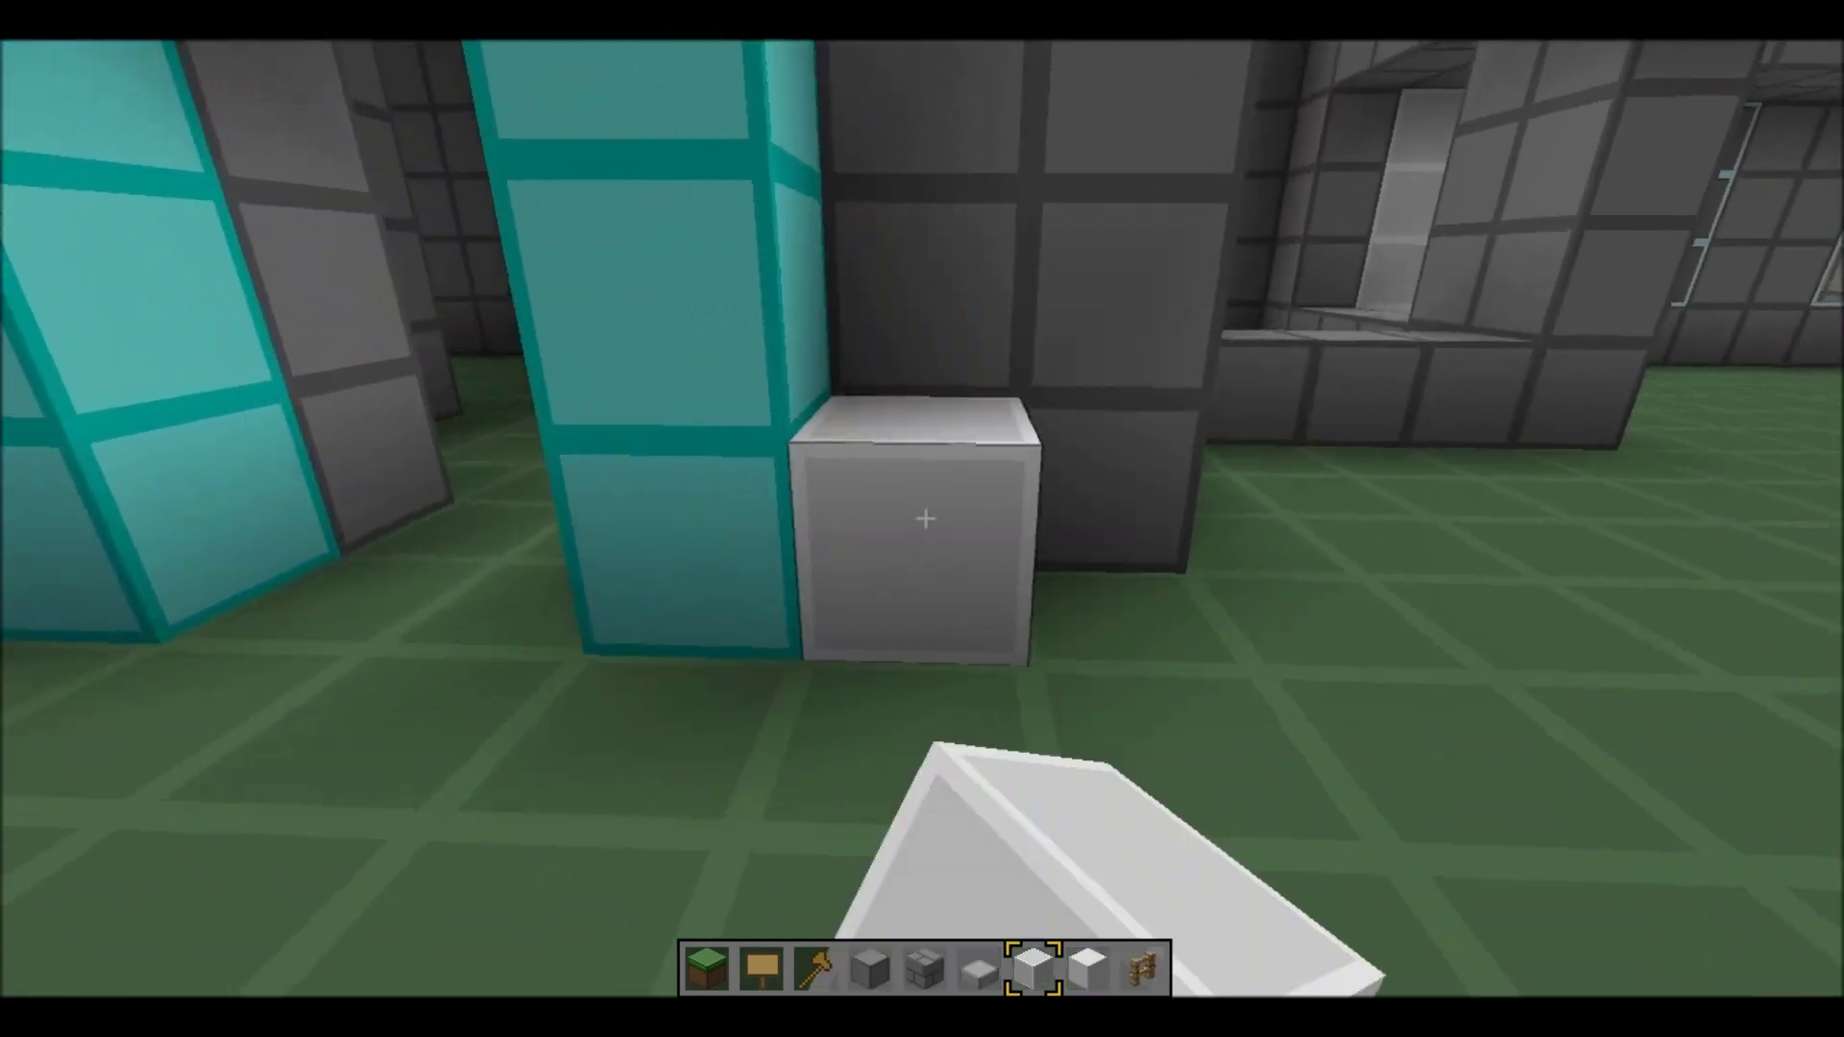
{"action": "right_click", "coordinate": [925, 517]}
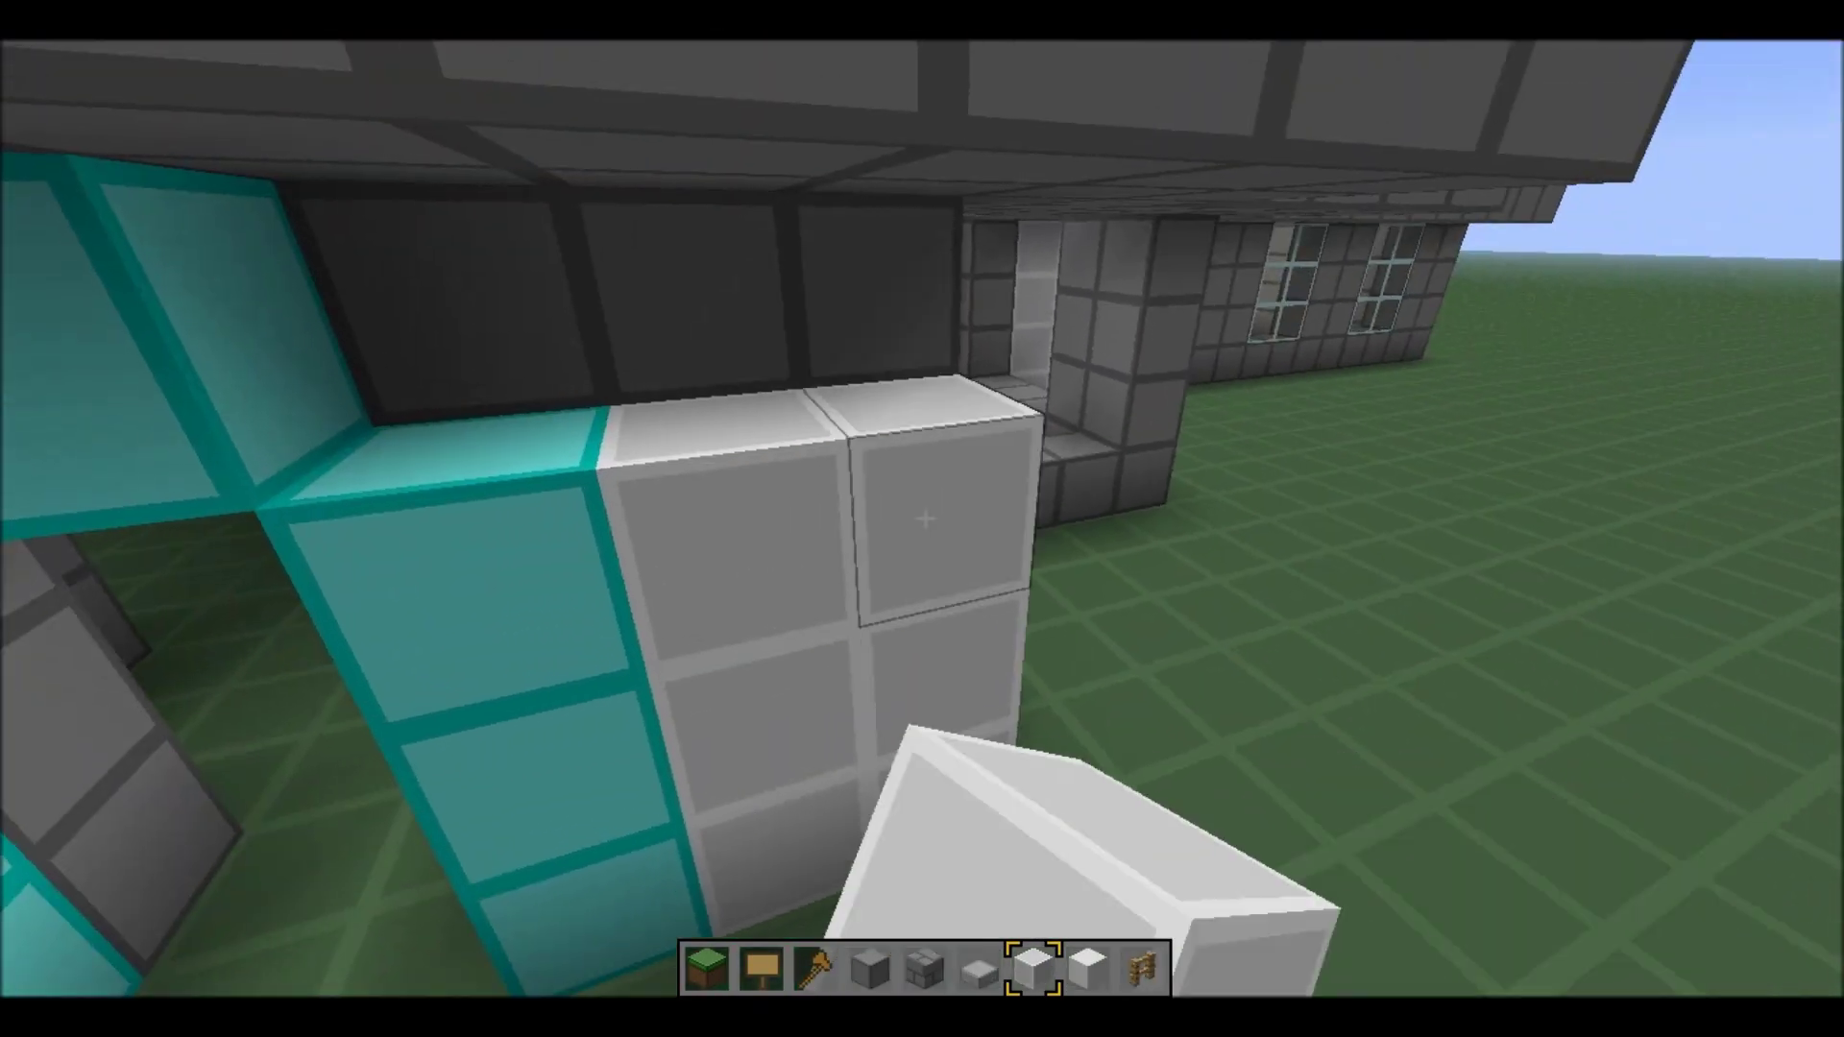
{"action": "key", "text": "space"}
{"action": "key", "text": "w"}
{"action": "key", "text": "space"}
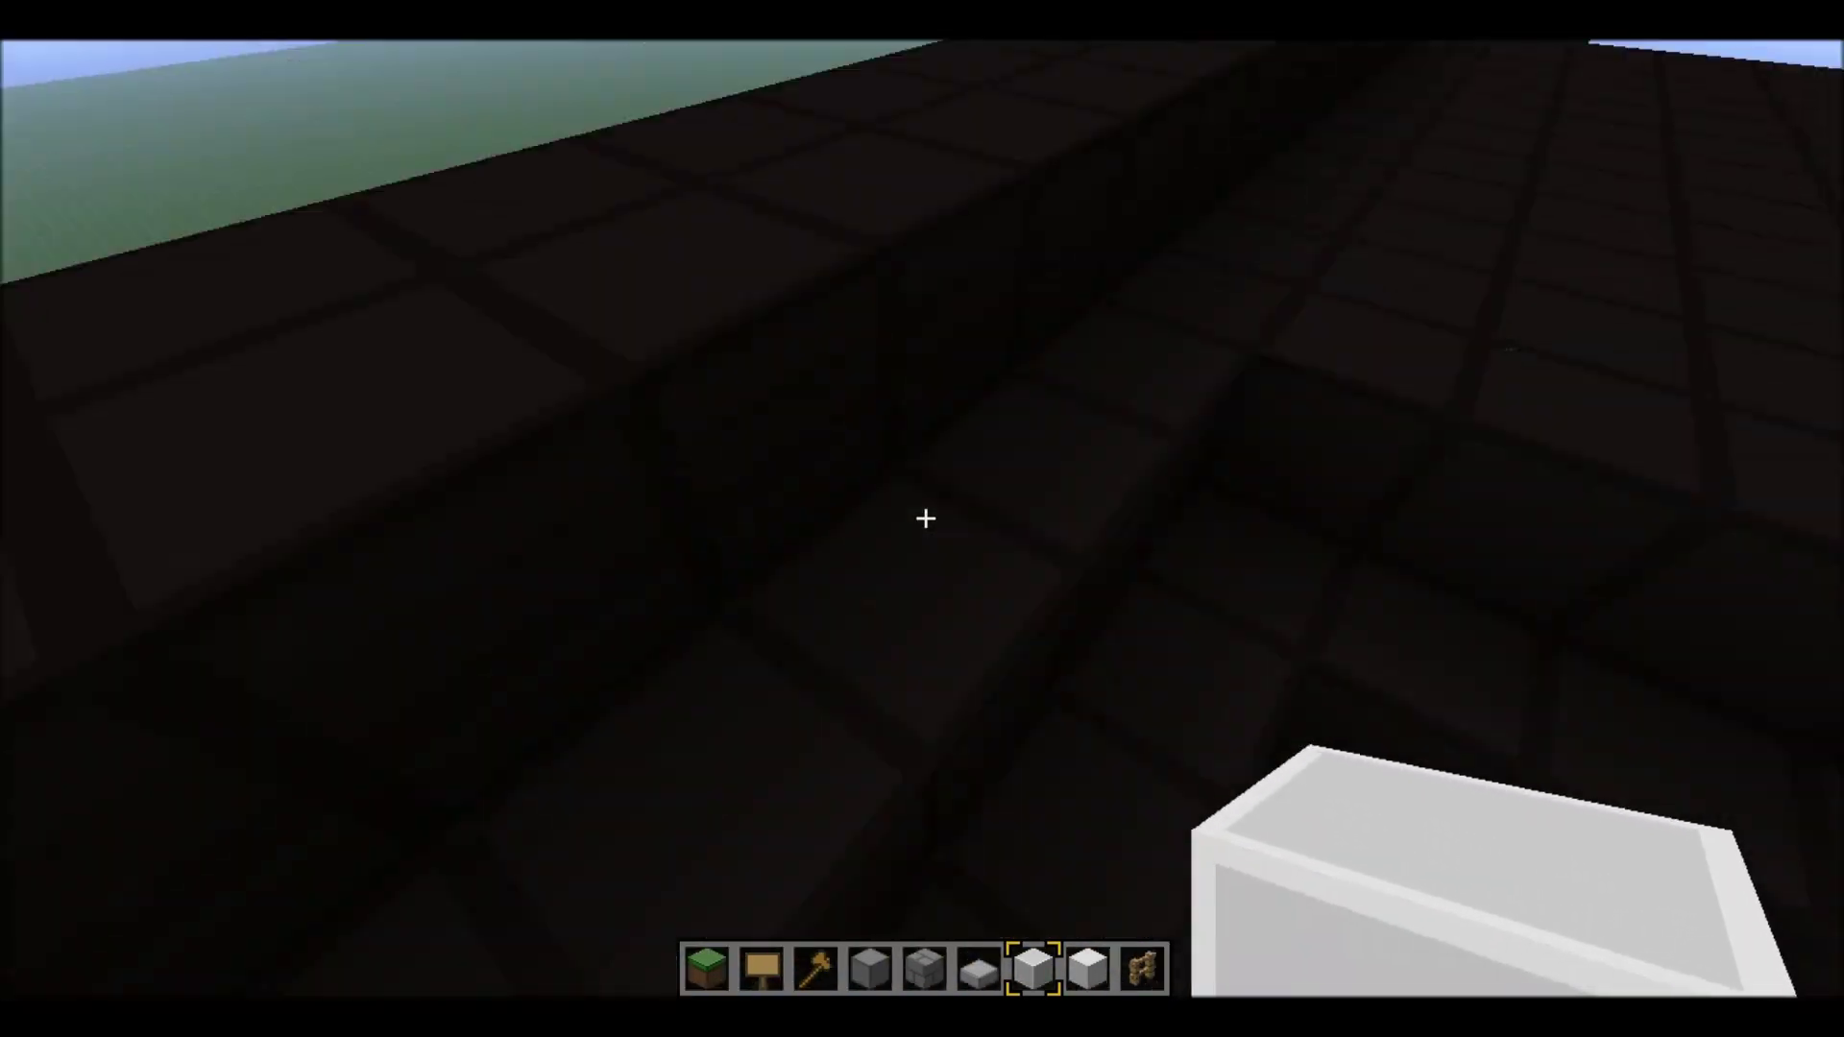
{"action": "key", "text": "space"}
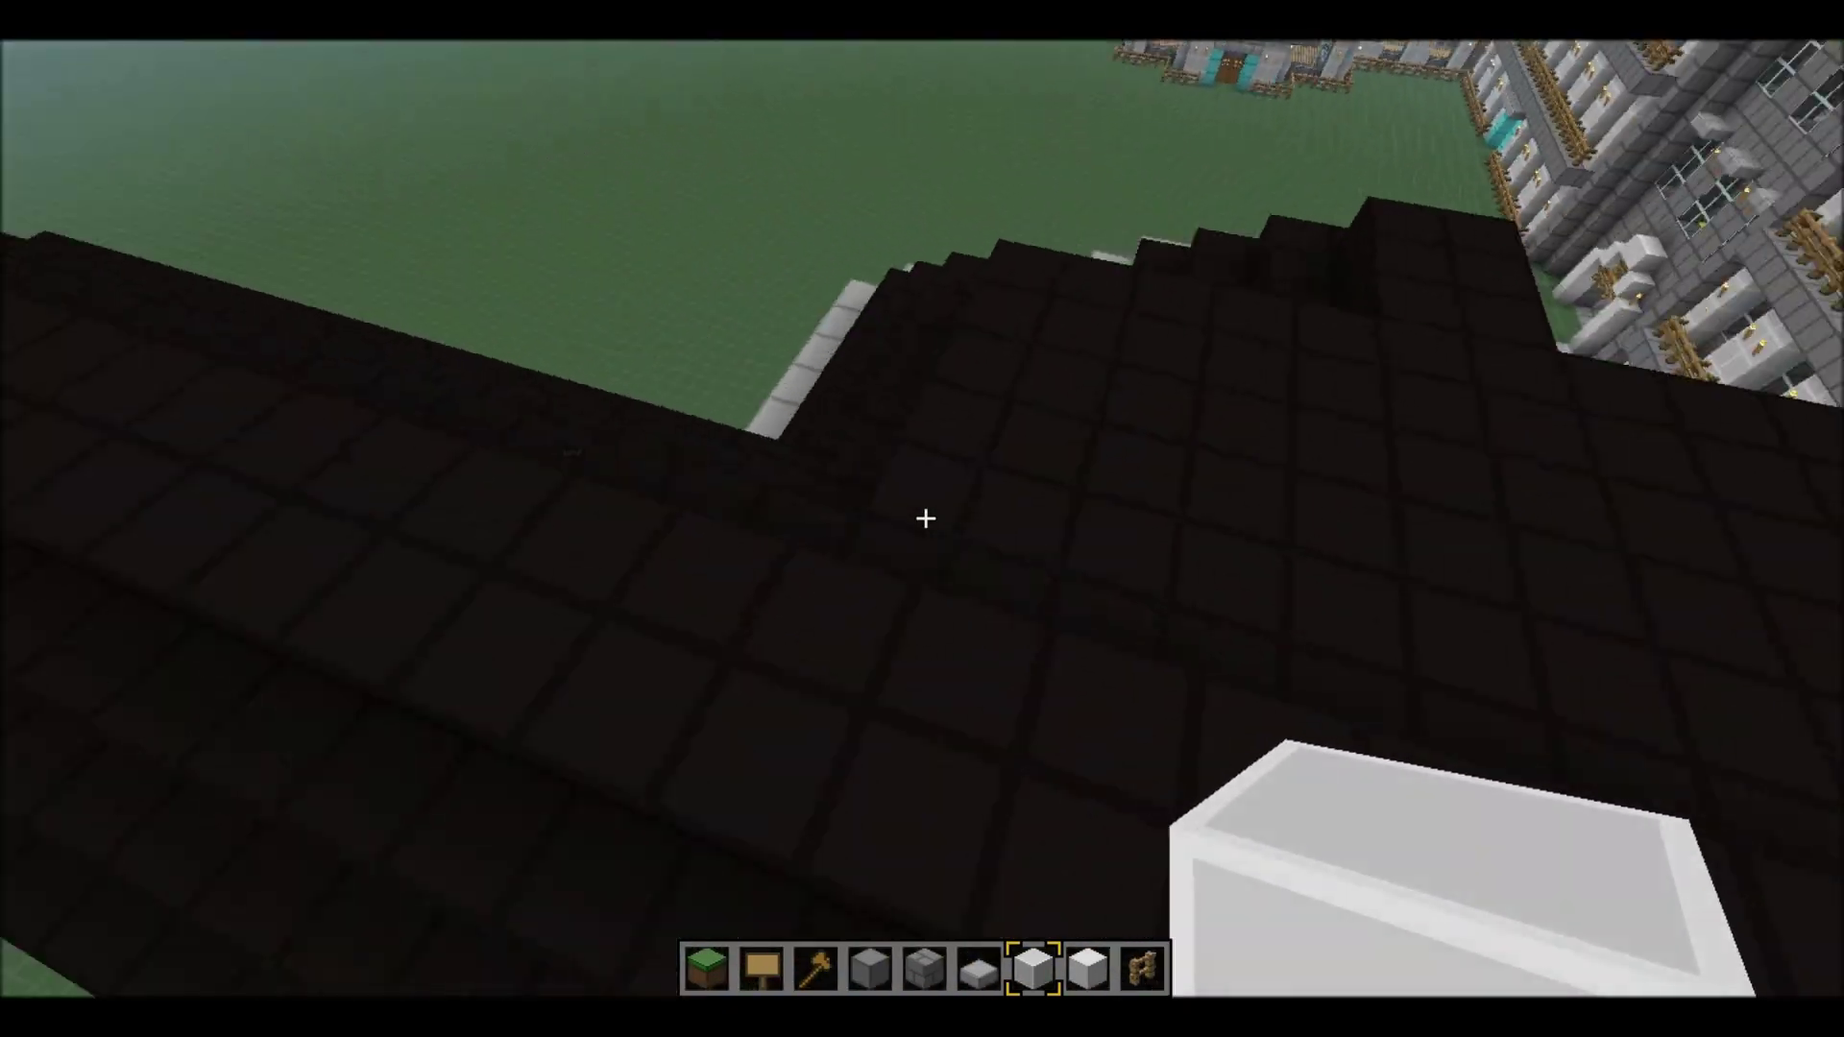
{"action": "key", "text": "shift"}
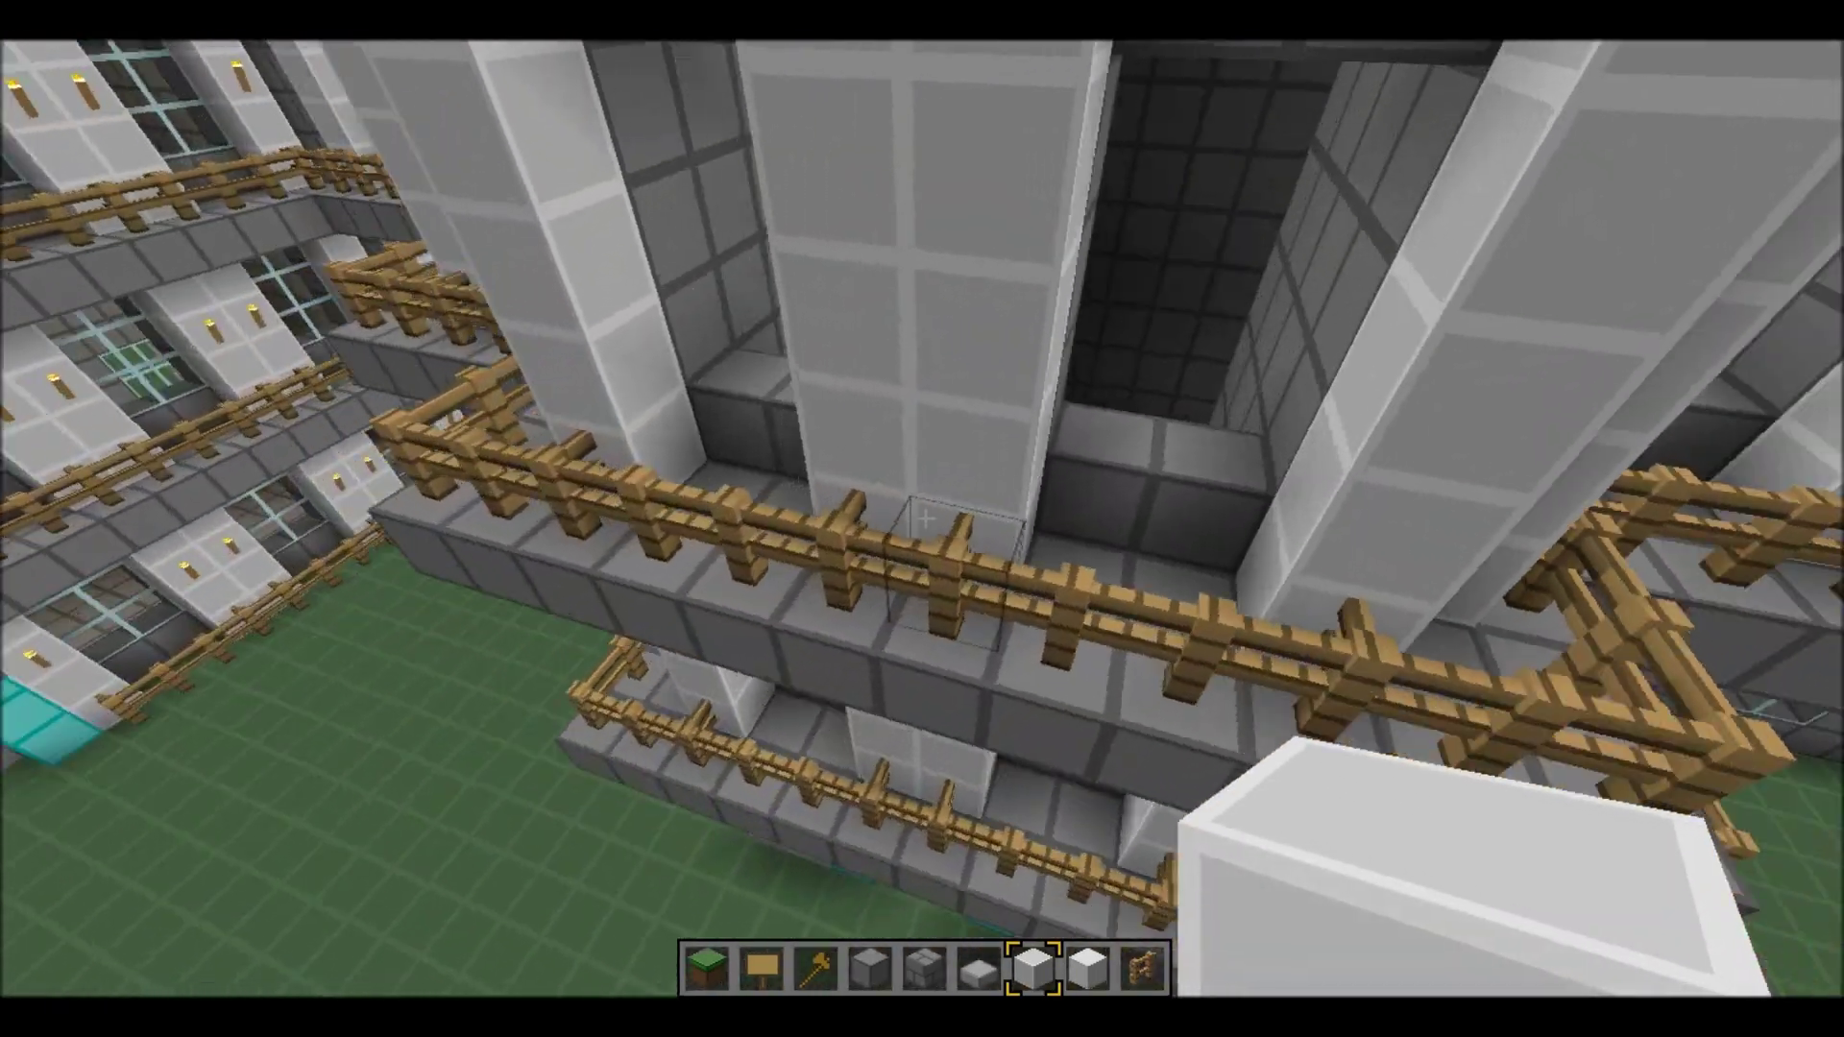
{"action": "key", "text": "s"}
{"action": "key", "text": "w"}
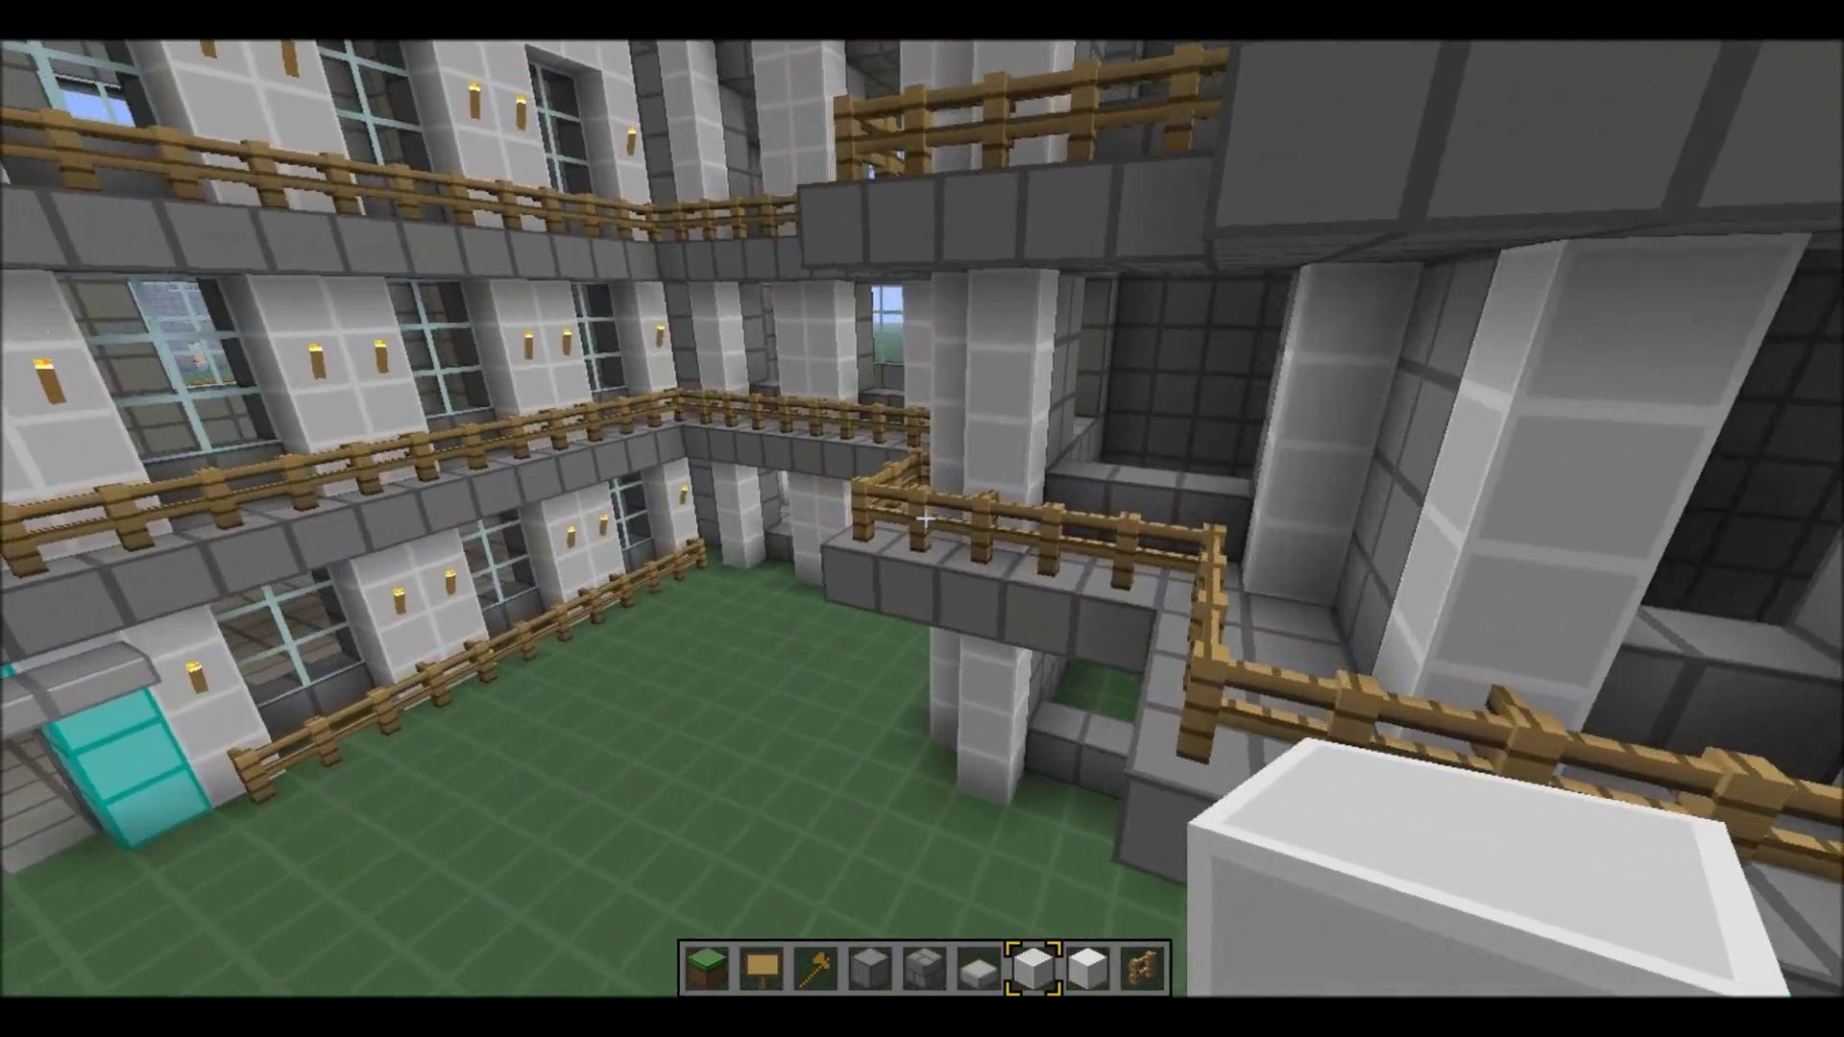
{"action": "key", "text": "space"}
{"action": "key", "text": "space"}
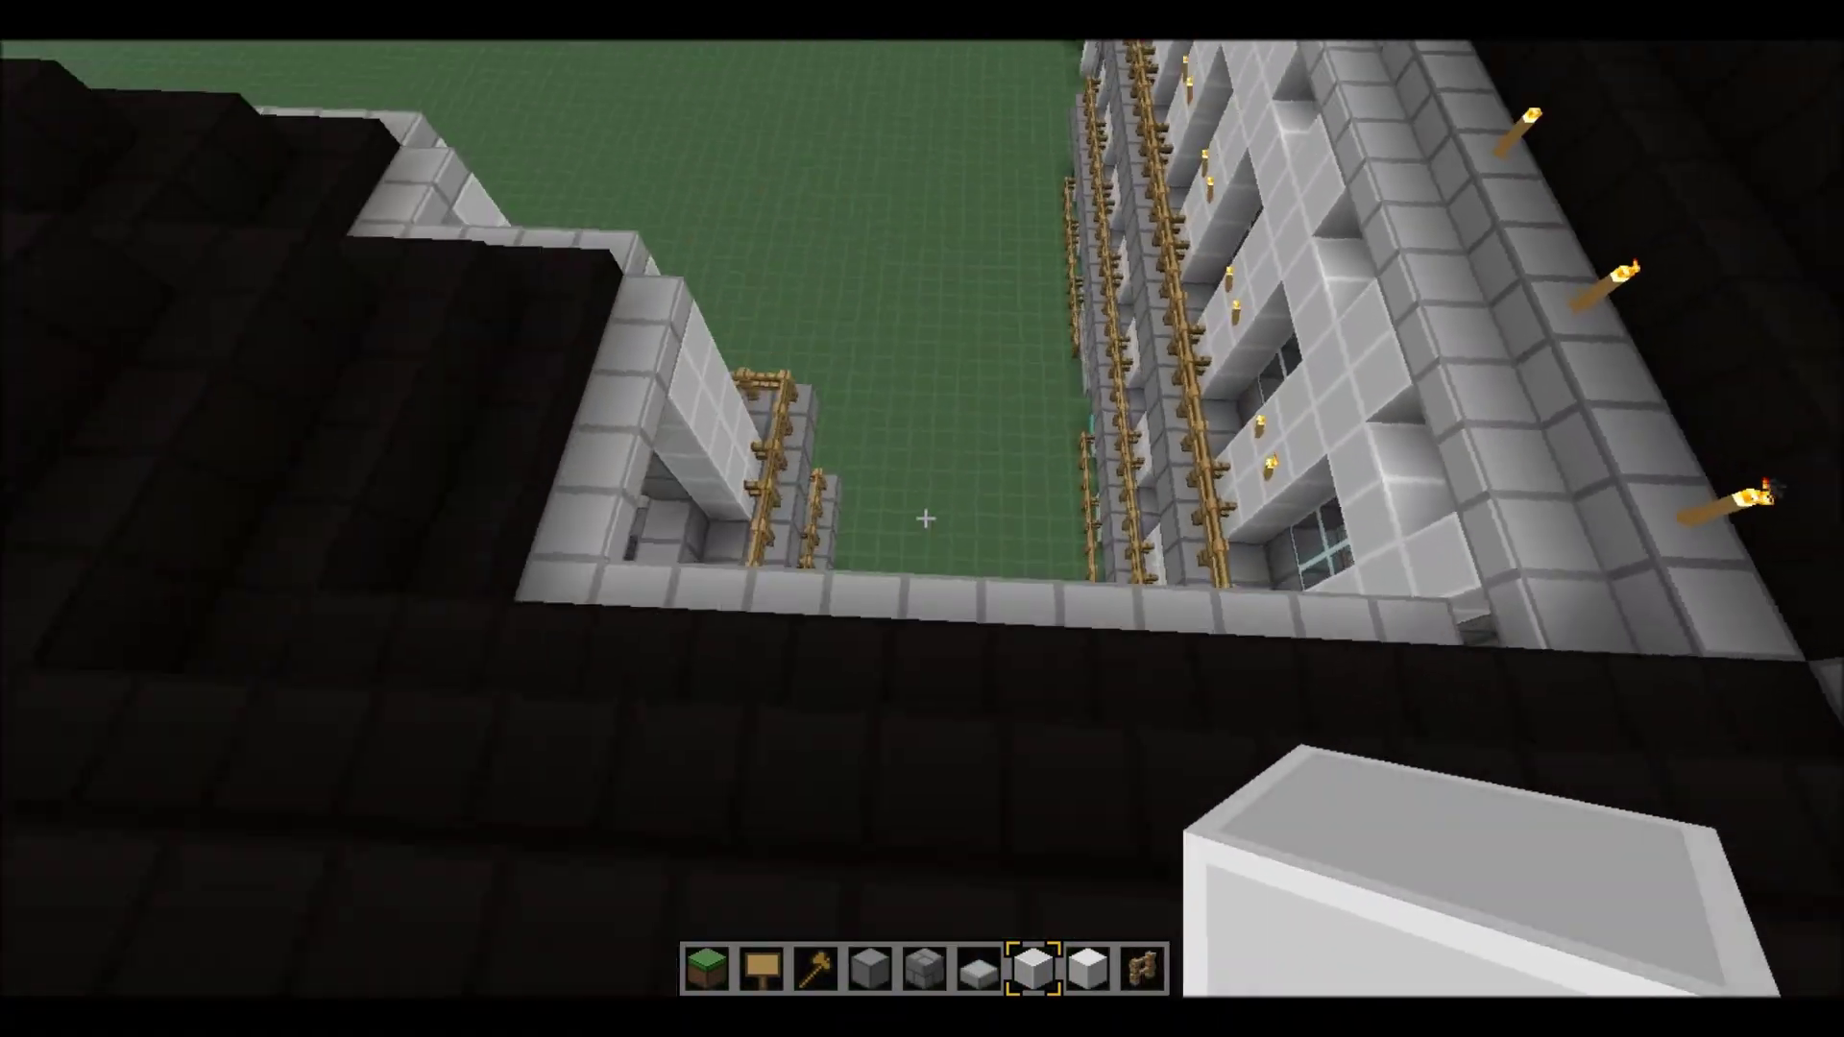
{"action": "key", "text": "w"}
{"action": "key", "text": "shift"}
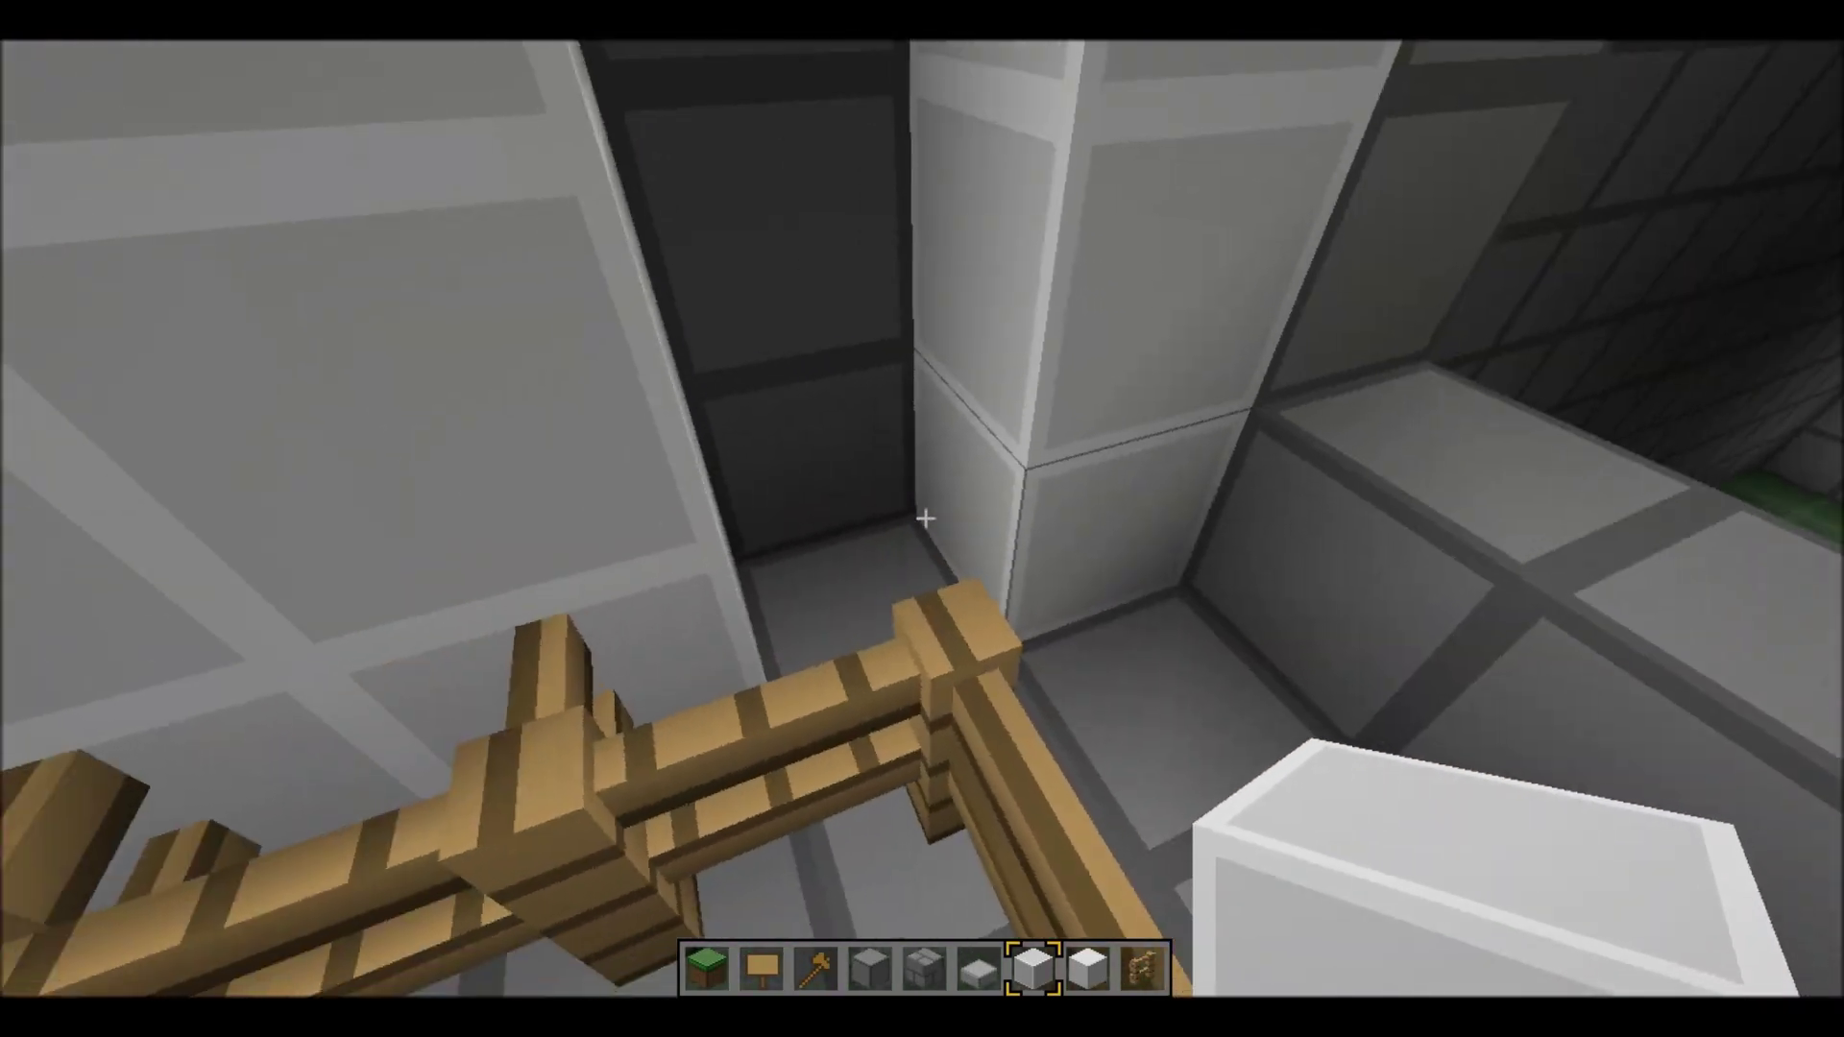
{"action": "scroll", "coordinate": [923, 516], "scroll_direction": "down", "scroll_amount": 2}
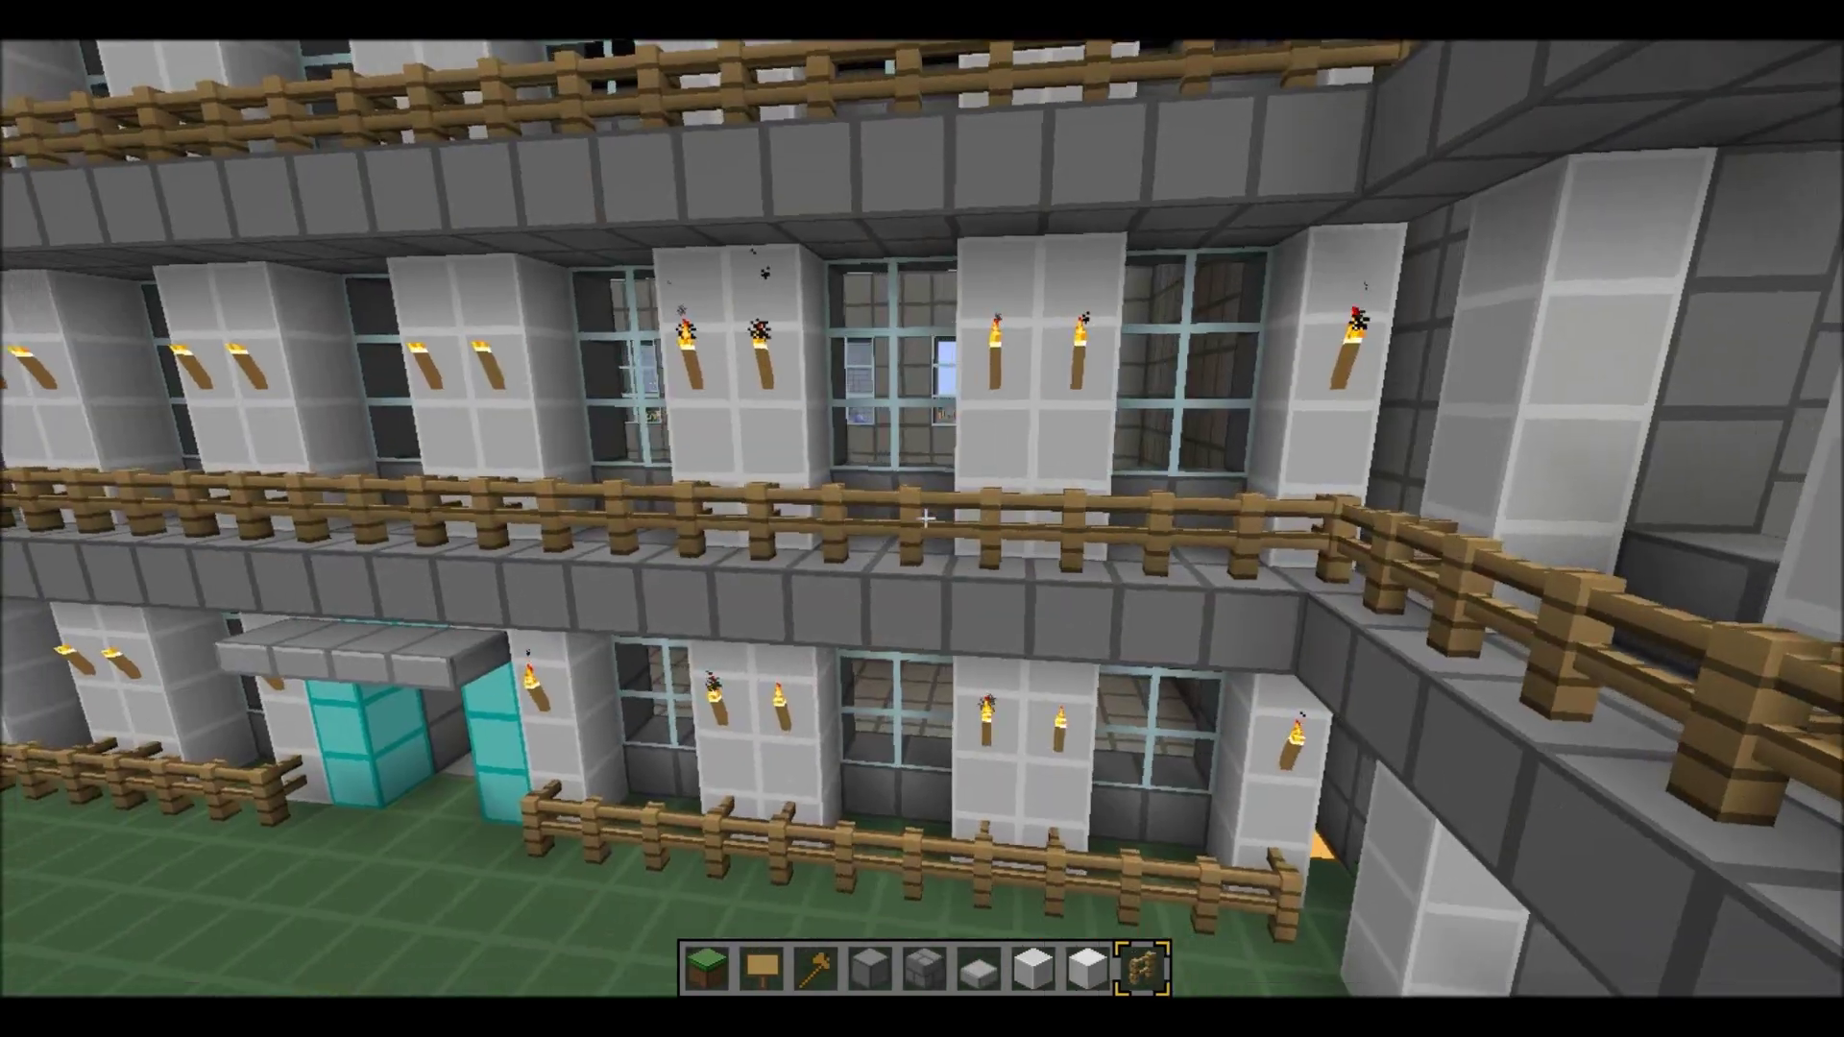
{"action": "scroll", "coordinate": [923, 516], "scroll_direction": "down", "scroll_amount": 2}
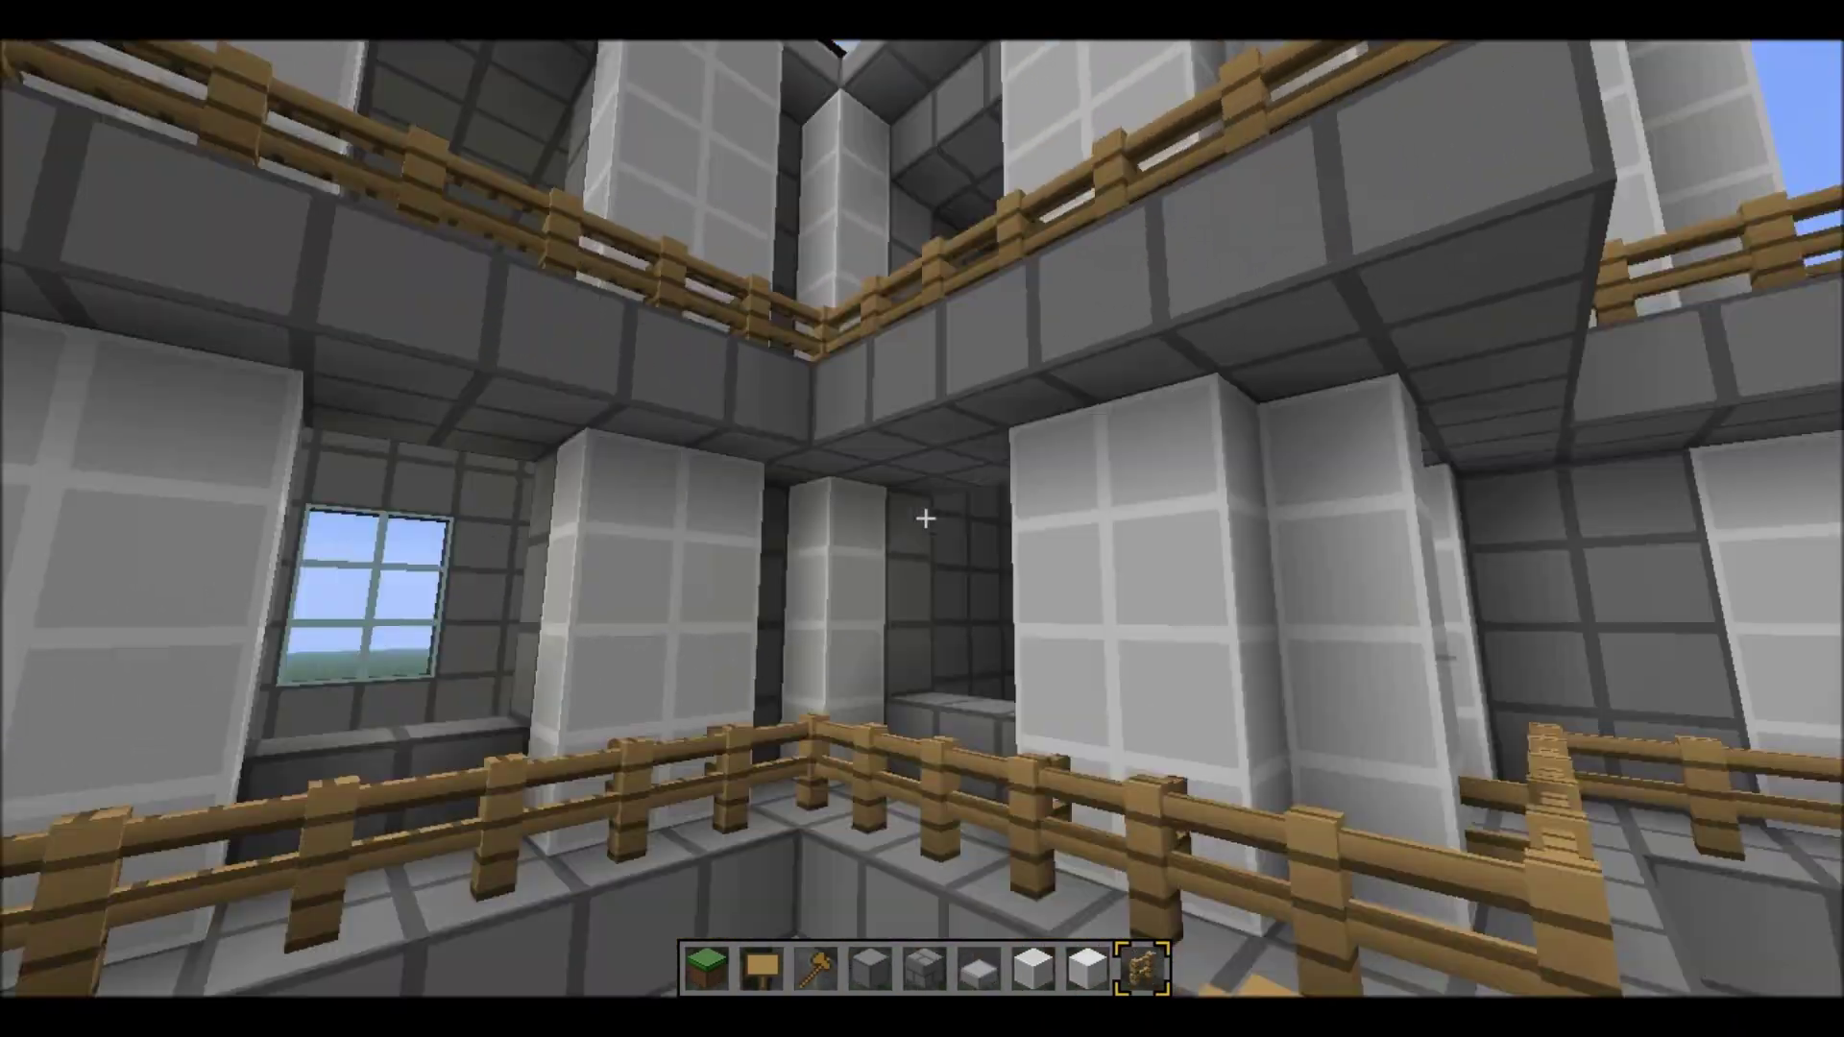
{"action": "scroll", "coordinate": [923, 519], "scroll_direction": "down", "scroll_amount": 1}
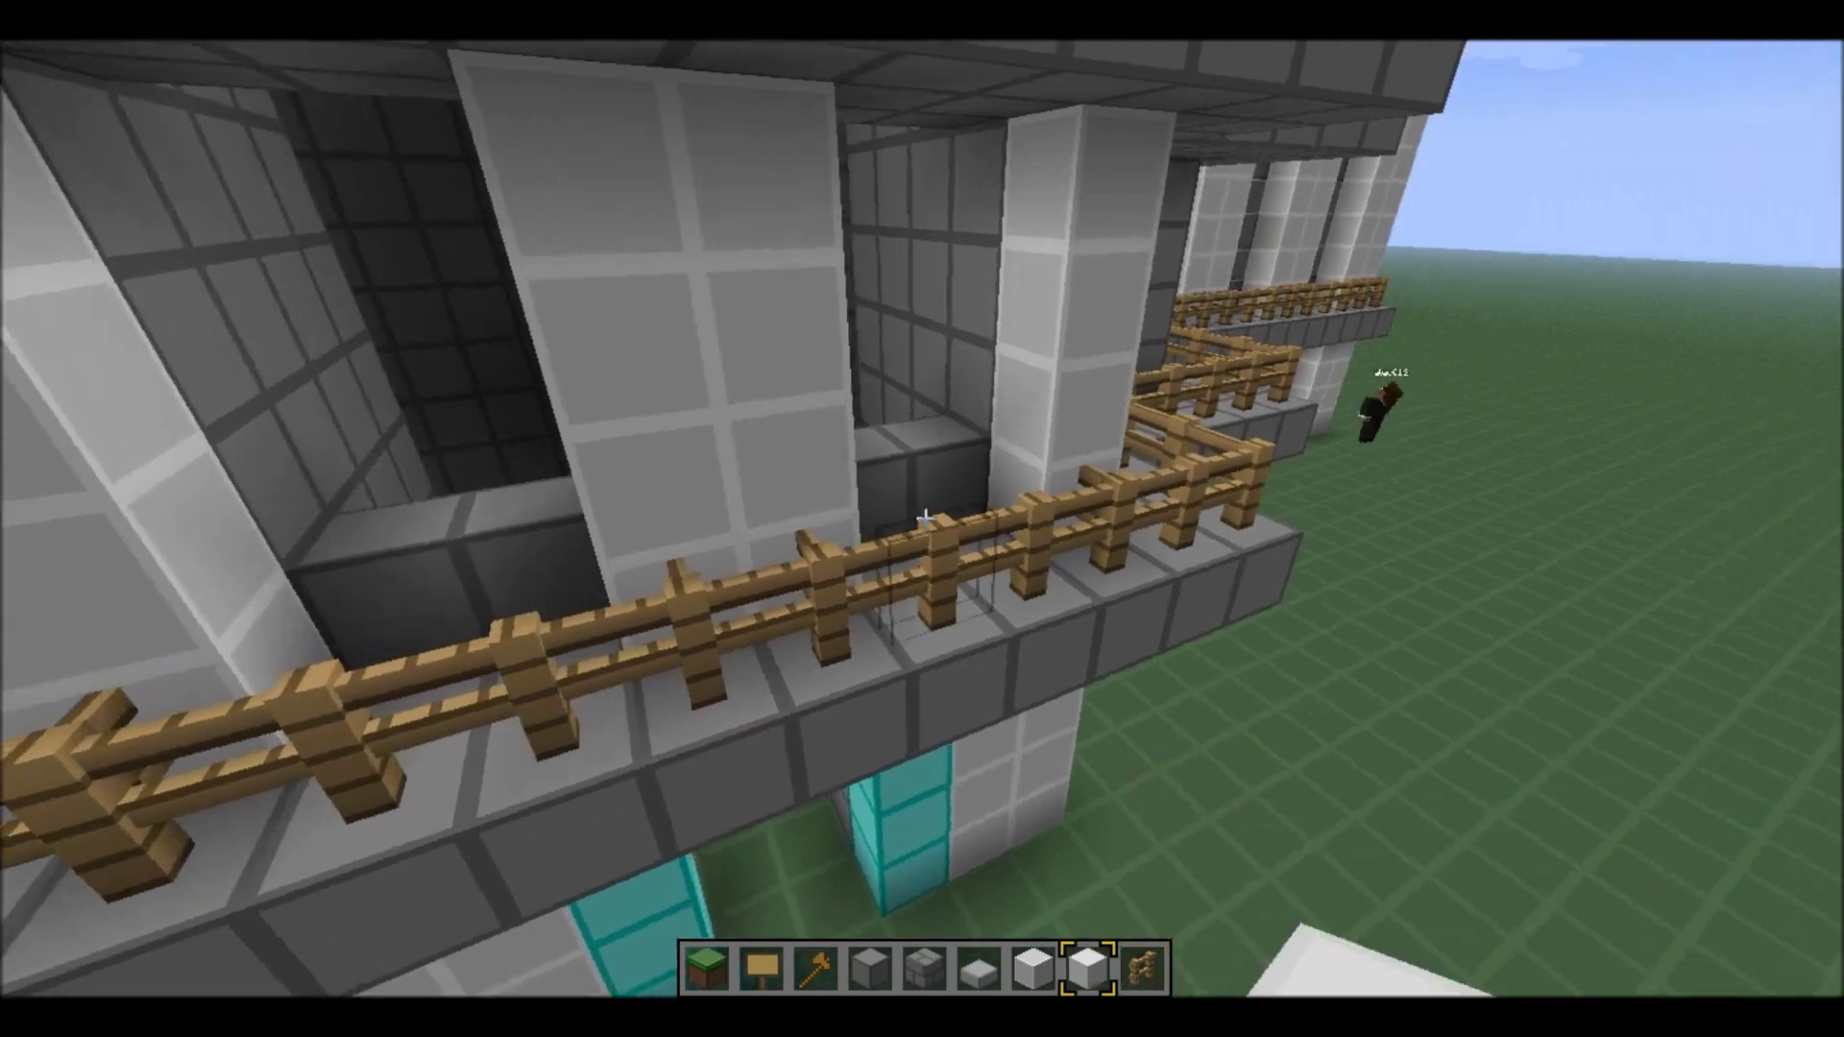
{"action": "scroll", "coordinate": [923, 515], "scroll_direction": "up", "scroll_amount": 1}
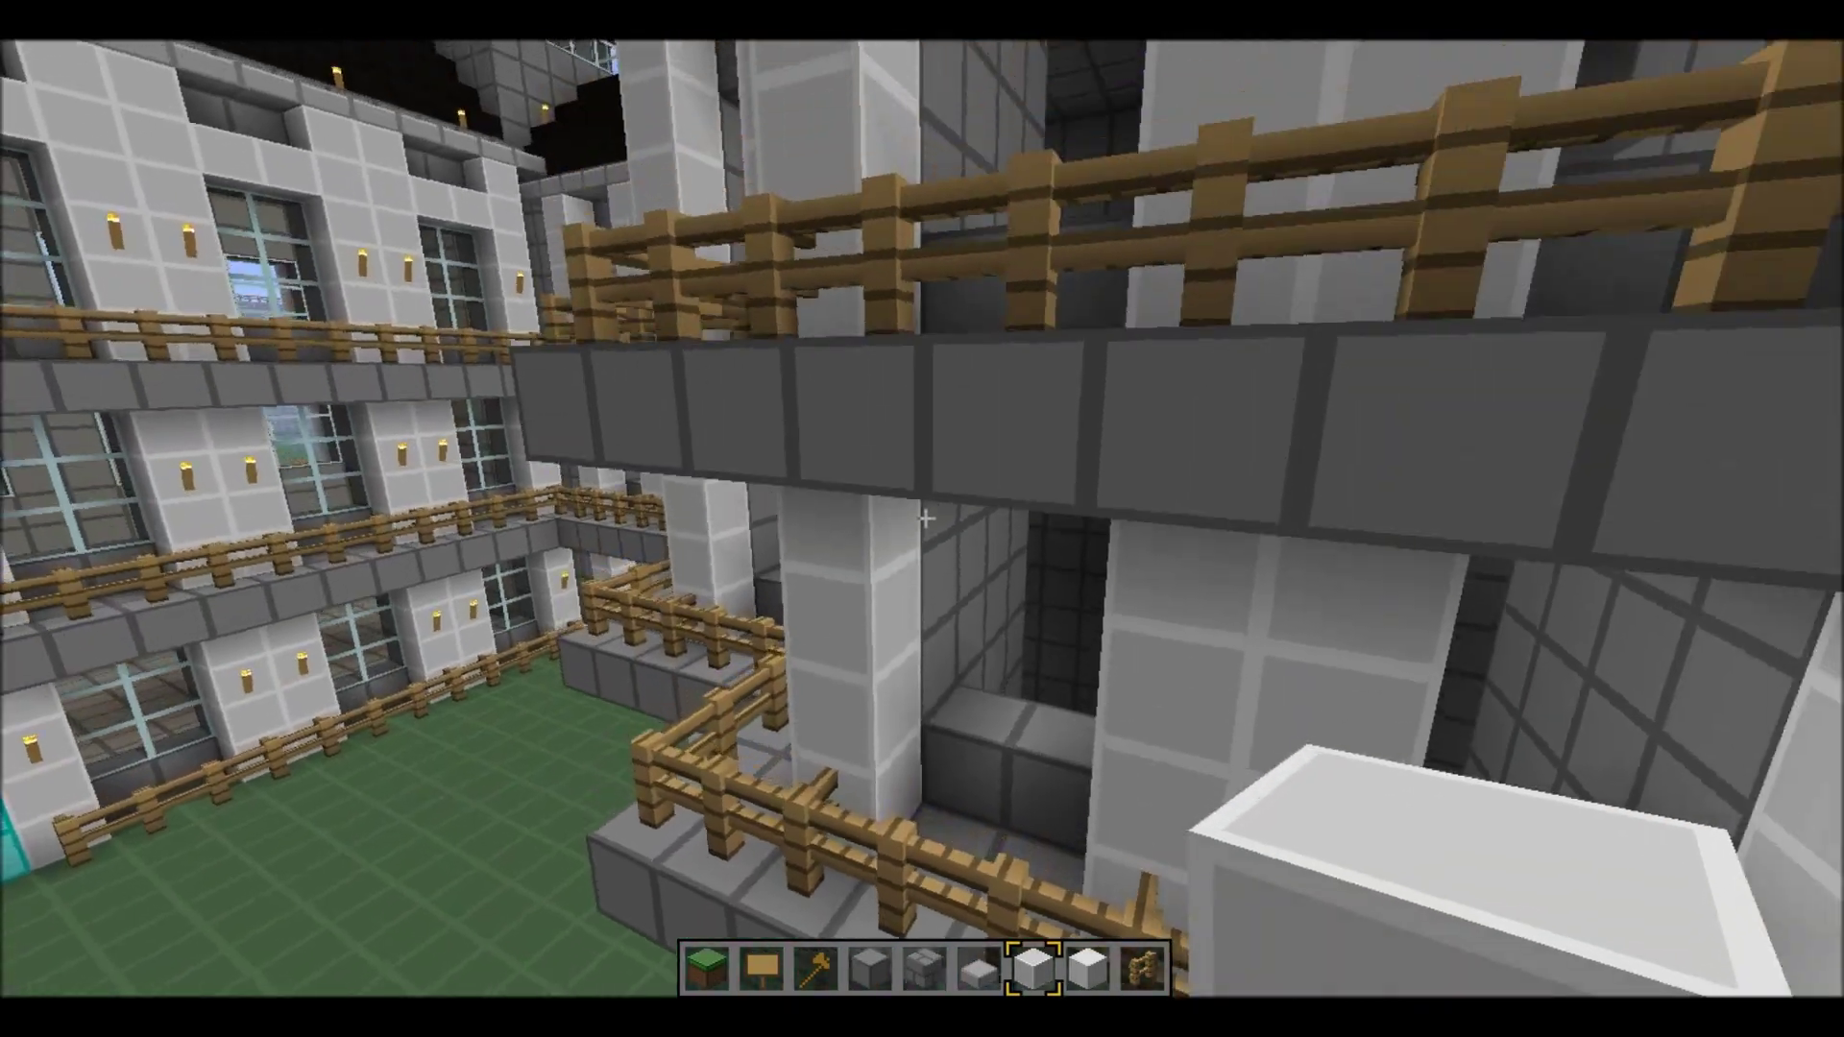
Step: Fly to the teal-doorway bay and start a white quartz column inside it
{"action": "key", "text": "Tab"}
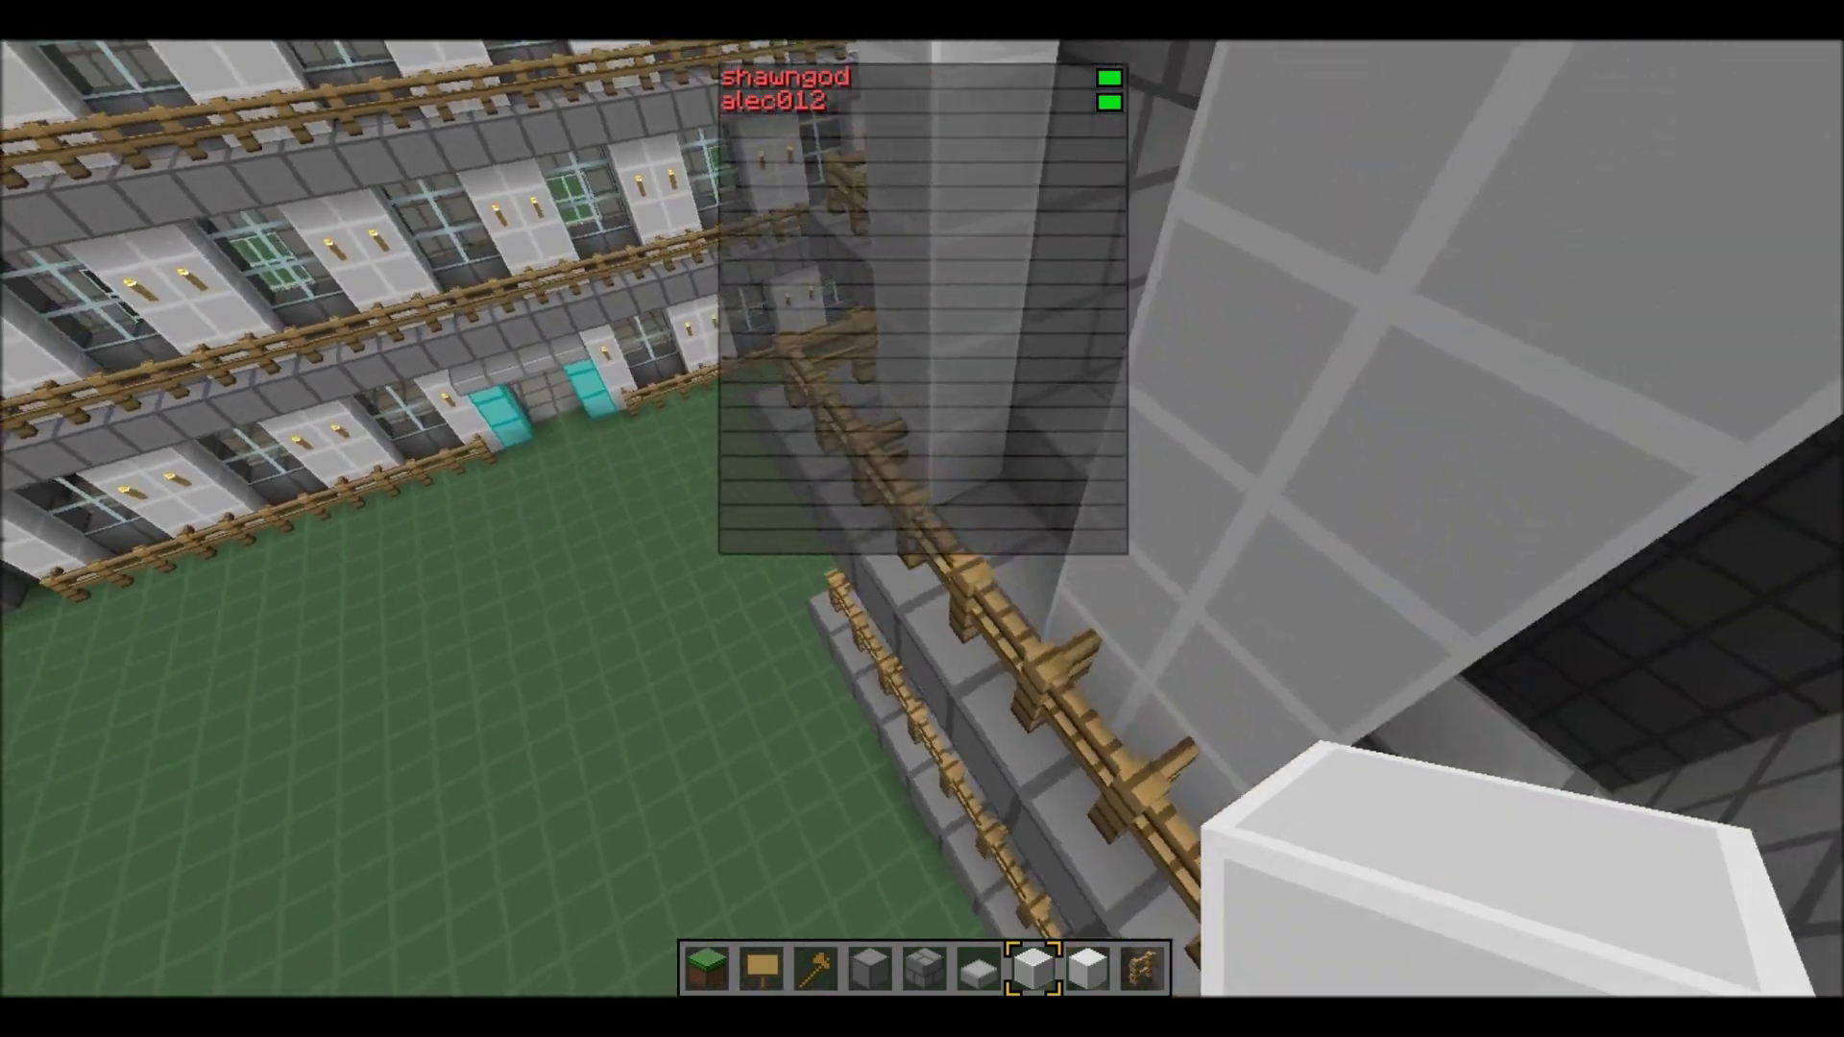
{"action": "key", "text": "space"}
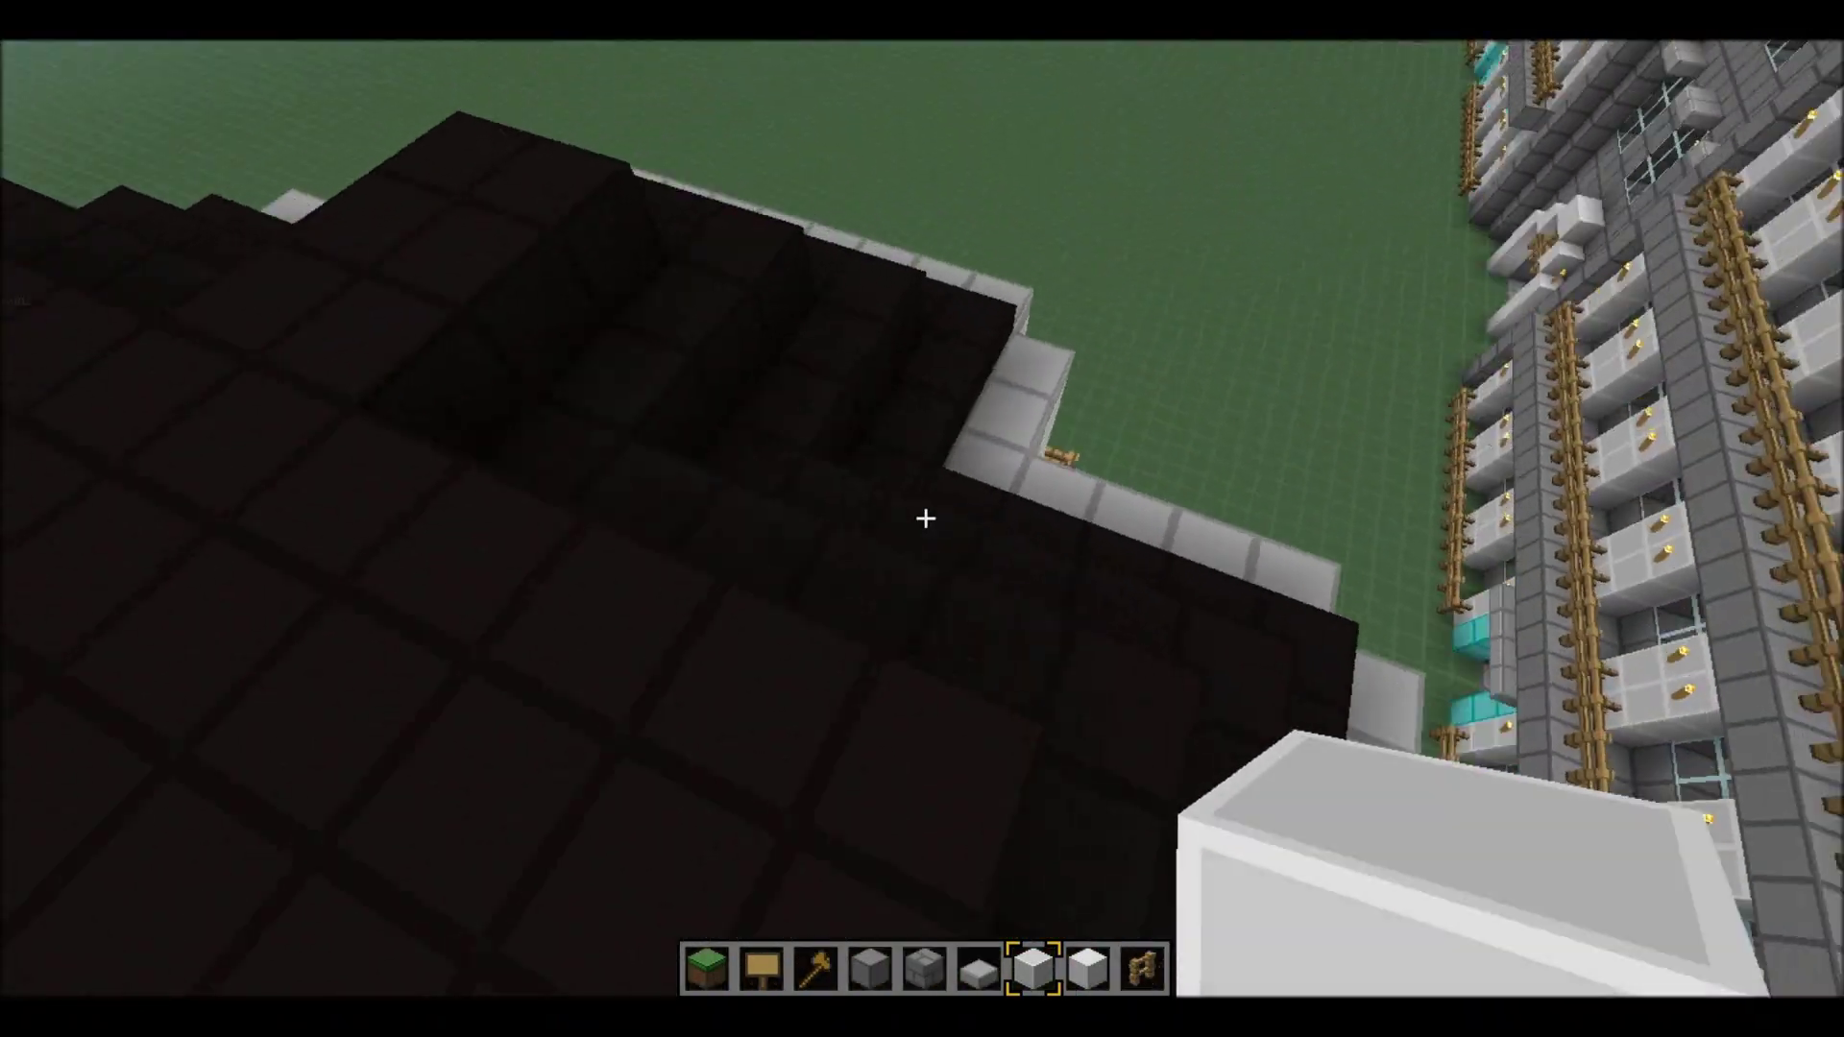
{"action": "key", "text": "w"}
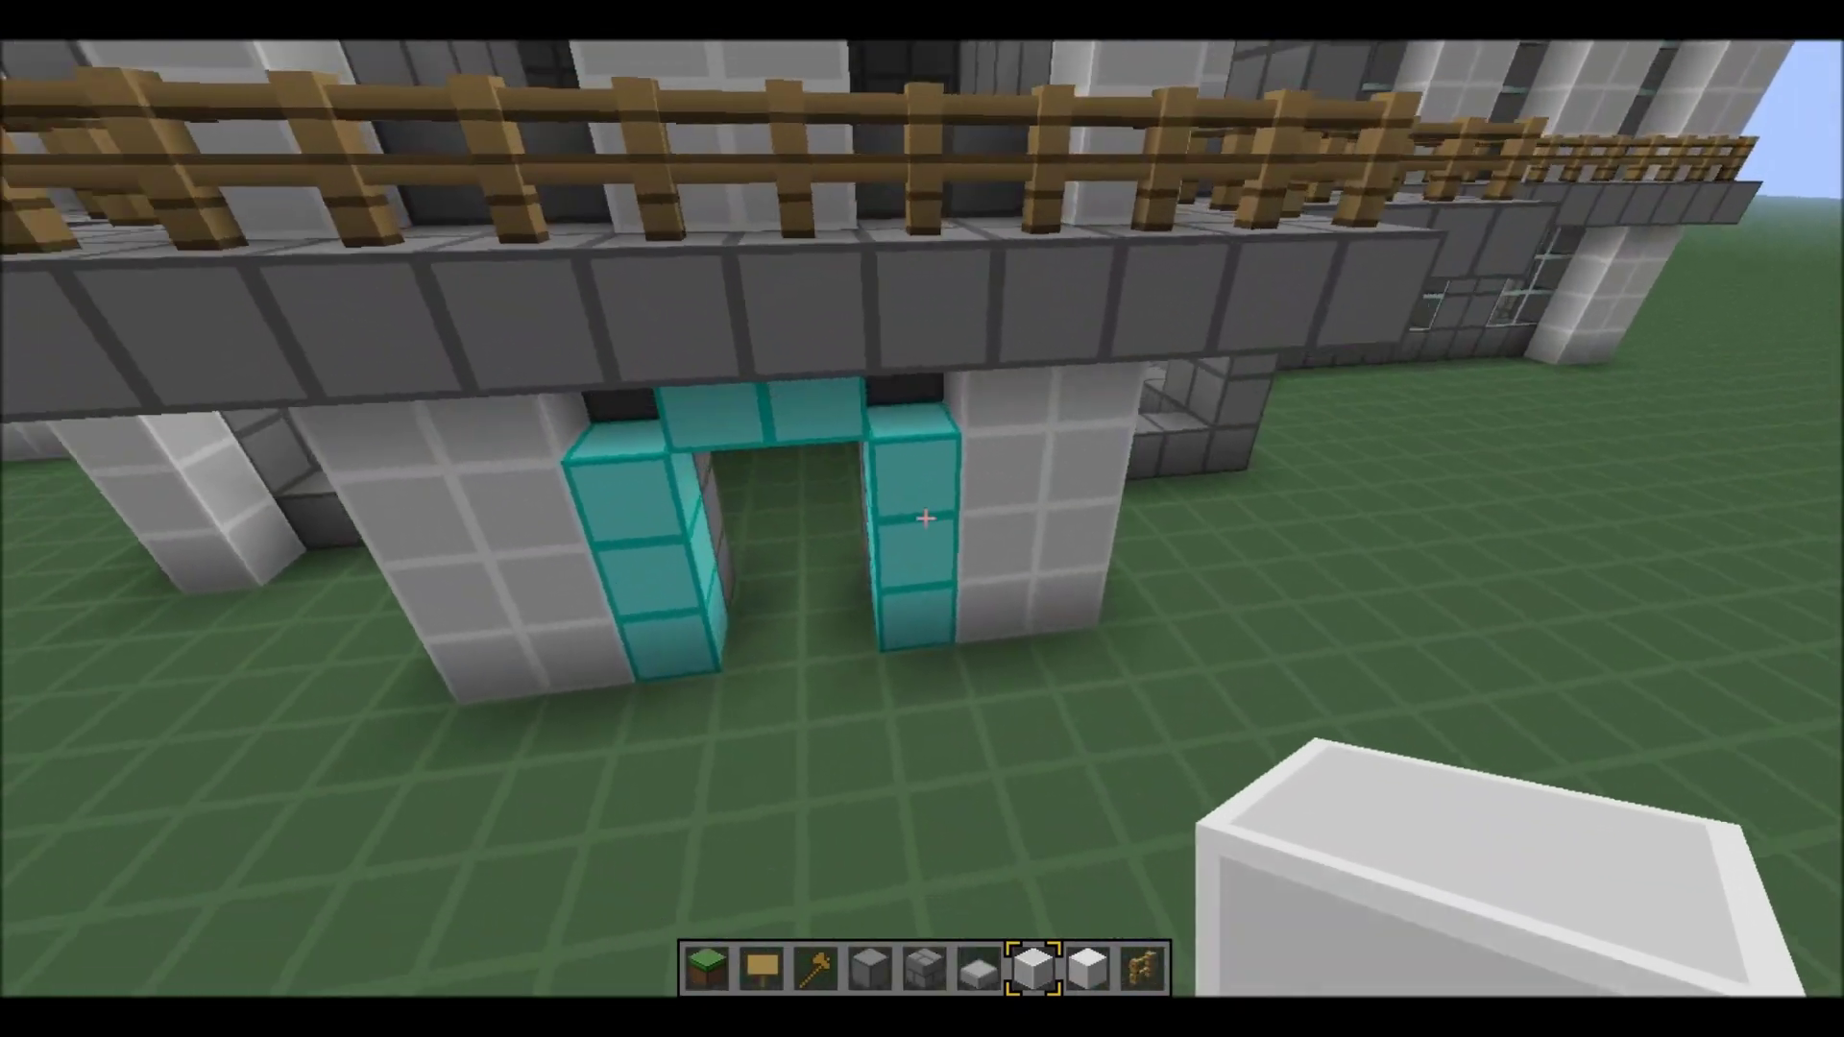
{"action": "key", "text": "s"}
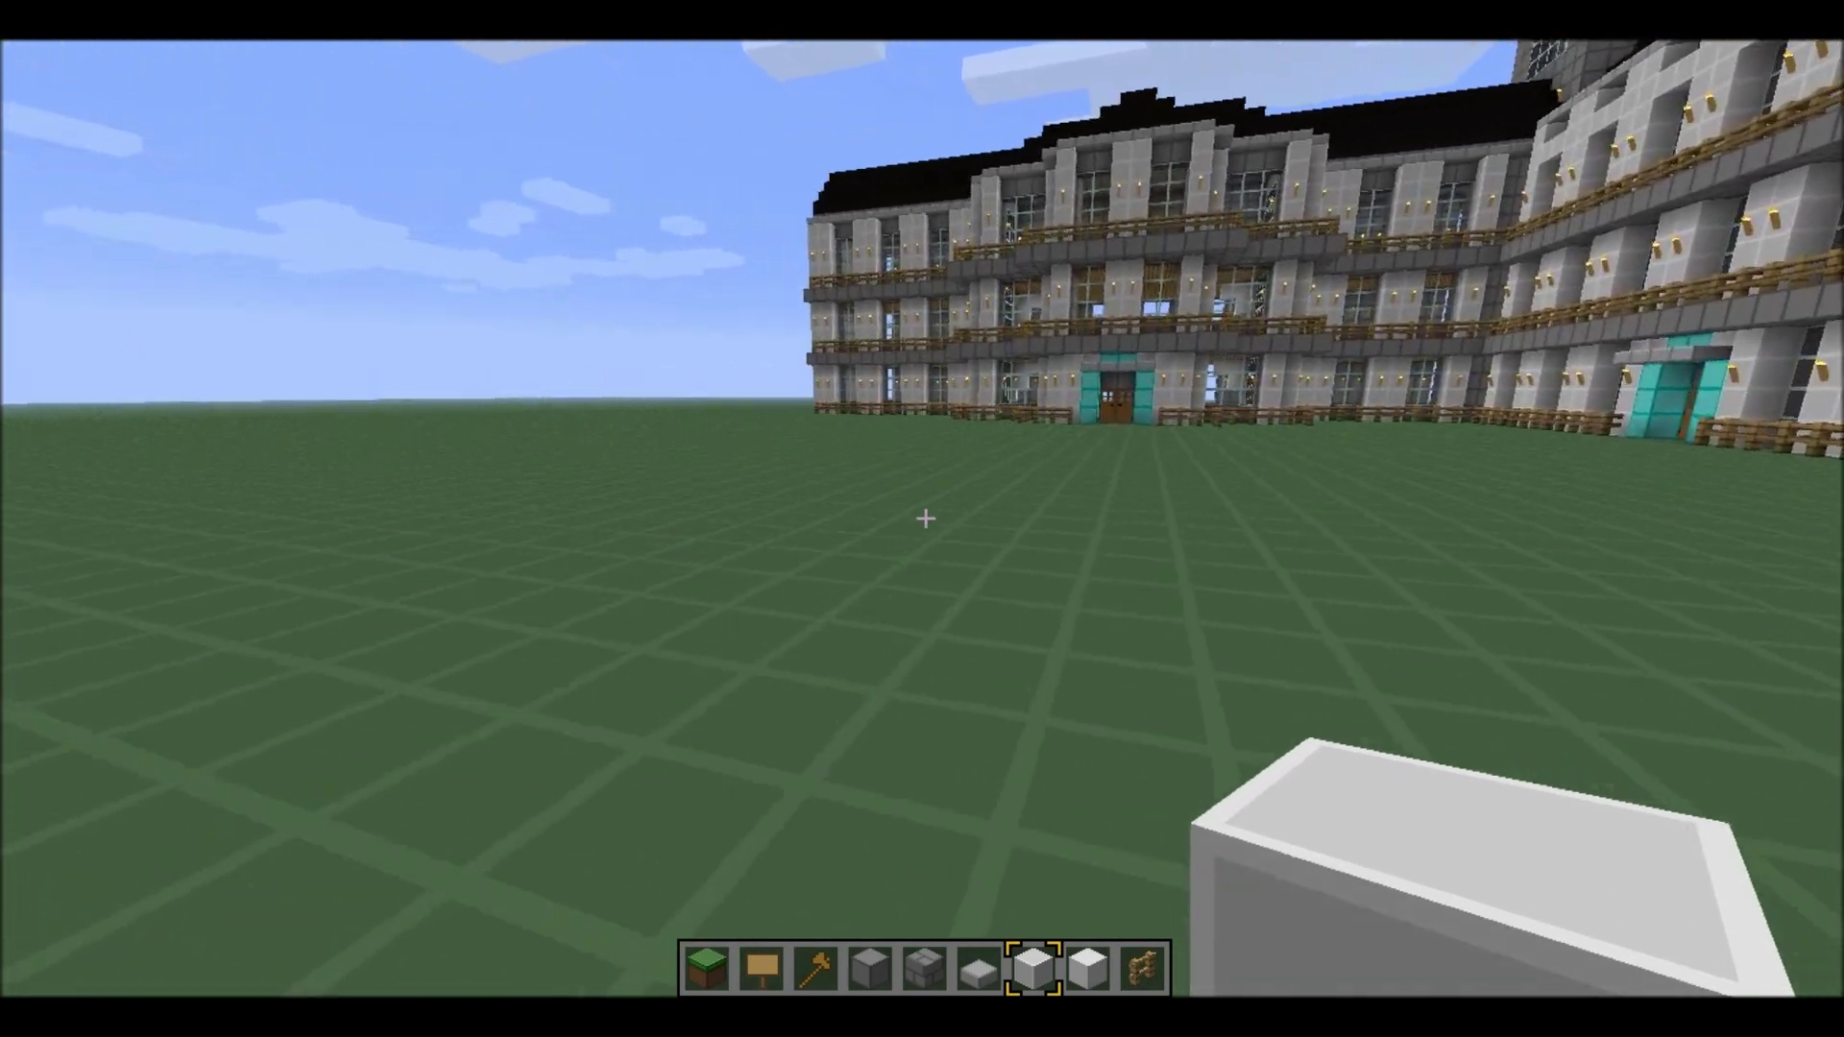
{"action": "key", "text": "w"}
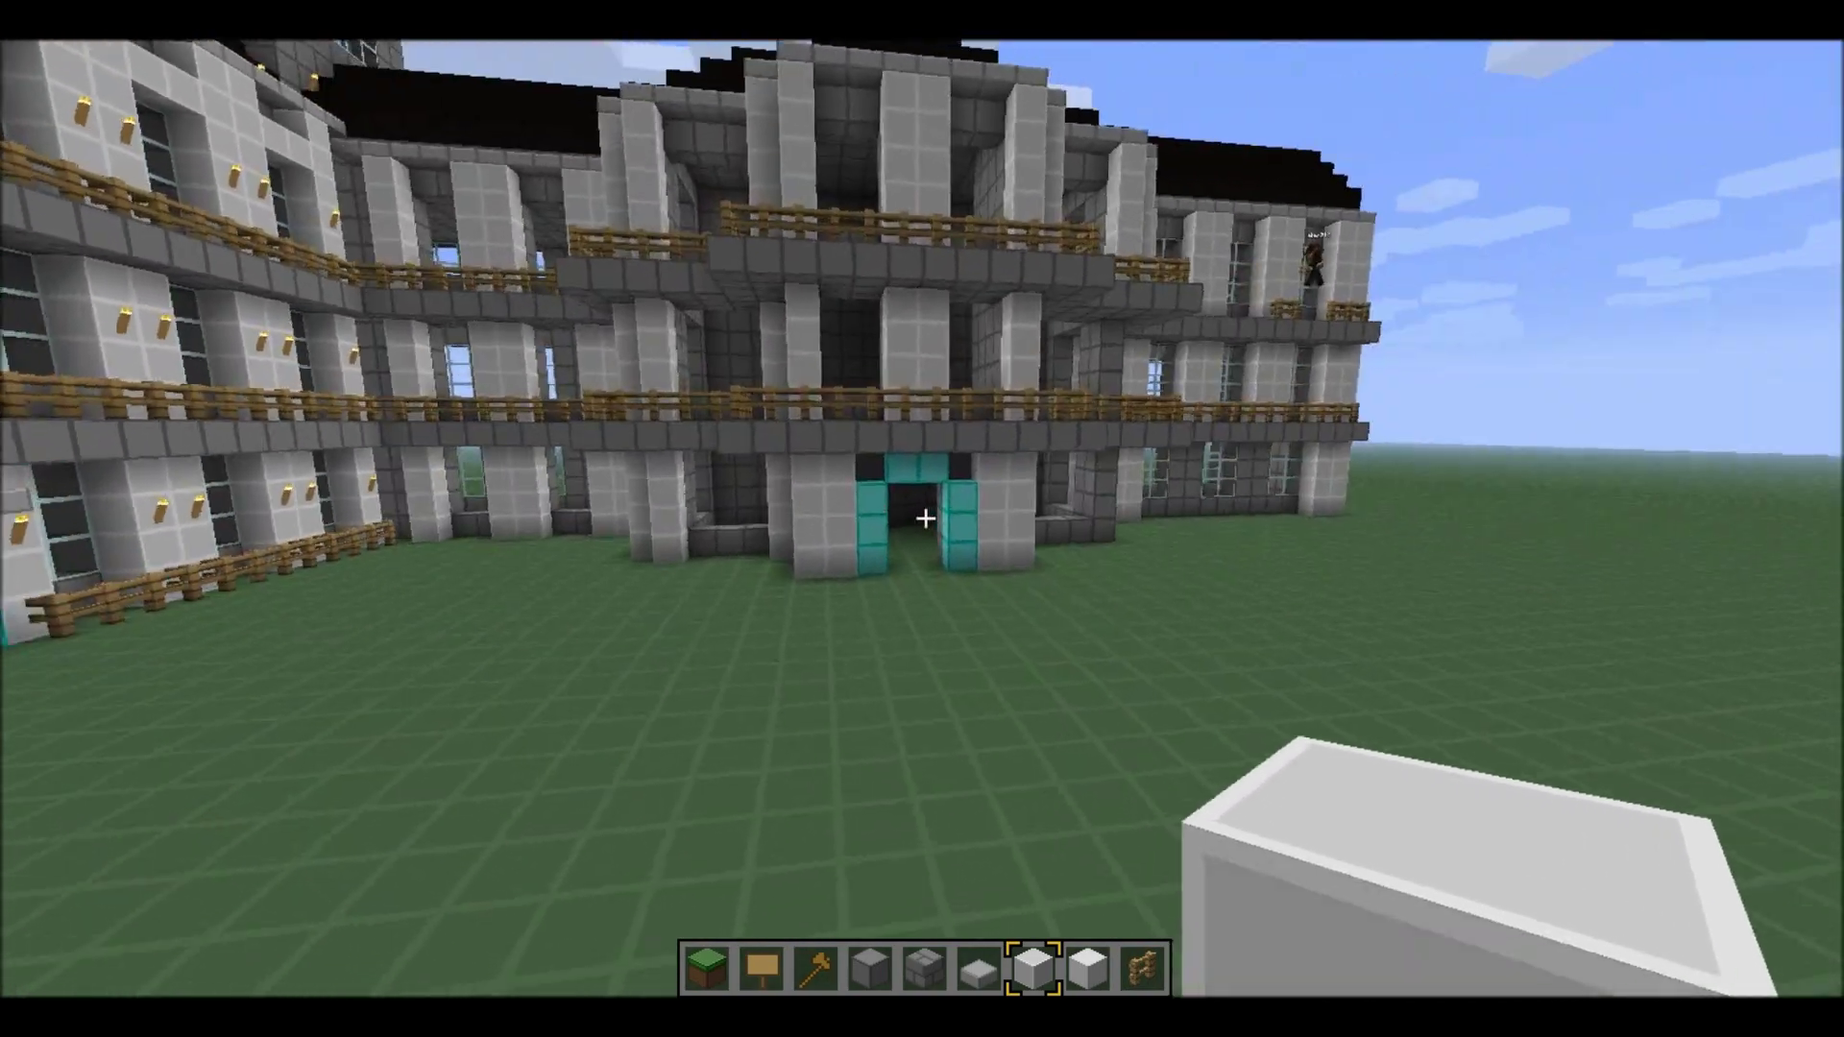
{"action": "key", "text": "w"}
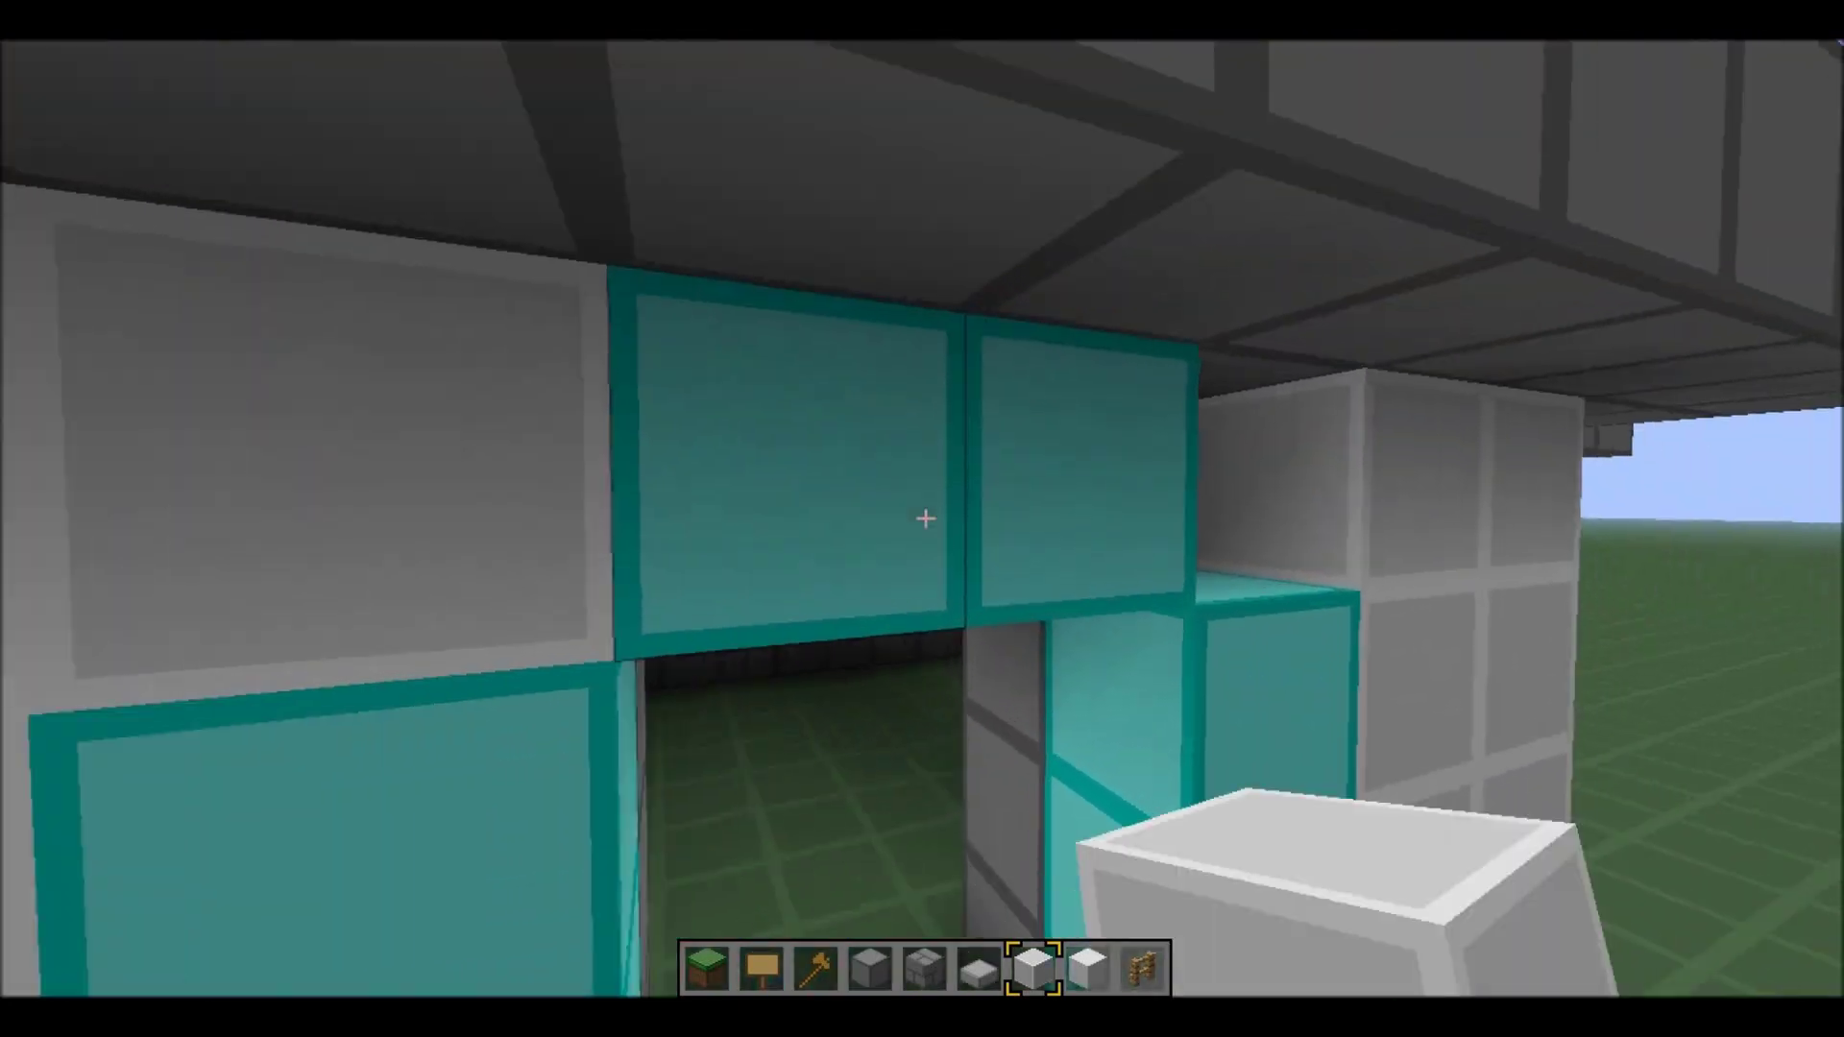
{"action": "key", "text": "s"}
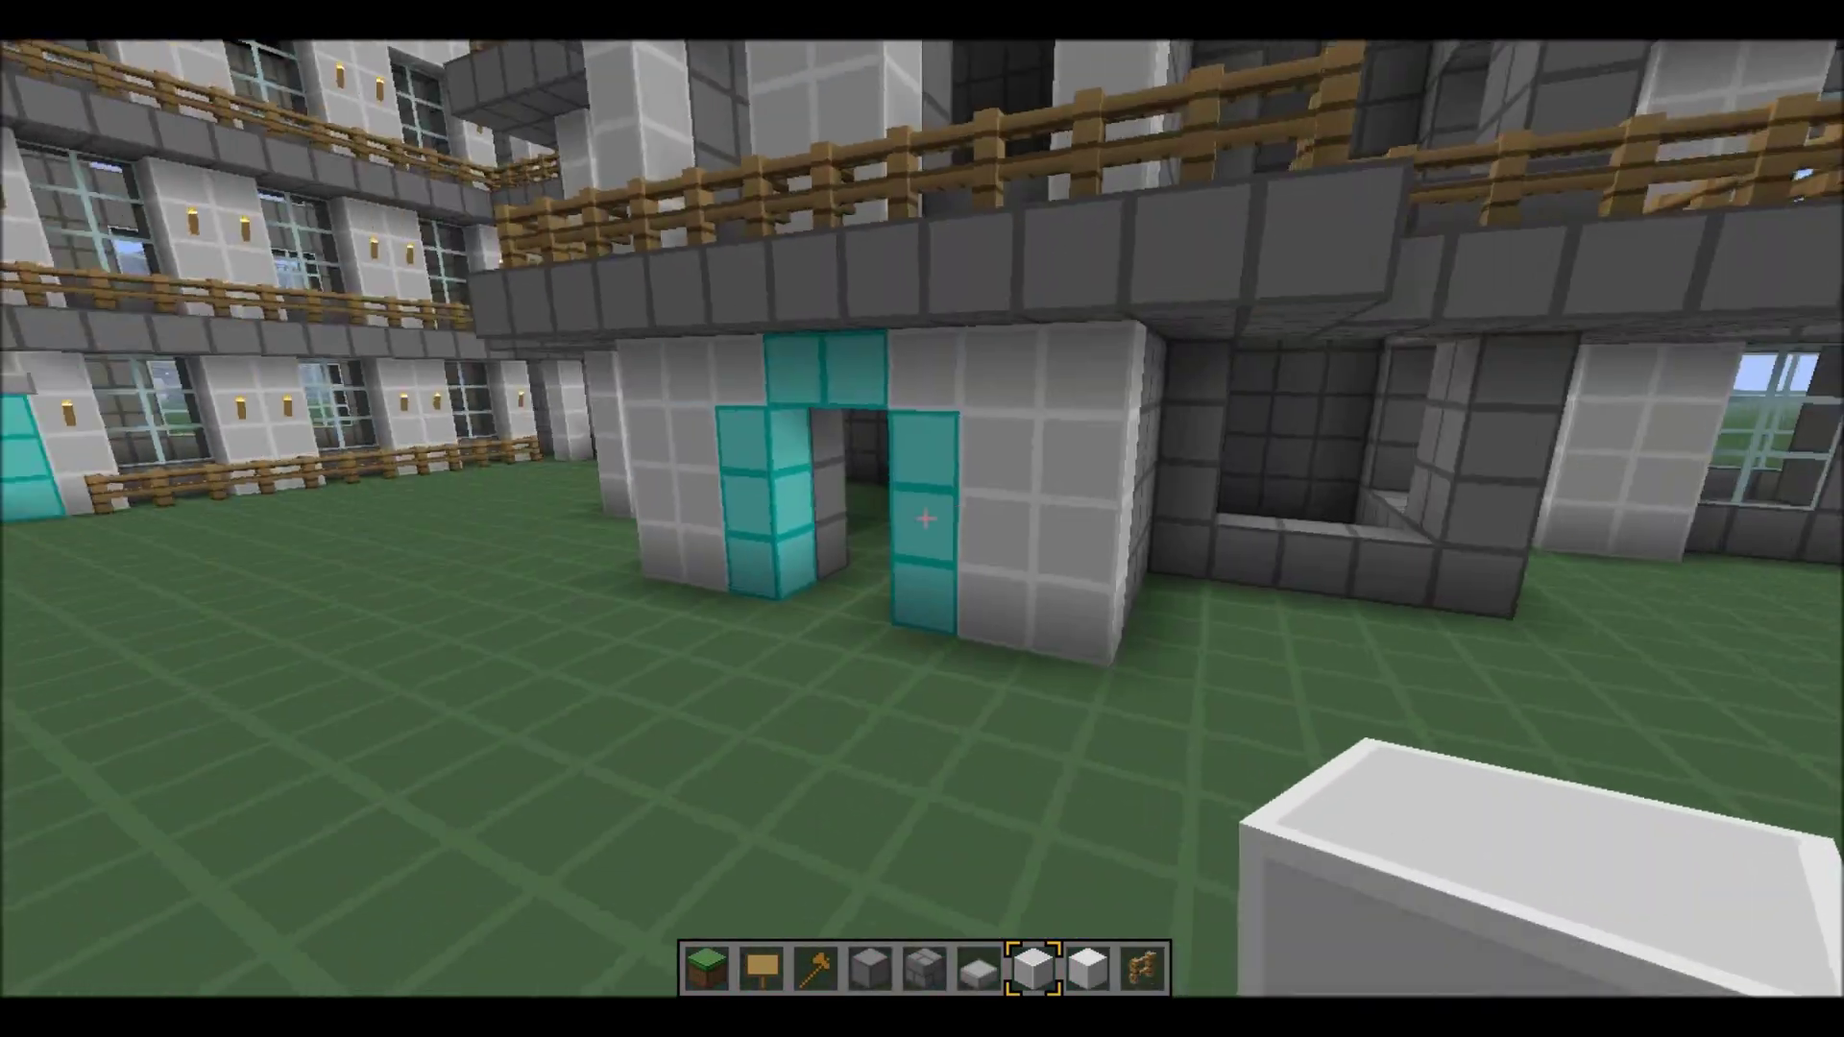
{"action": "key", "text": "w"}
{"action": "key", "text": "s"}
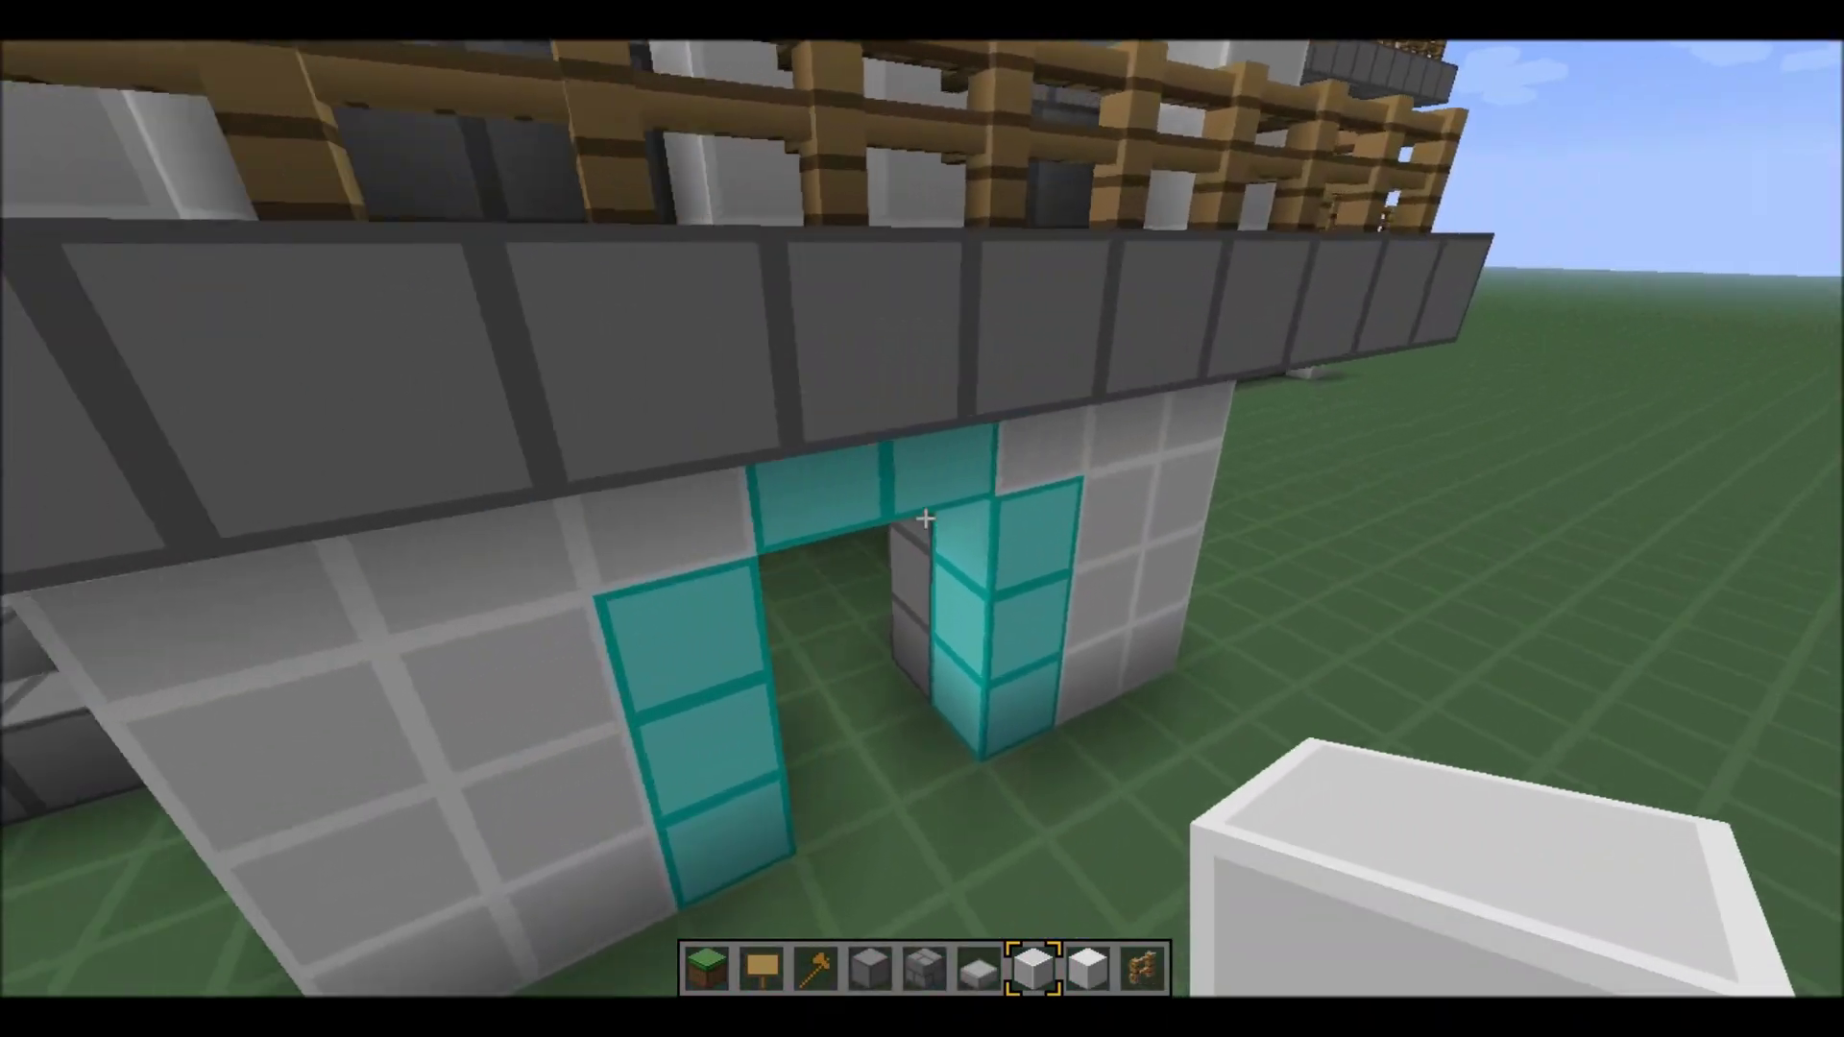
{"action": "key", "text": "w"}
{"action": "right_click", "coordinate": [922, 519]}
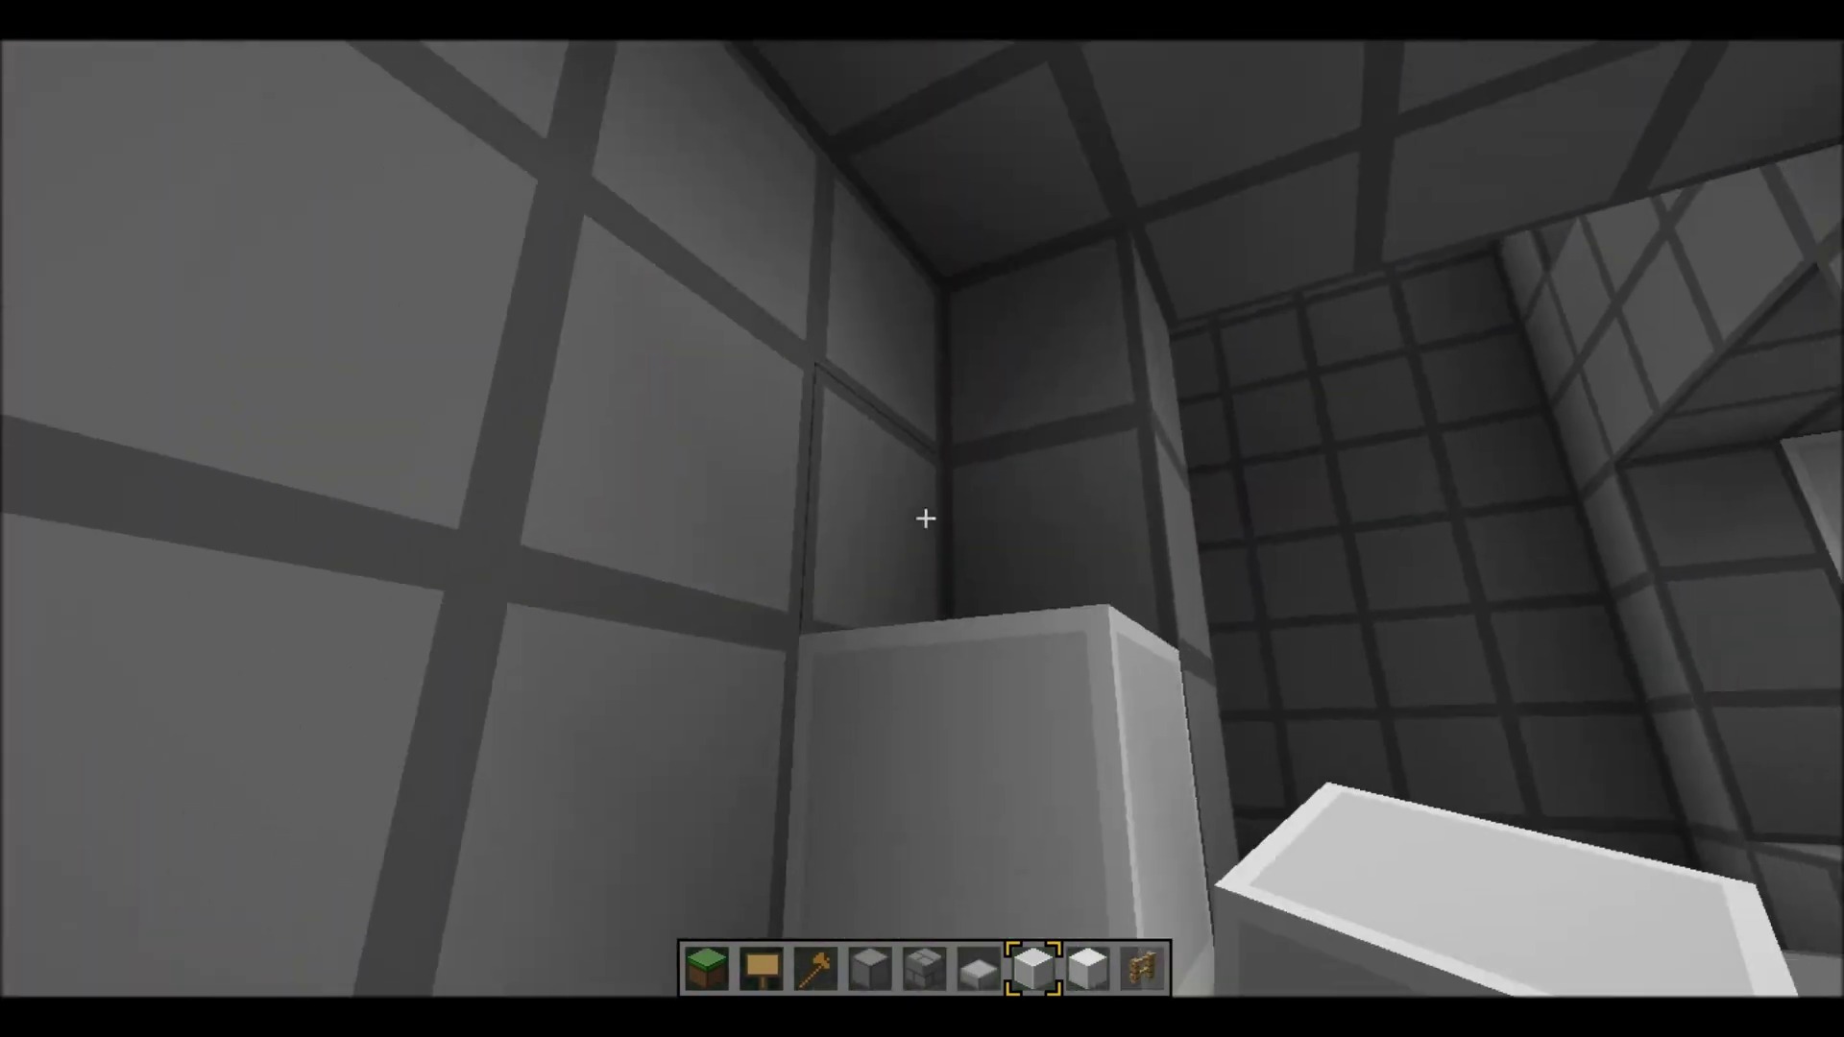
{"action": "right_click", "coordinate": [922, 519]}
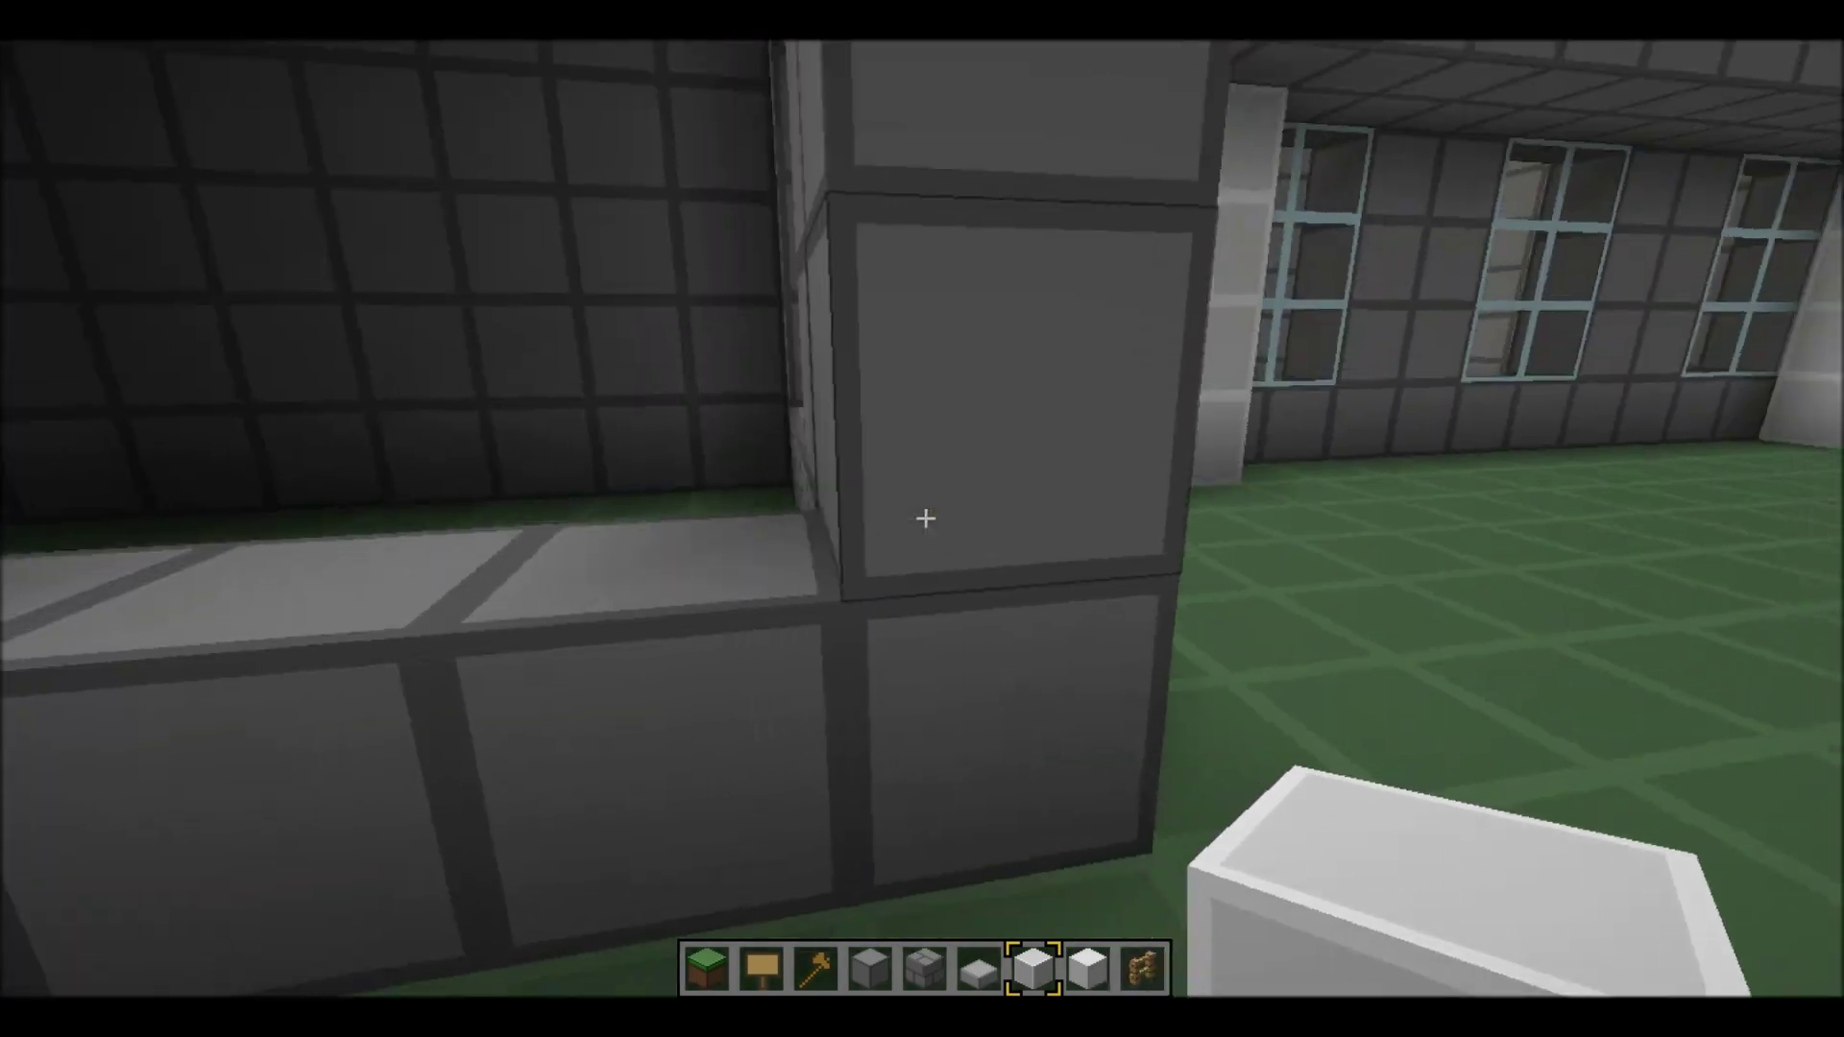
Step: Add quartz to the column and beside the pillar, breaking a misplaced block
{"action": "right_click", "coordinate": [922, 519]}
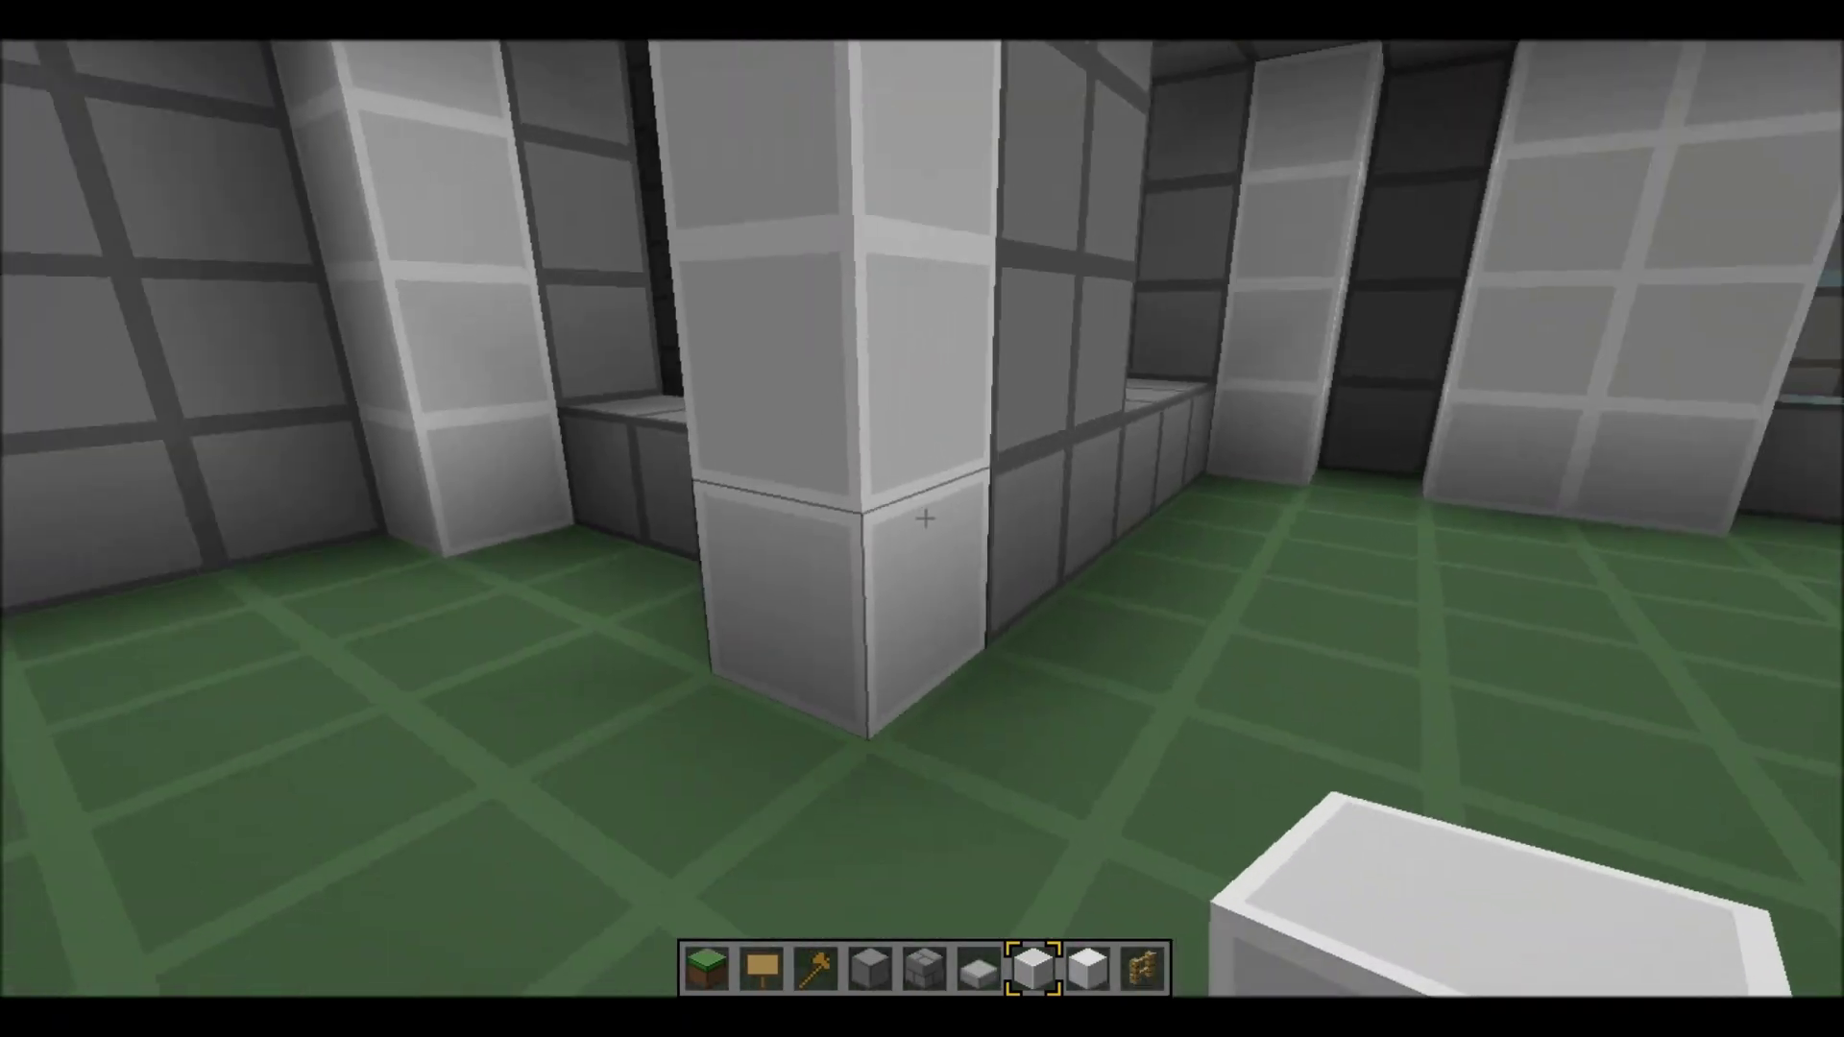
{"action": "right_click", "coordinate": [925, 518]}
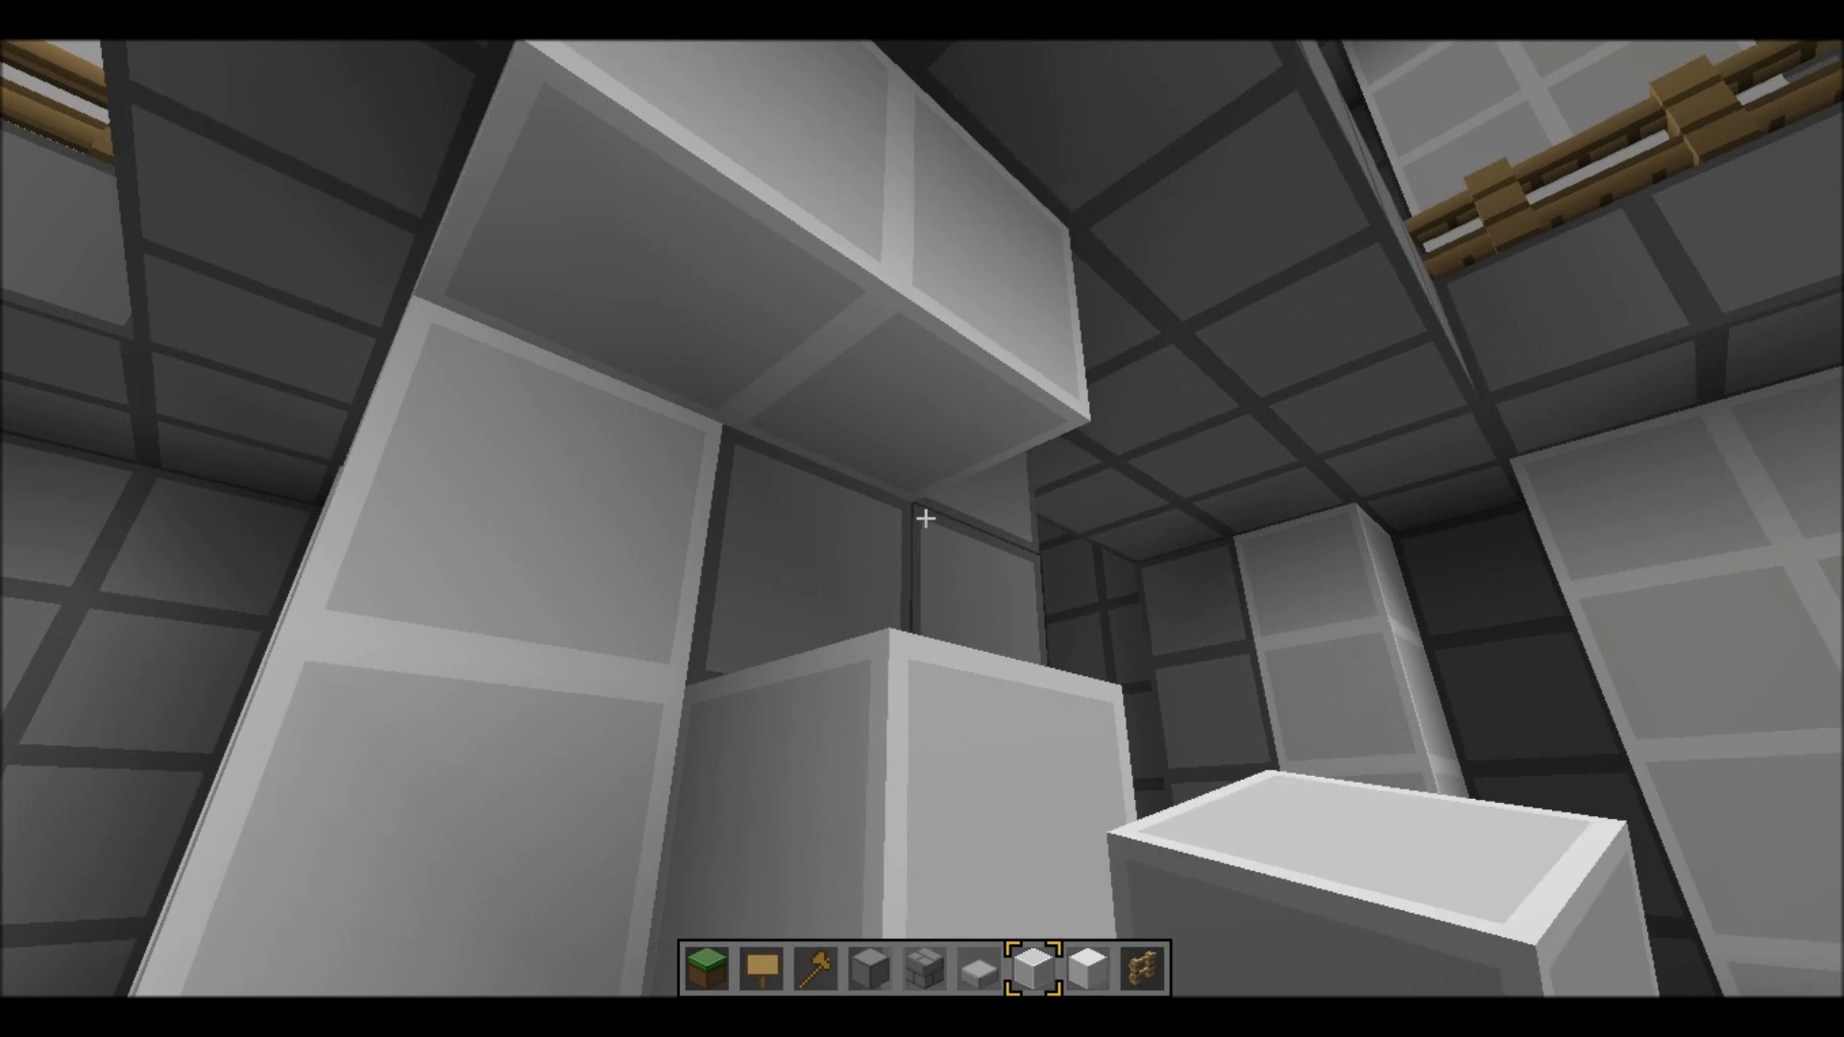
{"action": "left_click", "coordinate": [925, 518]}
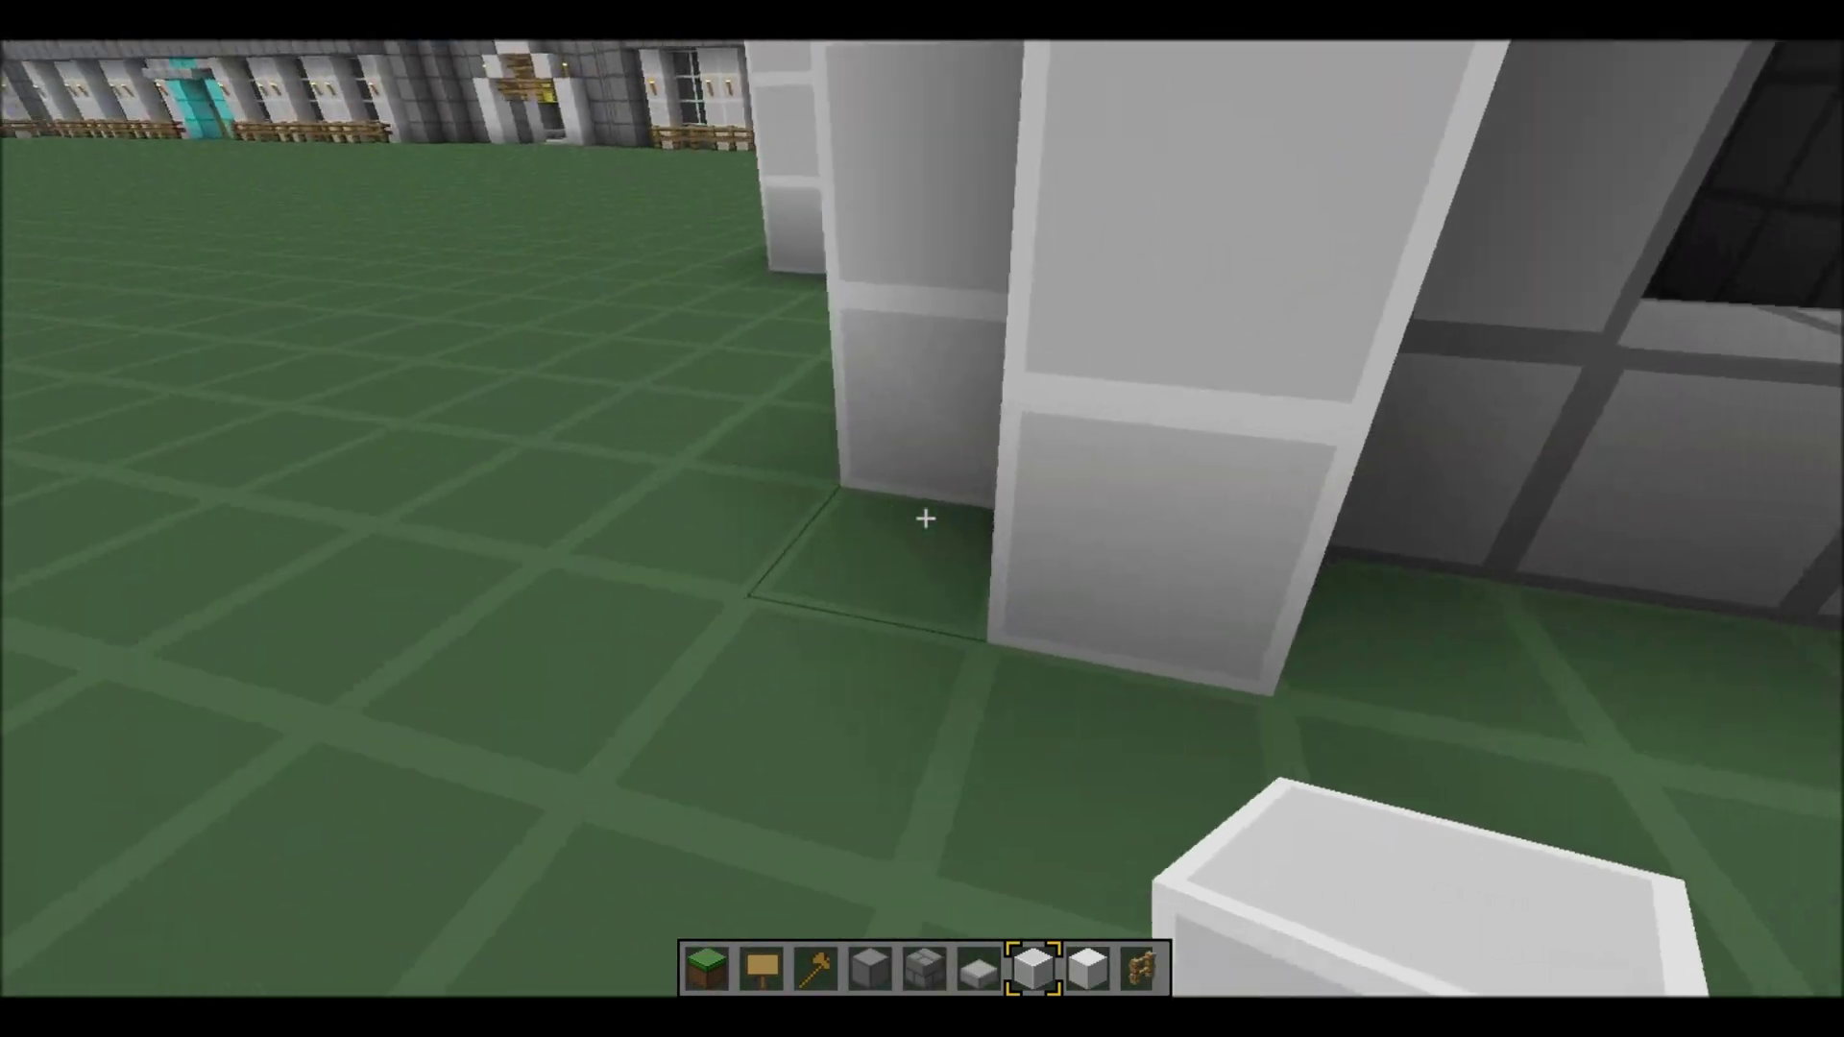
{"action": "right_click", "coordinate": [925, 517]}
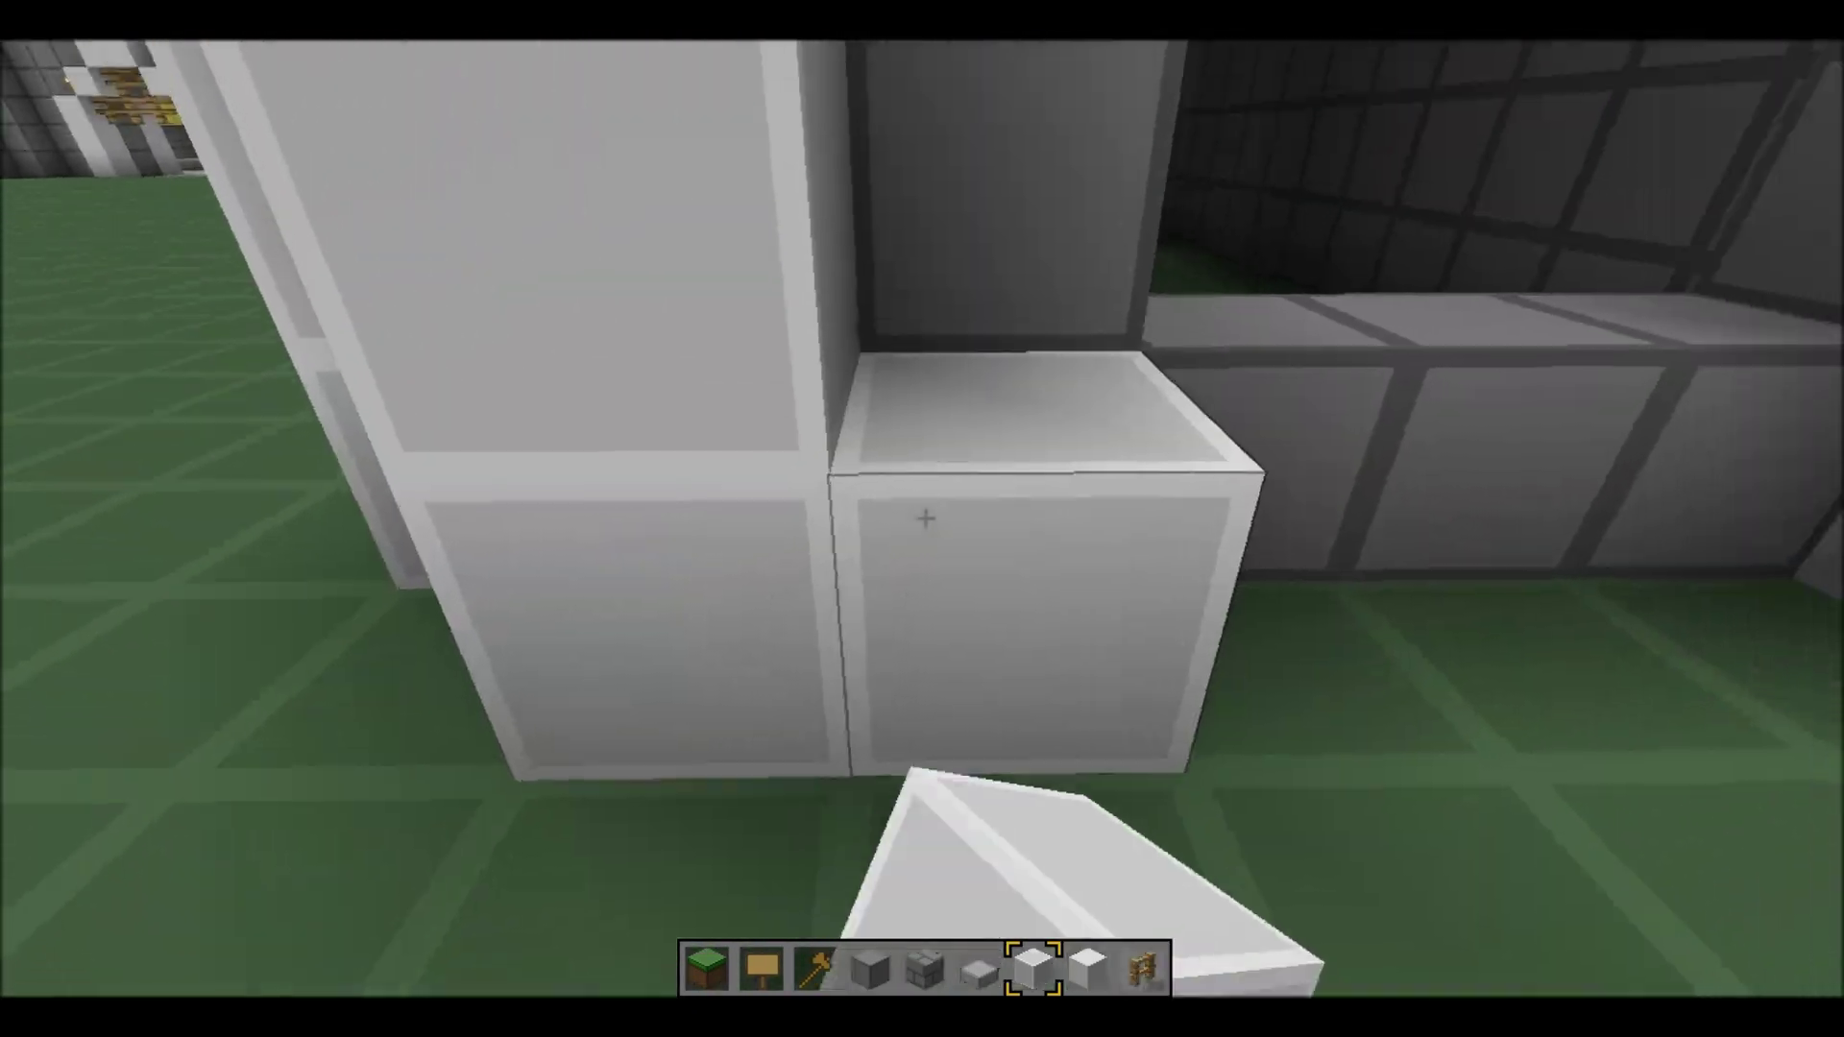
{"action": "right_click", "coordinate": [925, 517]}
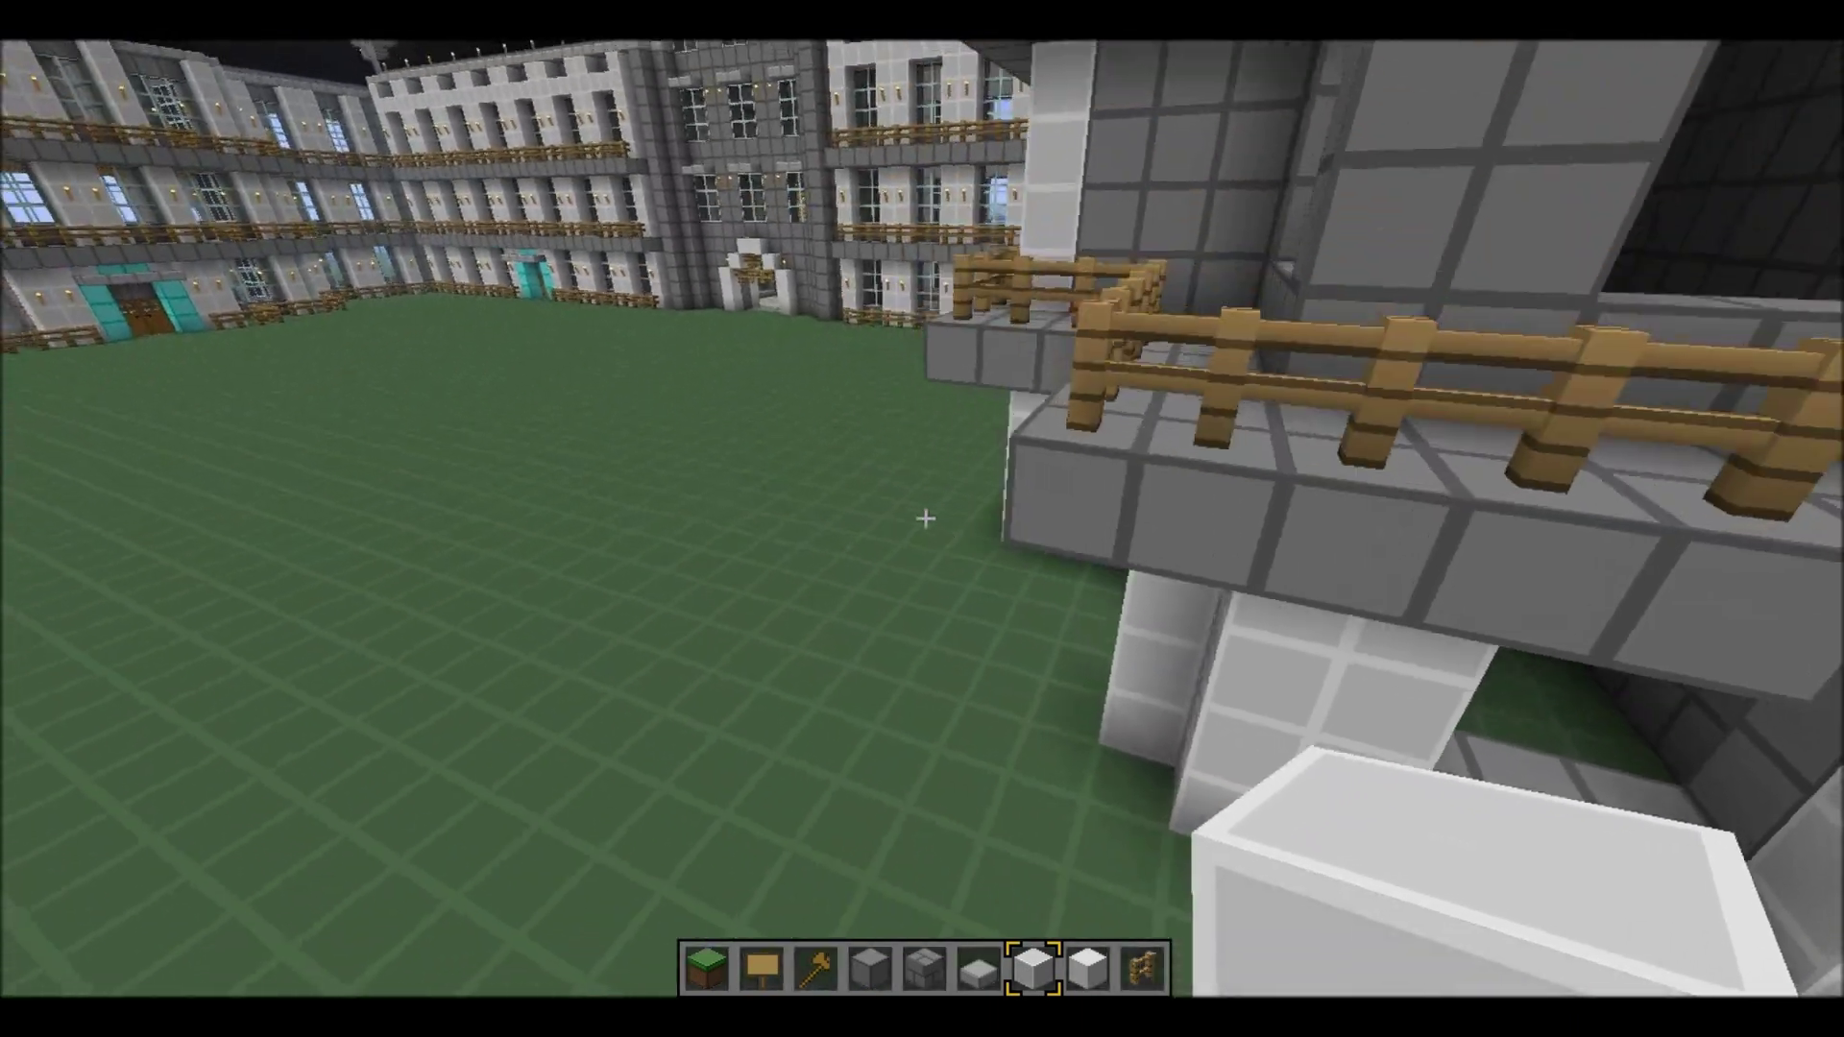
{"action": "key", "text": "w"}
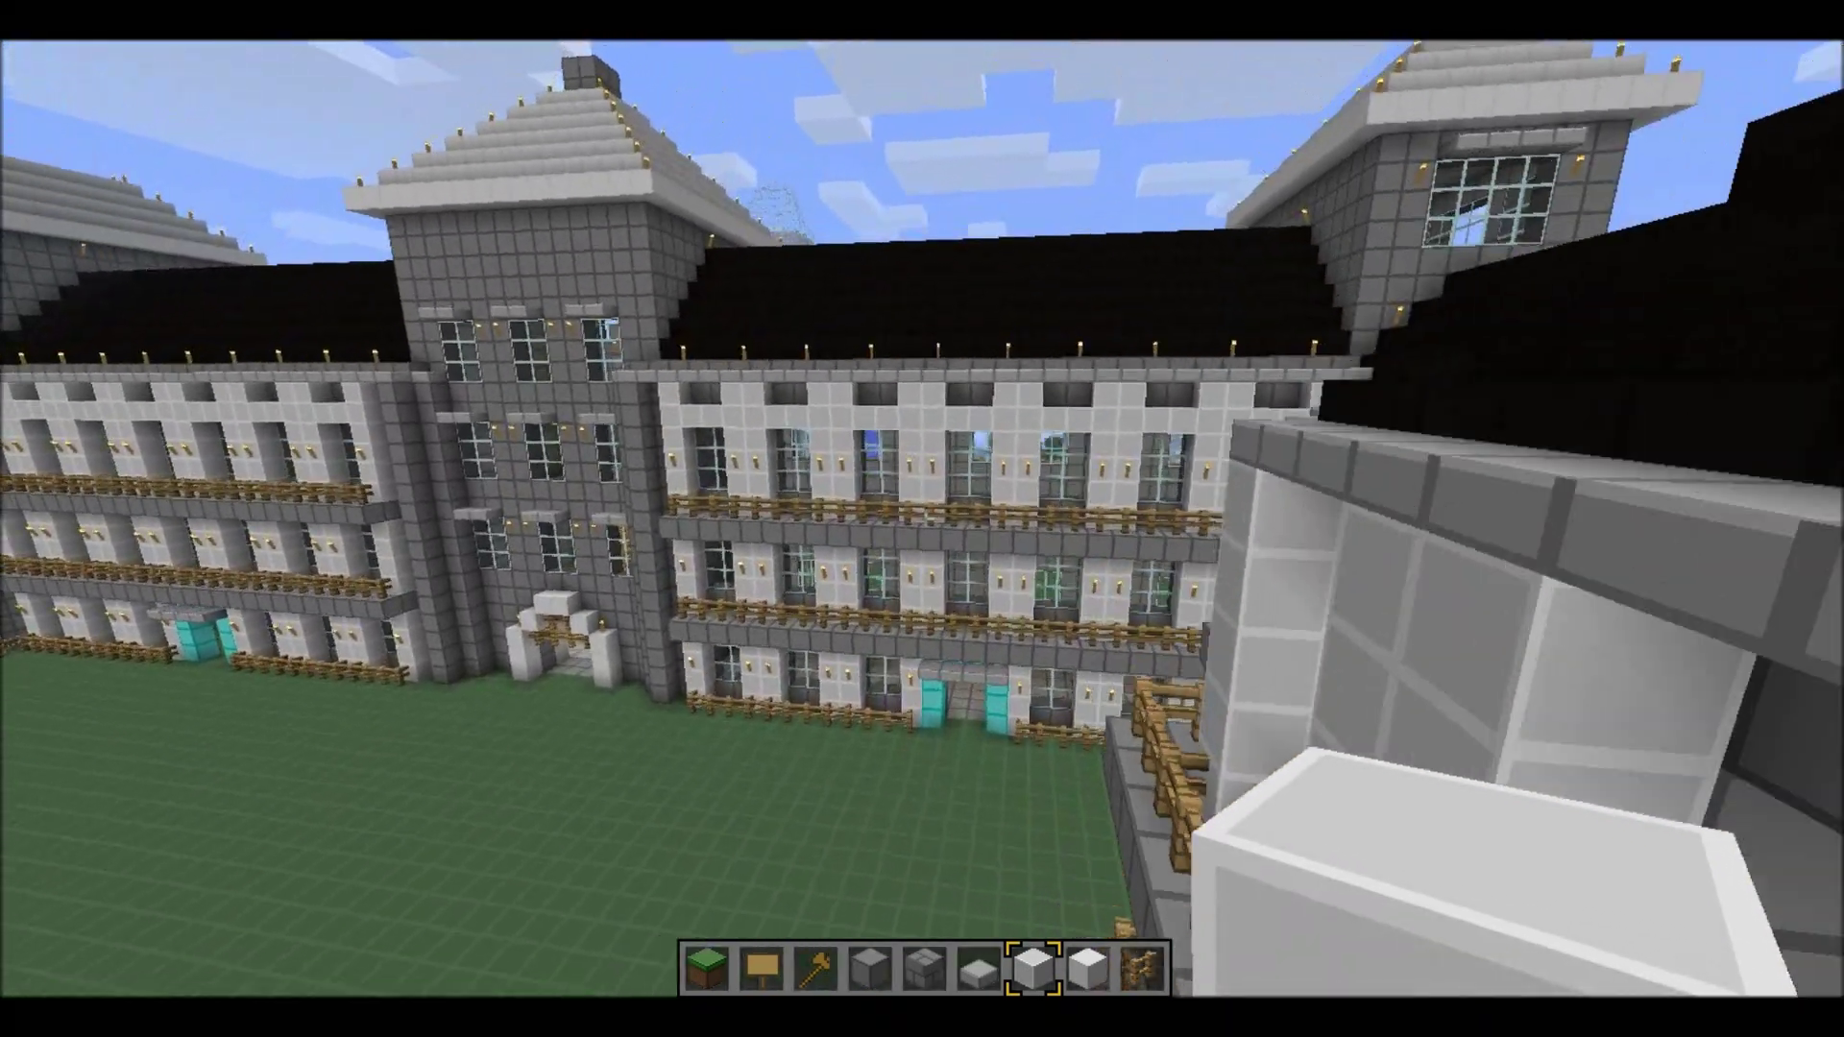
{"action": "key", "text": "w"}
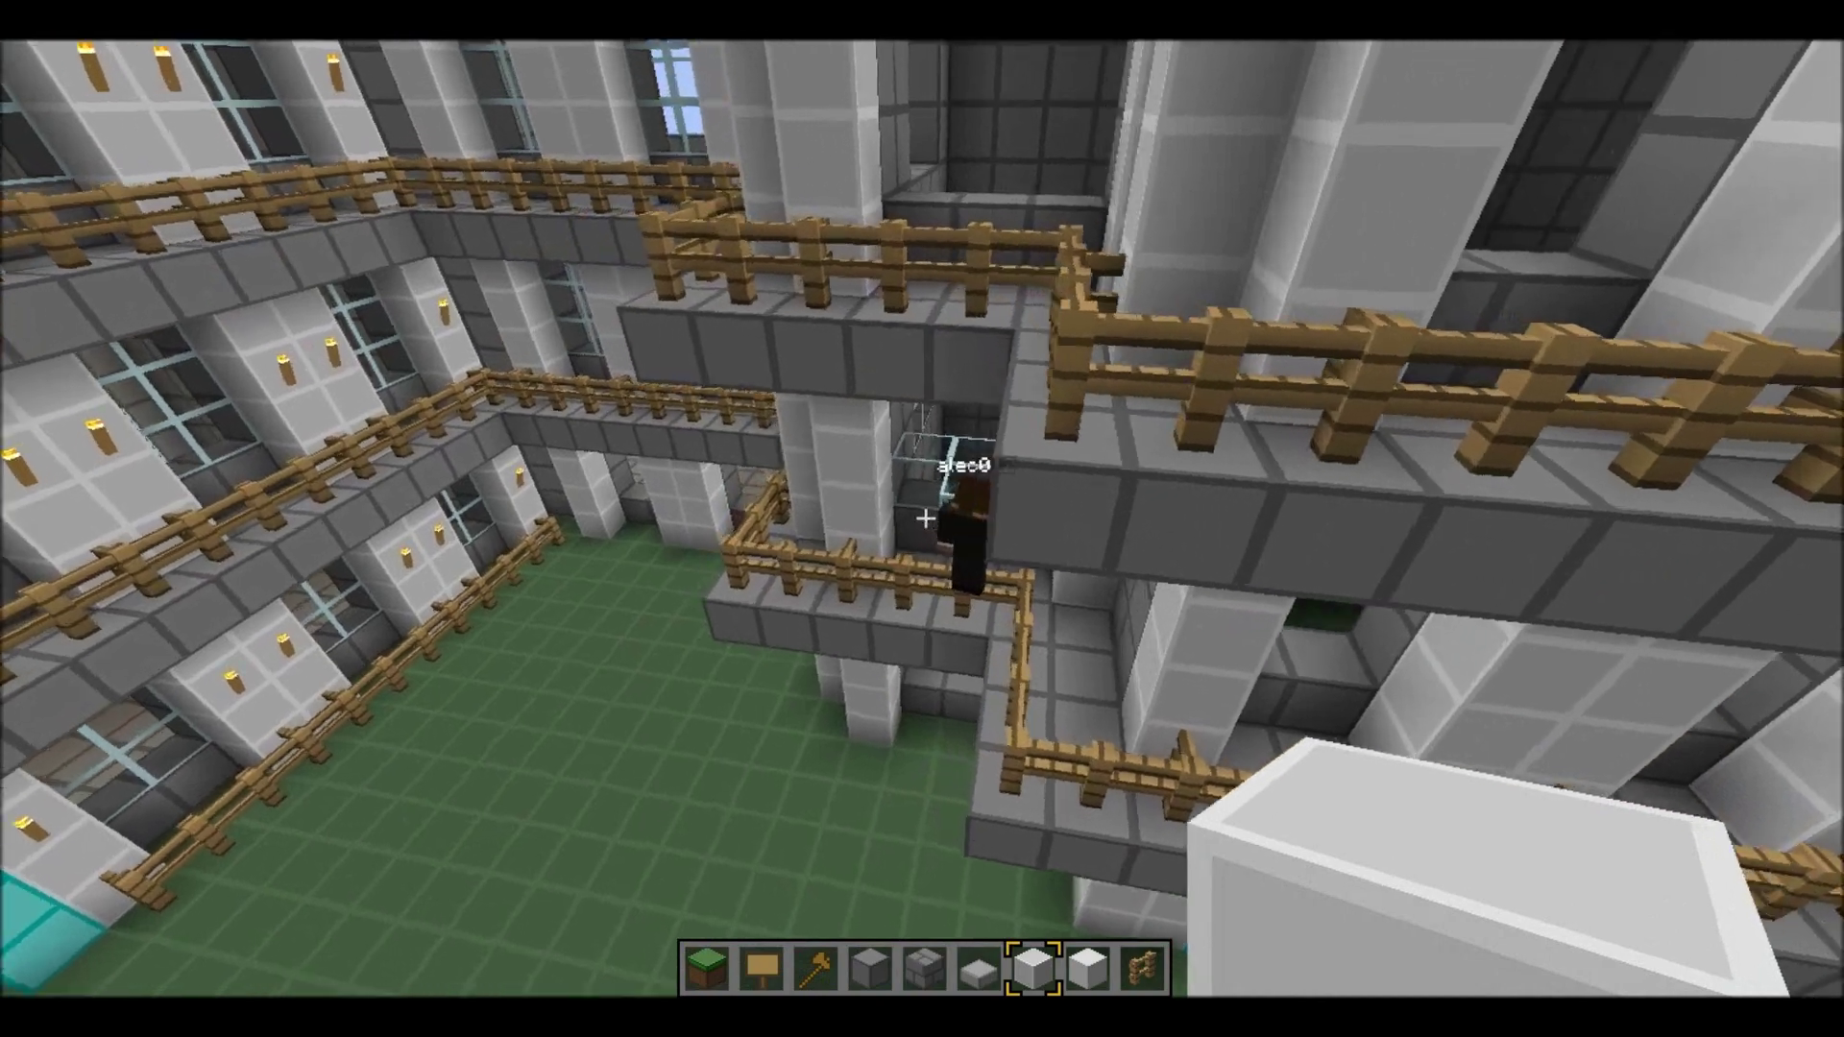
{"action": "key", "text": "w"}
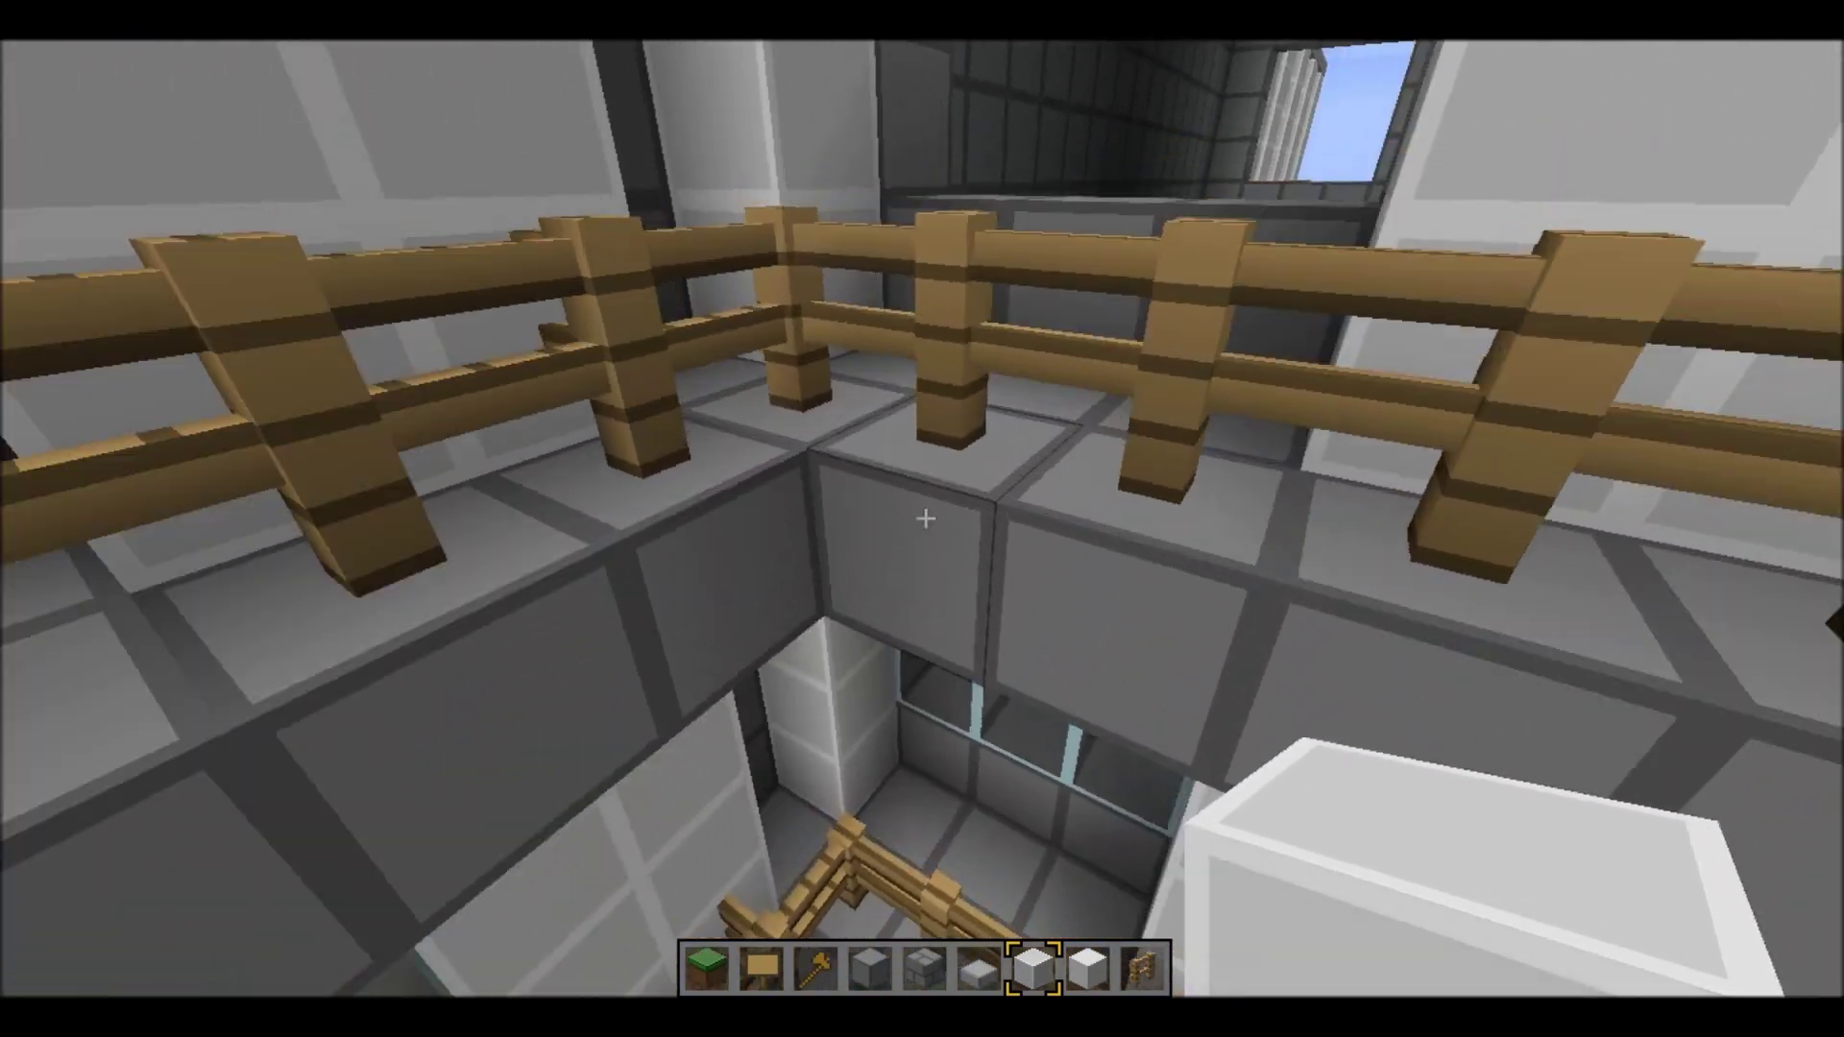
{"action": "scroll", "coordinate": [925, 519], "scroll_direction": "down", "scroll_amount": 2}
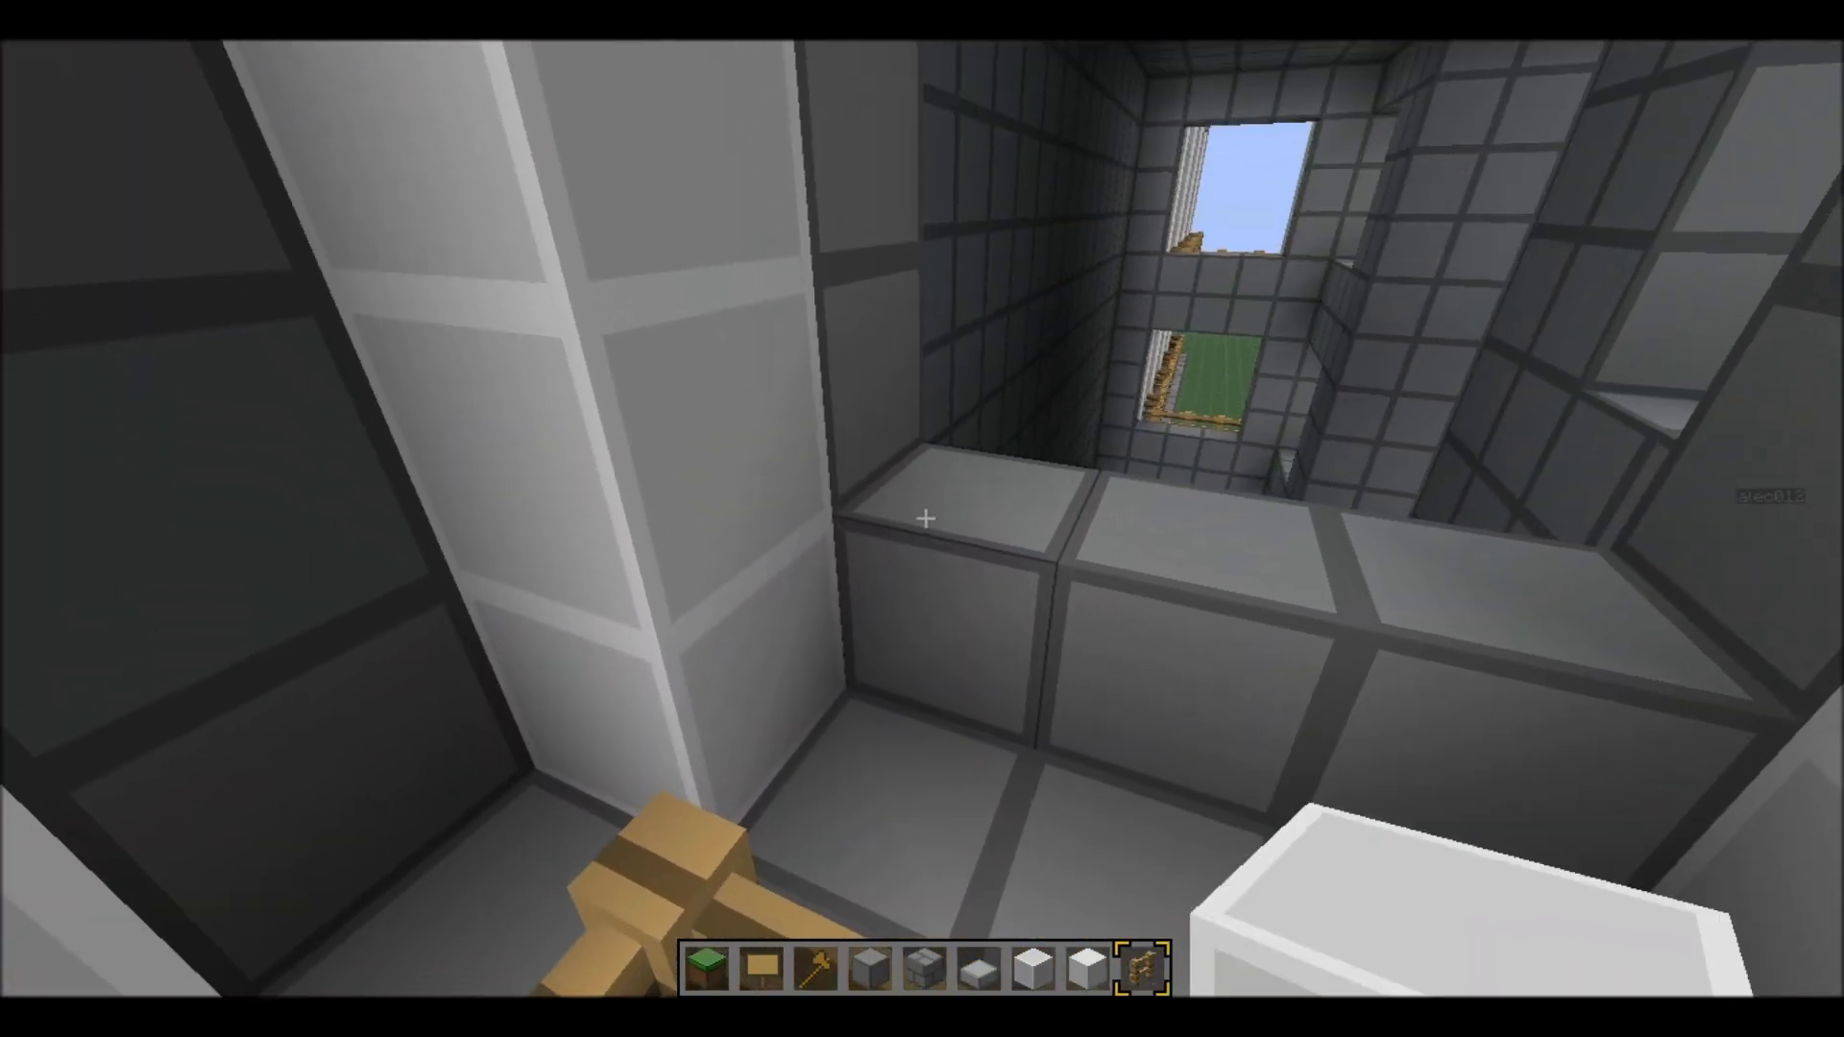
{"action": "scroll", "coordinate": [925, 519], "scroll_direction": "down", "scroll_amount": 1}
{"action": "scroll", "coordinate": [925, 518], "scroll_direction": "up", "scroll_amount": 3}
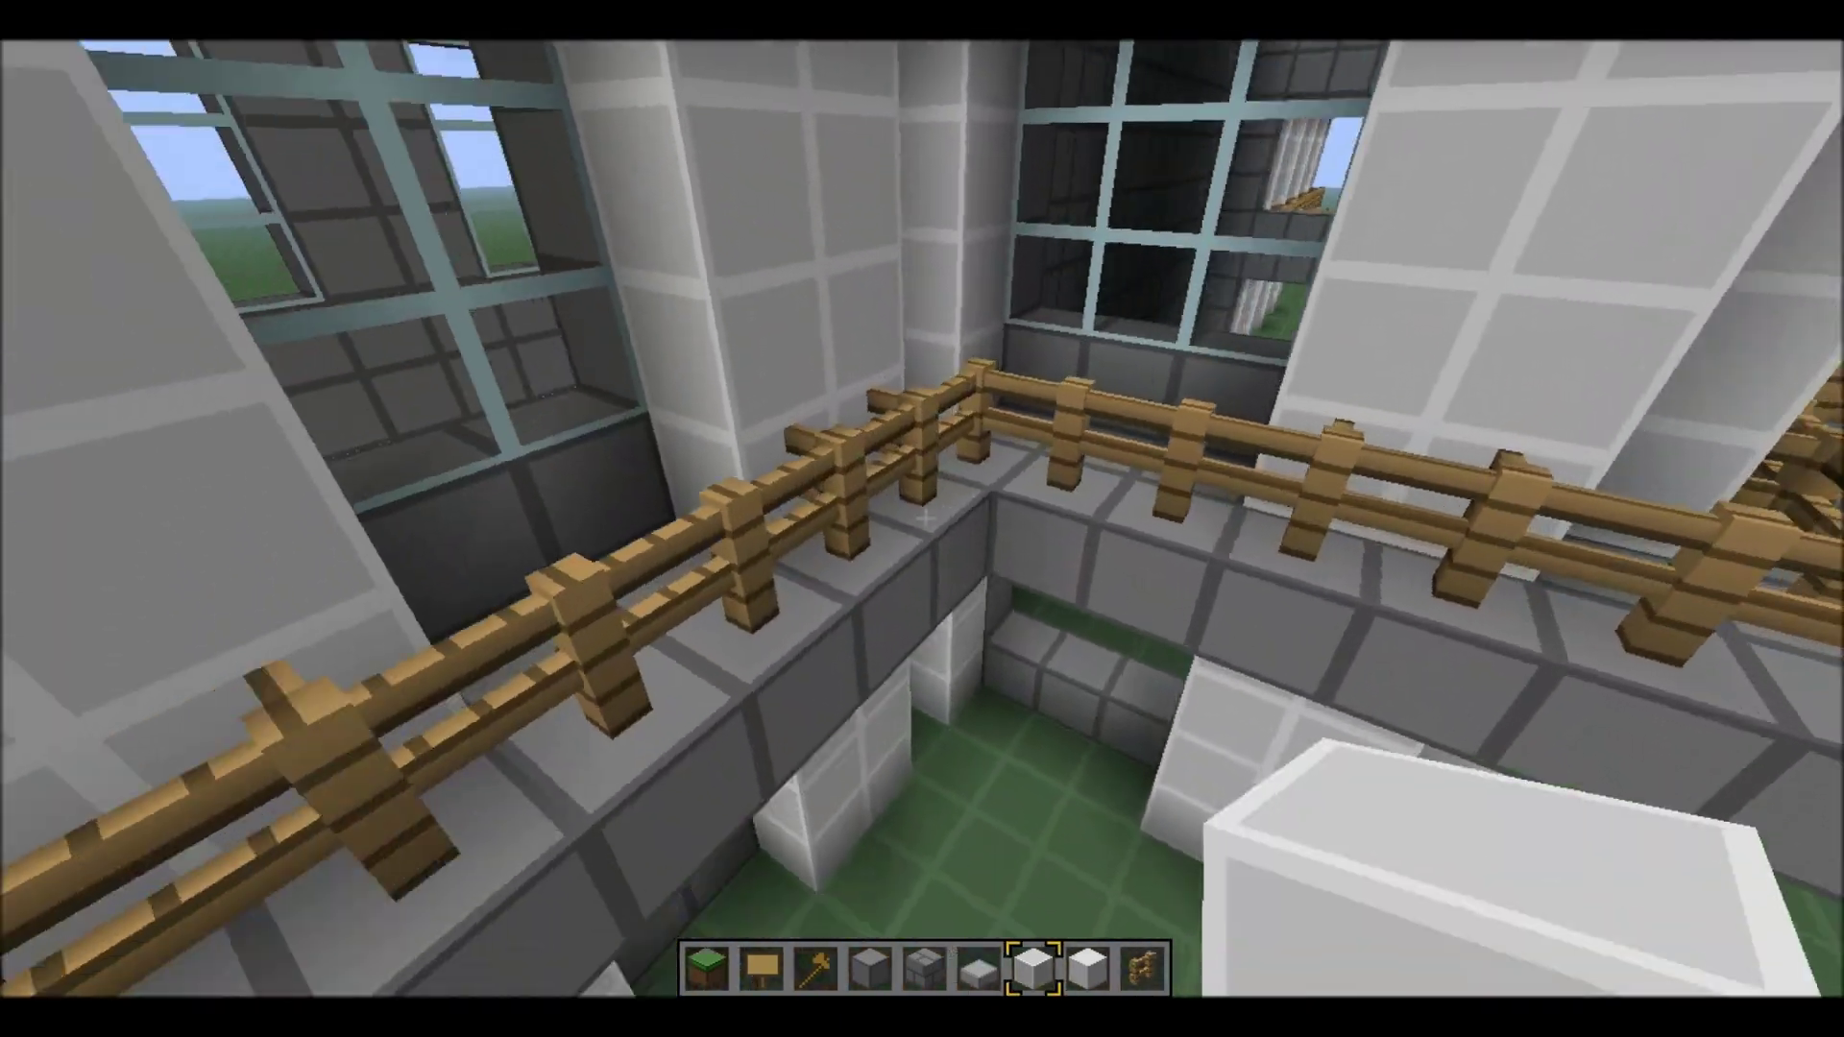
Step: Put glass blocks into hotbar slot 9 from the creative inventory
{"action": "key", "text": "e"}
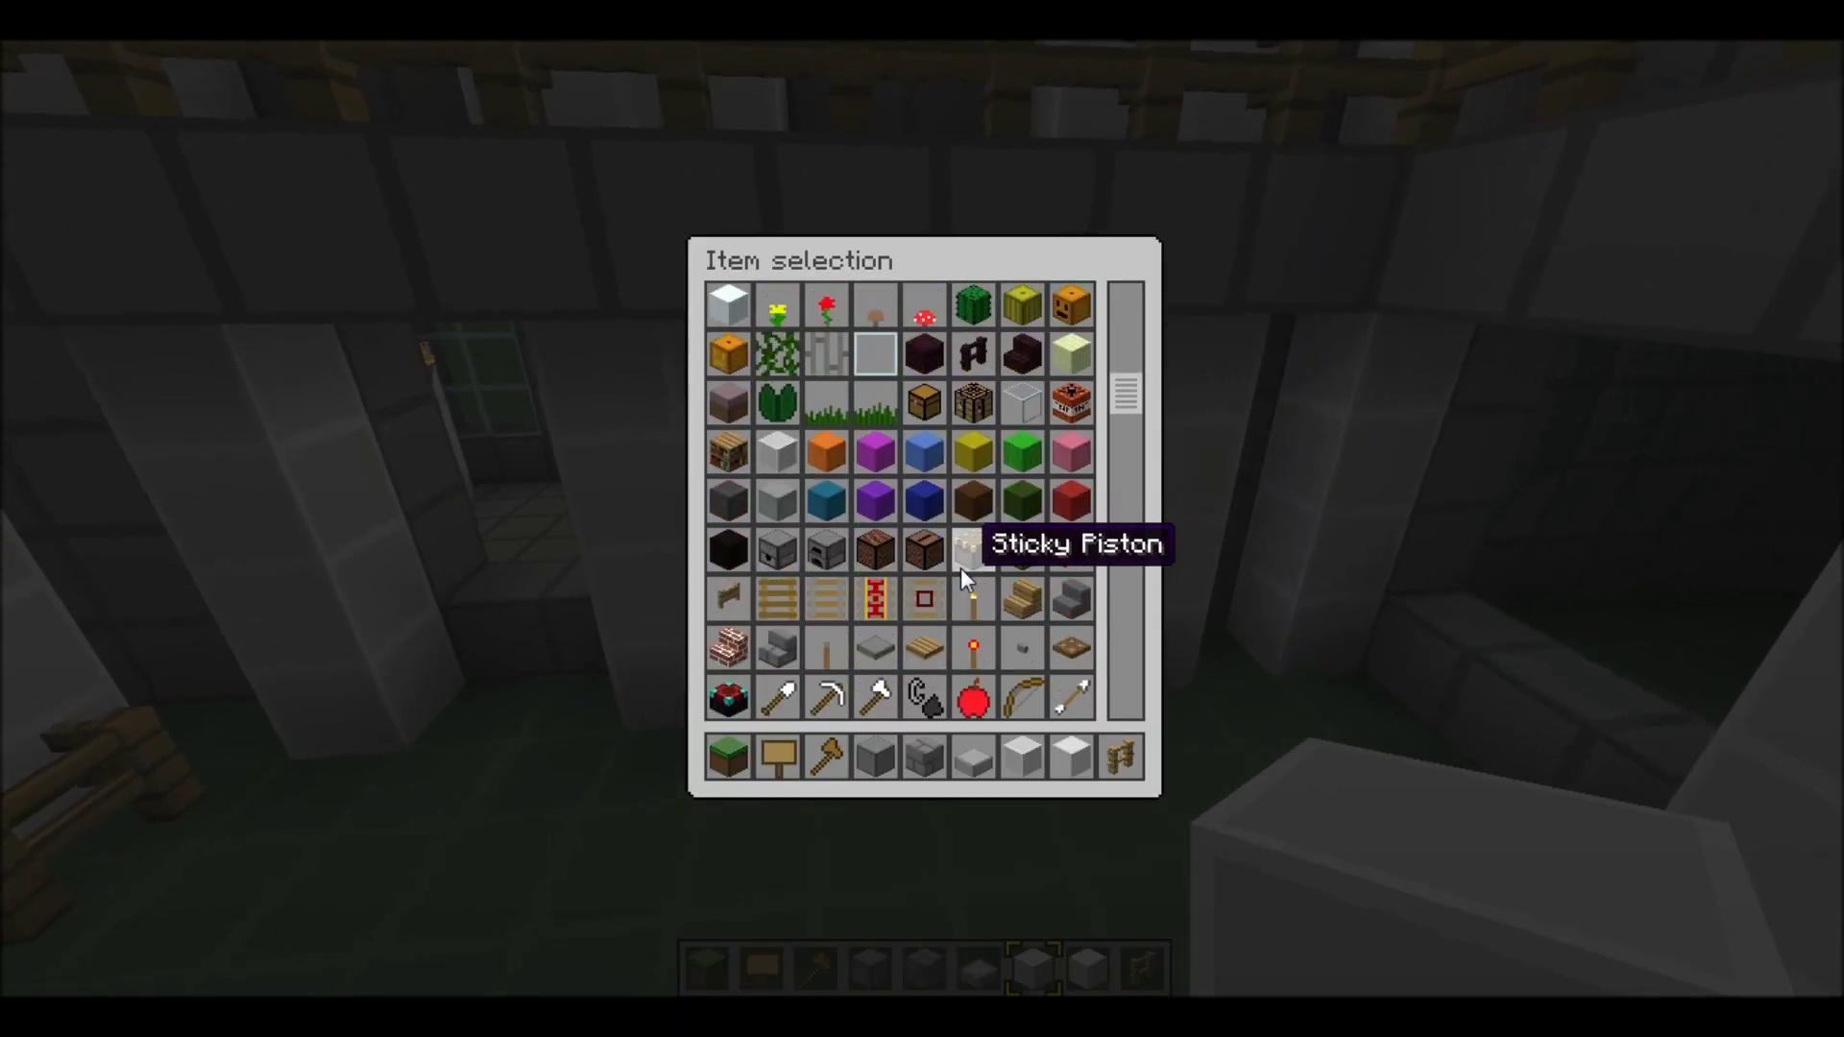
{"action": "scroll", "coordinate": [960, 568], "scroll_direction": "down", "scroll_amount": 3}
{"action": "scroll", "coordinate": [964, 555], "scroll_direction": "down", "scroll_amount": 3}
{"action": "scroll", "coordinate": [983, 504], "scroll_direction": "down", "scroll_amount": 3}
{"action": "scroll", "coordinate": [994, 490], "scroll_direction": "down", "scroll_amount": 3}
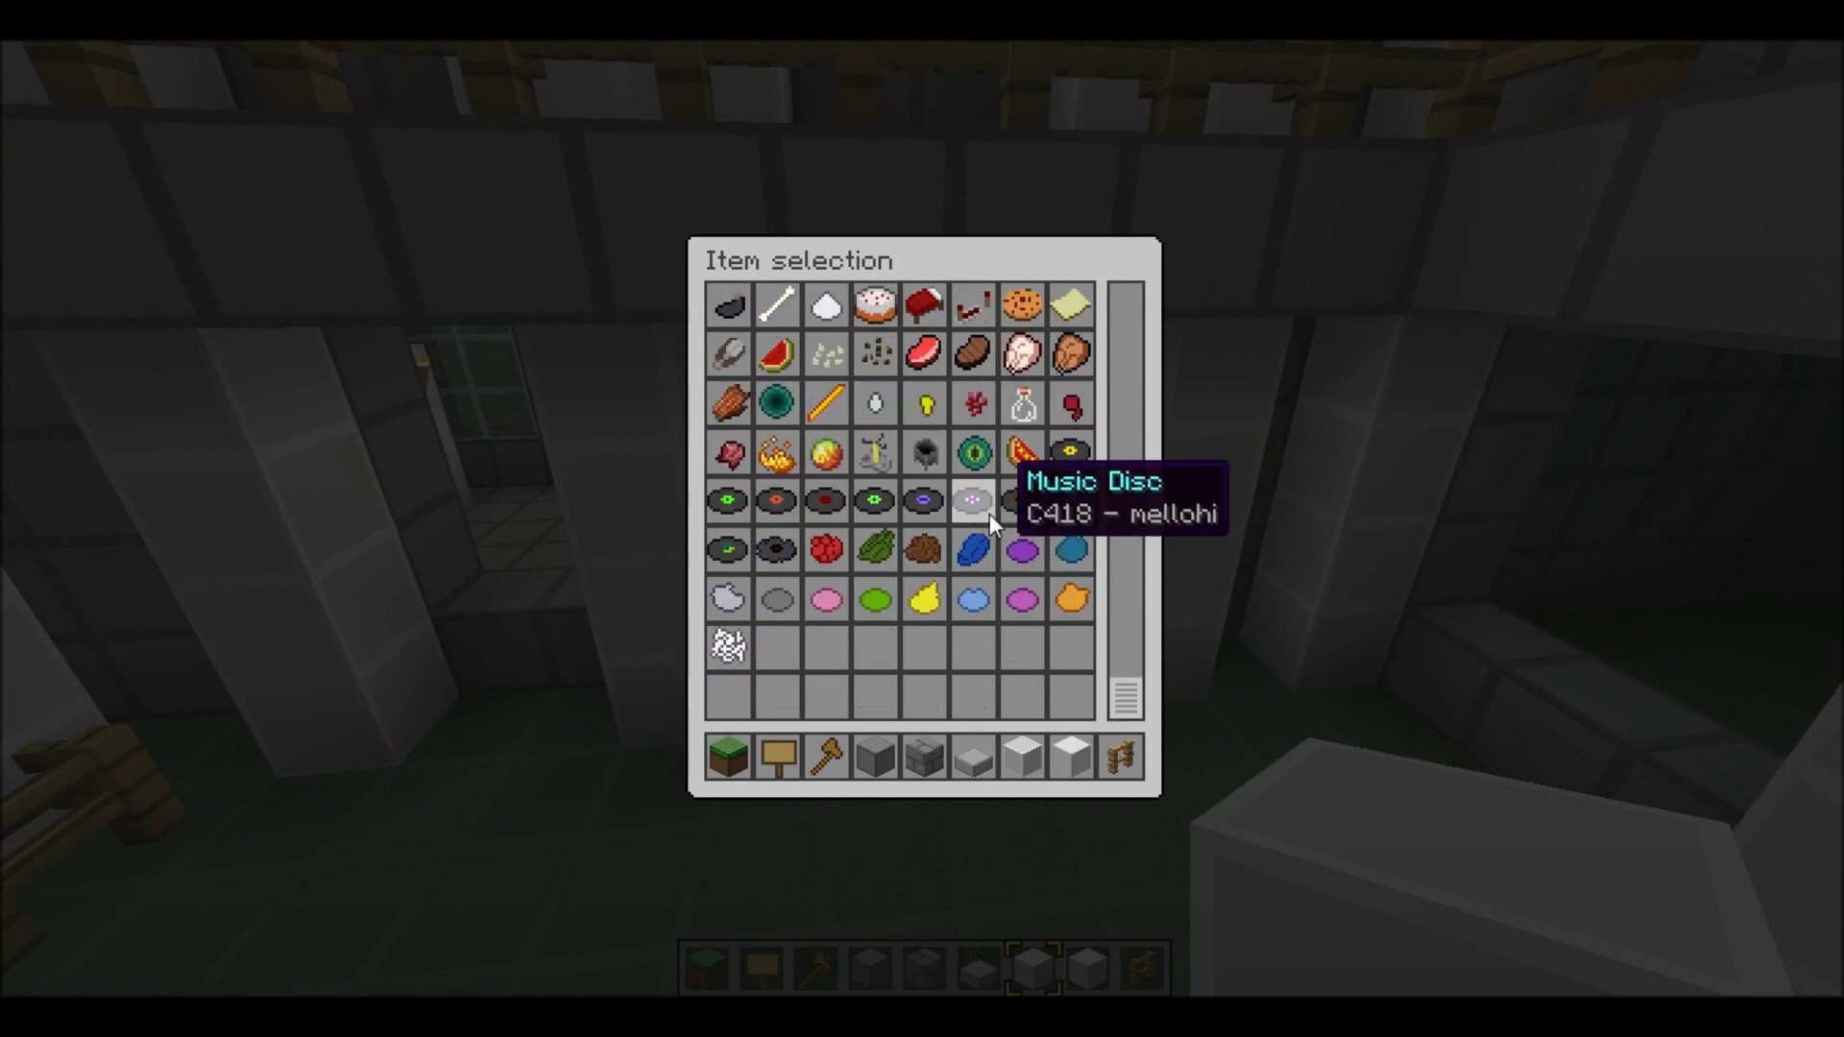
{"action": "scroll", "coordinate": [987, 526], "scroll_direction": "up", "scroll_amount": 6}
{"action": "scroll", "coordinate": [1023, 577], "scroll_direction": "up", "scroll_amount": 5}
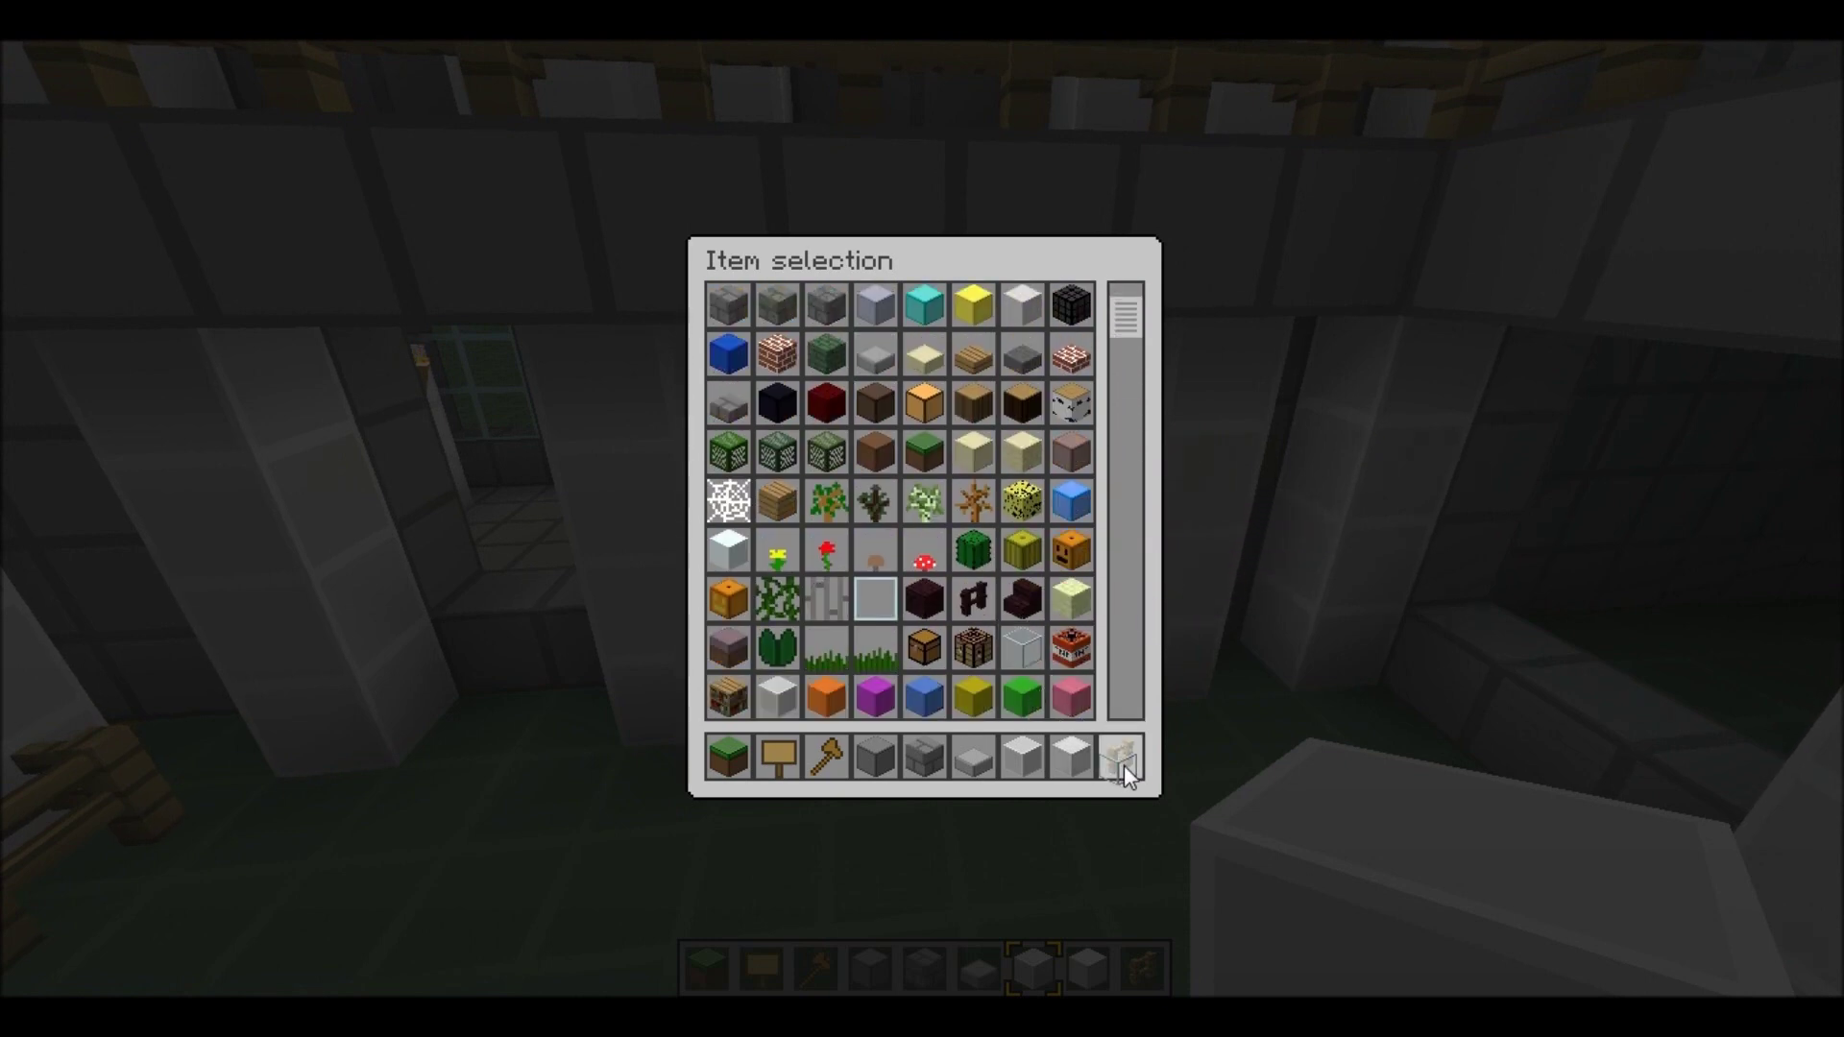
{"action": "key", "text": "e"}
{"action": "scroll", "coordinate": [922, 518], "scroll_direction": "down", "scroll_amount": 2}
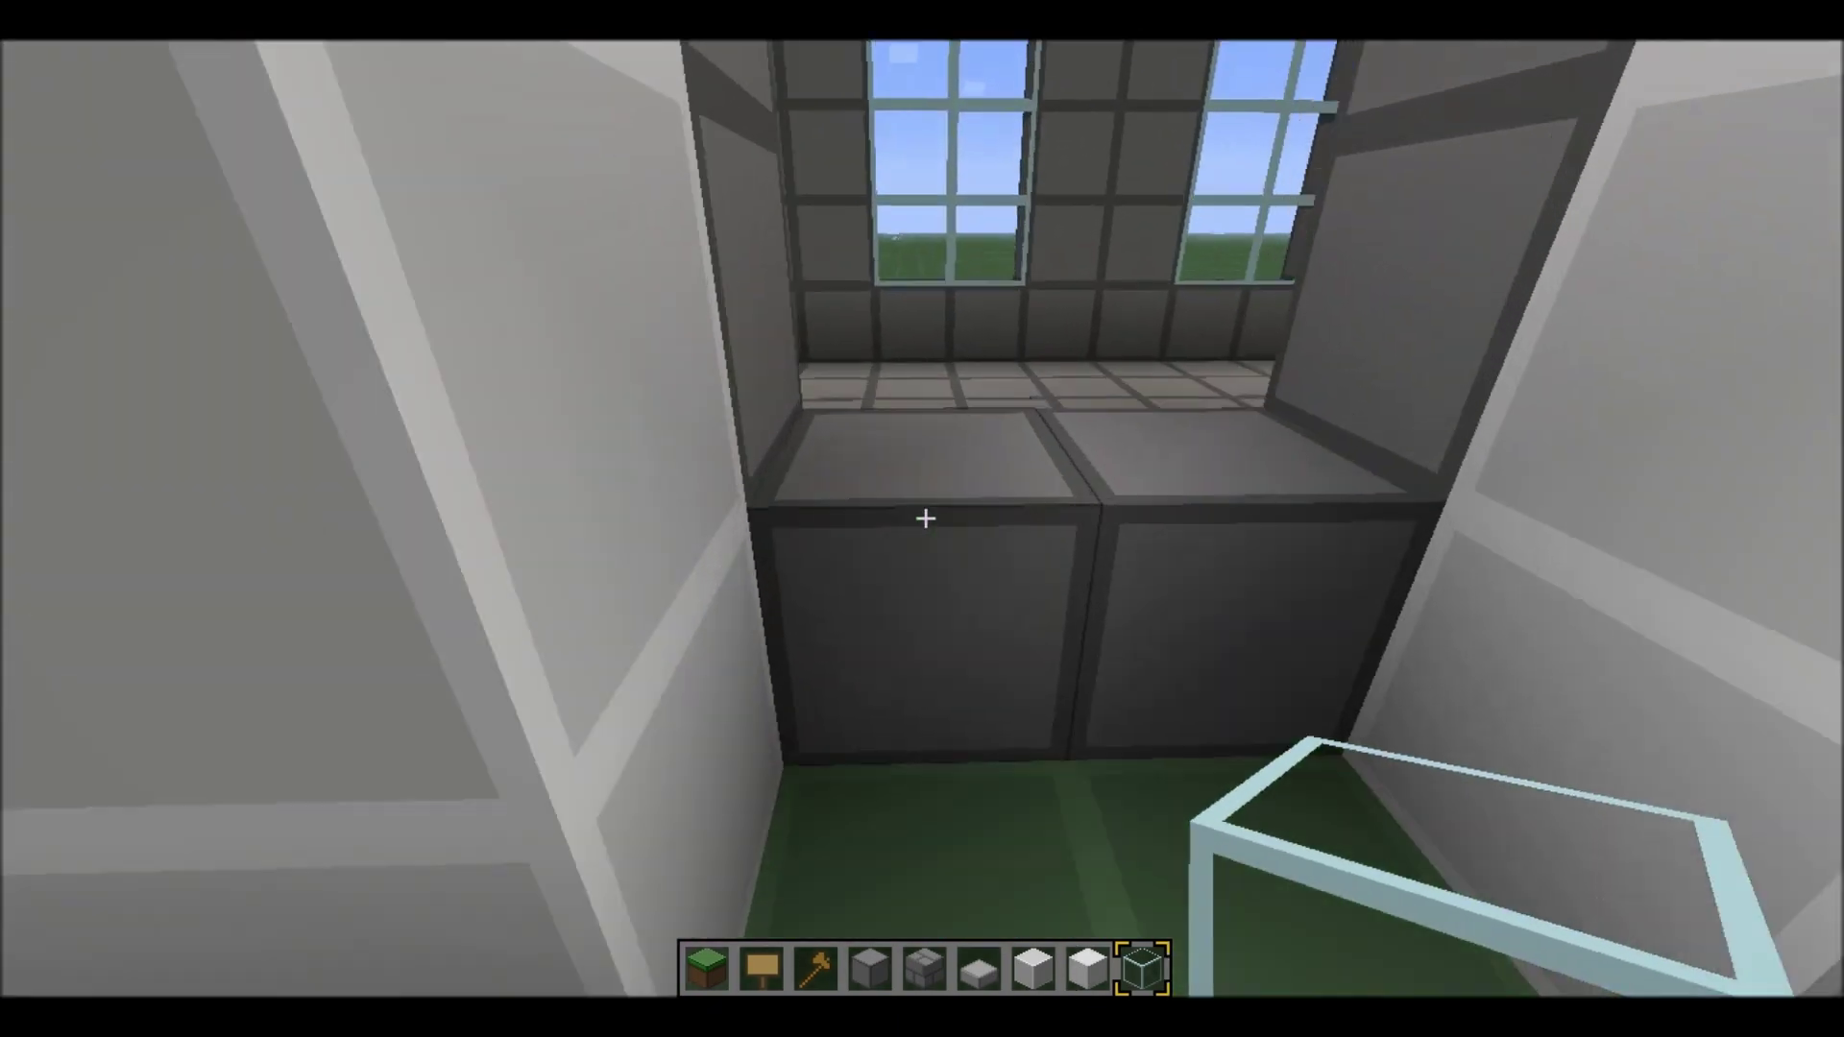
Step: Glaze the window bay above the stone sill and set the time to day
{"action": "right_click", "coordinate": [925, 518]}
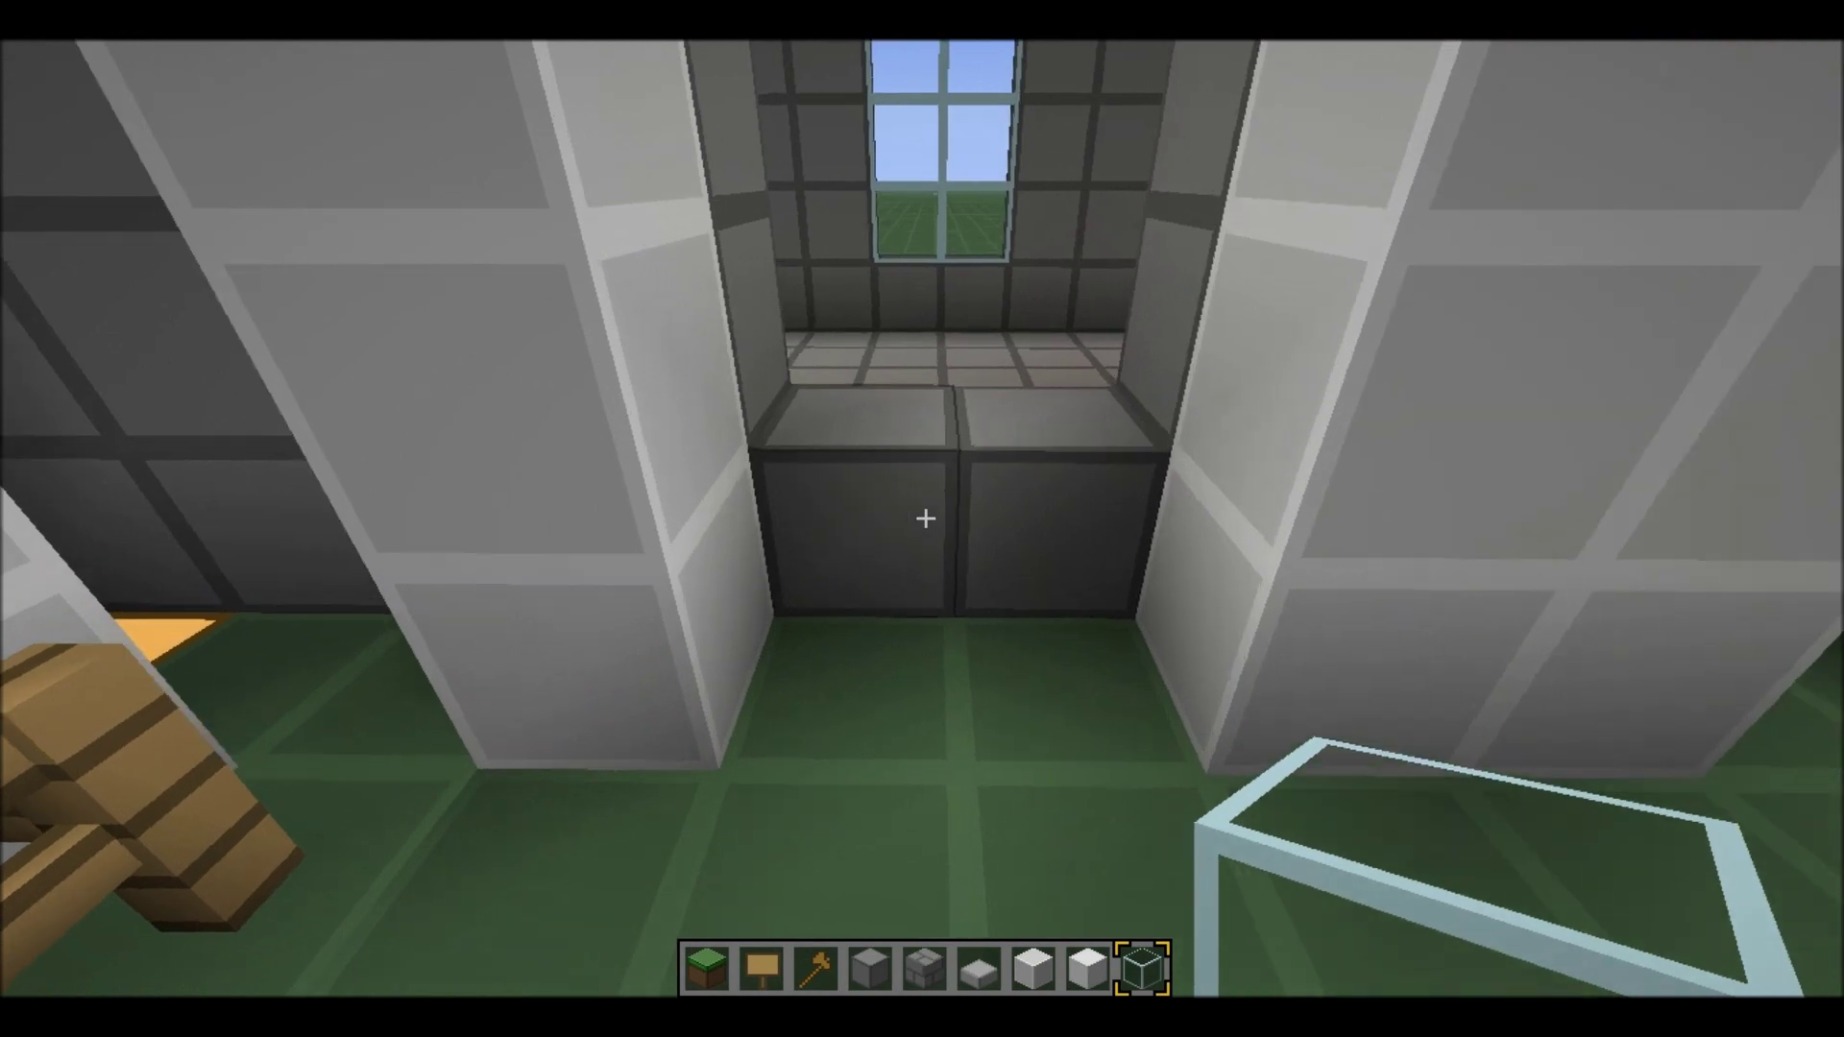
{"action": "right_click", "coordinate": [925, 518]}
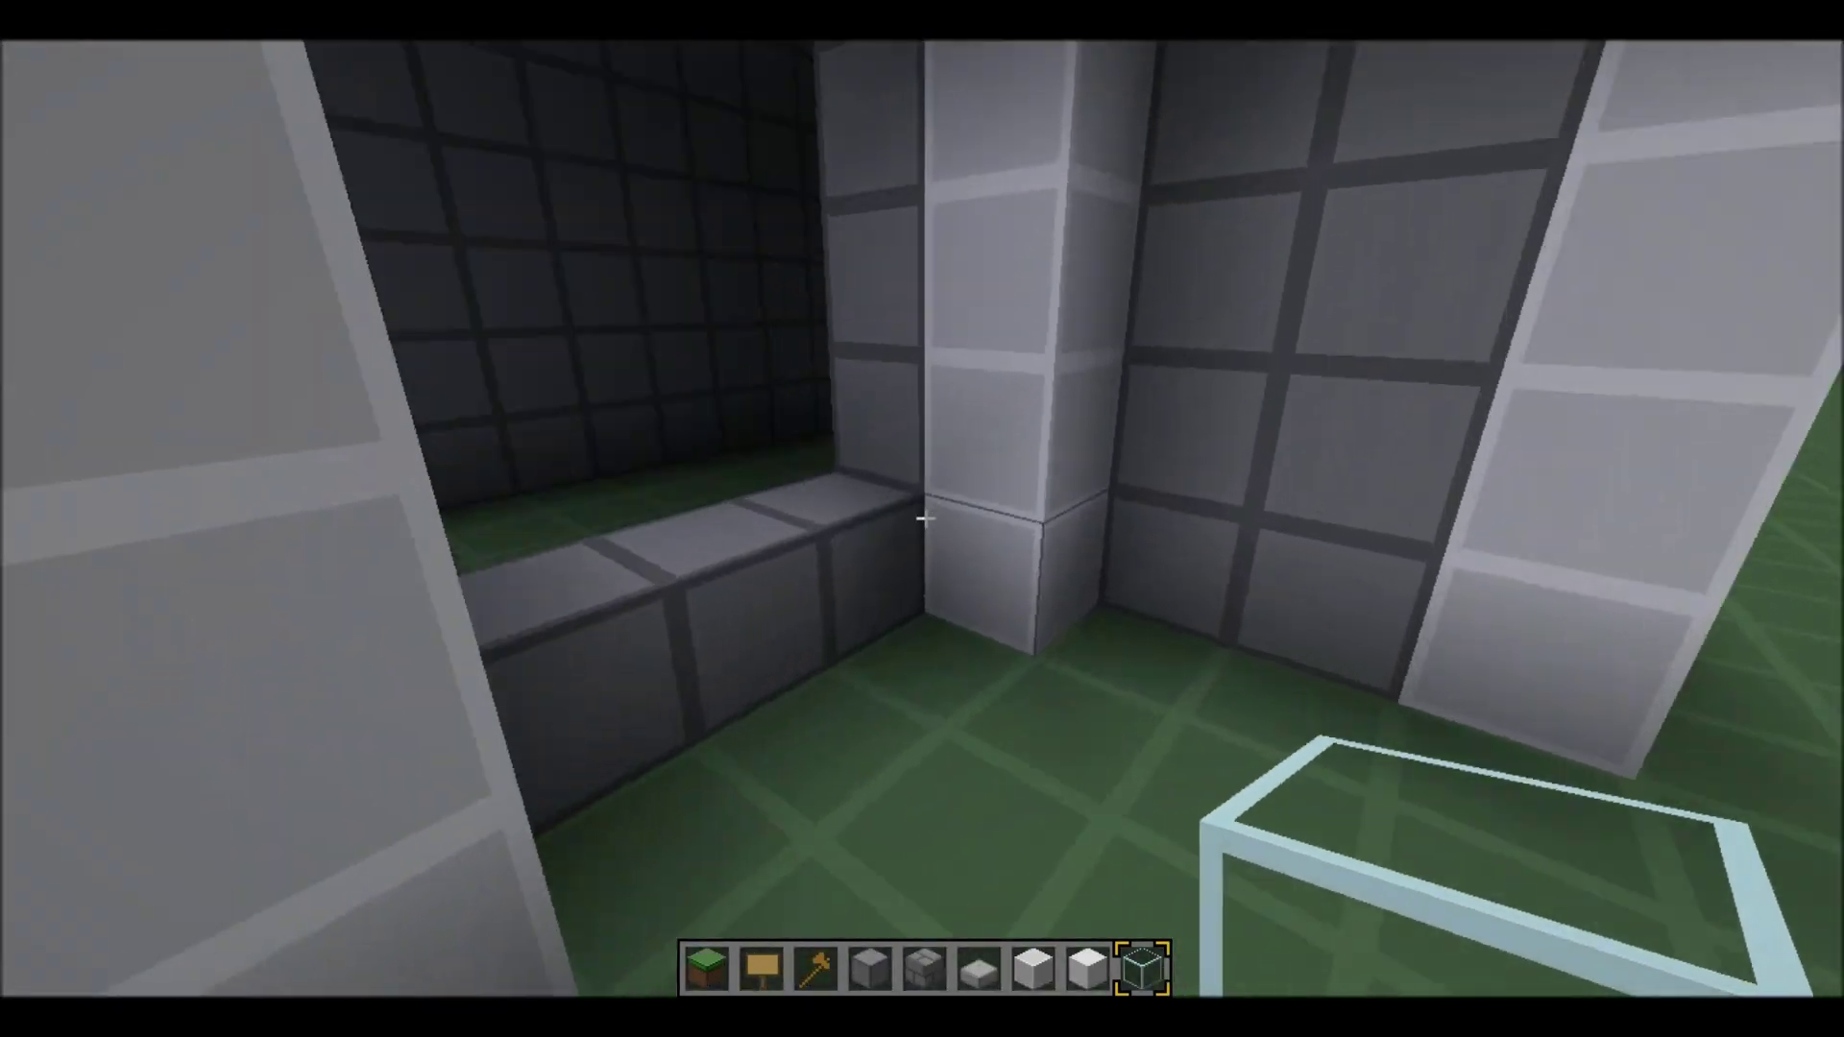
{"action": "right_click", "coordinate": [923, 517]}
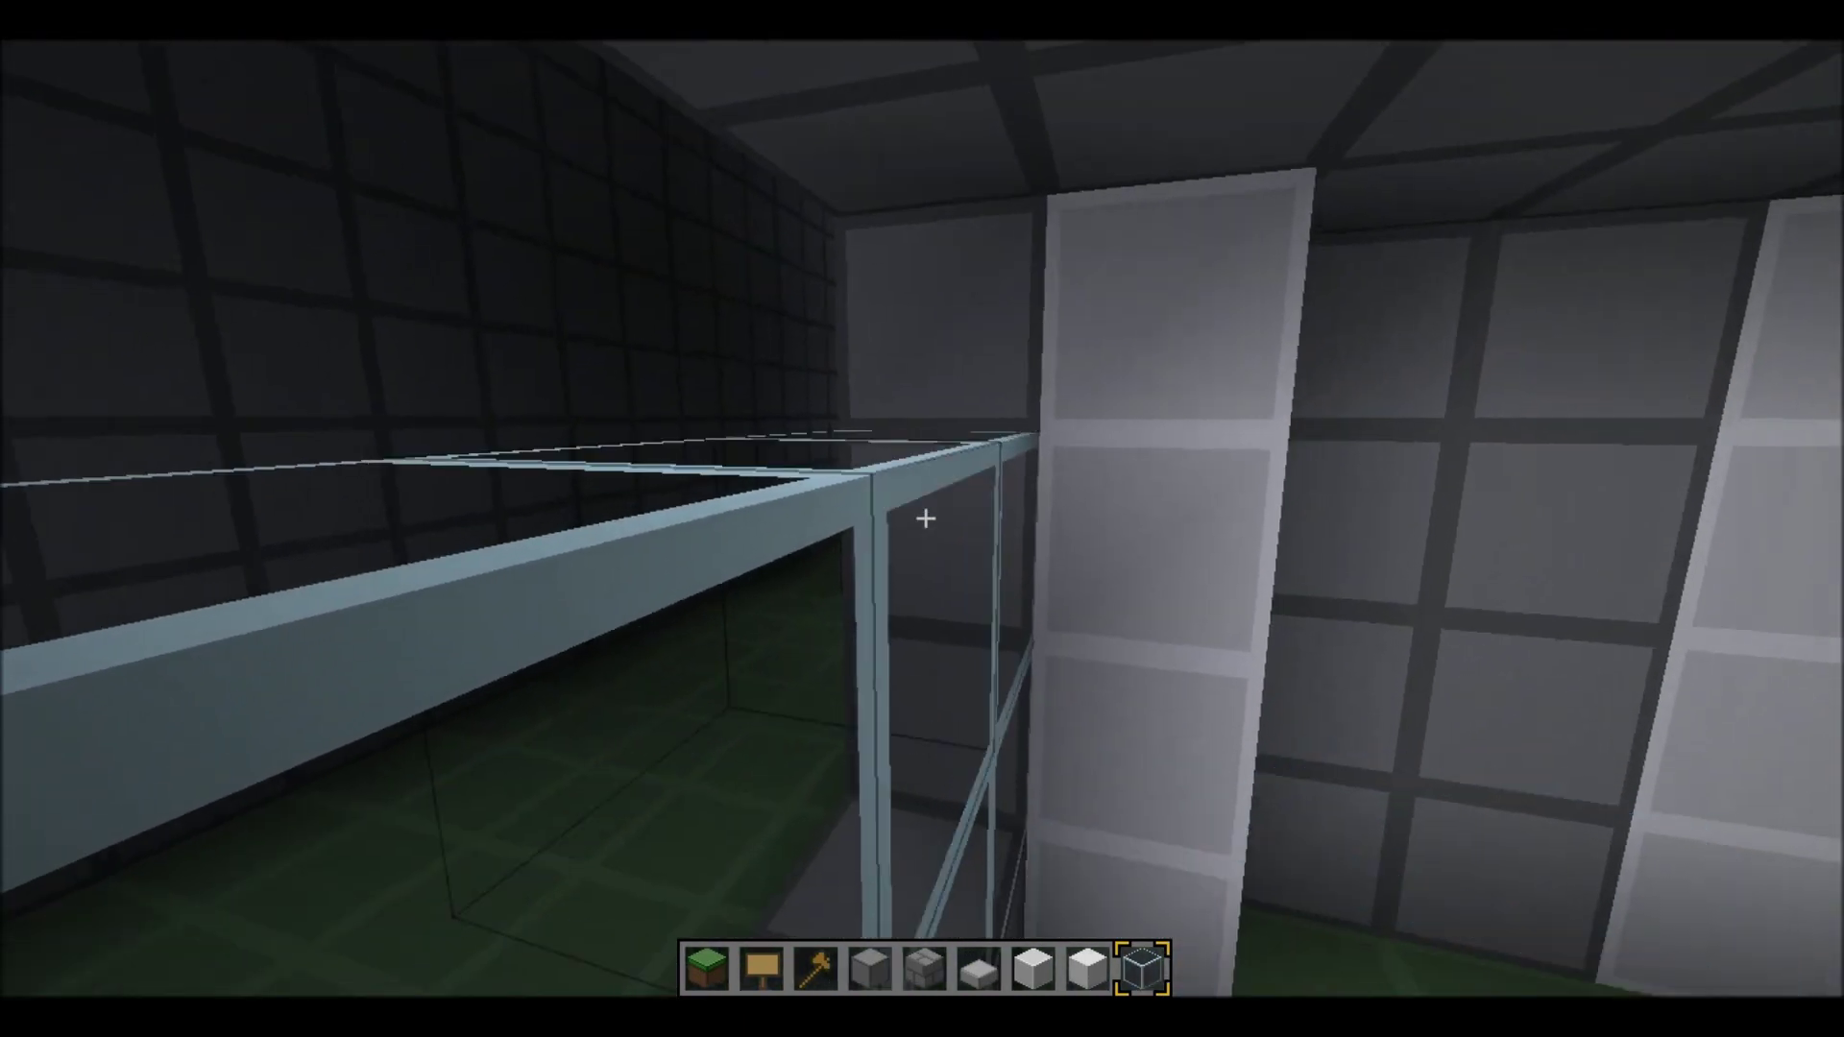
{"action": "type", "text": "t"}
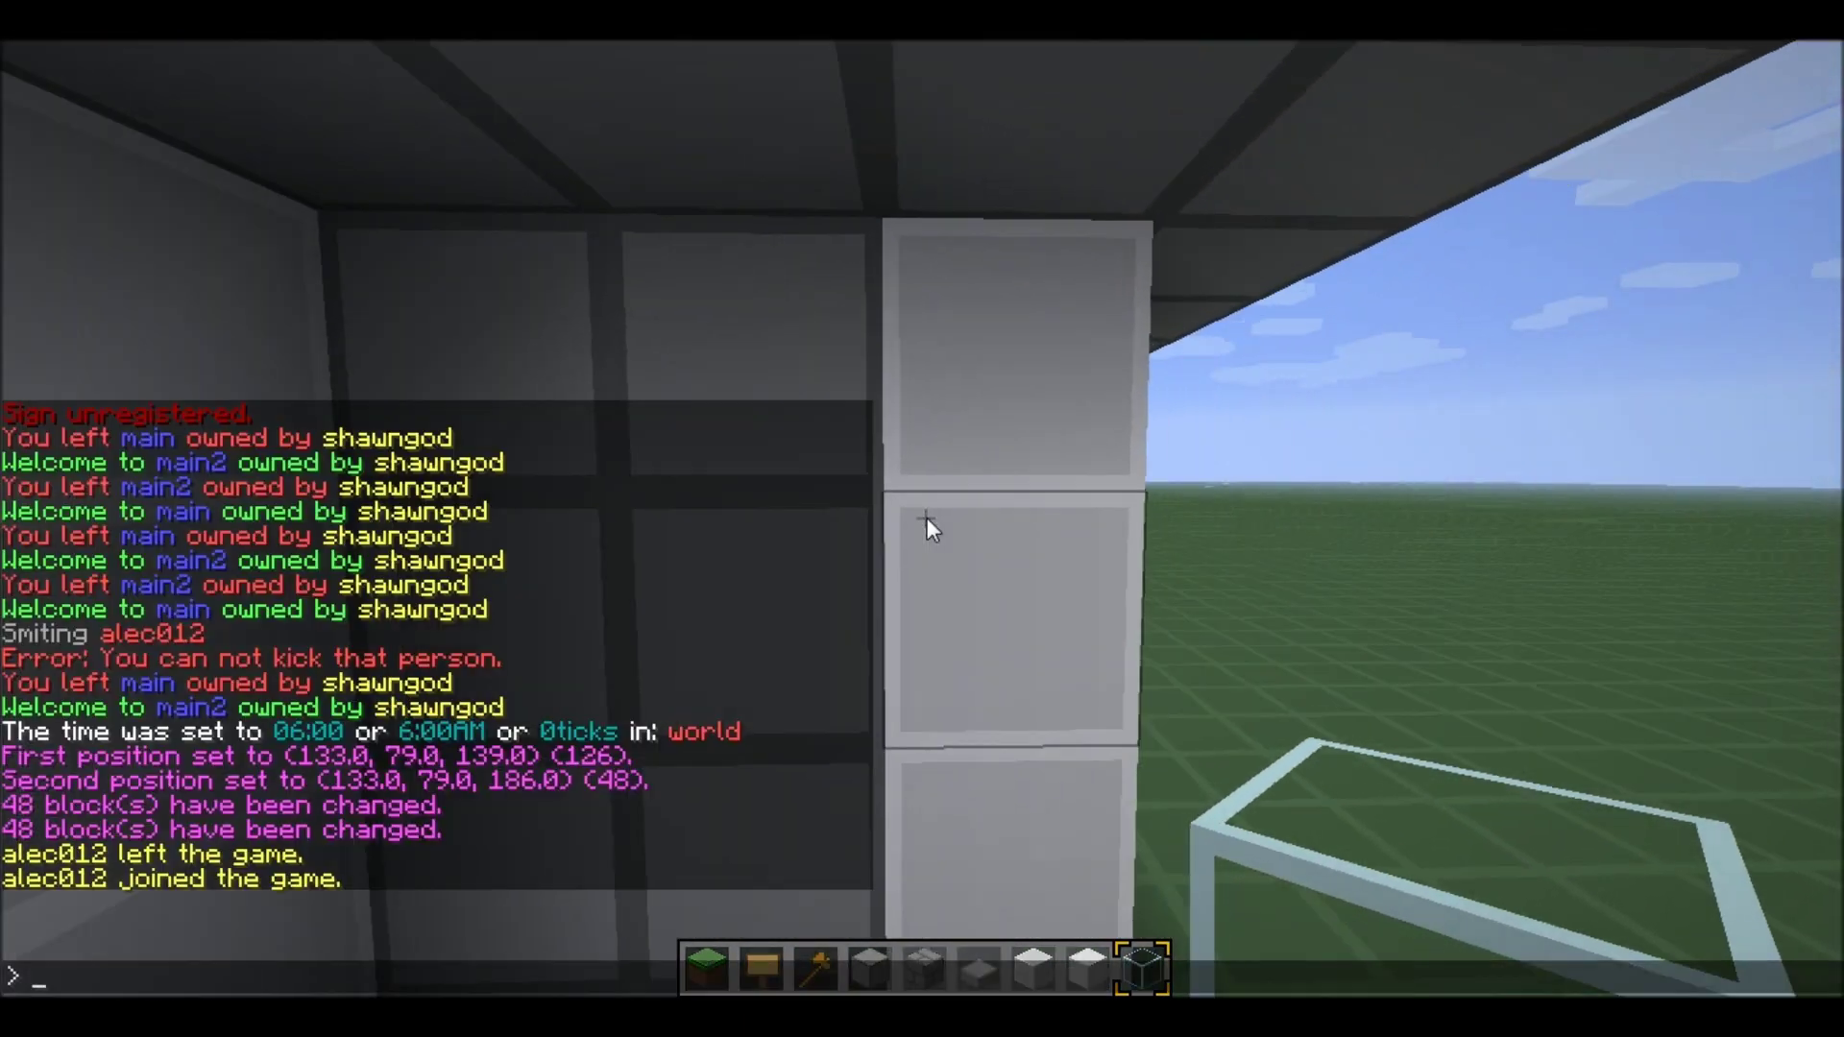
{"action": "type", "text": "/time day"}
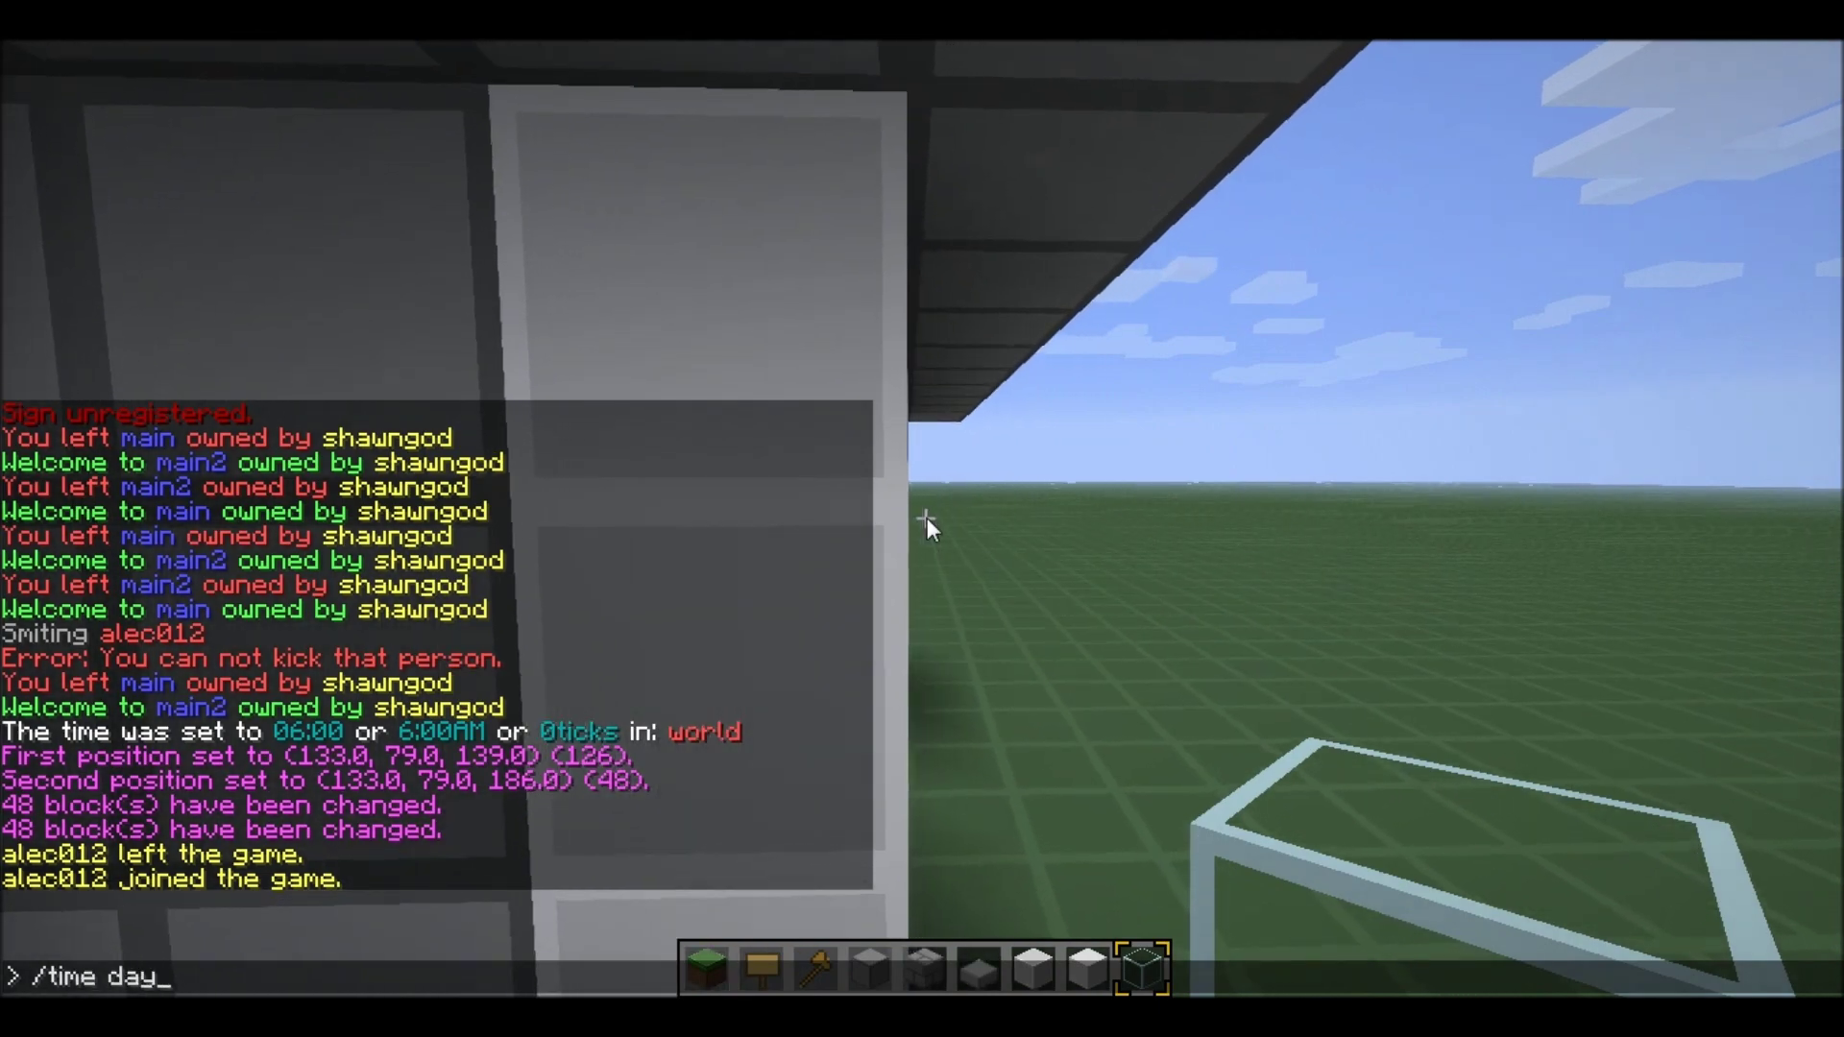
{"action": "key", "text": "Return"}
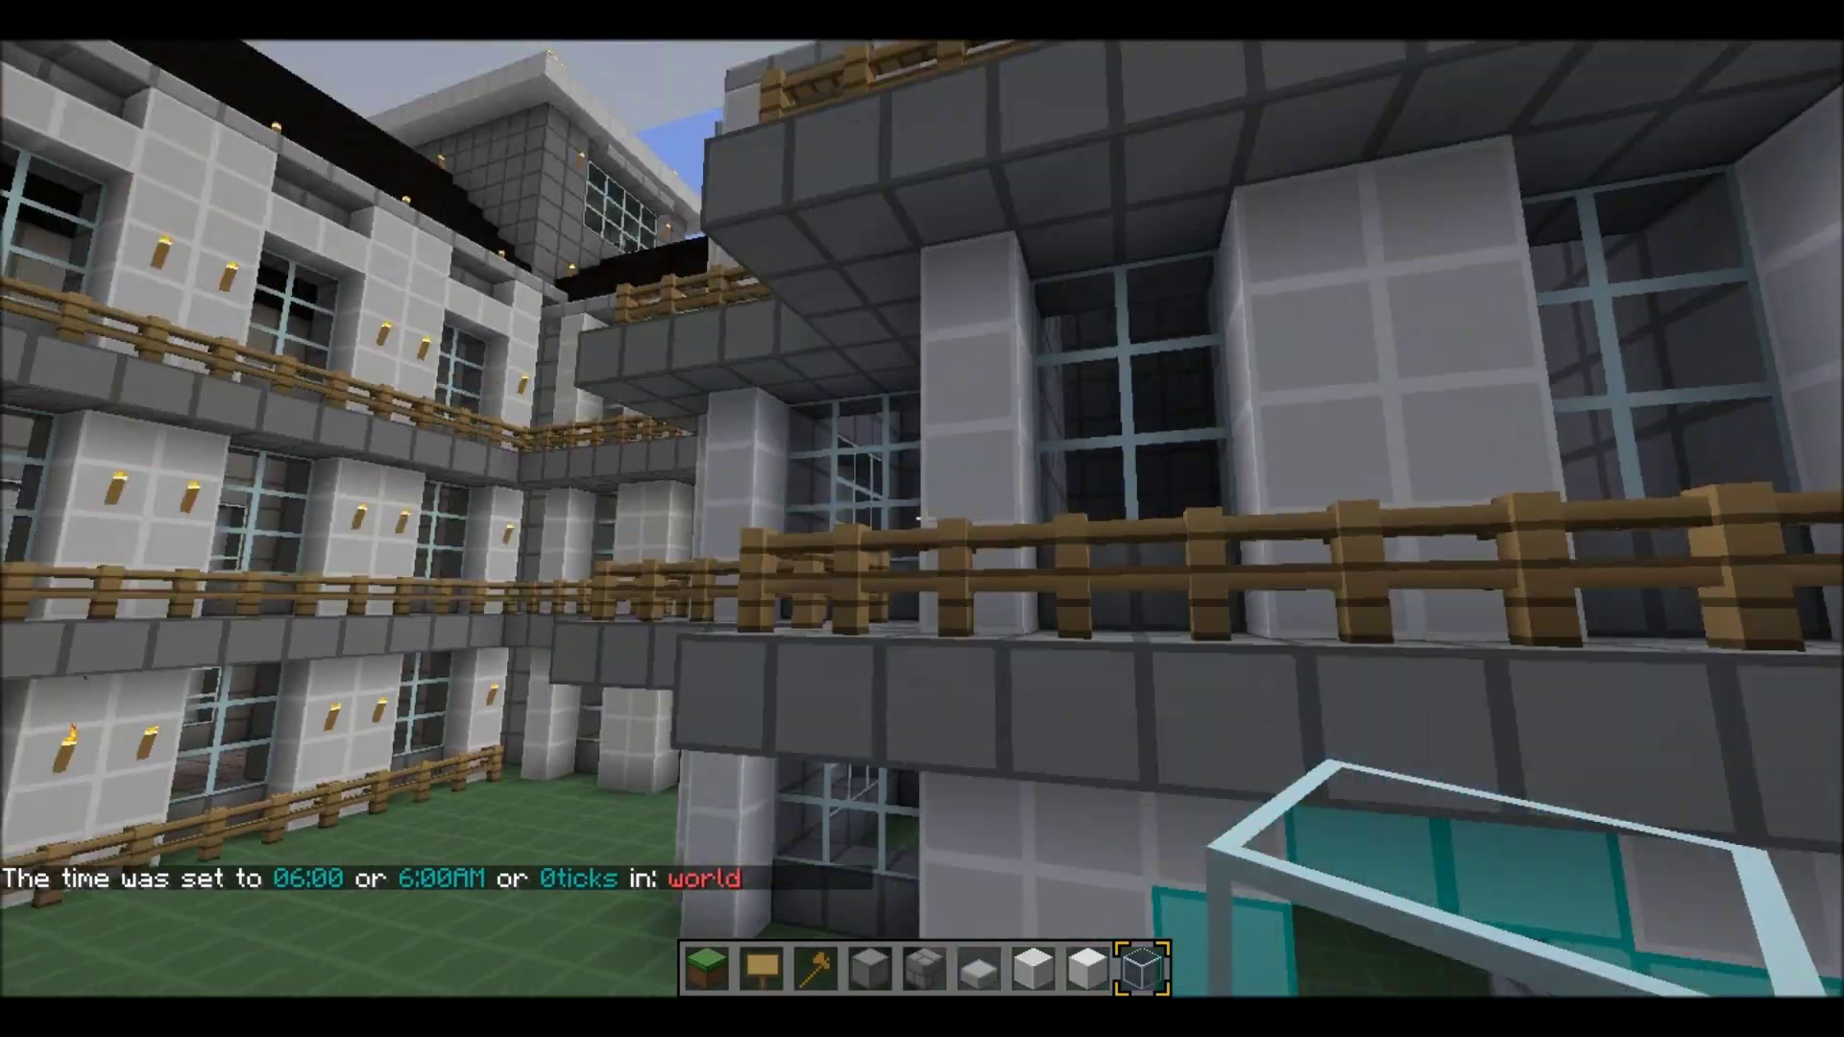
Step: Glaze a second ground-floor bay above its stone slabs, fly out over the courtyard, and pause
{"action": "key", "text": "w"}
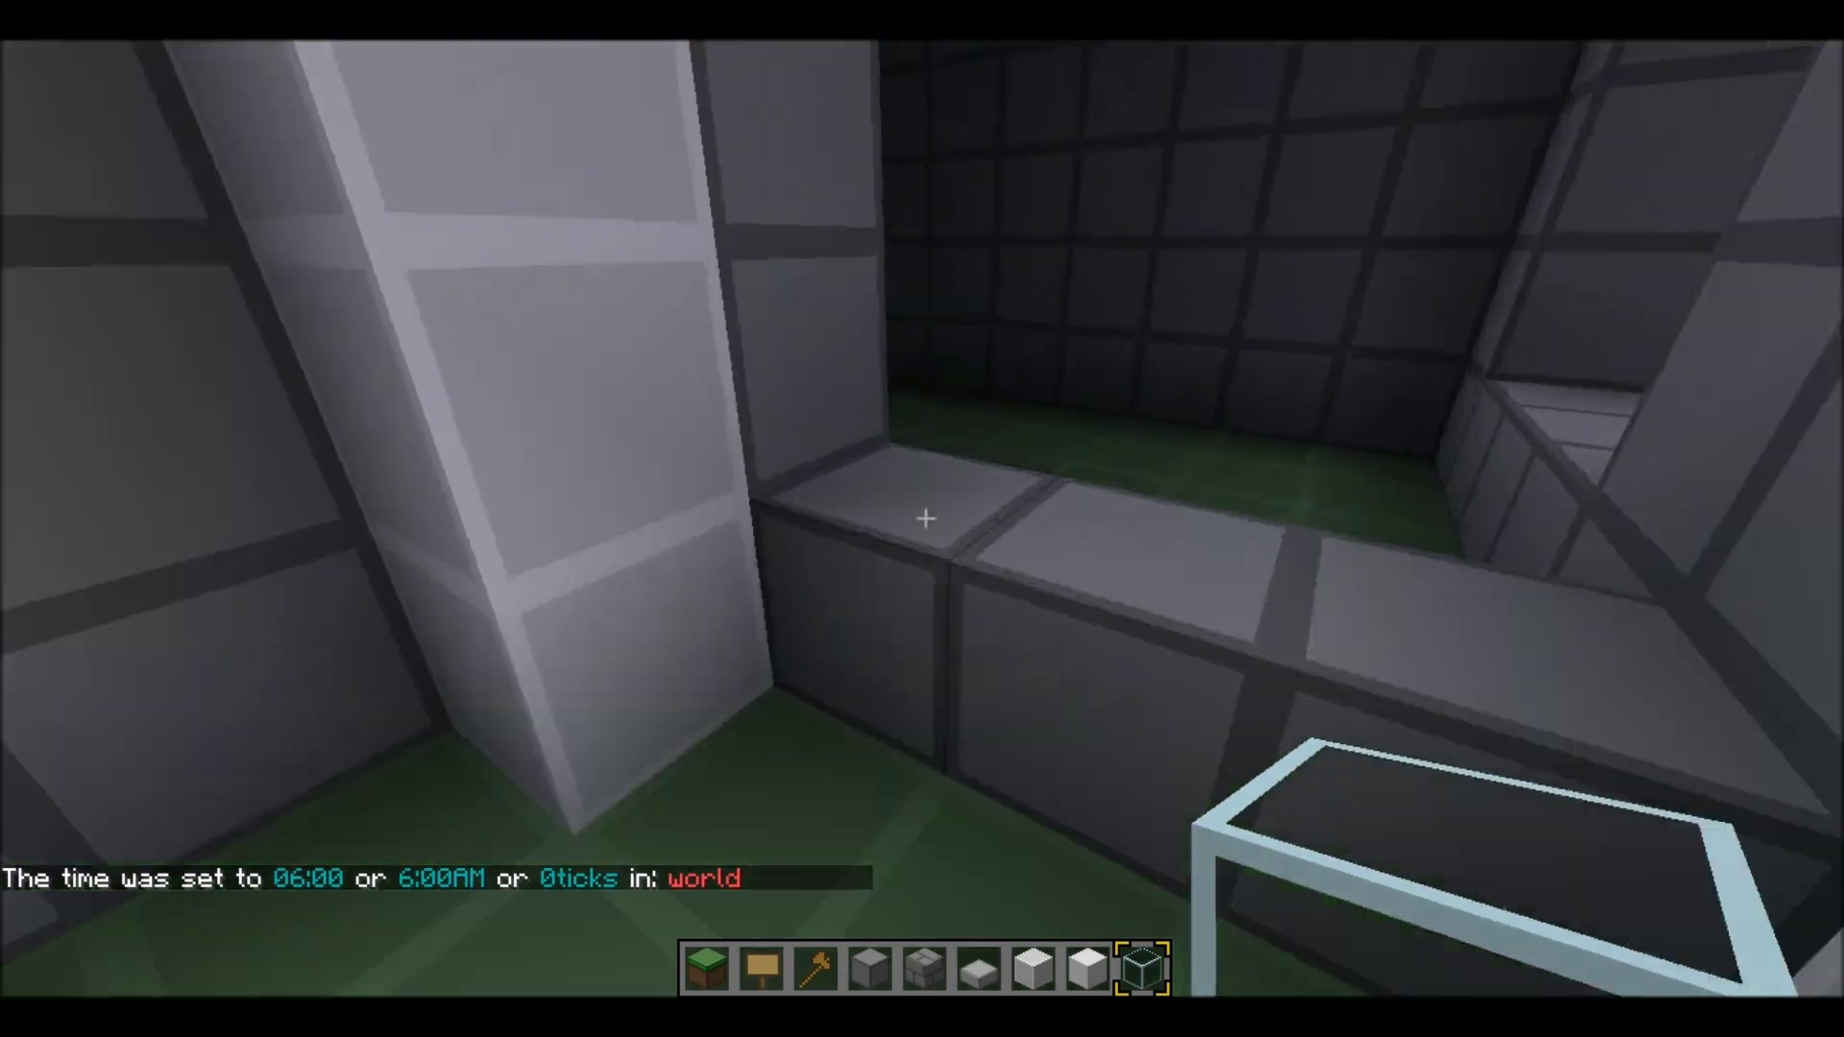
{"action": "right_click", "coordinate": [925, 517]}
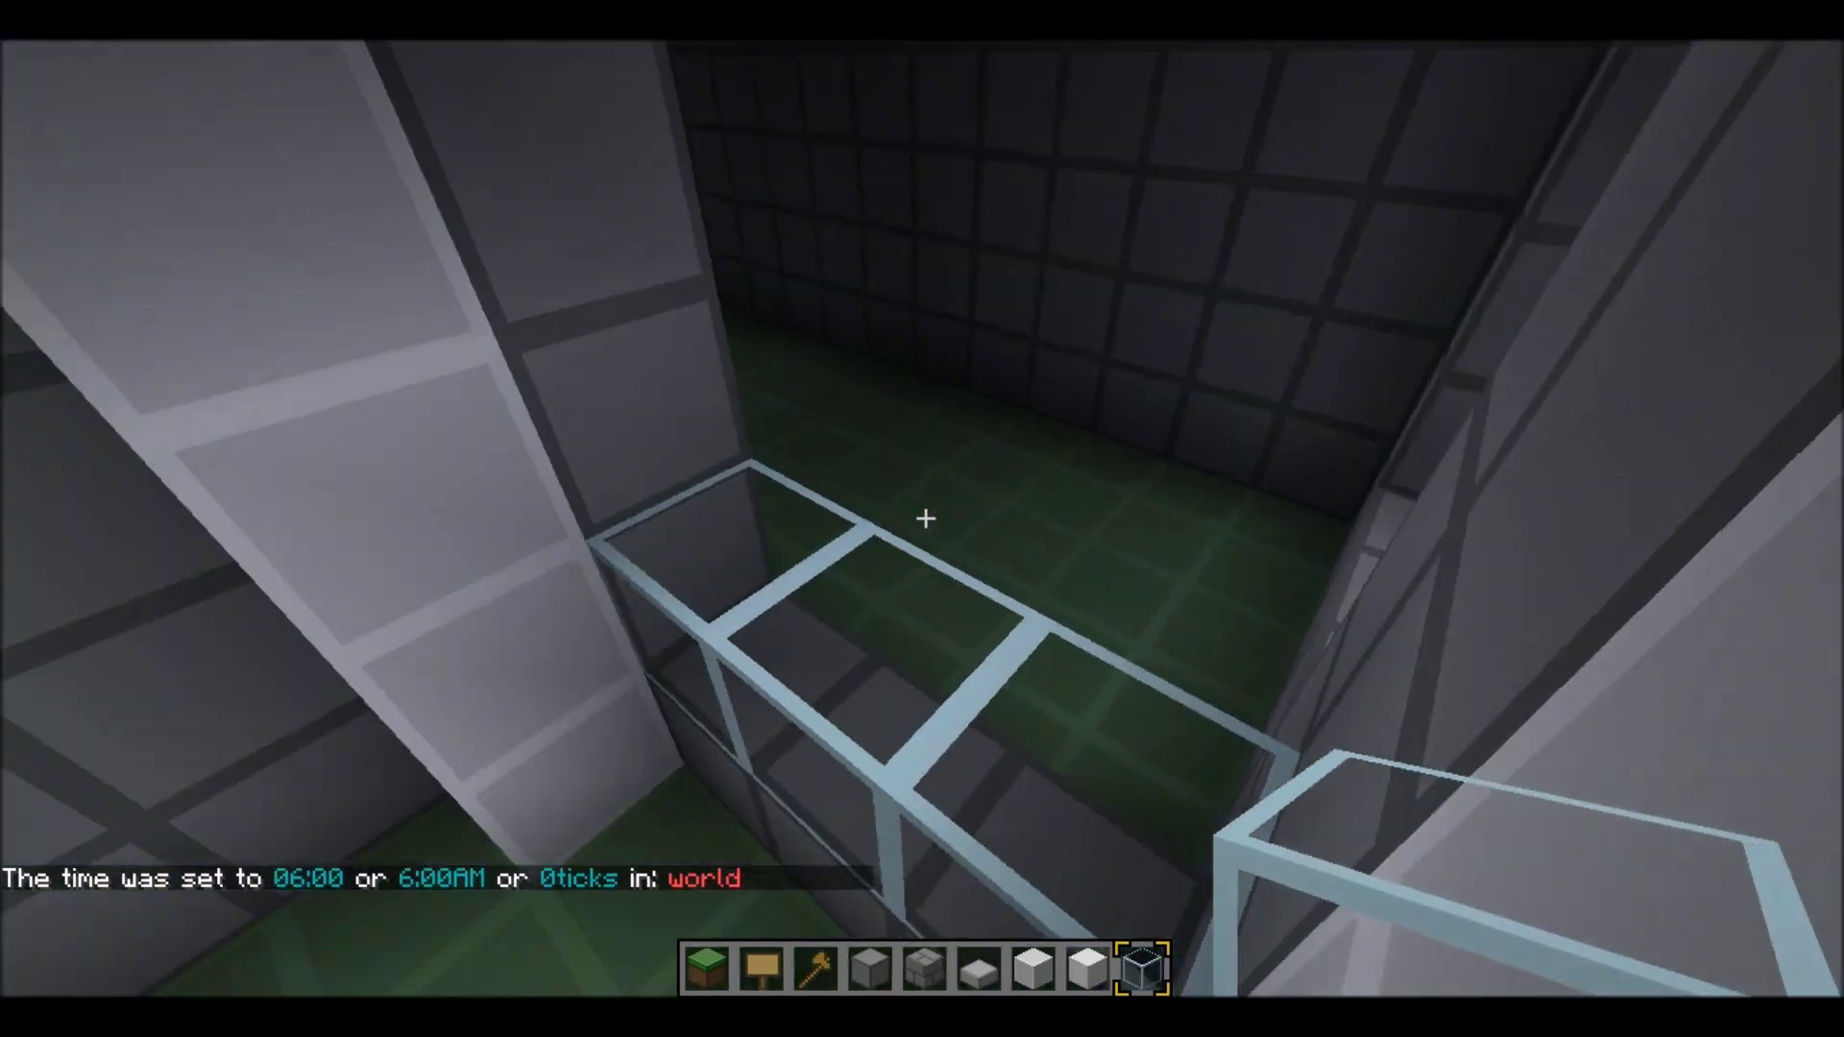
{"action": "right_click", "coordinate": [924, 517]}
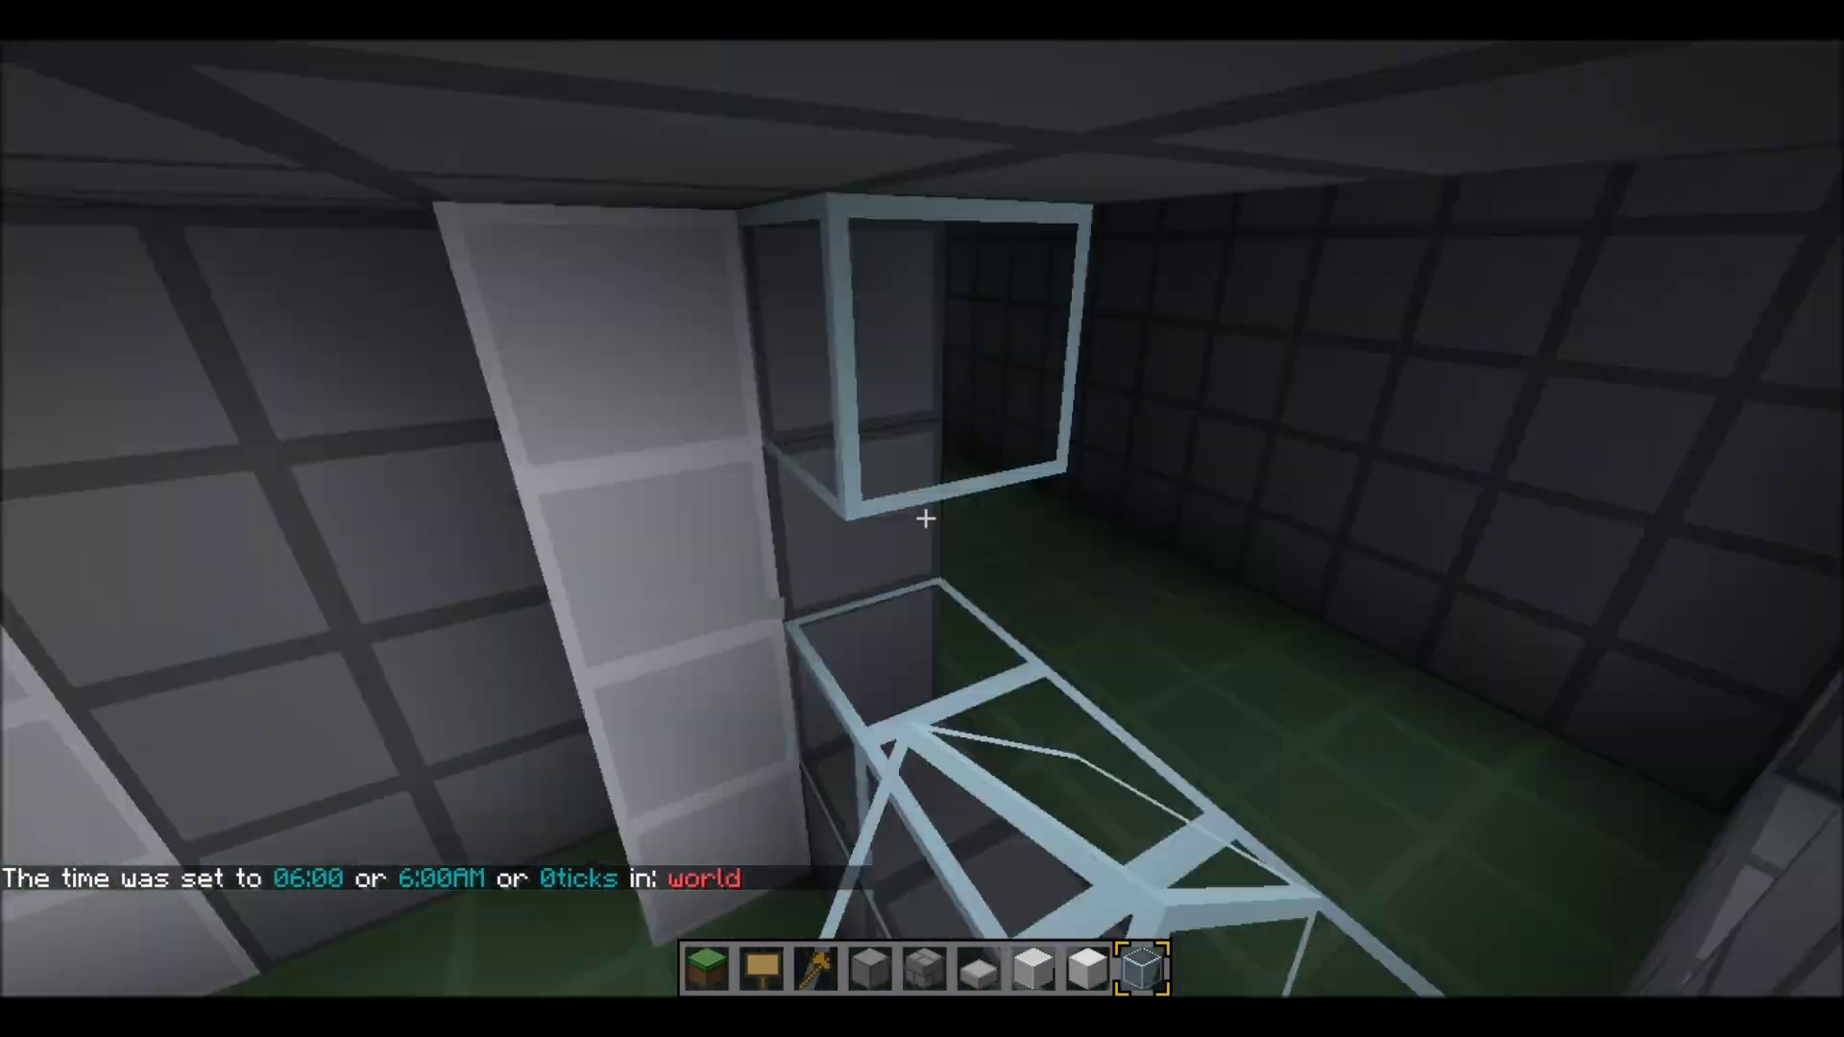
{"action": "key", "text": "s"}
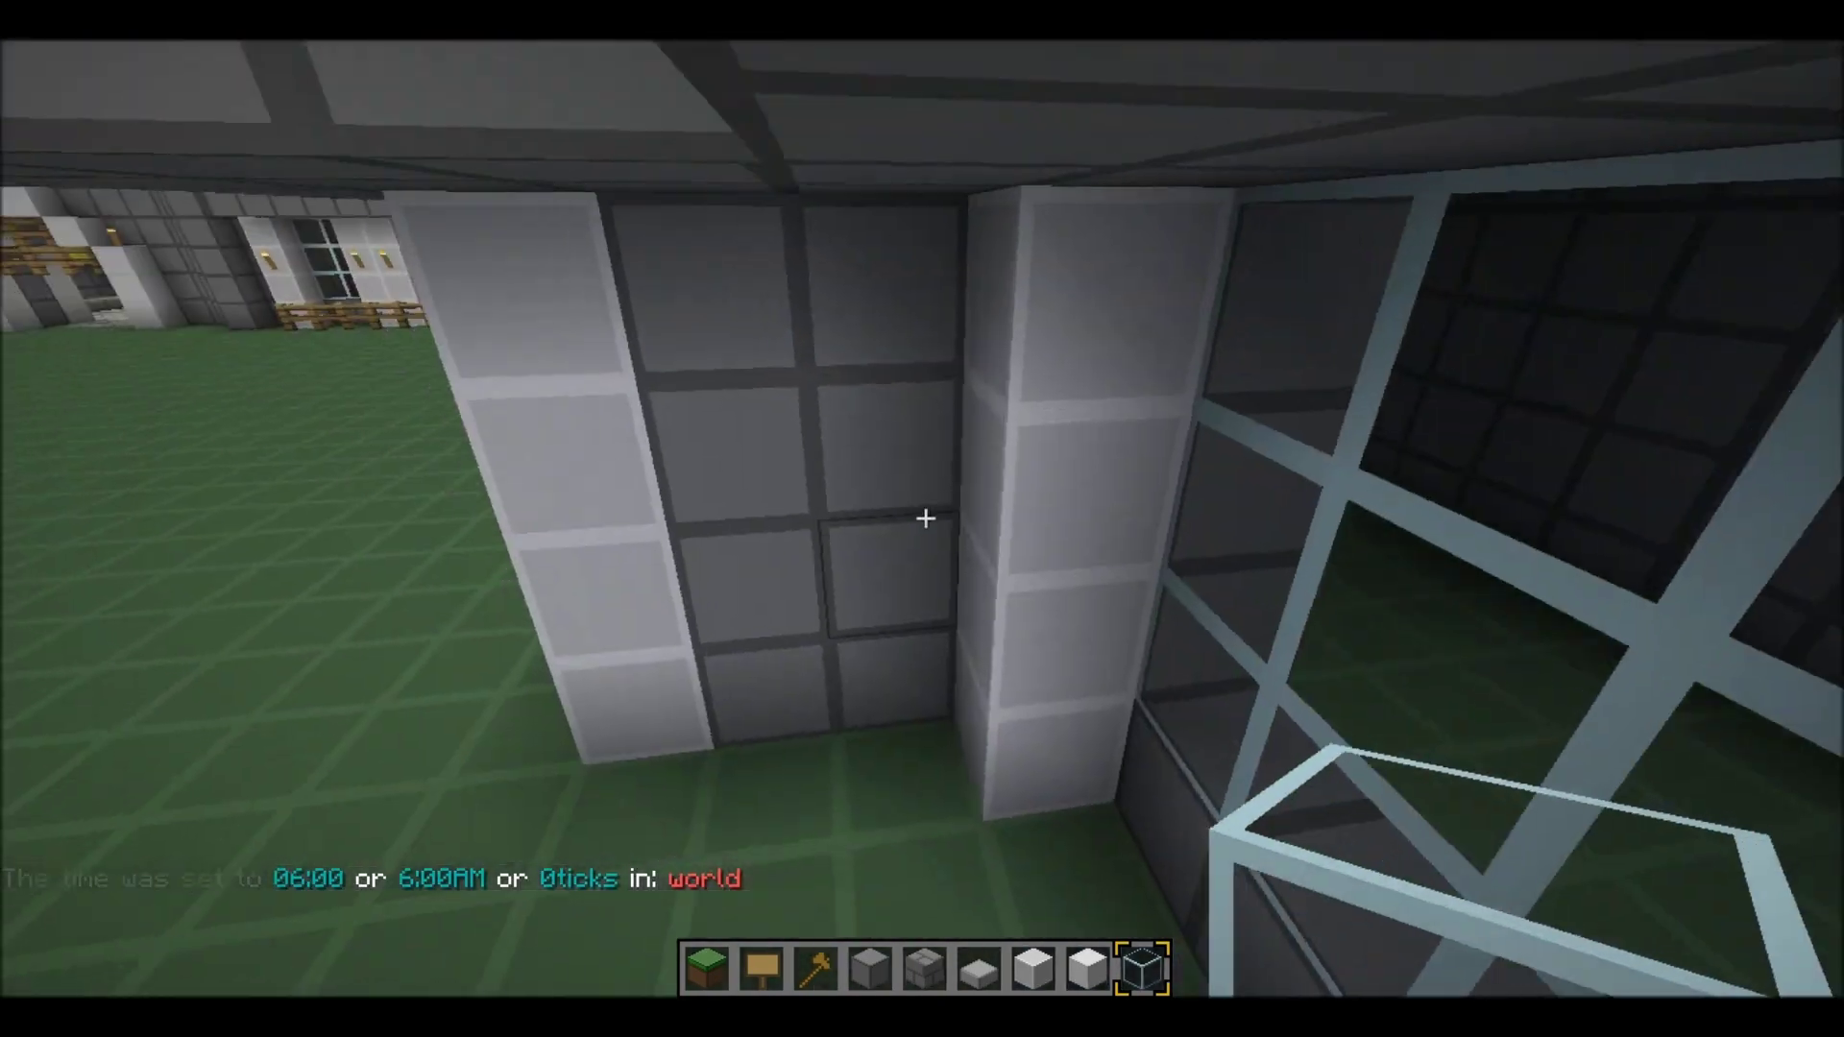
{"action": "scroll", "coordinate": [925, 516], "scroll_direction": "up", "scroll_amount": 7}
{"action": "scroll", "coordinate": [925, 517], "scroll_direction": "up", "scroll_amount": 1}
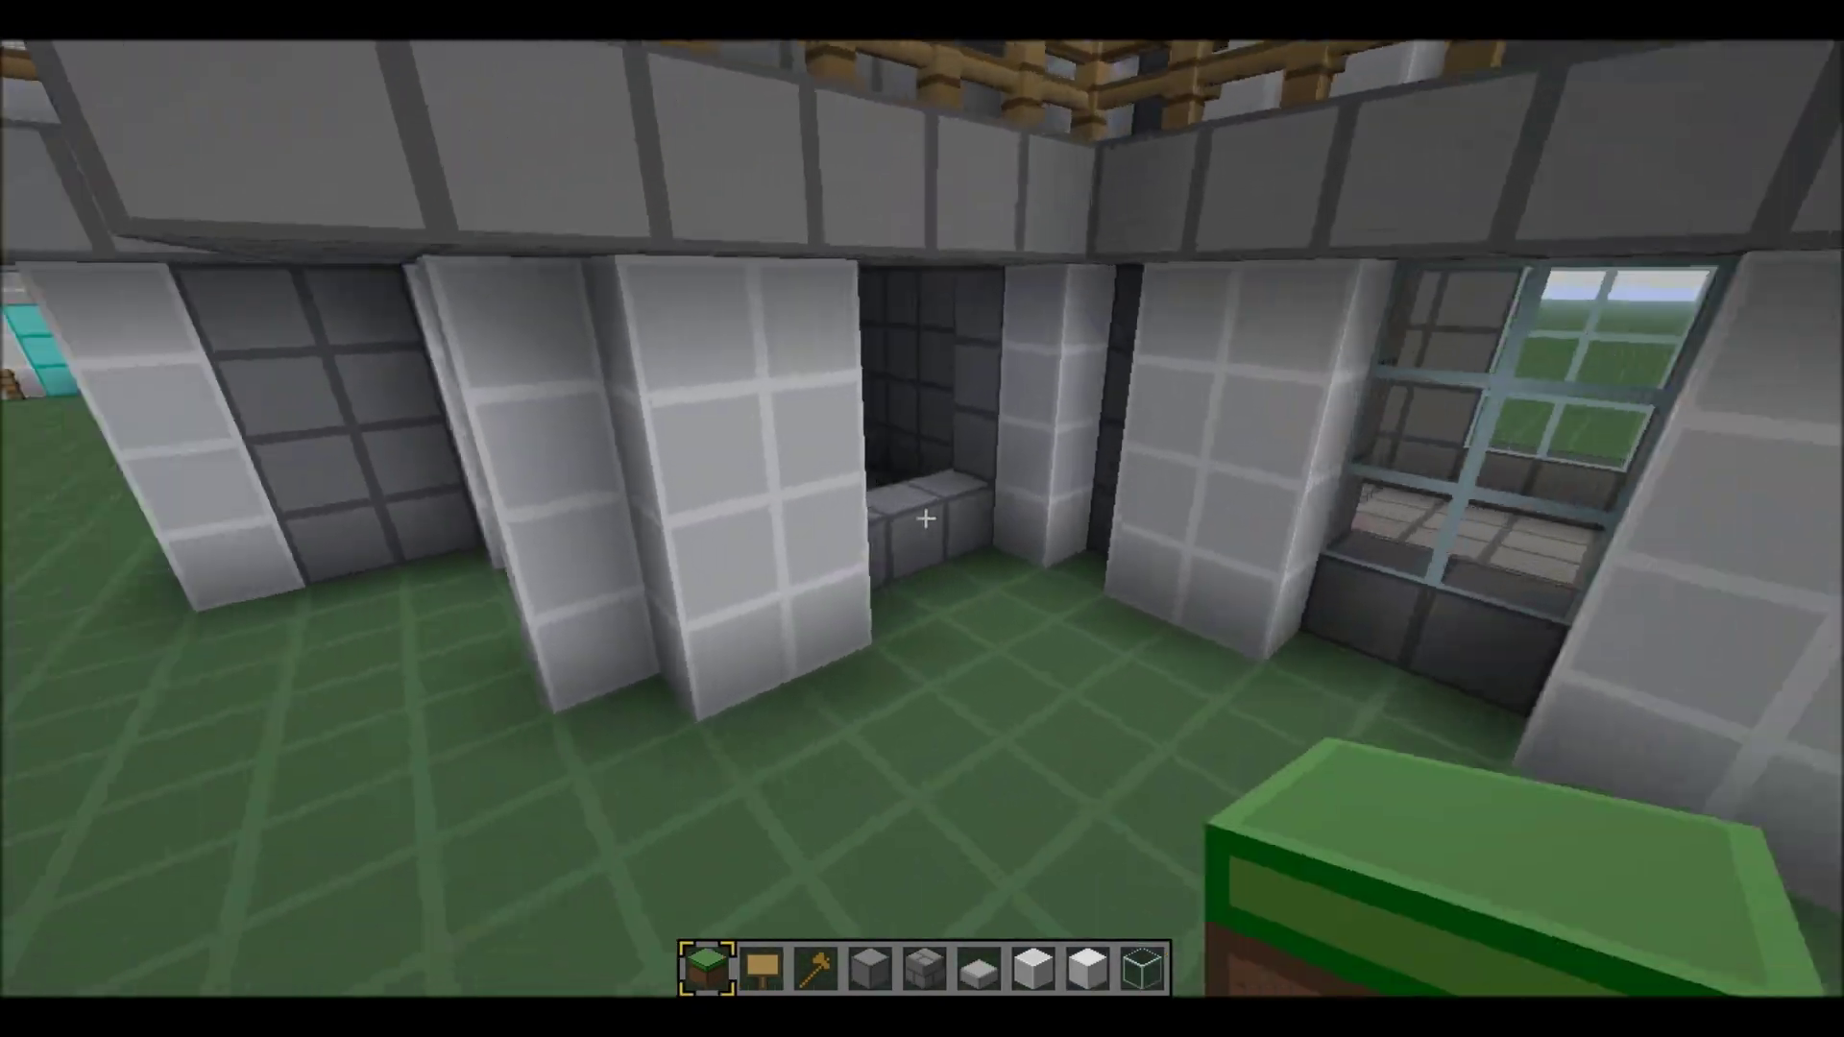
{"action": "scroll", "coordinate": [925, 516], "scroll_direction": "up", "scroll_amount": 1}
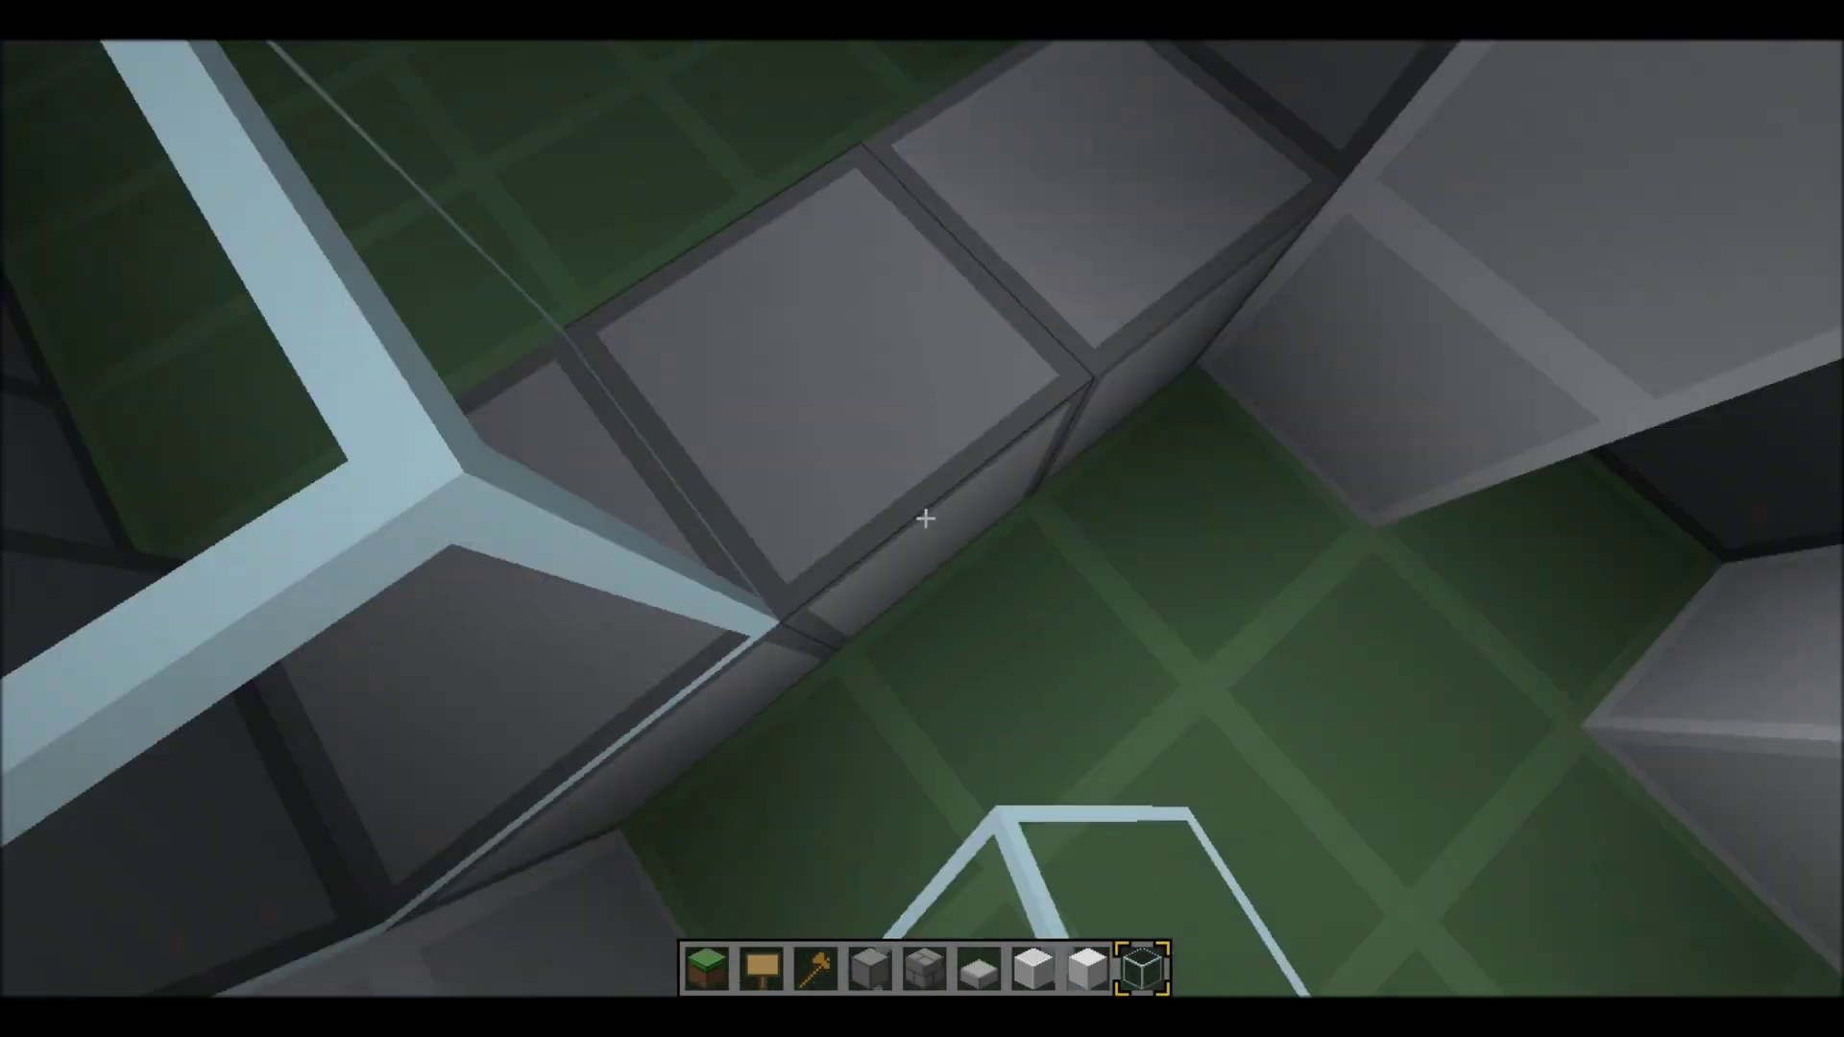
{"action": "key", "text": "w"}
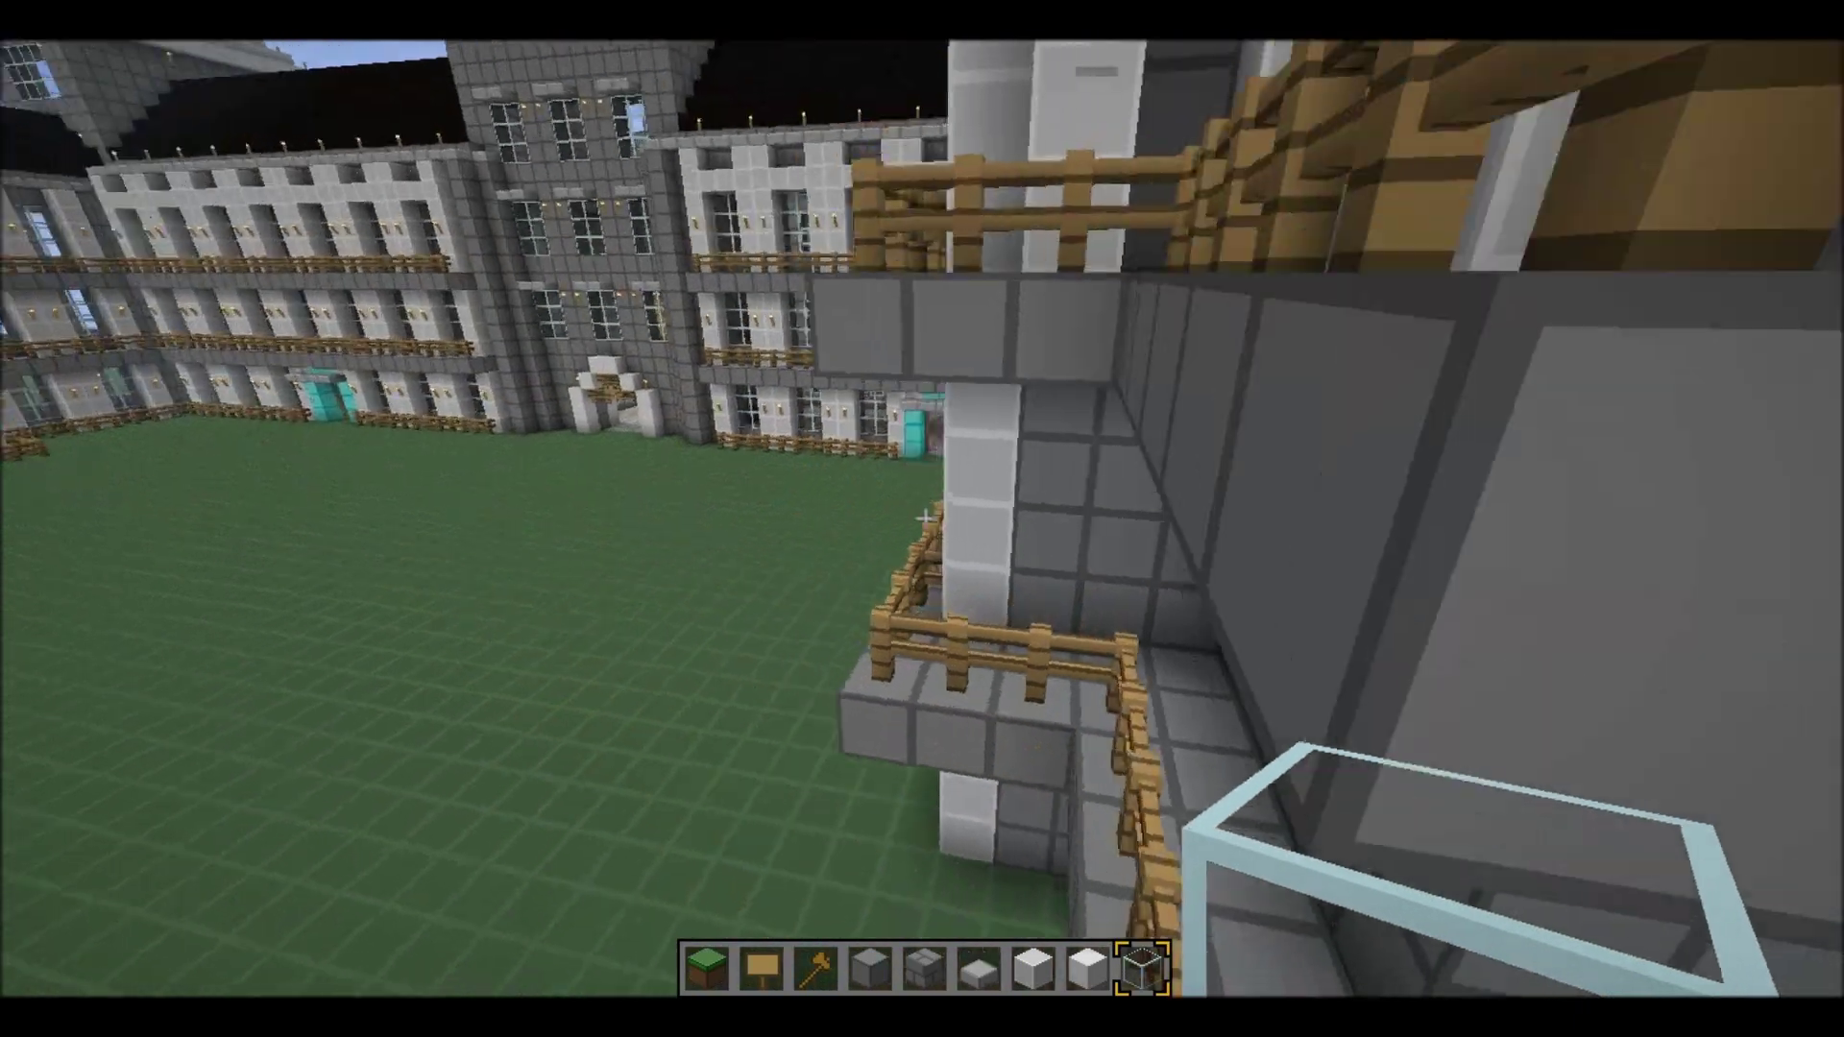
{"action": "scroll", "coordinate": [925, 517], "scroll_direction": "down", "scroll_amount": 1}
{"action": "key", "text": "w"}
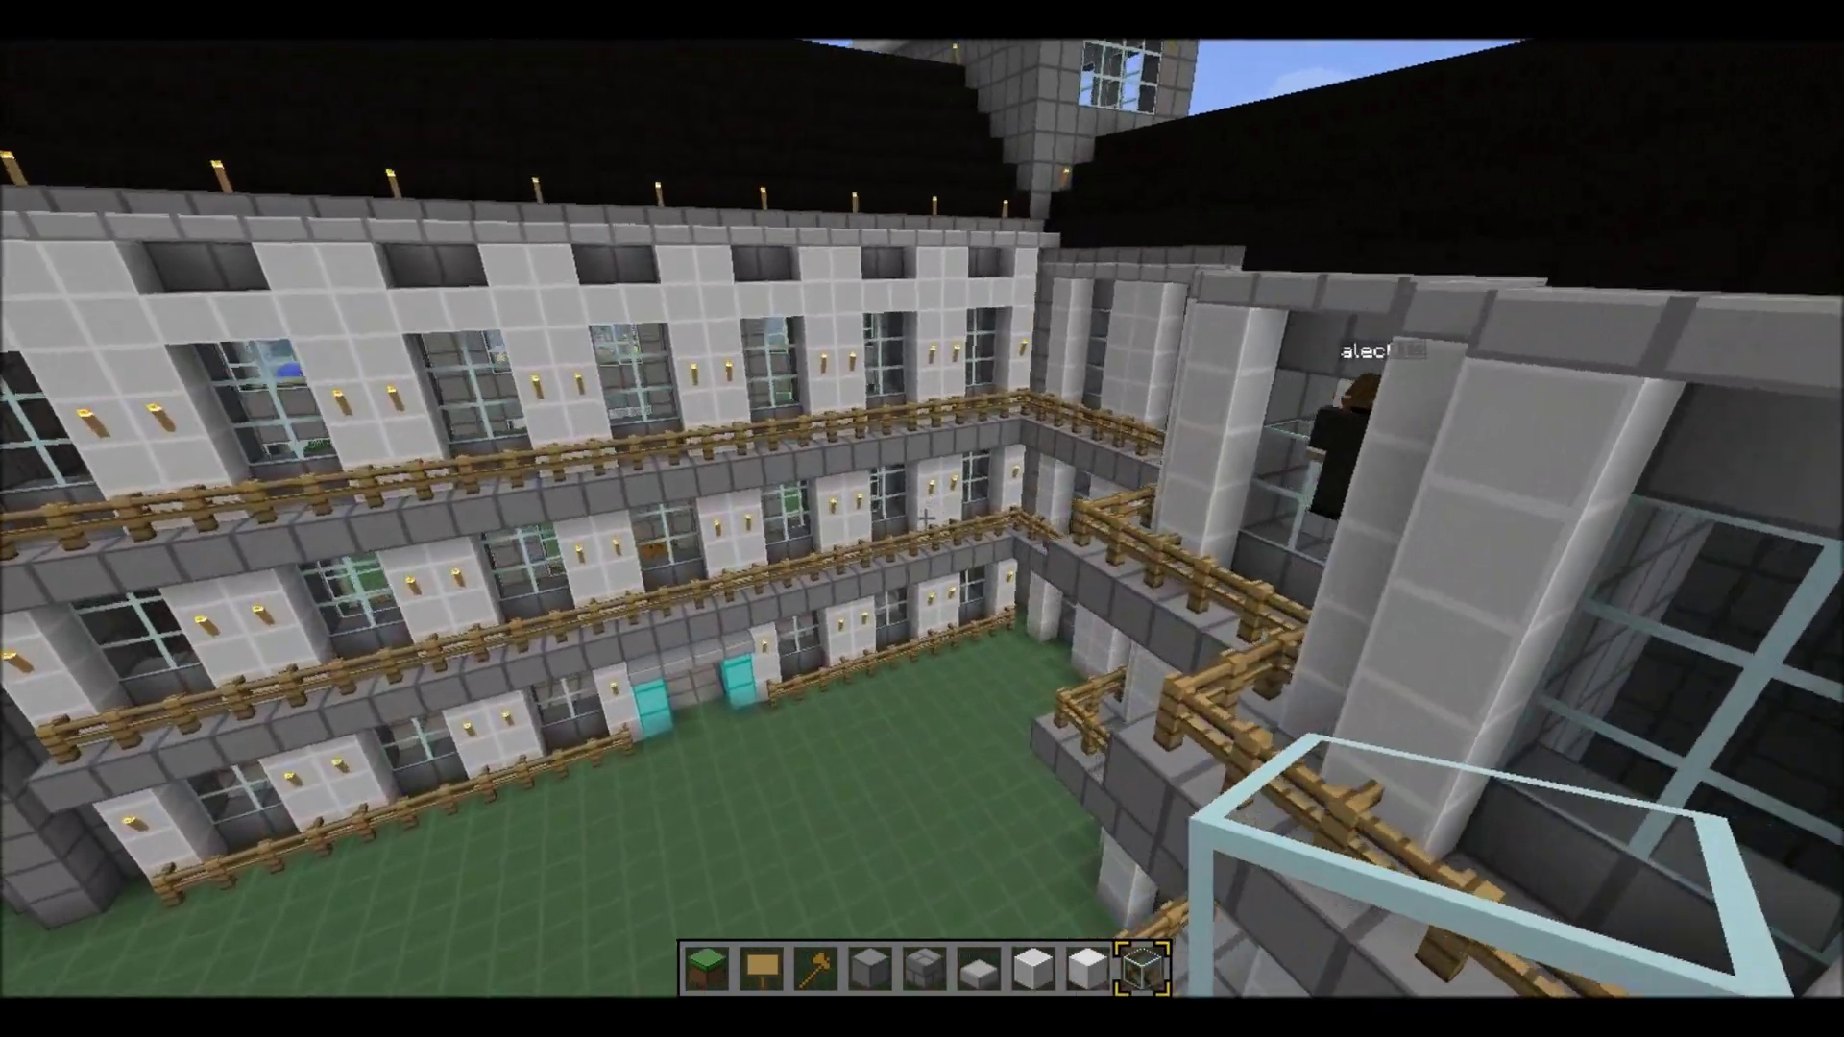
{"action": "scroll", "coordinate": [925, 517], "scroll_direction": "up", "scroll_amount": 1}
{"action": "scroll", "coordinate": [925, 517], "scroll_direction": "down", "scroll_amount": 1}
{"action": "scroll", "coordinate": [925, 517], "scroll_direction": "up", "scroll_amount": 1}
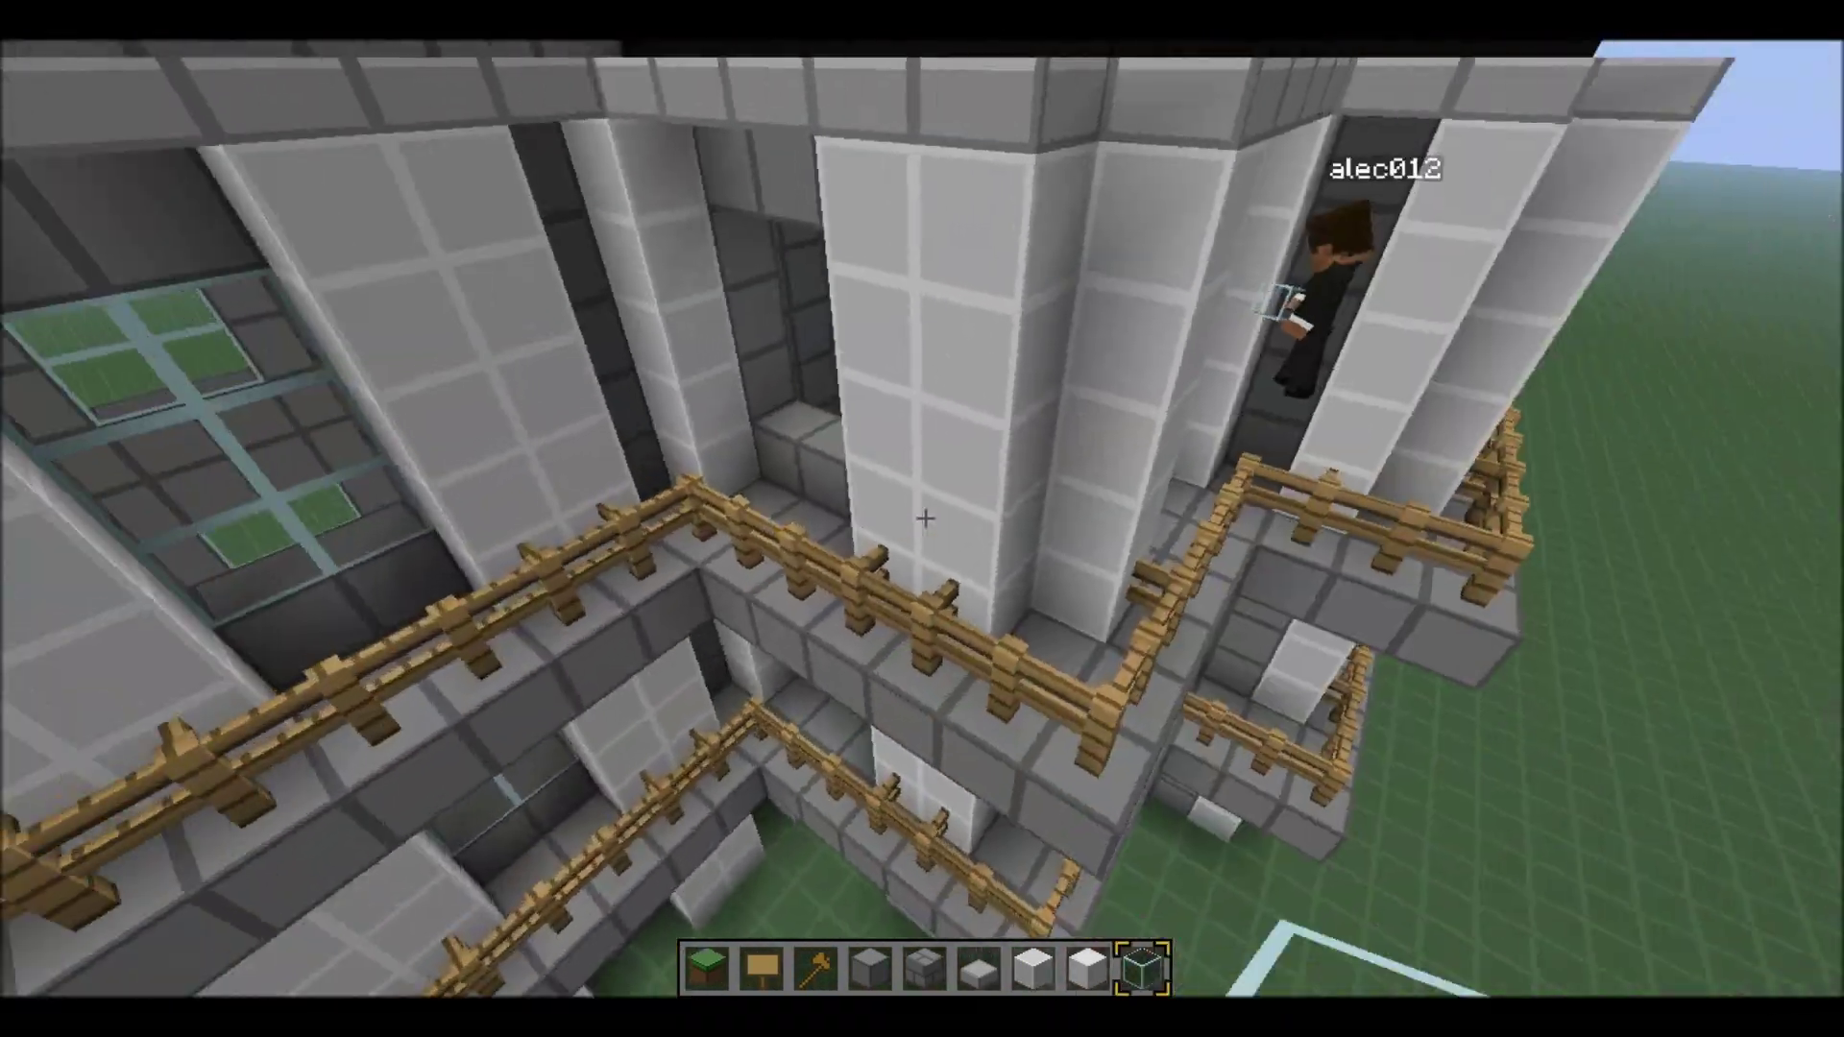
{"action": "scroll", "coordinate": [925, 516], "scroll_direction": "down", "scroll_amount": 1}
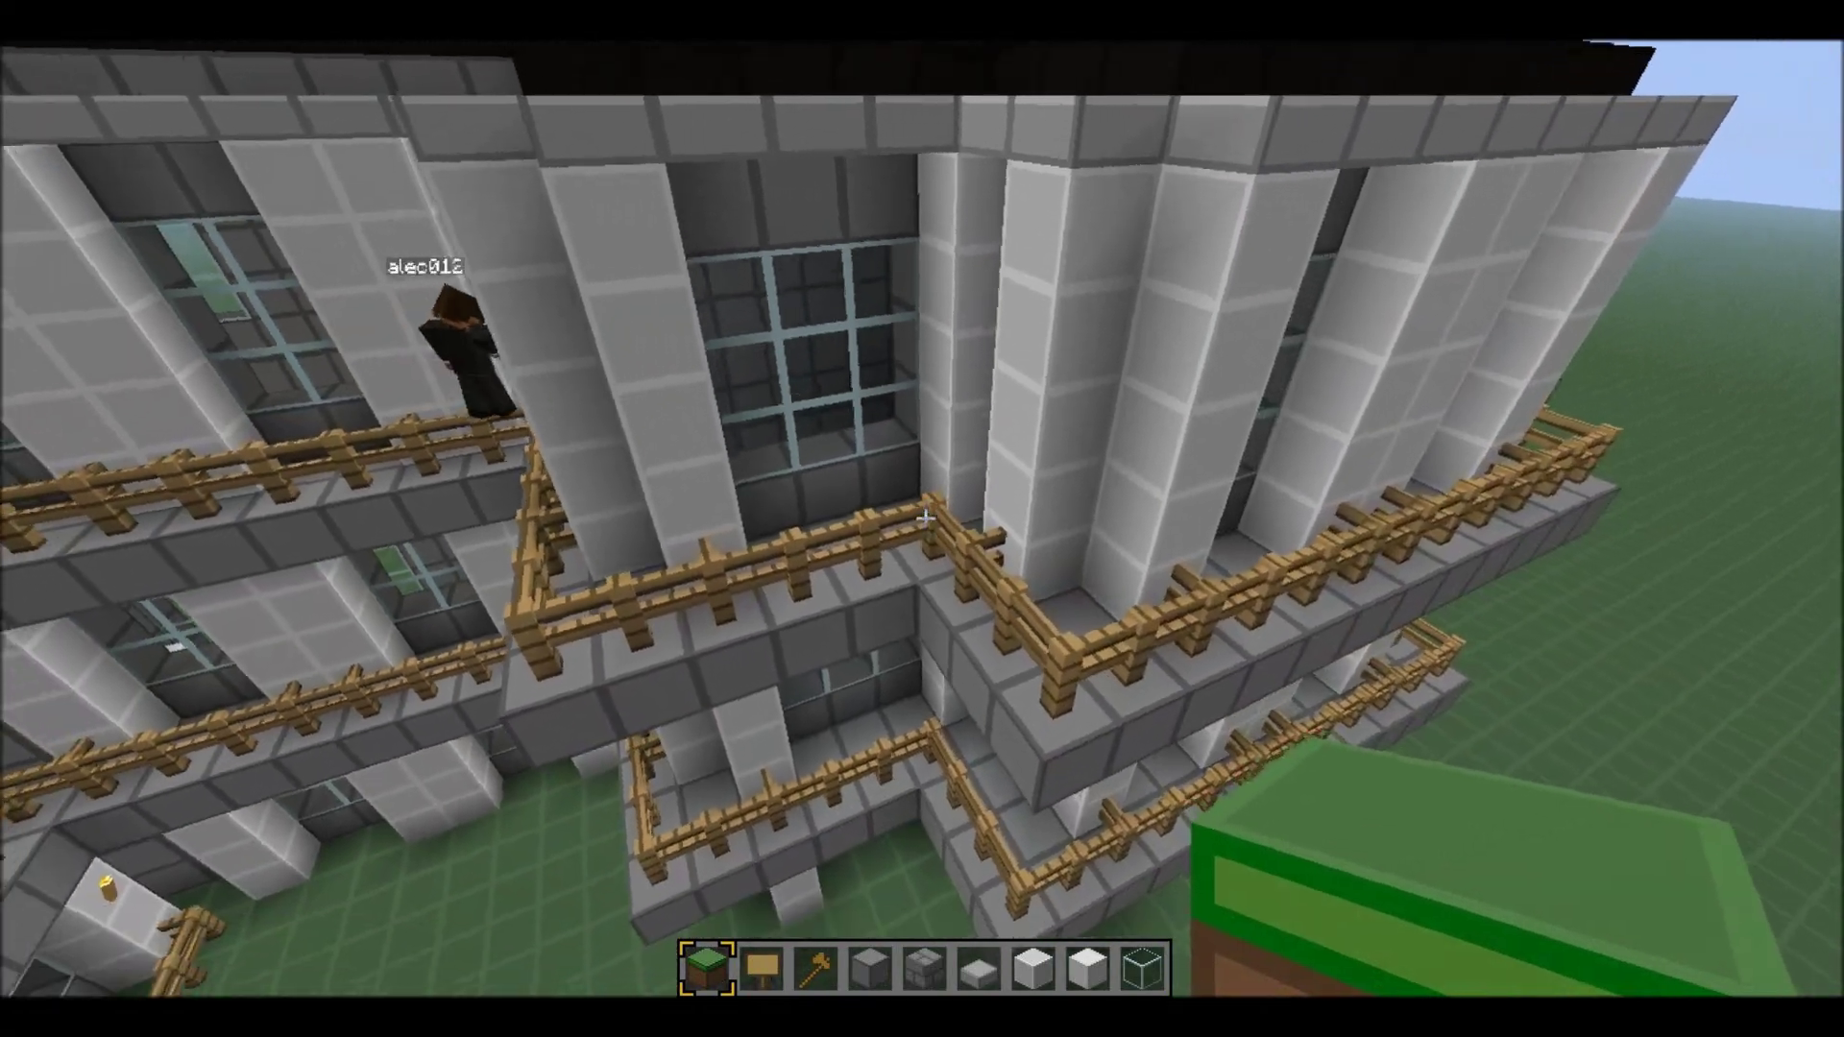
{"action": "key", "text": "Escape"}
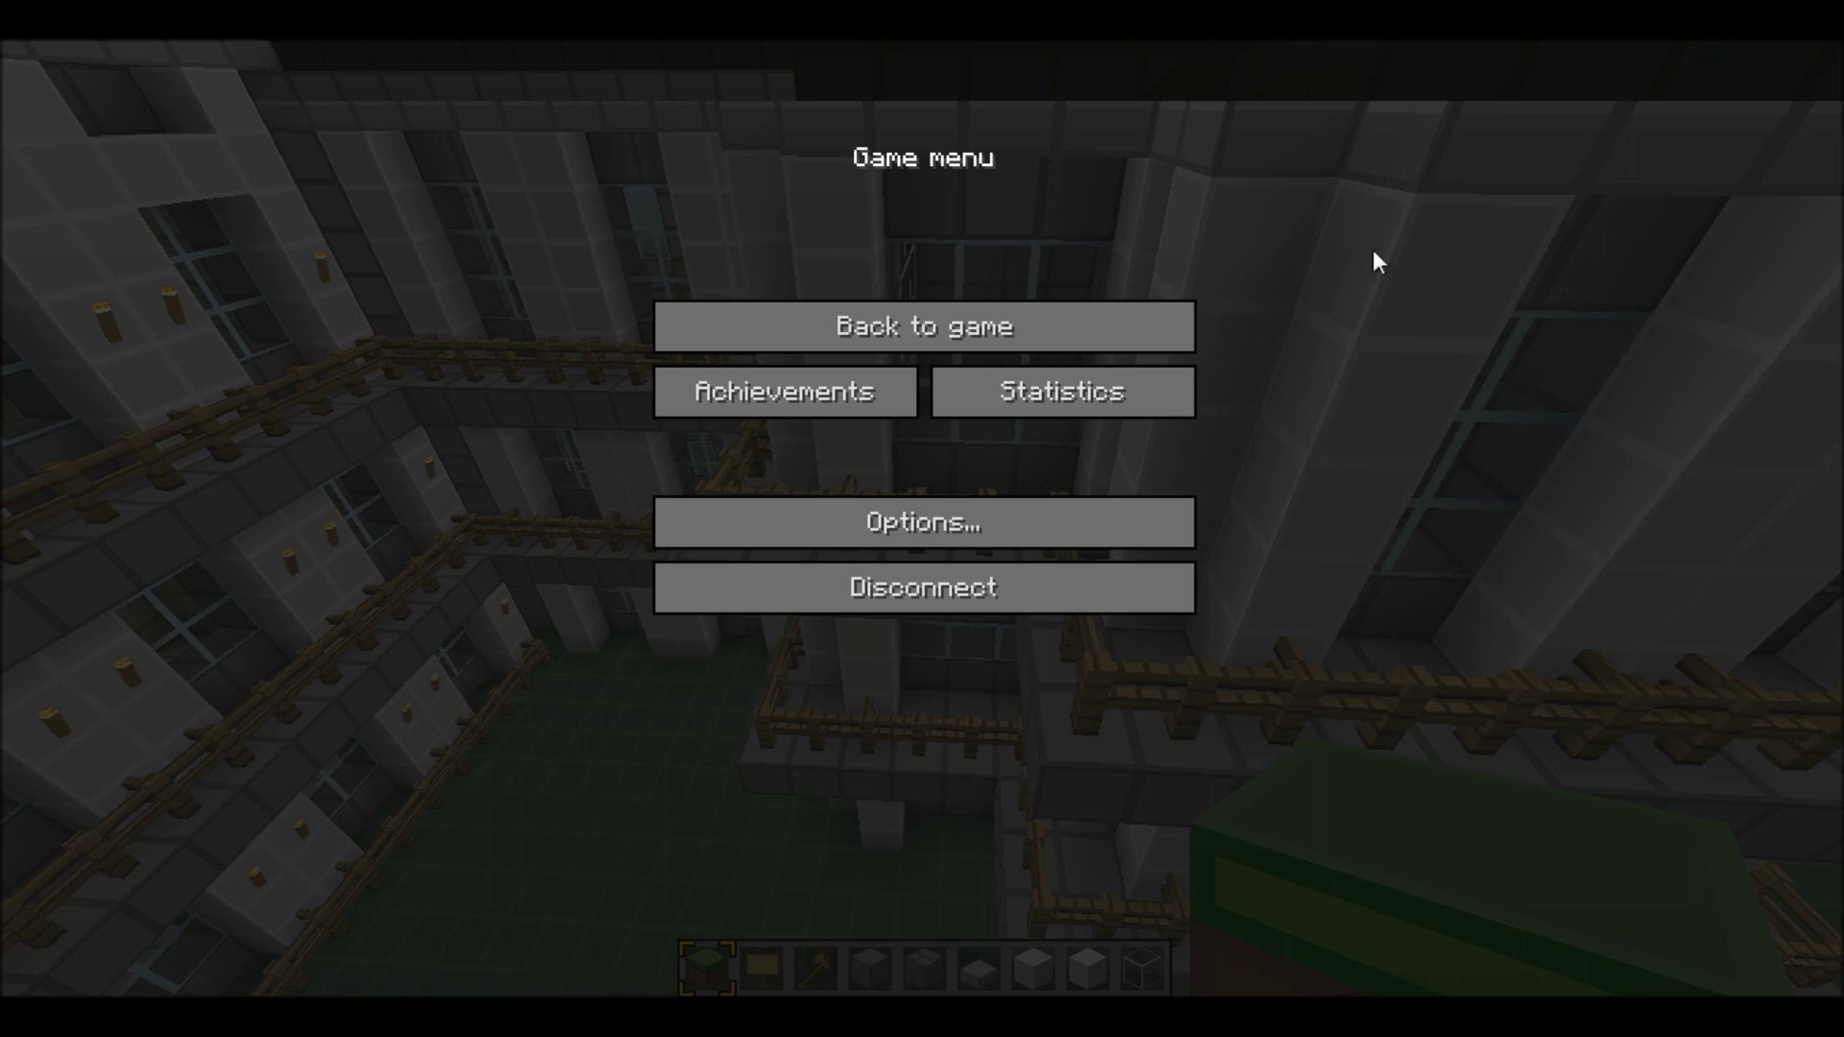
Step: Leave the game menu, reopen it once more, then resume play above the black palace roof
{"action": "left_click", "coordinate": [1020, 326]}
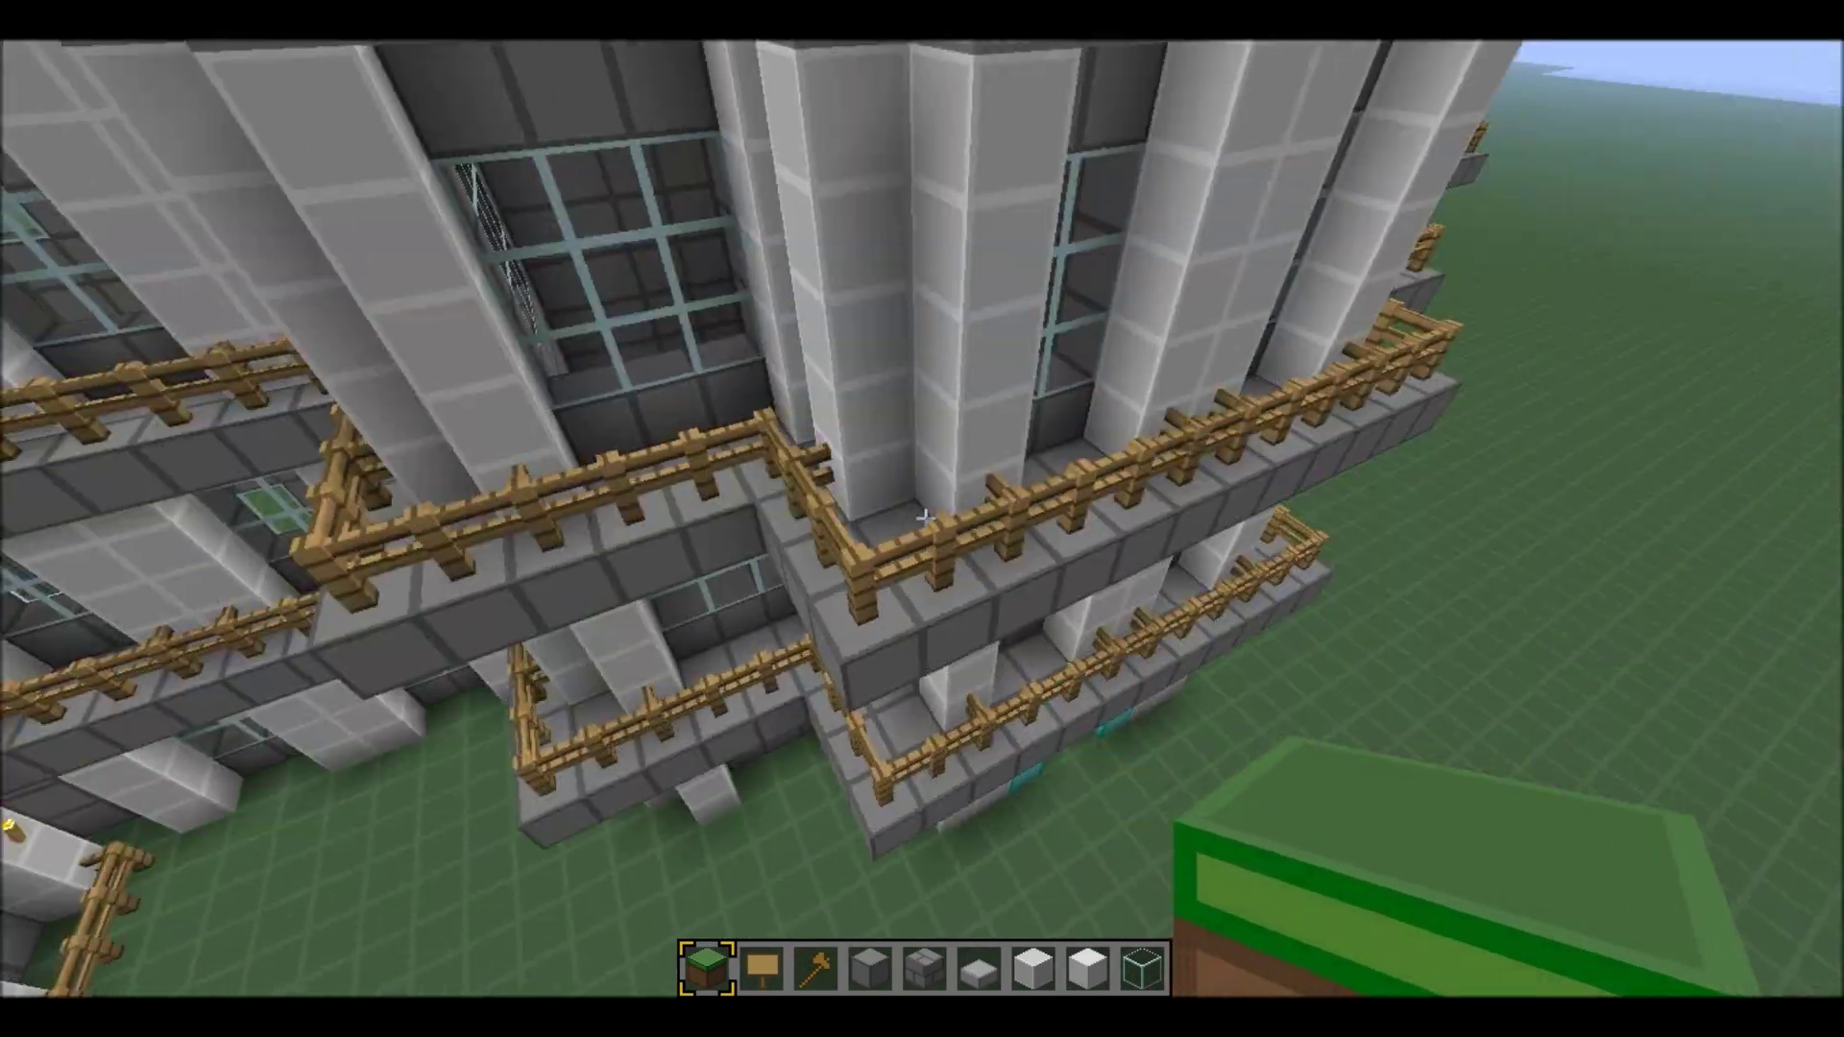
{"action": "key", "text": "Escape"}
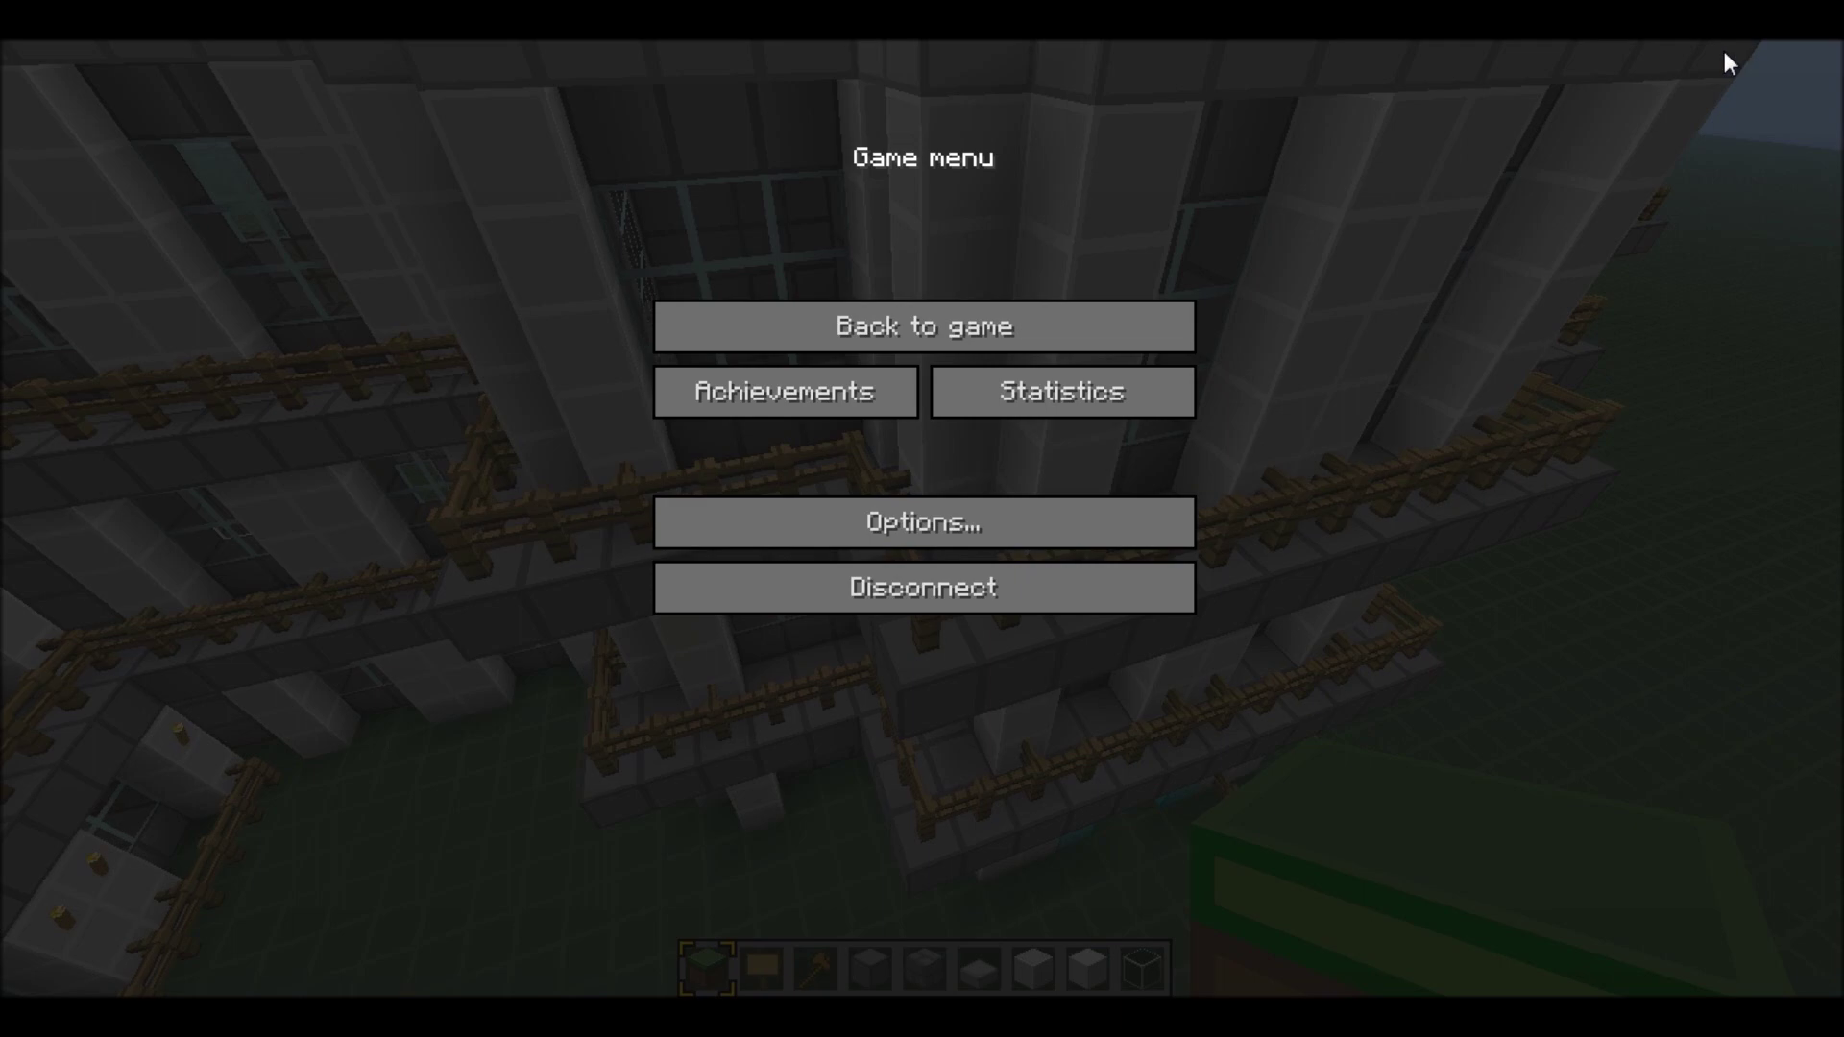
{"action": "left_click", "coordinate": [891, 328]}
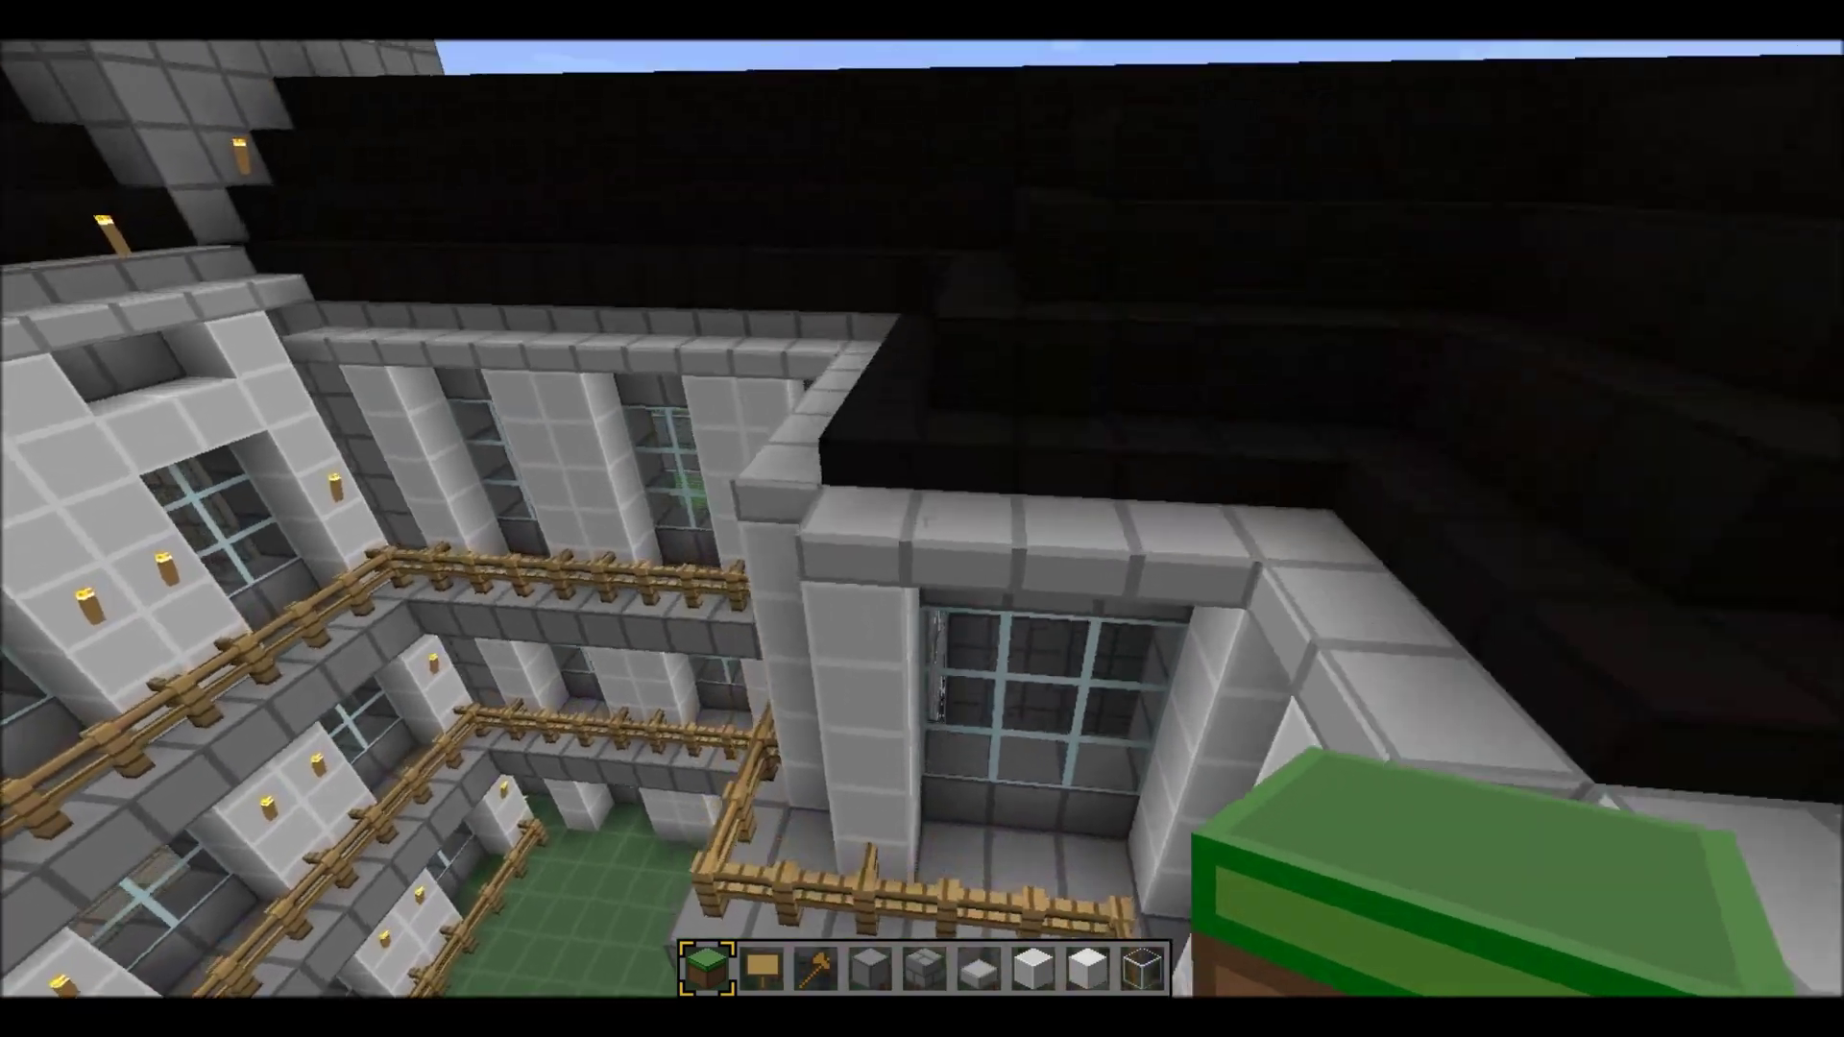